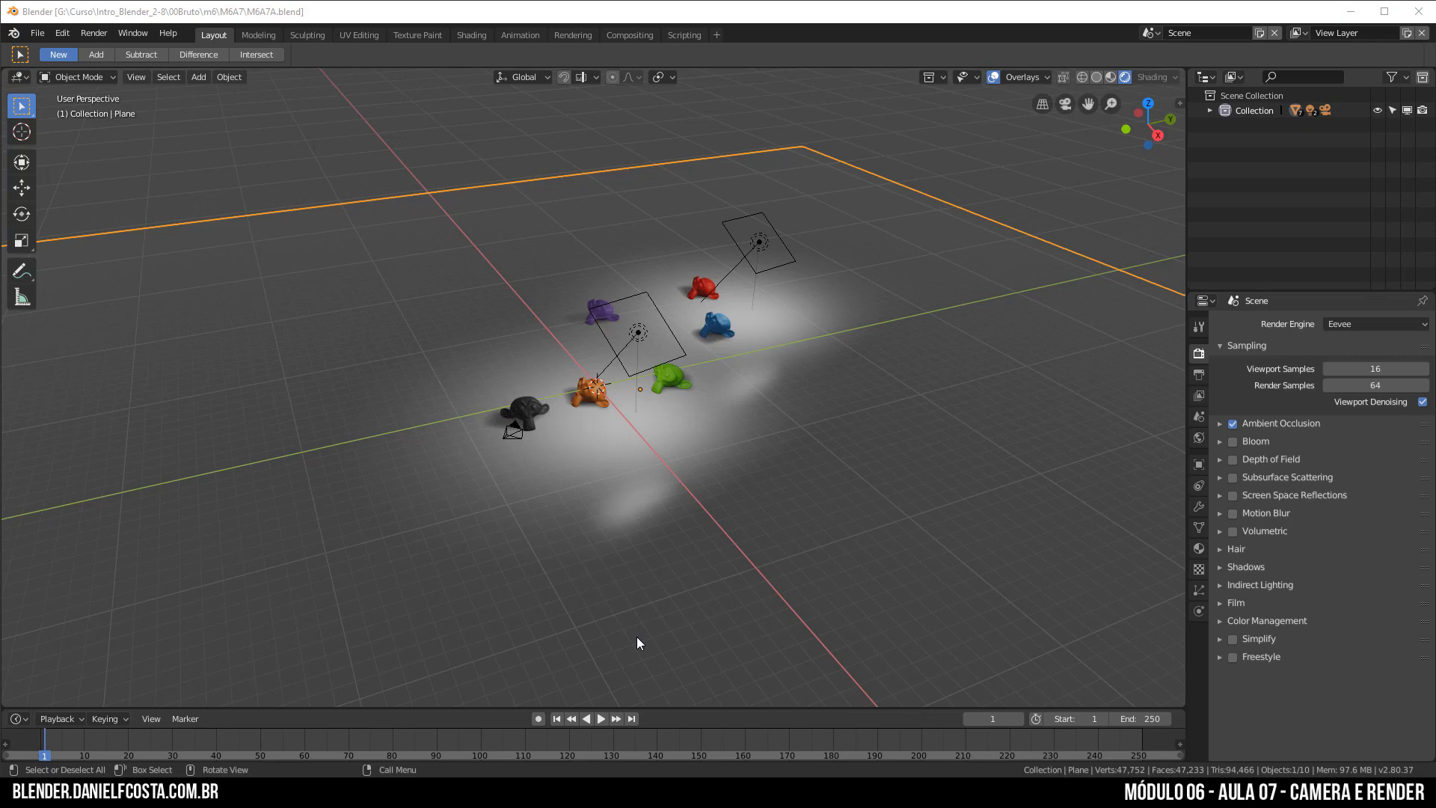
- Select the camera beside the black monkey head and look at the scene through it
left_click(510, 432)
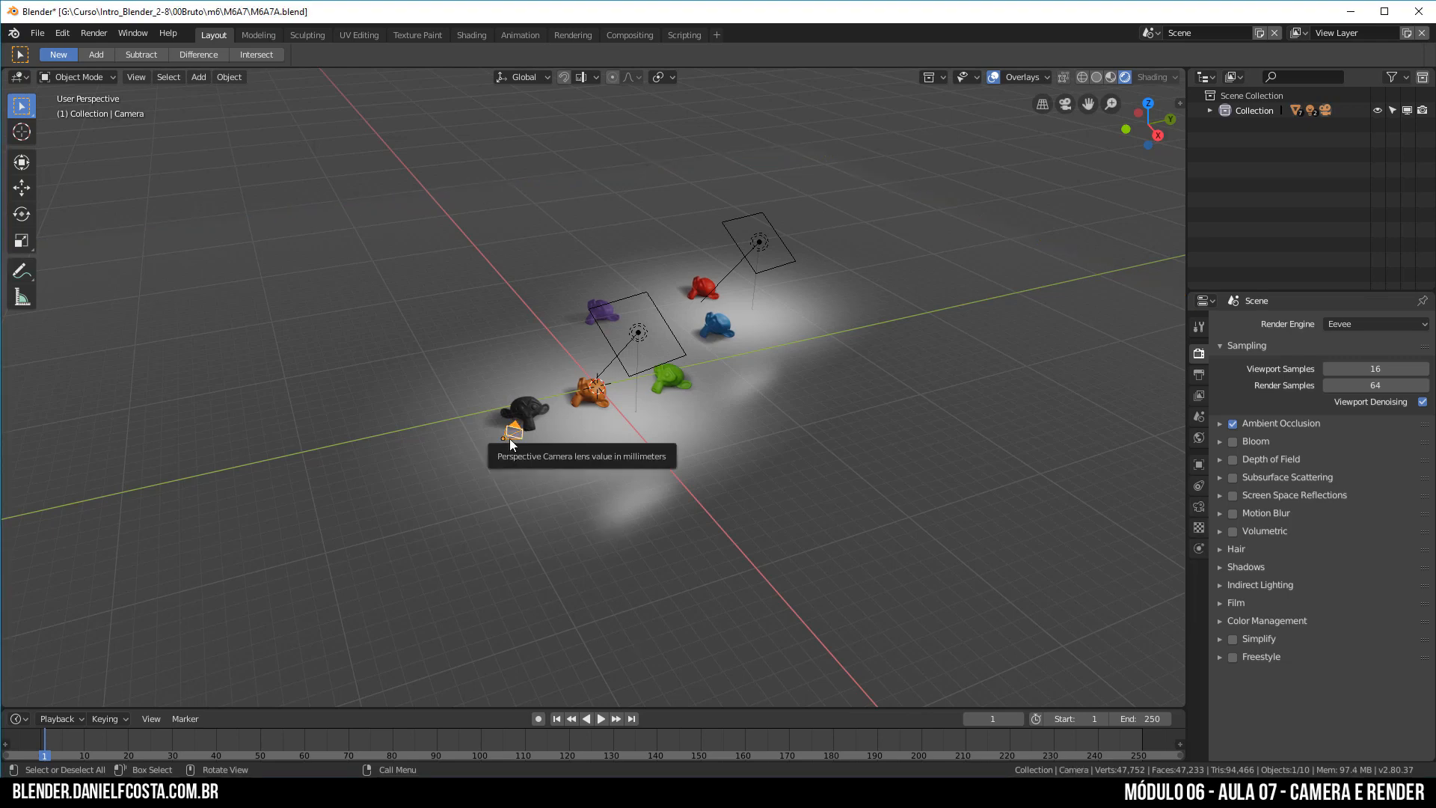
scroll(509, 445, "up", 2)
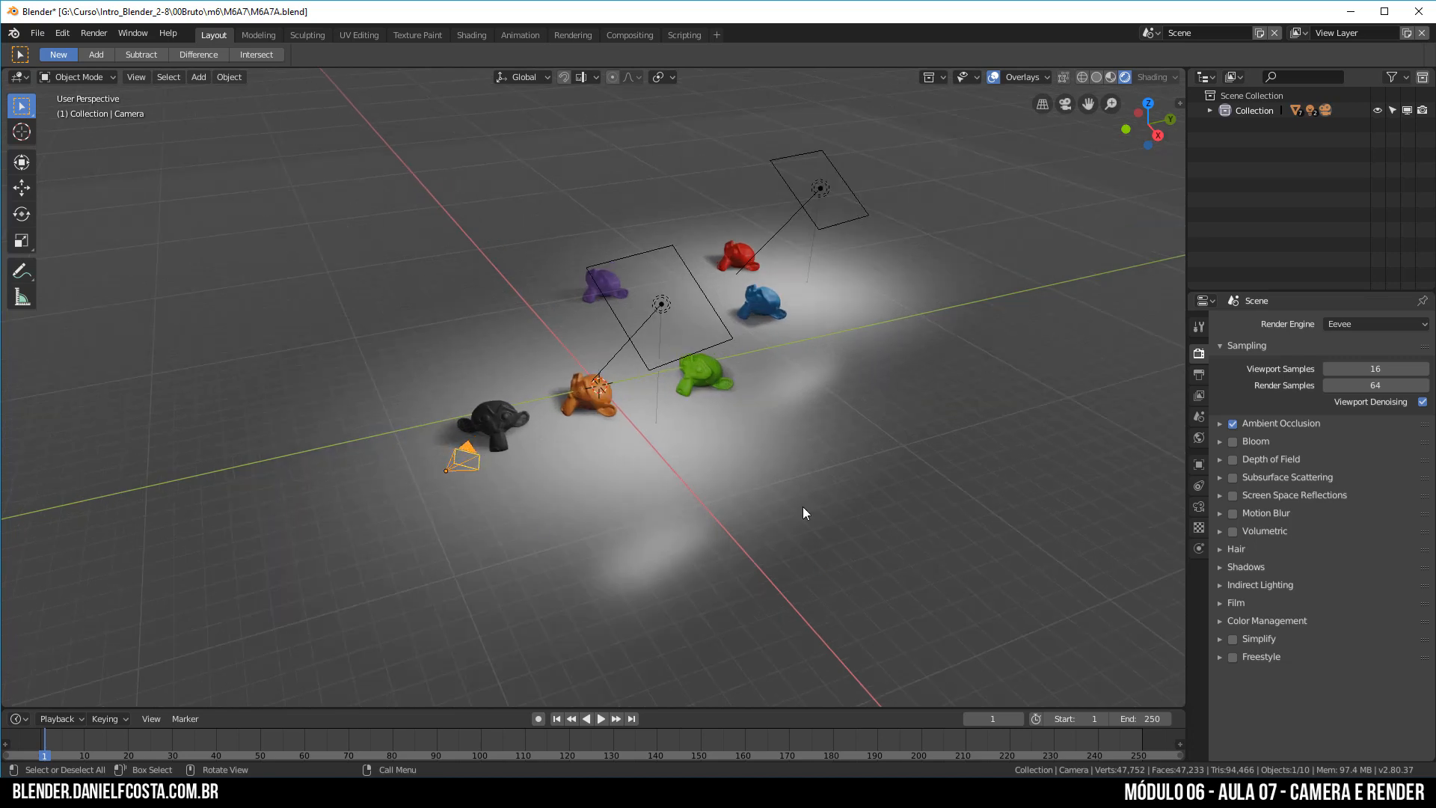
scroll(542, 540, "up", 1)
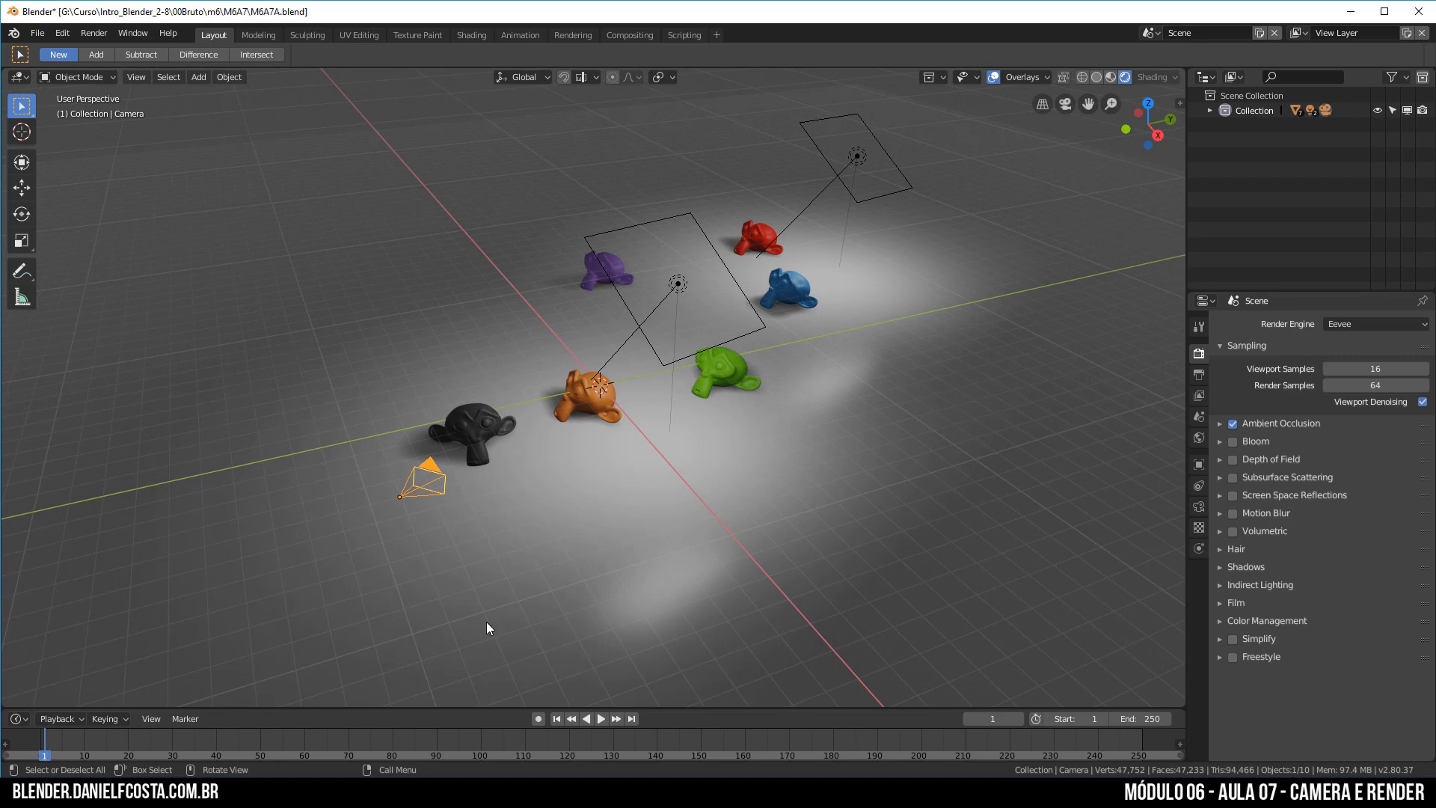
key("KP_0")
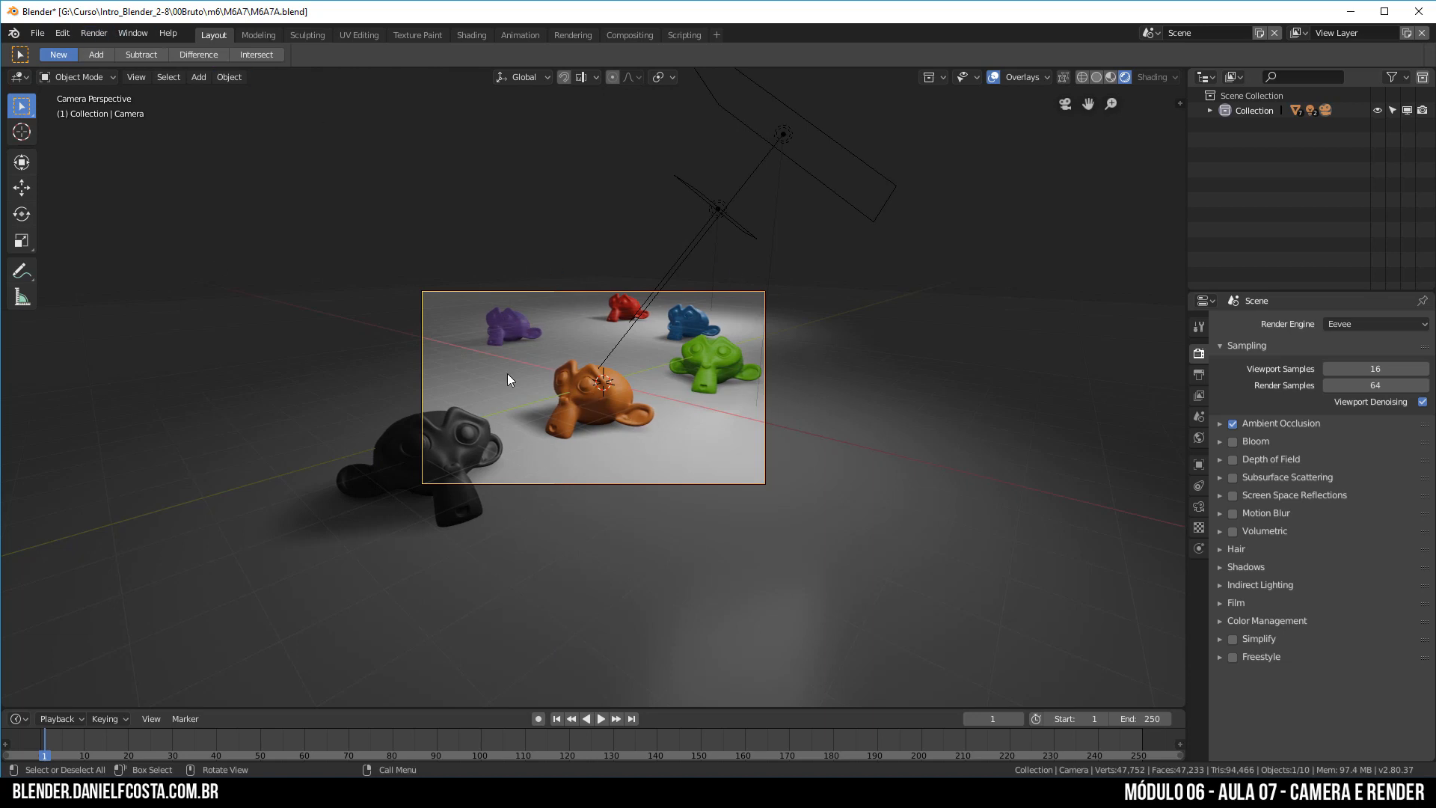
- Render the camera view as a still image and fit the whole picture inside a smaller render window
left_click(93, 33)
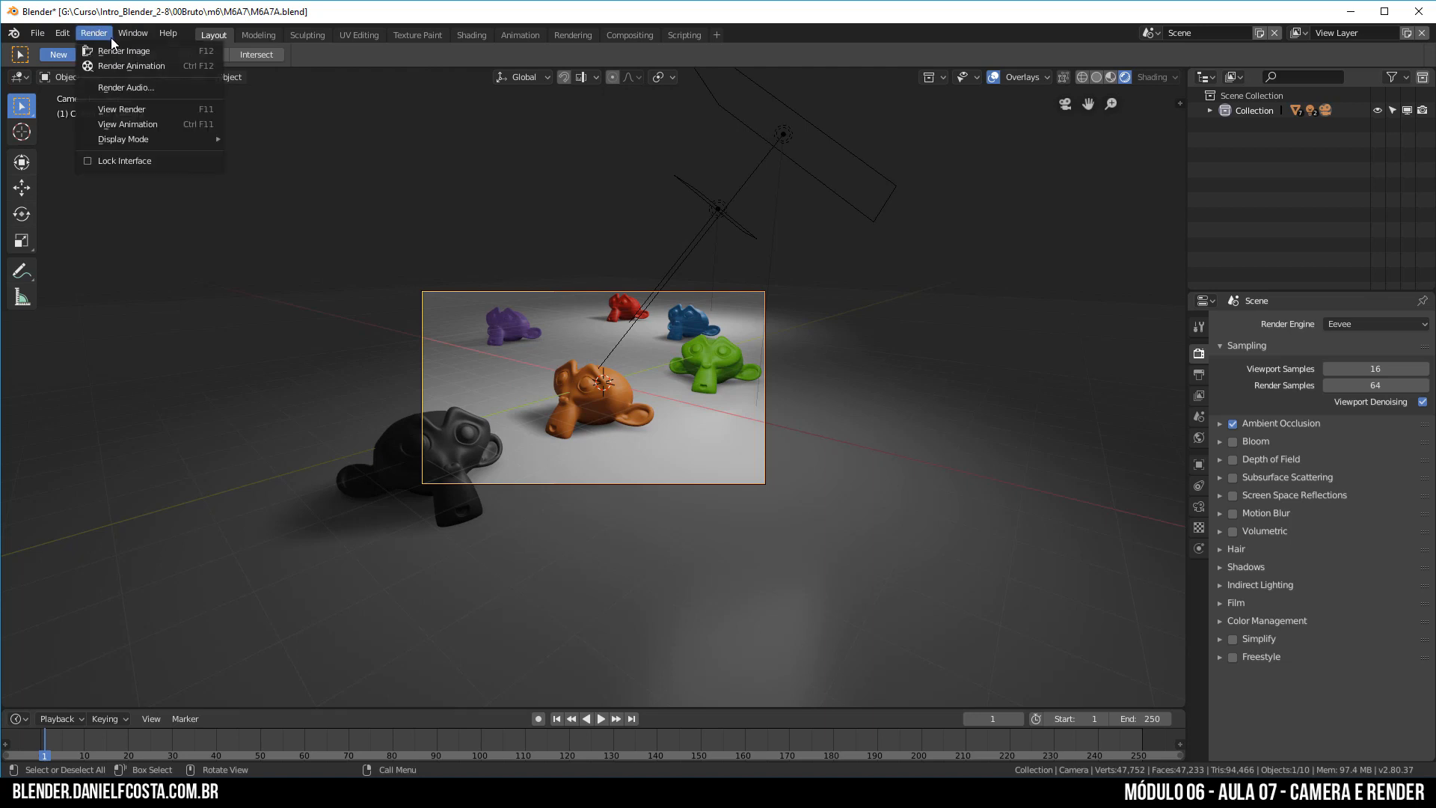
mouse_move(56, 37)
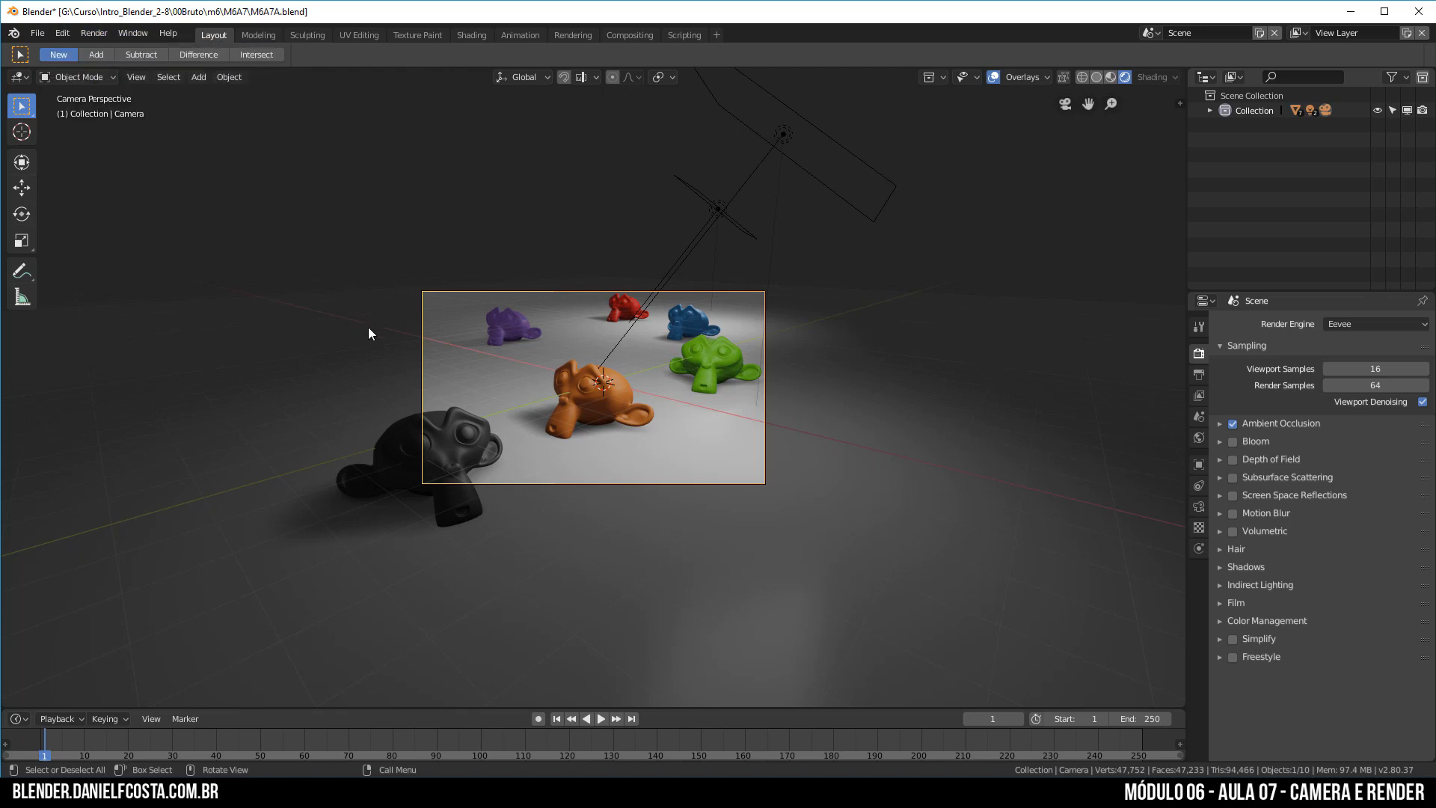
key("F12")
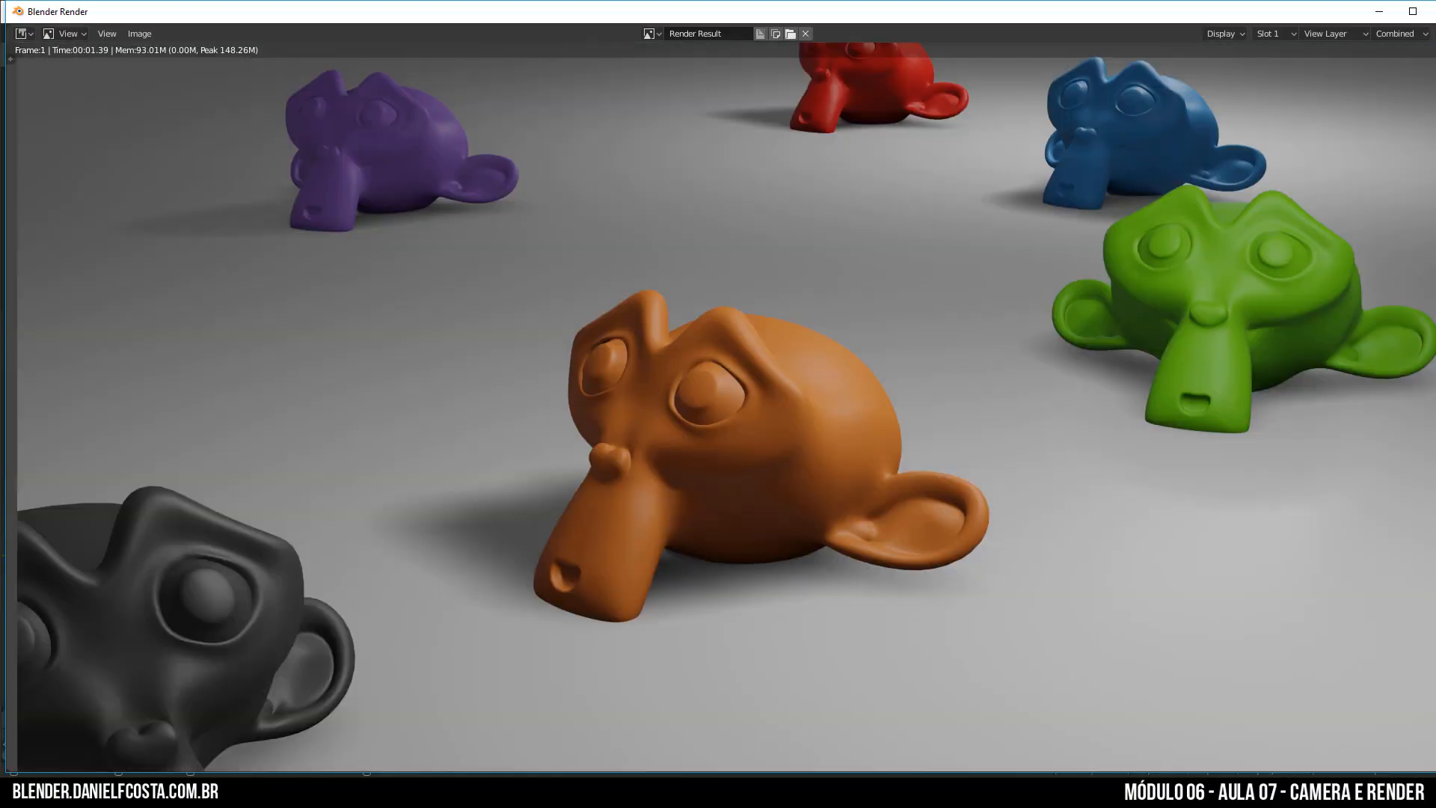
left_click_drag(1434, 0, 1403, 51)
scroll(922, 318, "down", 4)
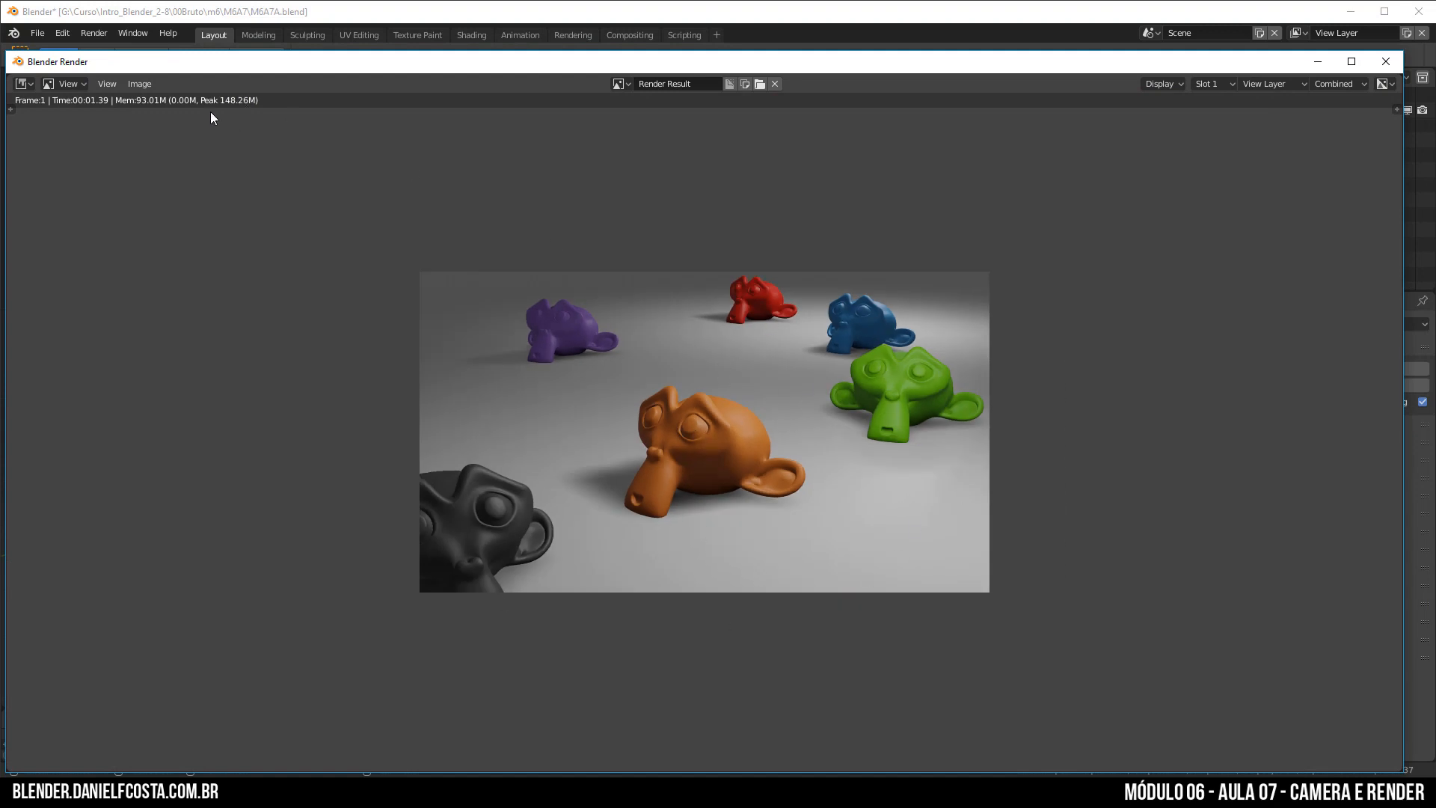
- Save the rendered image in PNG format as Render_teste in the m6 folder, one level above M6A7
left_click(145, 84)
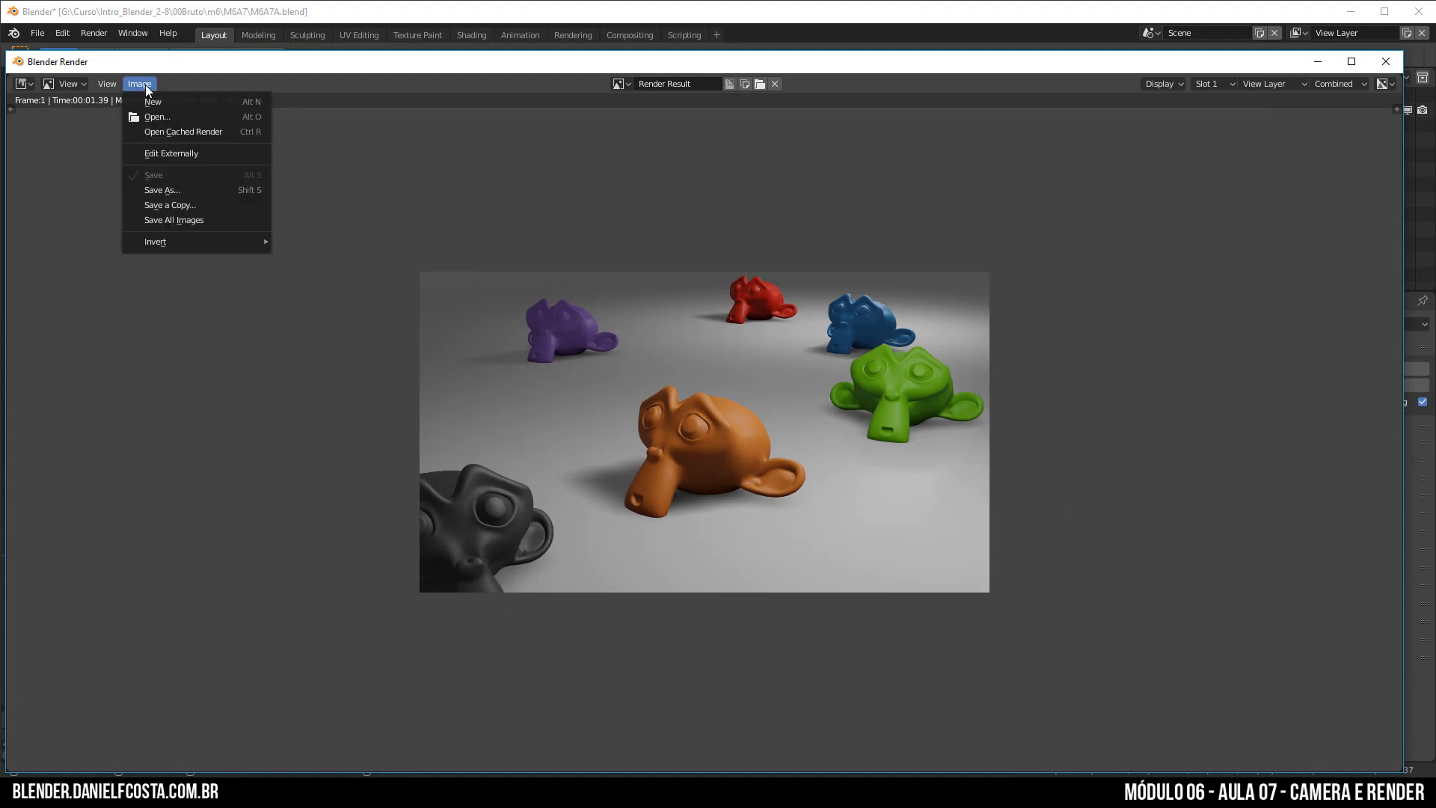
left_click(187, 188)
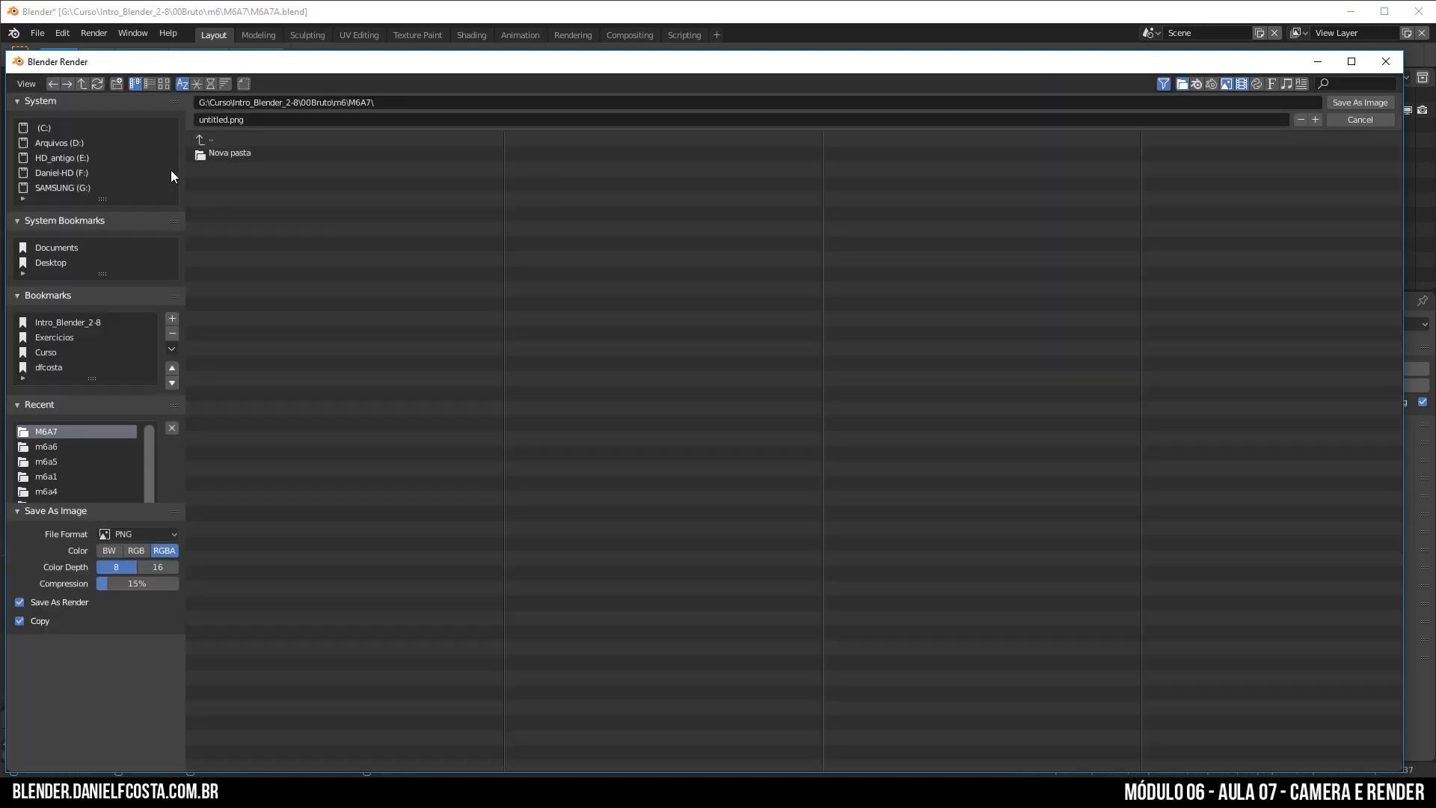
left_click_drag(244, 119, 234, 119)
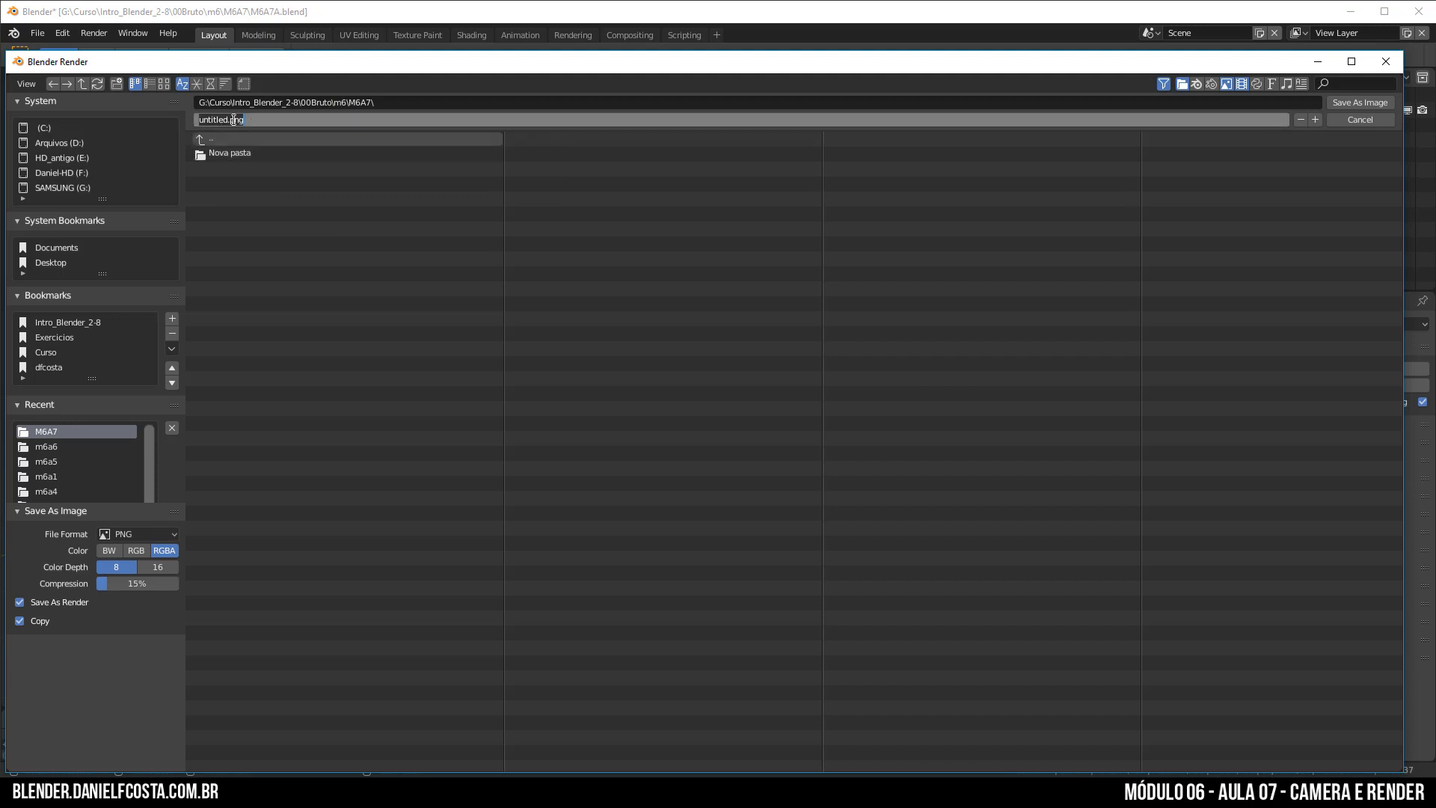
type("REnd")
key("Escape")
left_click(239, 136)
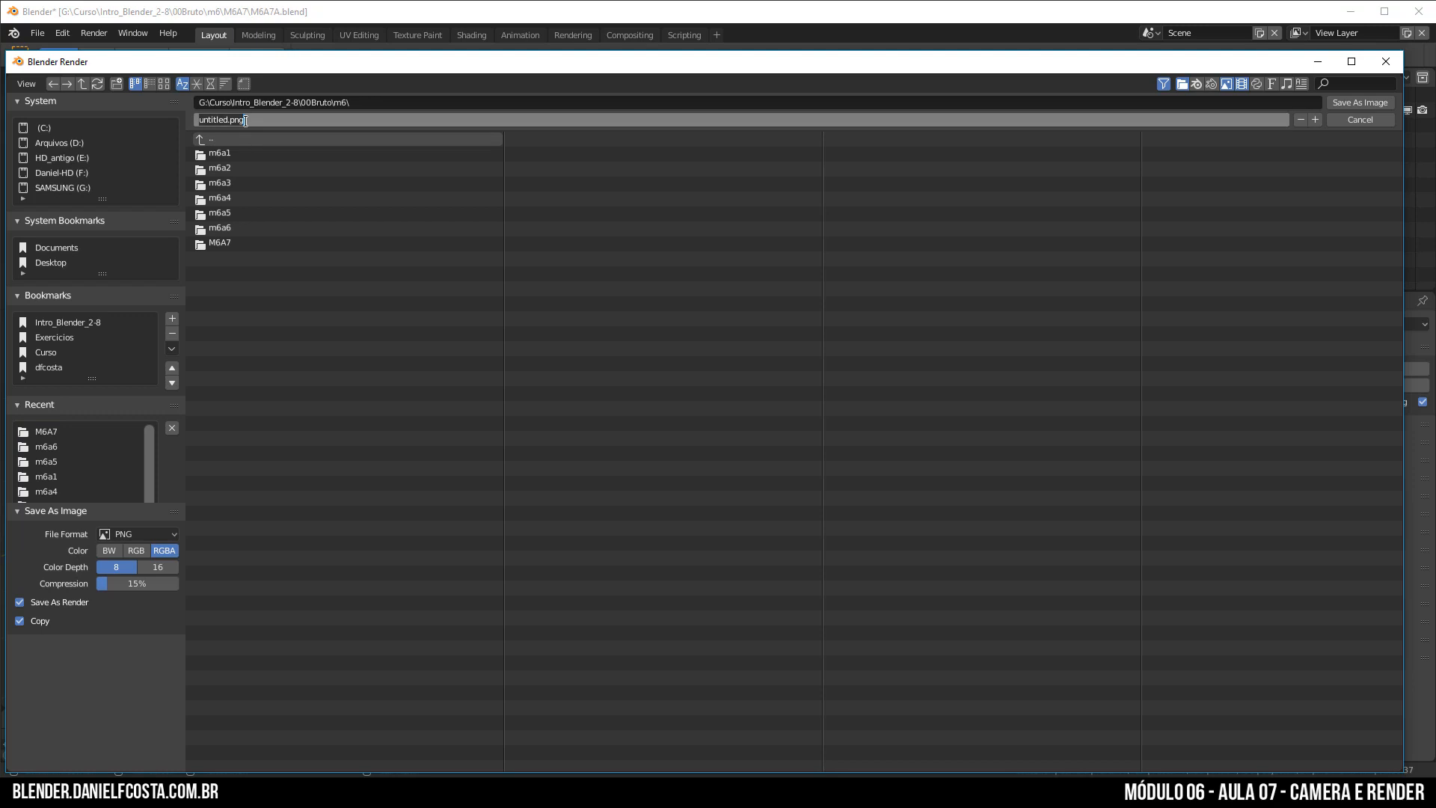
type("Render_teste")
key("Return")
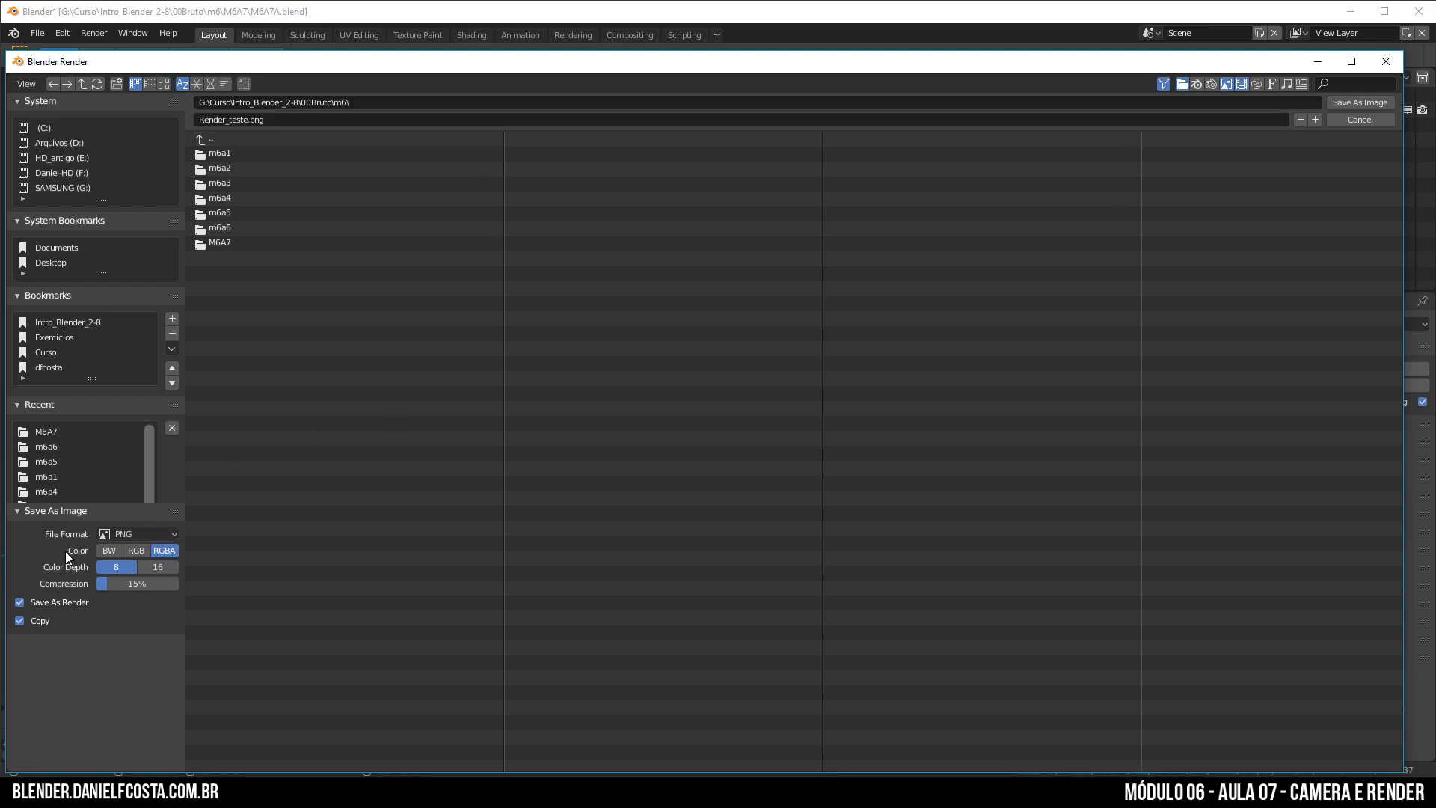
left_click(137, 535)
left_click(1371, 105)
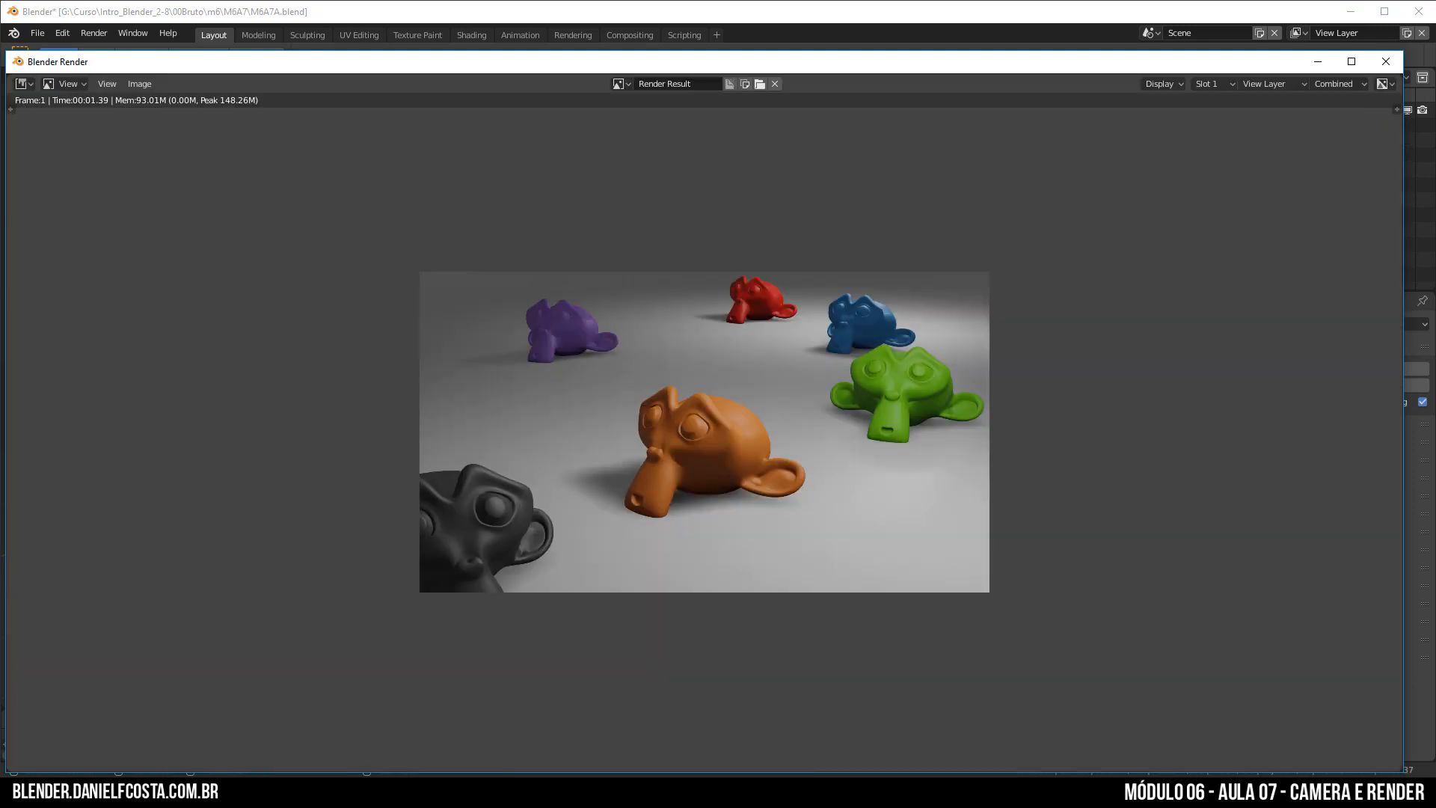
- Switch to File Explorer at the Intro_Blender_2-8 folder and look inside its 00Bruto subfolder
right_click(568, 792)
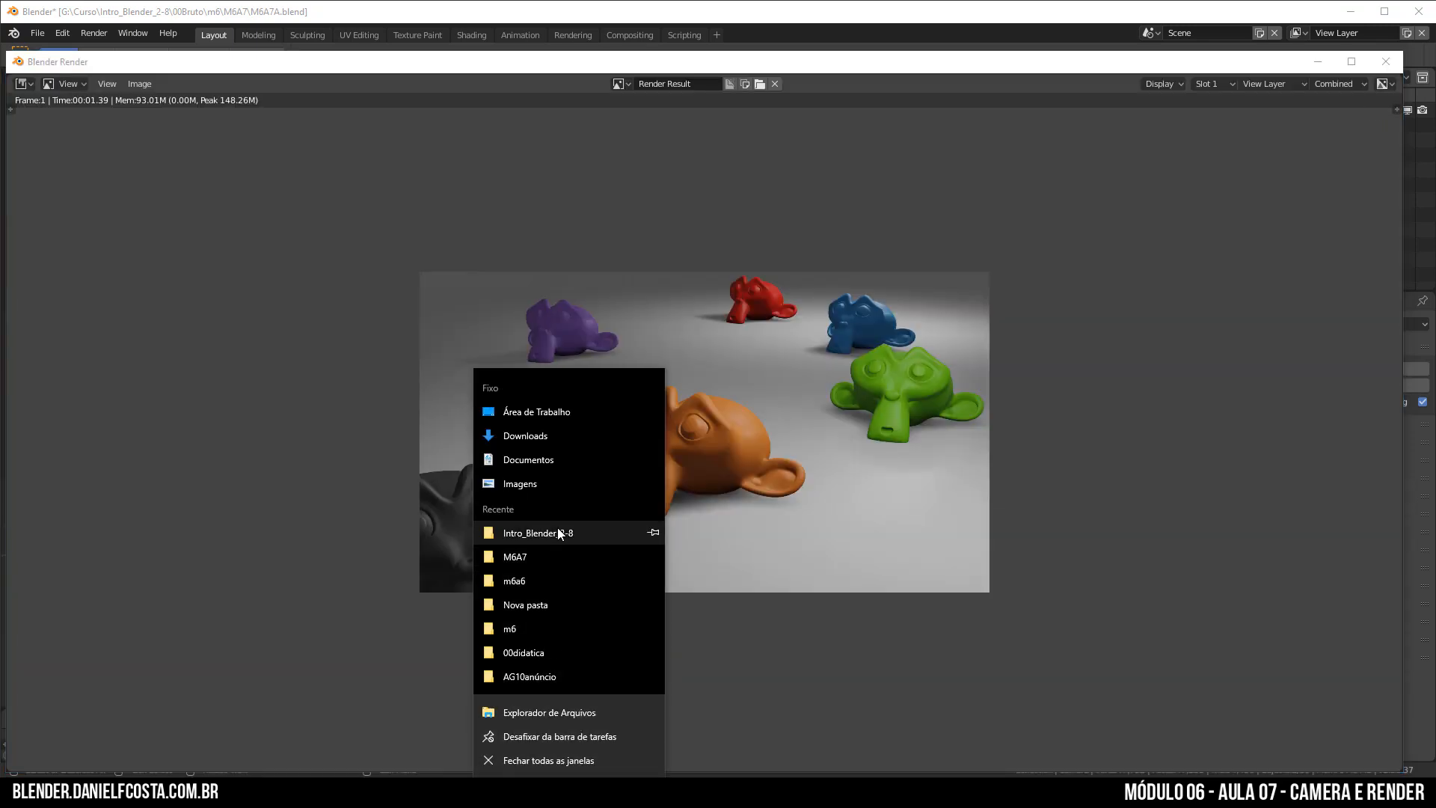
left_click(558, 529)
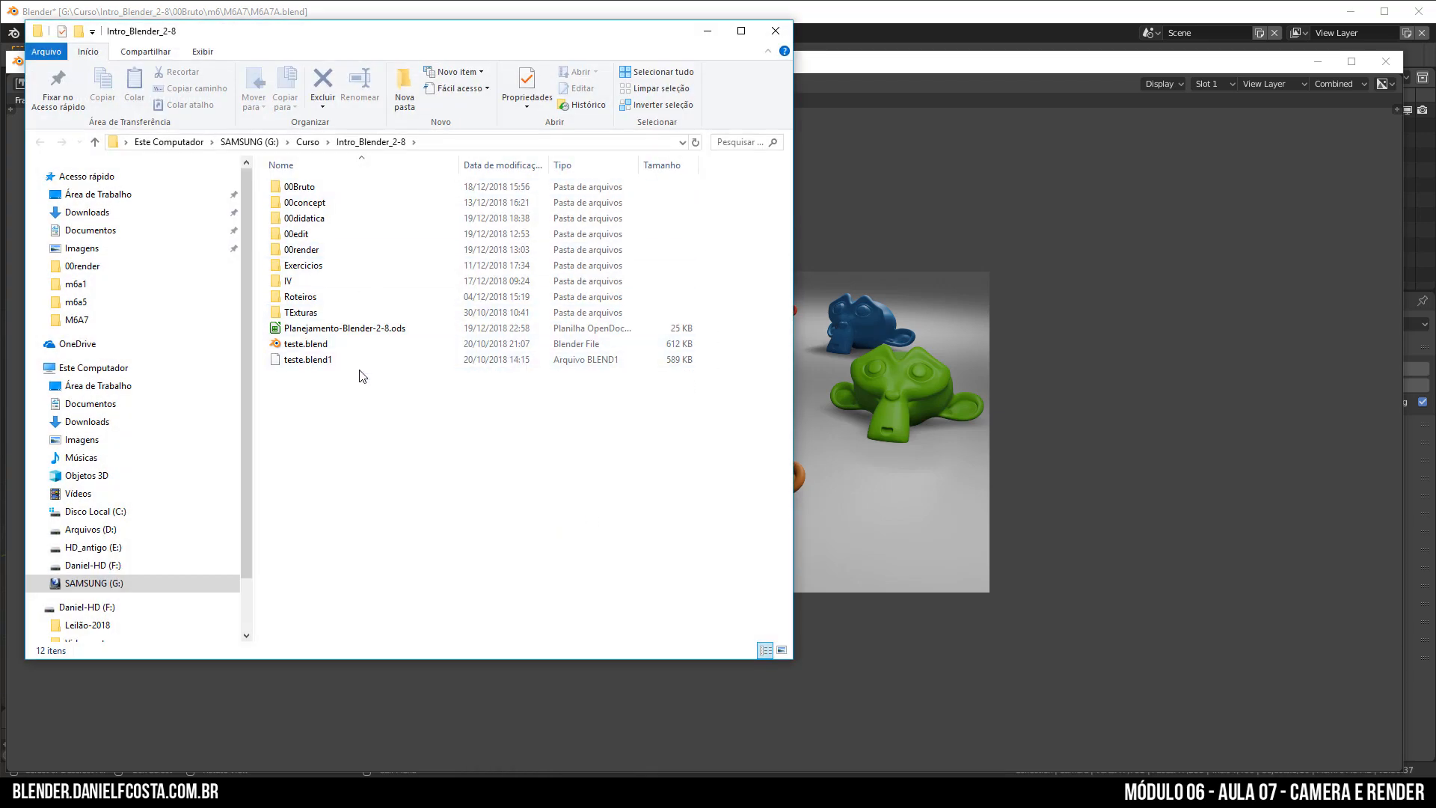
double_click(308, 188)
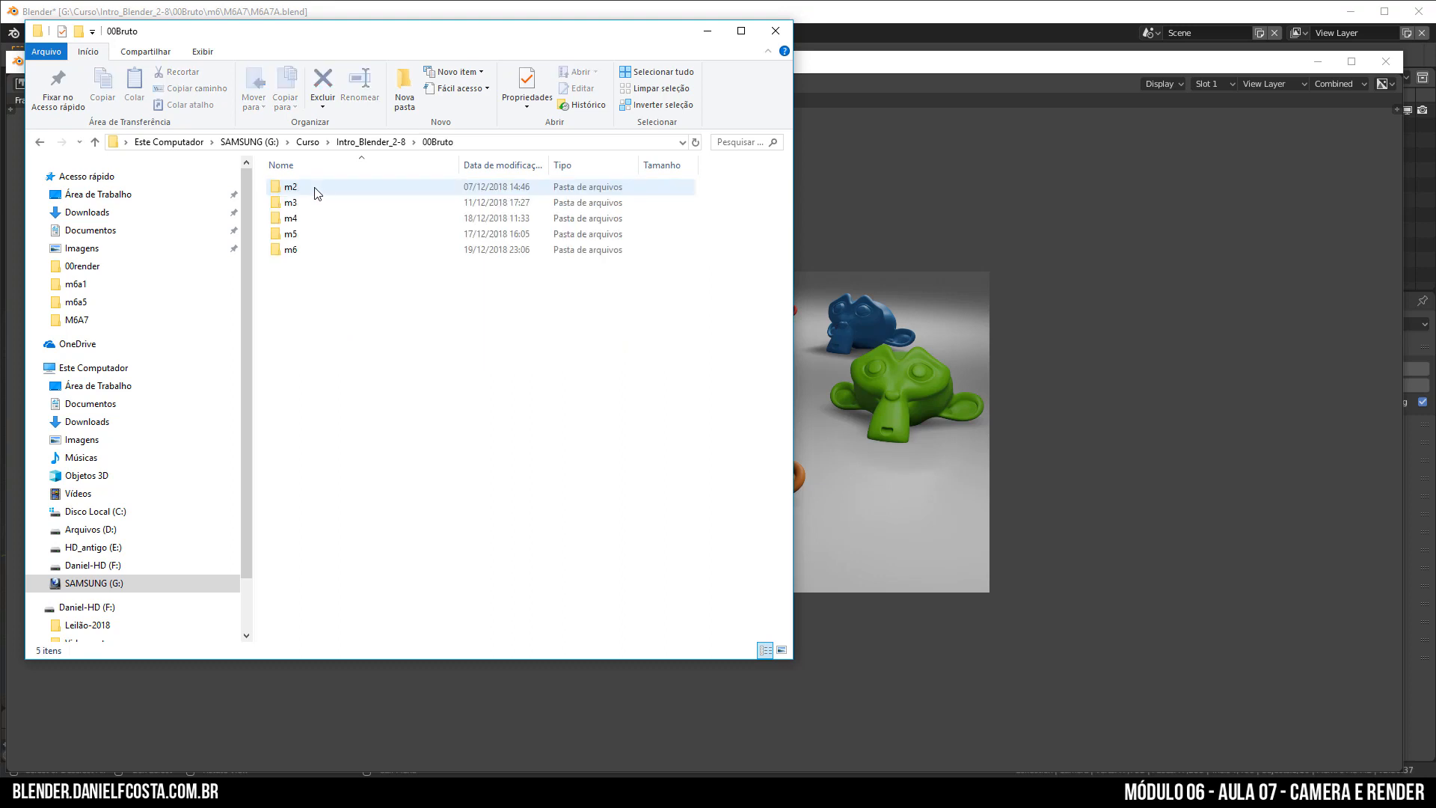
left_click(371, 142)
left_click(951, 205)
- Check the render's save folder path in Blender's Save As file browser without saving again
left_click(139, 84)
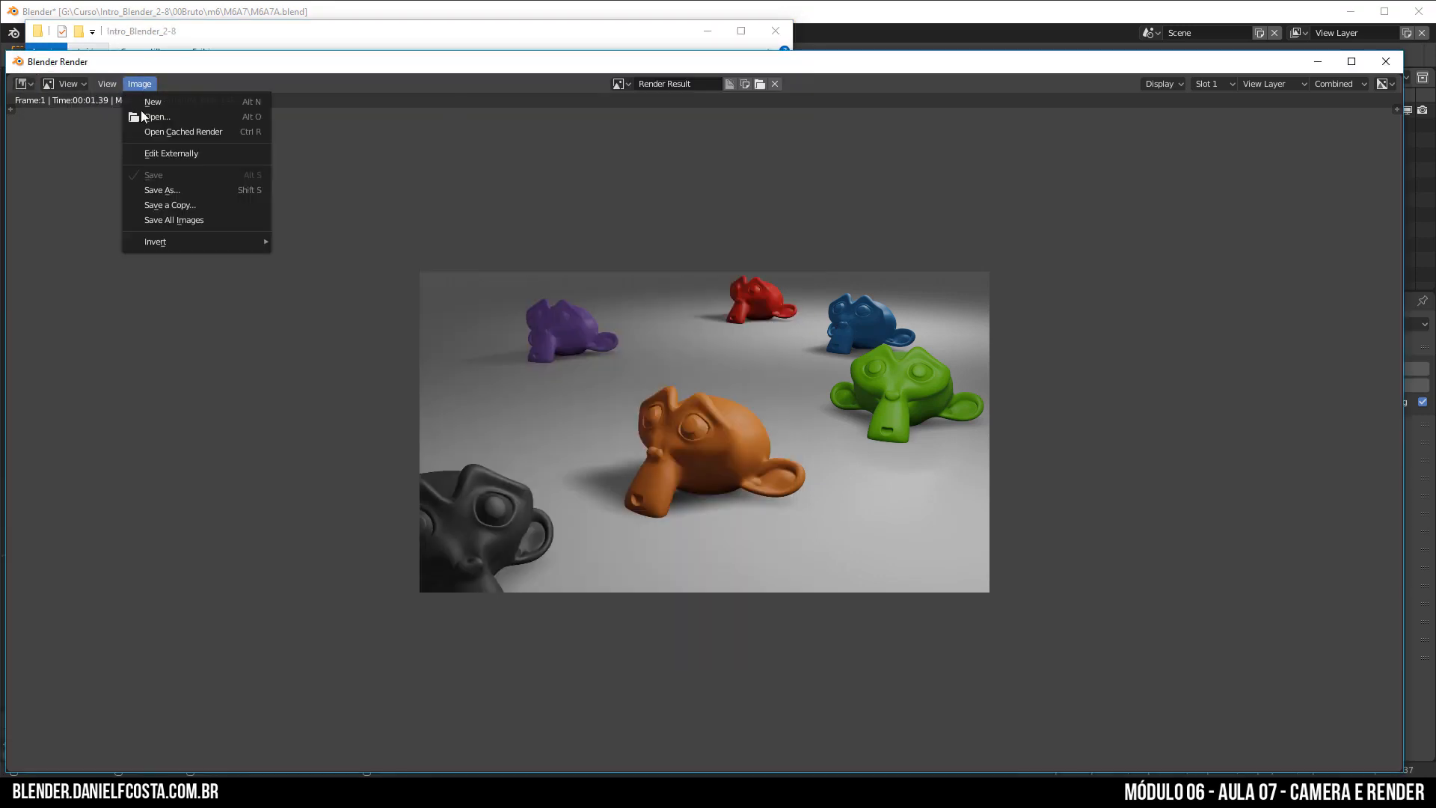
left_click(161, 190)
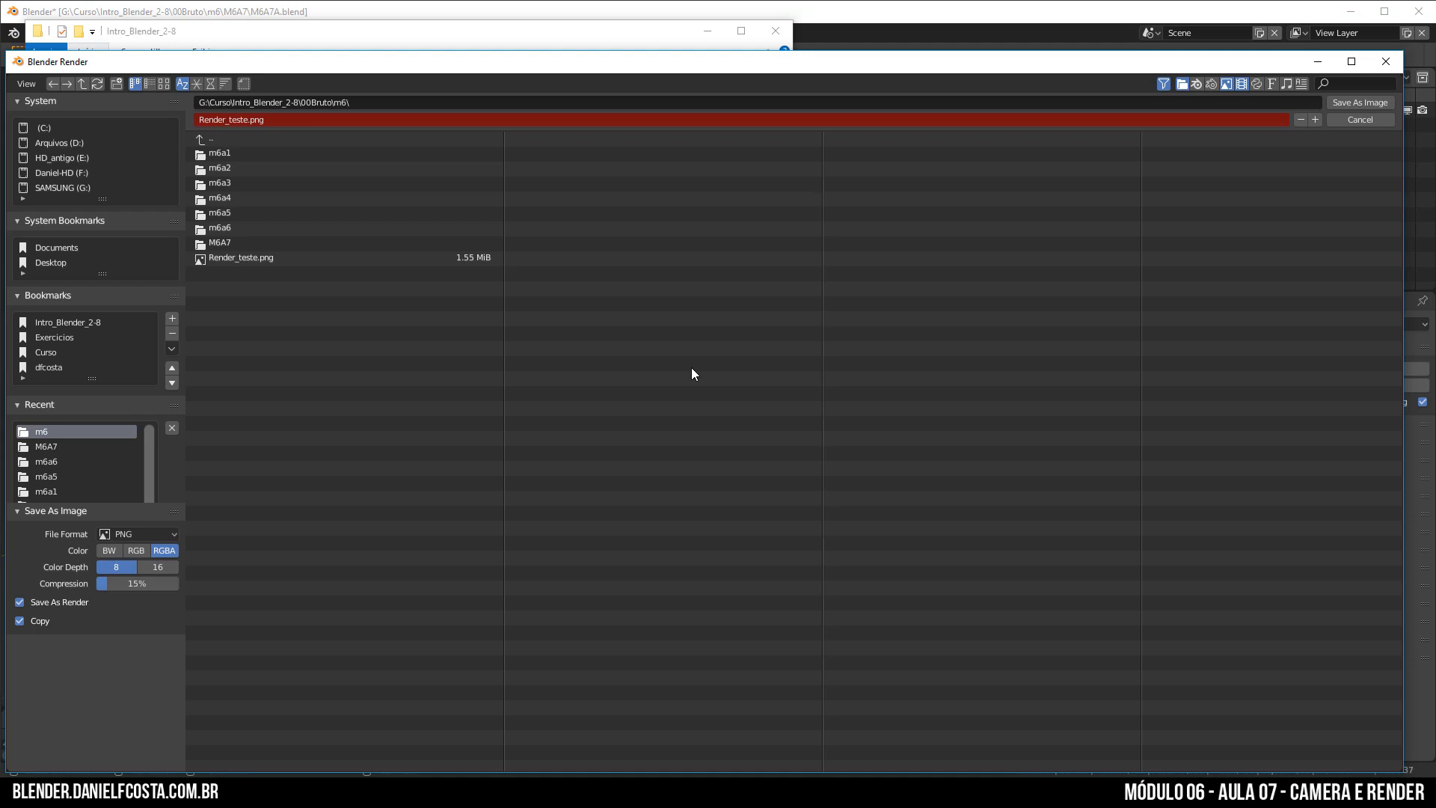
key("Escape")
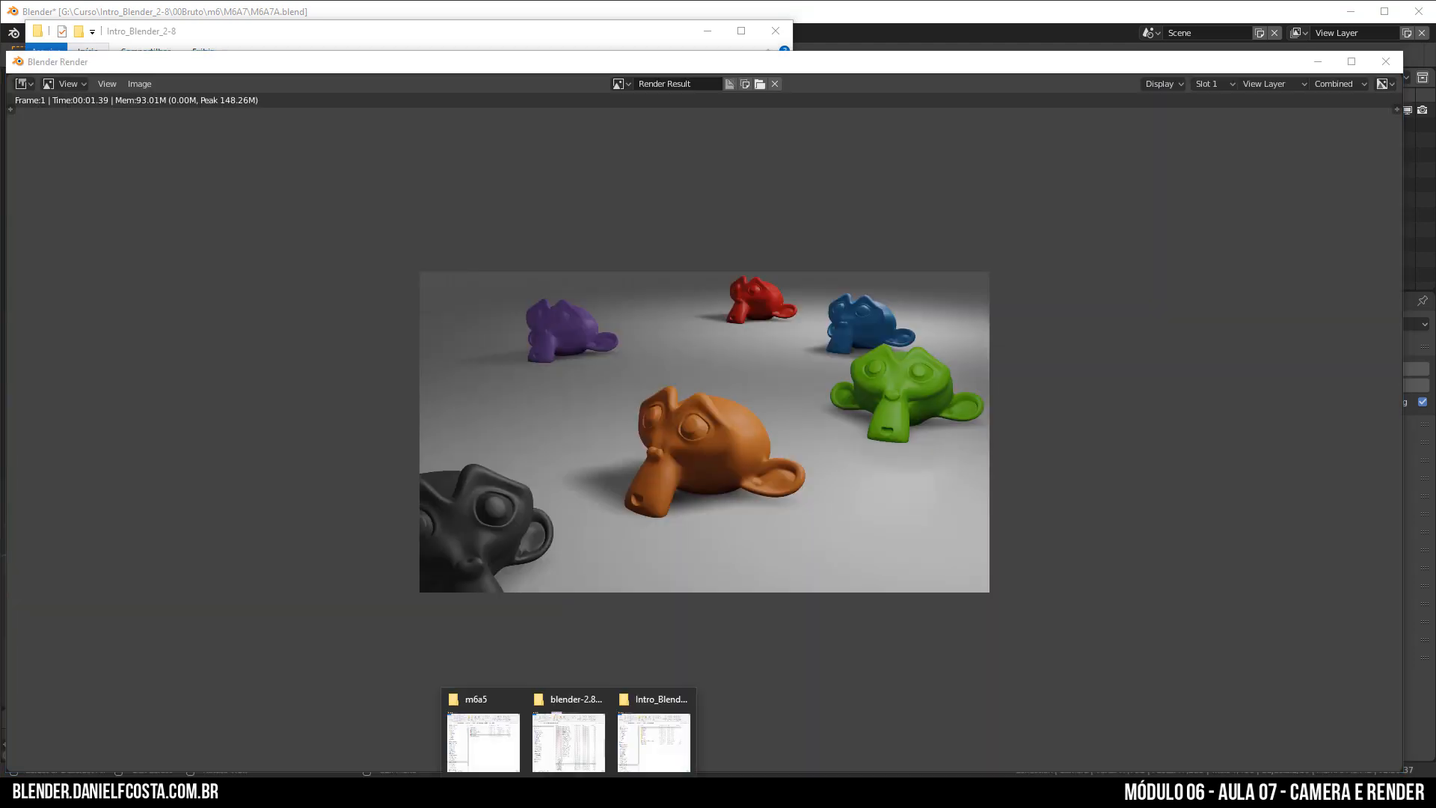
- View Render_teste.png from the 00Bruto\m6 folder in File Explorer, and close the image and folder windows
left_click(658, 736)
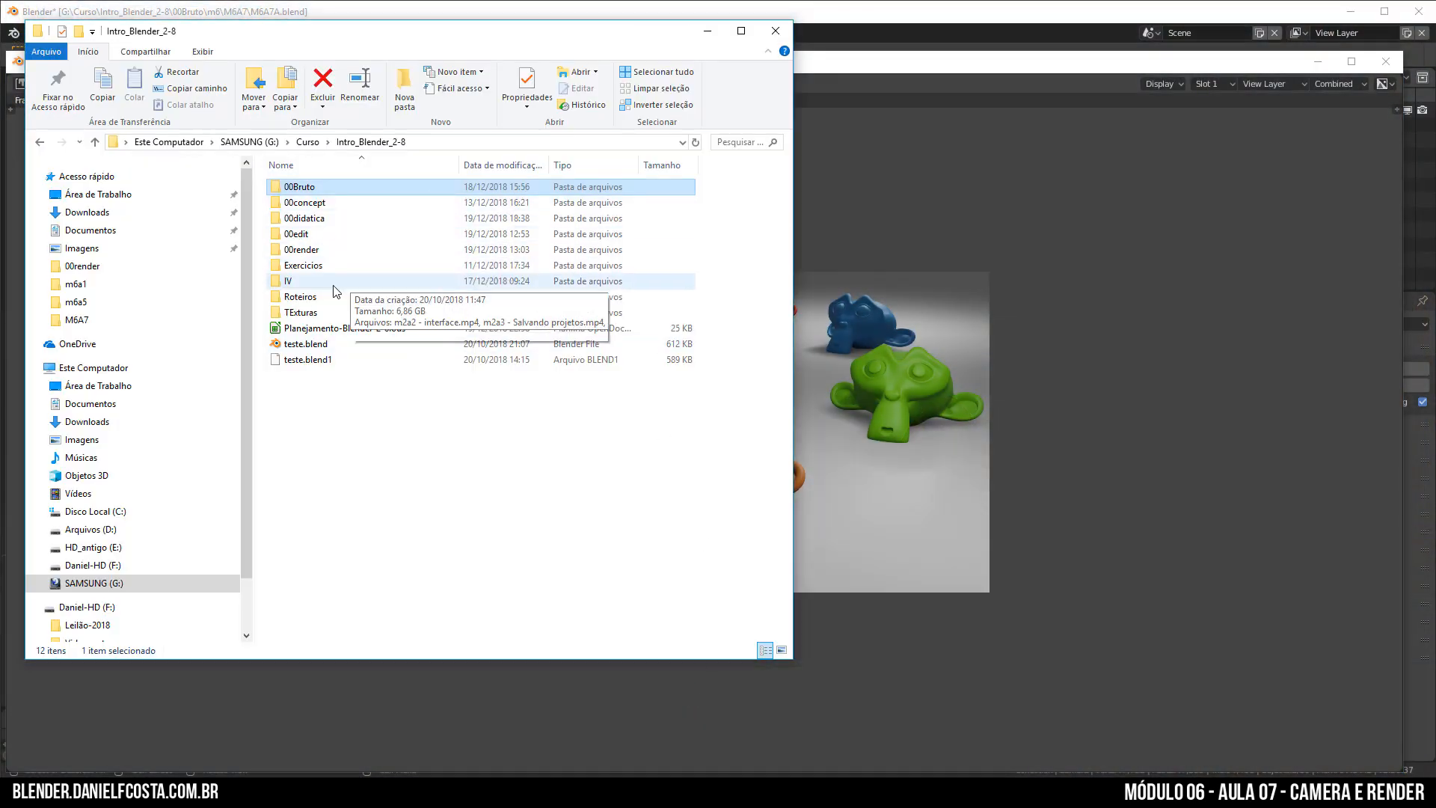
key("Return")
double_click(301, 255)
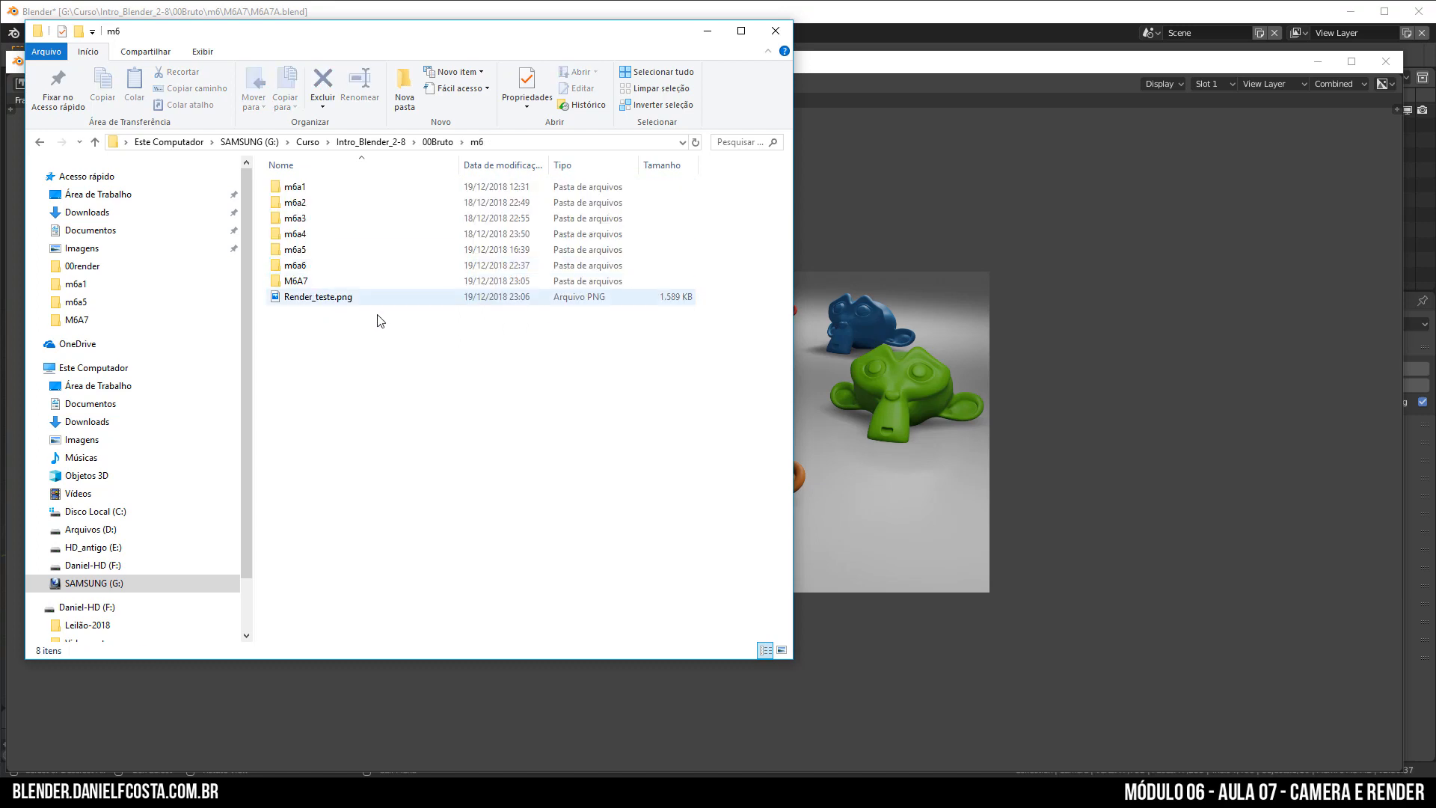
left_click(321, 299)
double_click(321, 300)
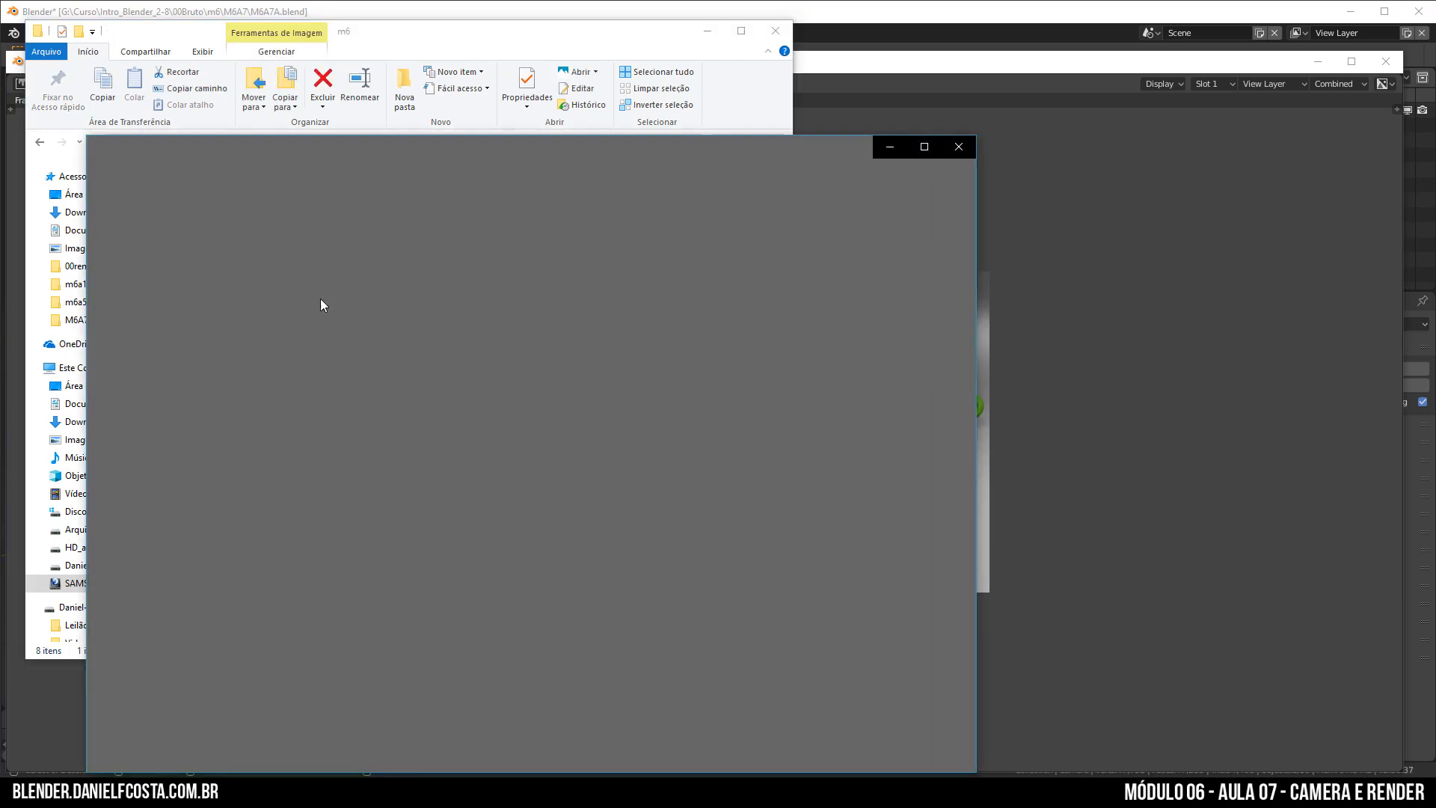
left_click_drag(689, 164, 841, 133)
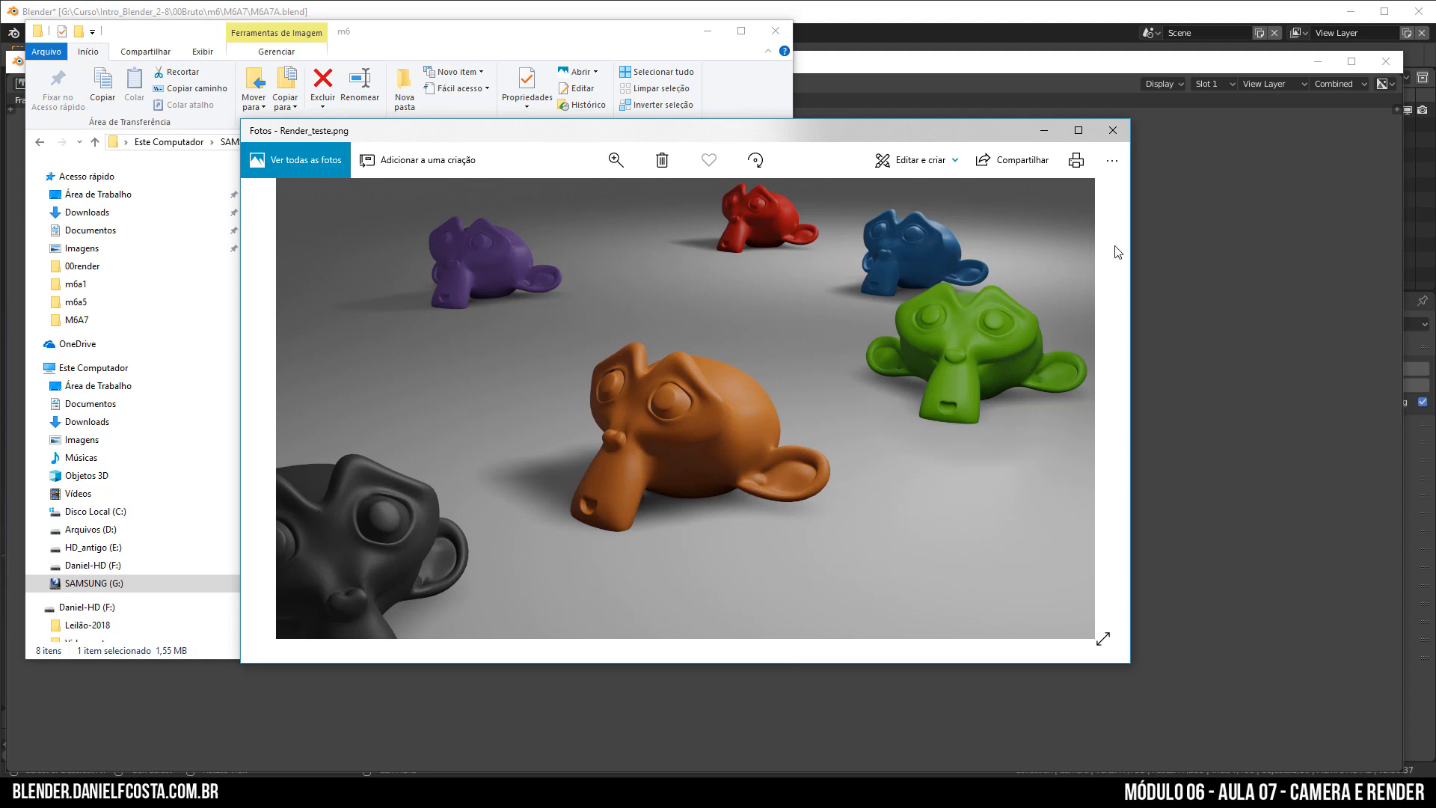
left_click(1114, 138)
left_click(770, 33)
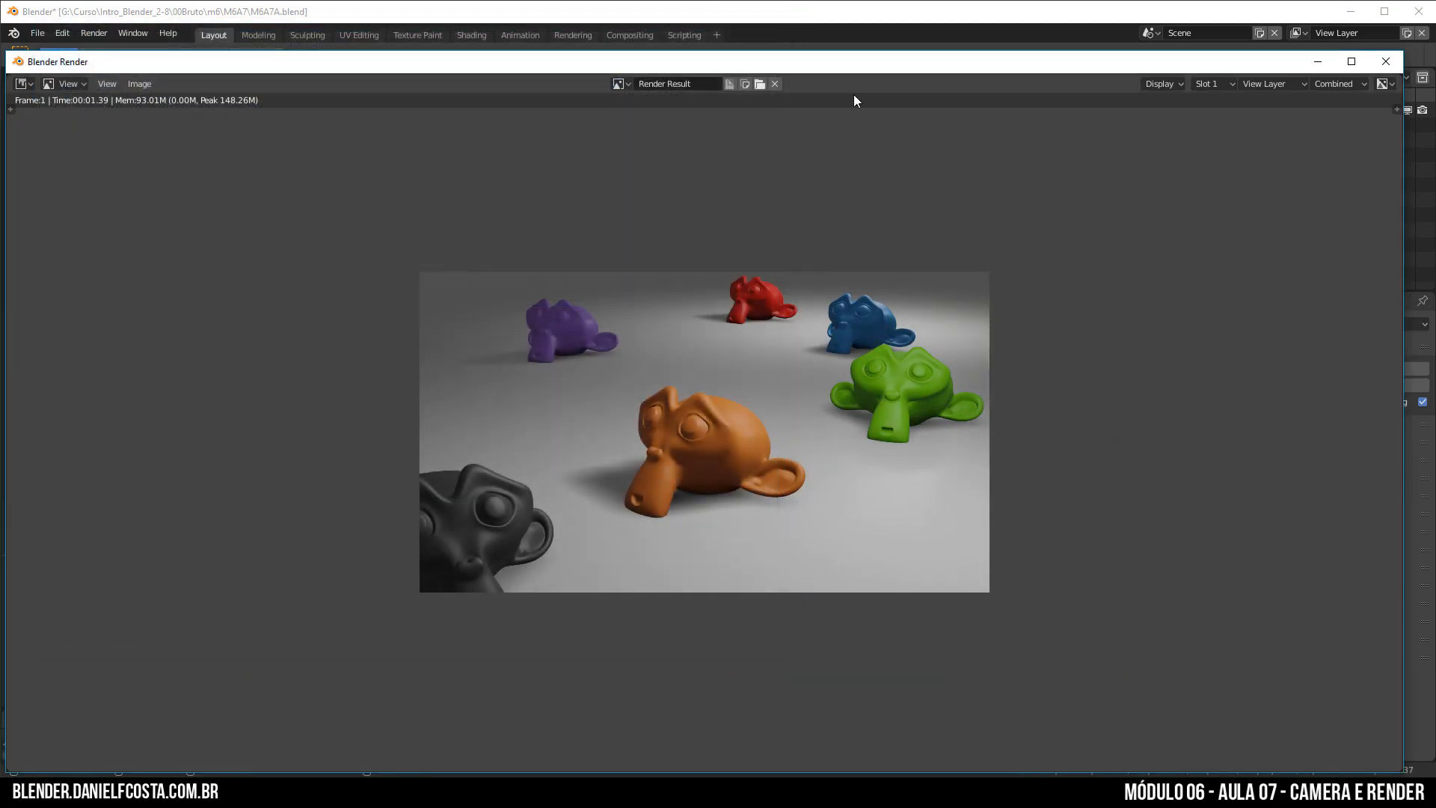
- Shrink and reposition the render window to inspect the rendered image at different magnifications, and close the window
left_click_drag(932, 51, 899, 231)
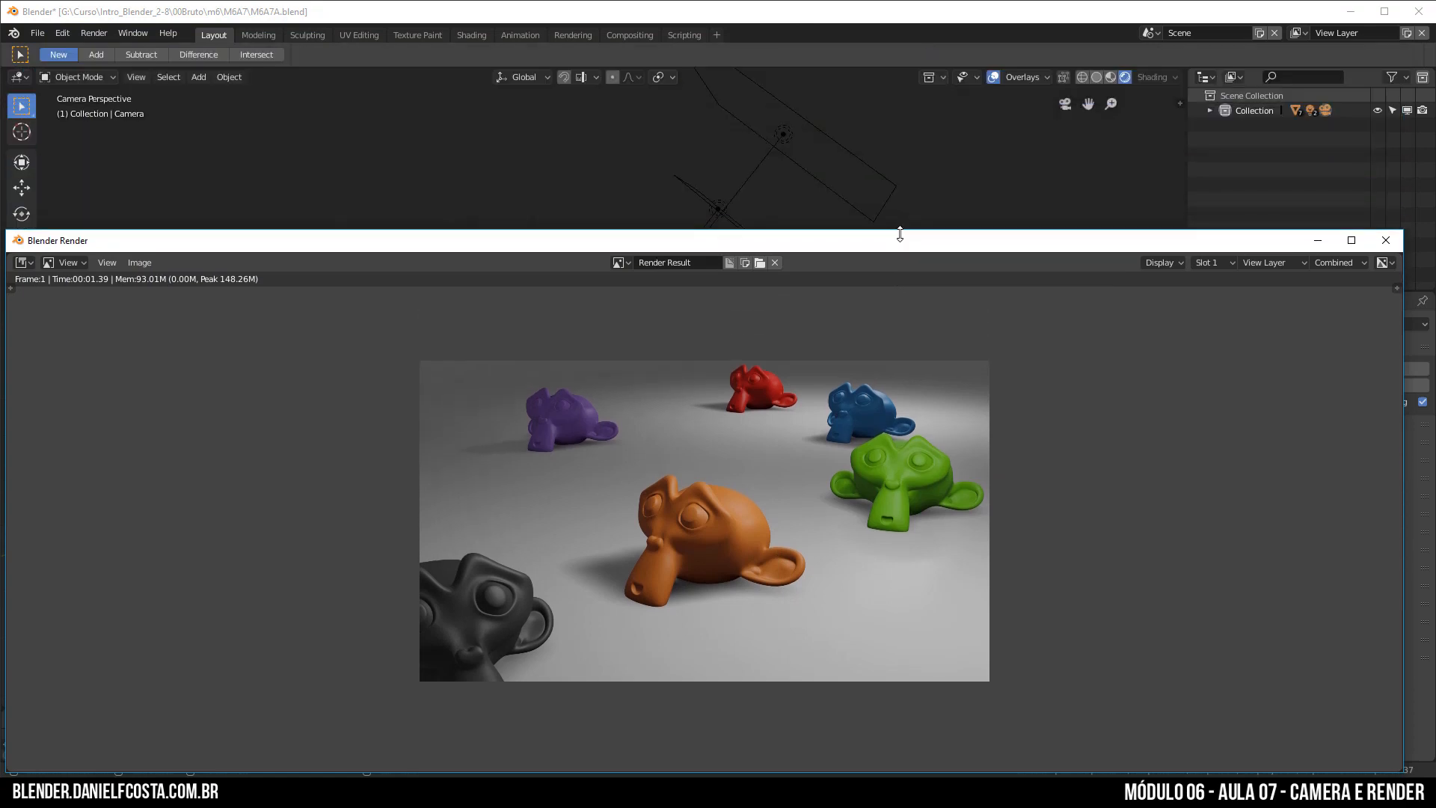
scroll(650, 550, "down", 5)
scroll(647, 560, "up", 7)
scroll(660, 577, "down", 1)
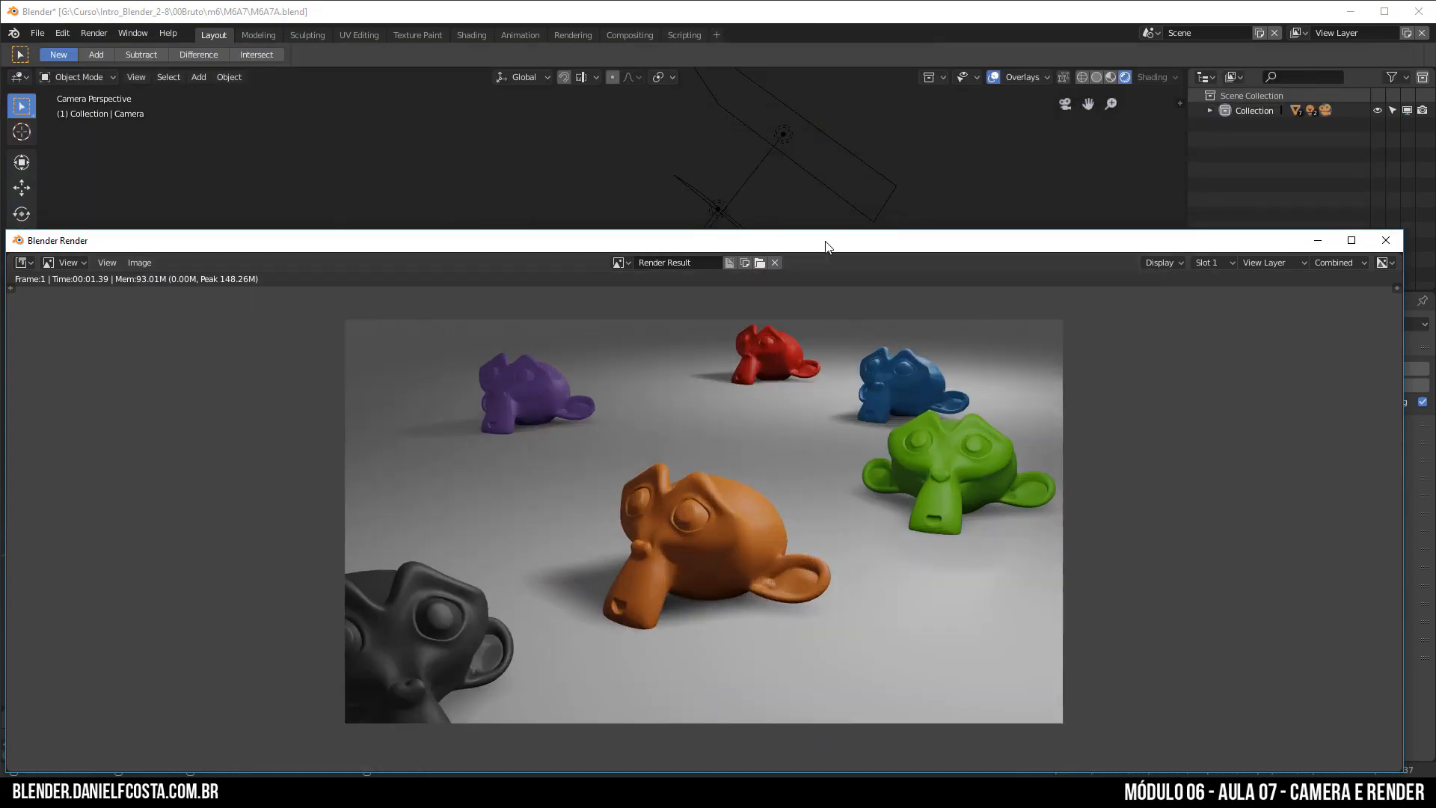
left_click_drag(825, 241, 781, 166)
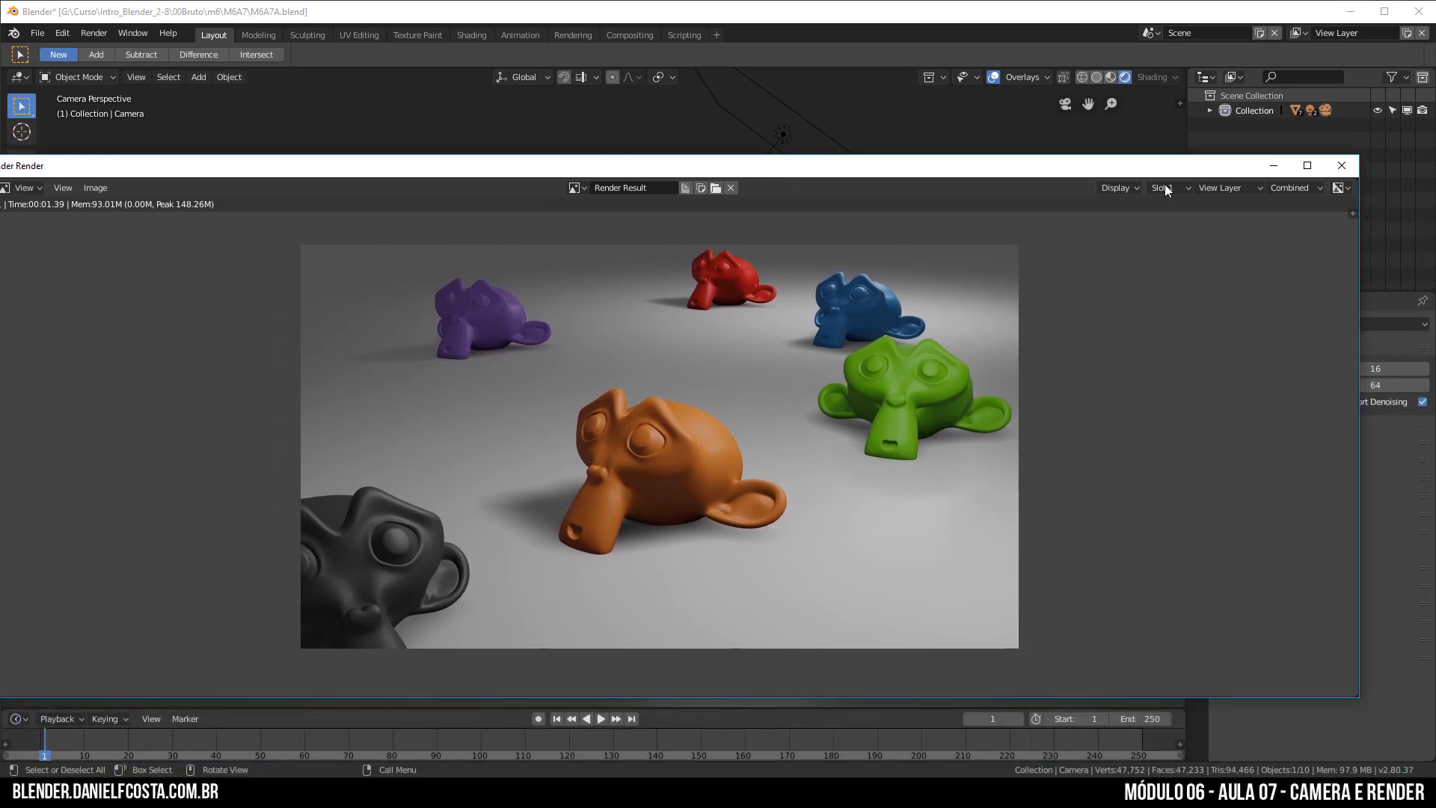
left_click(1342, 166)
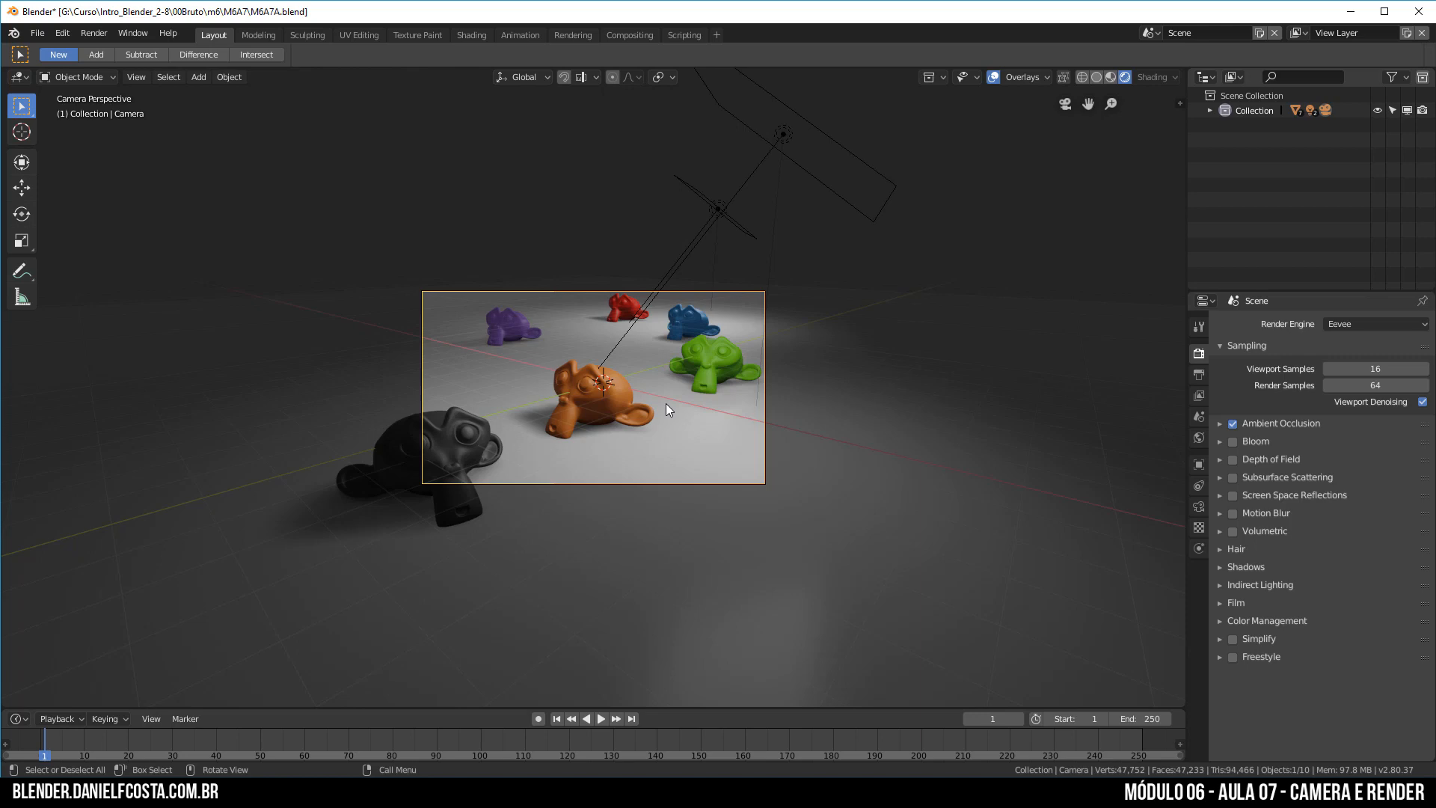
- Bring up the rendered image of the camera view again, shrink its window and close it
key("F12")
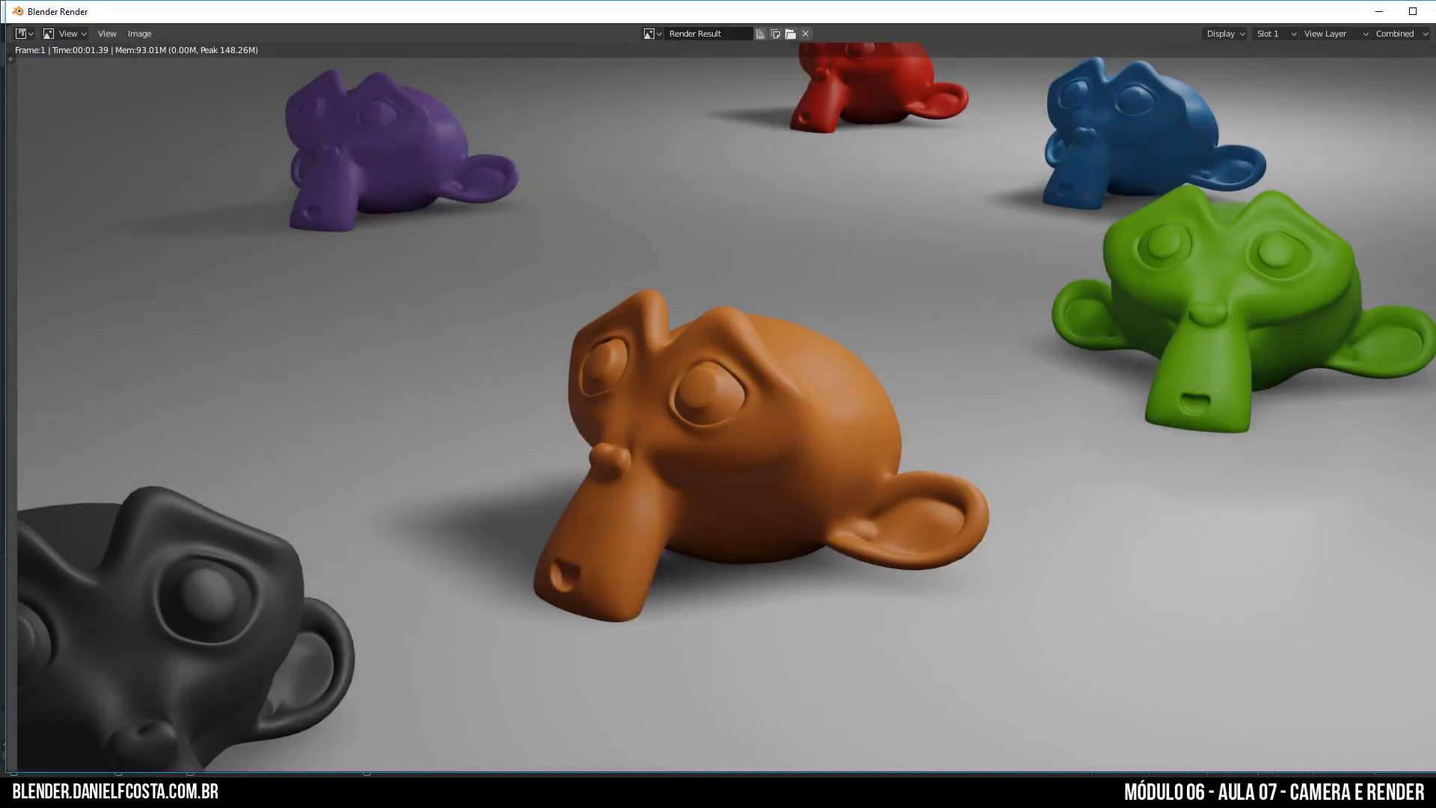
left_click_drag(1435, 1, 1186, 210)
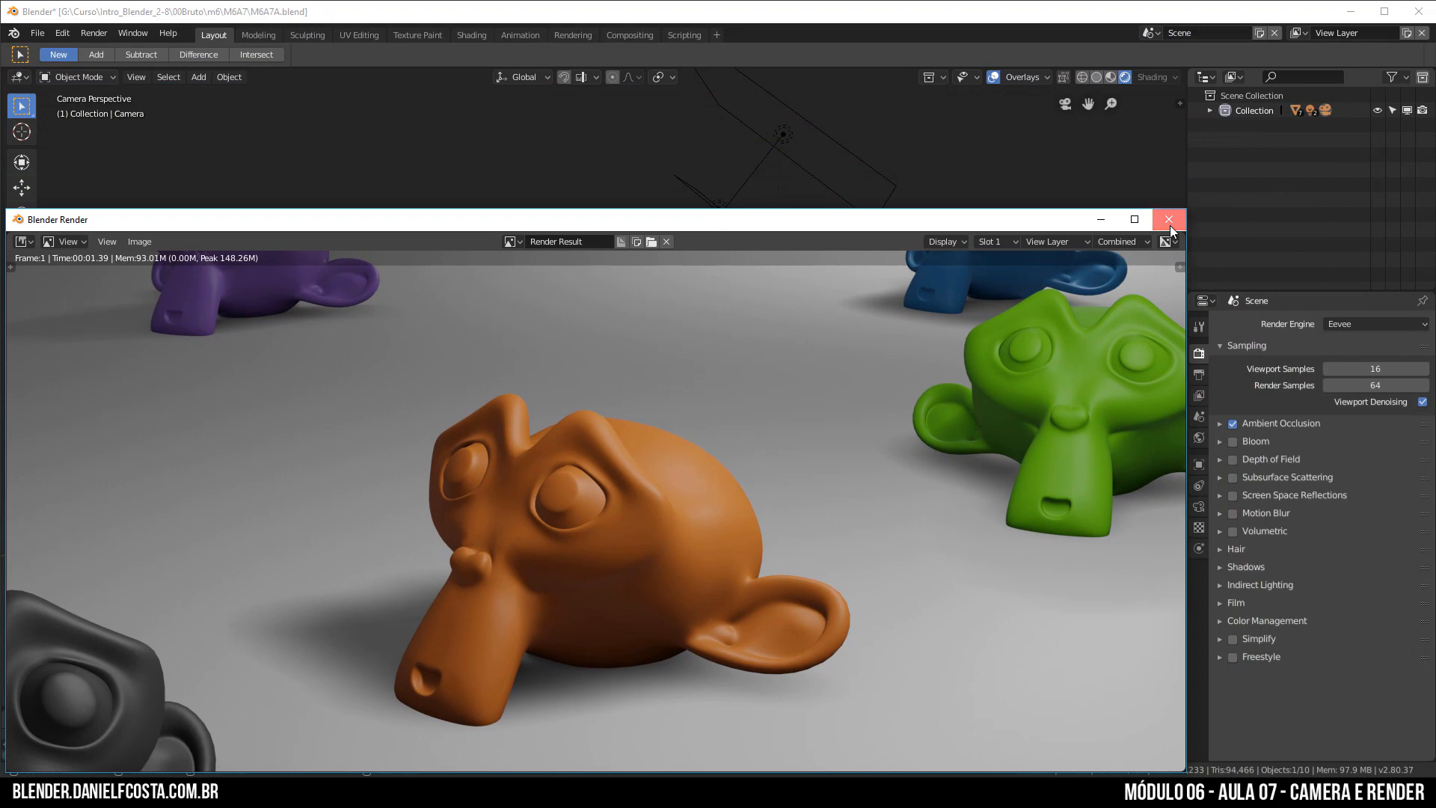
left_click(1169, 221)
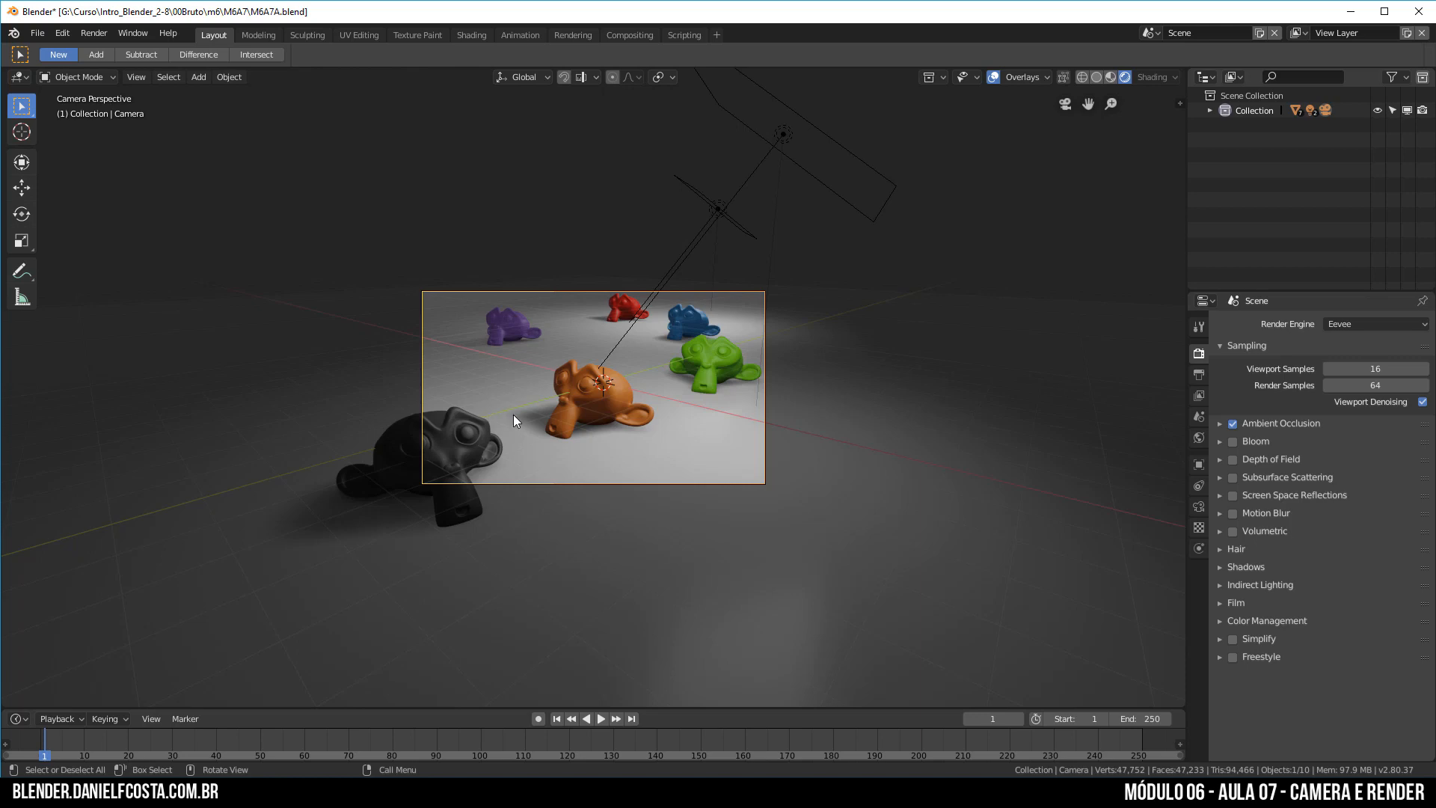
- Render the camera view once more, move the render window slightly inward and return to the 3D viewport
key("F12")
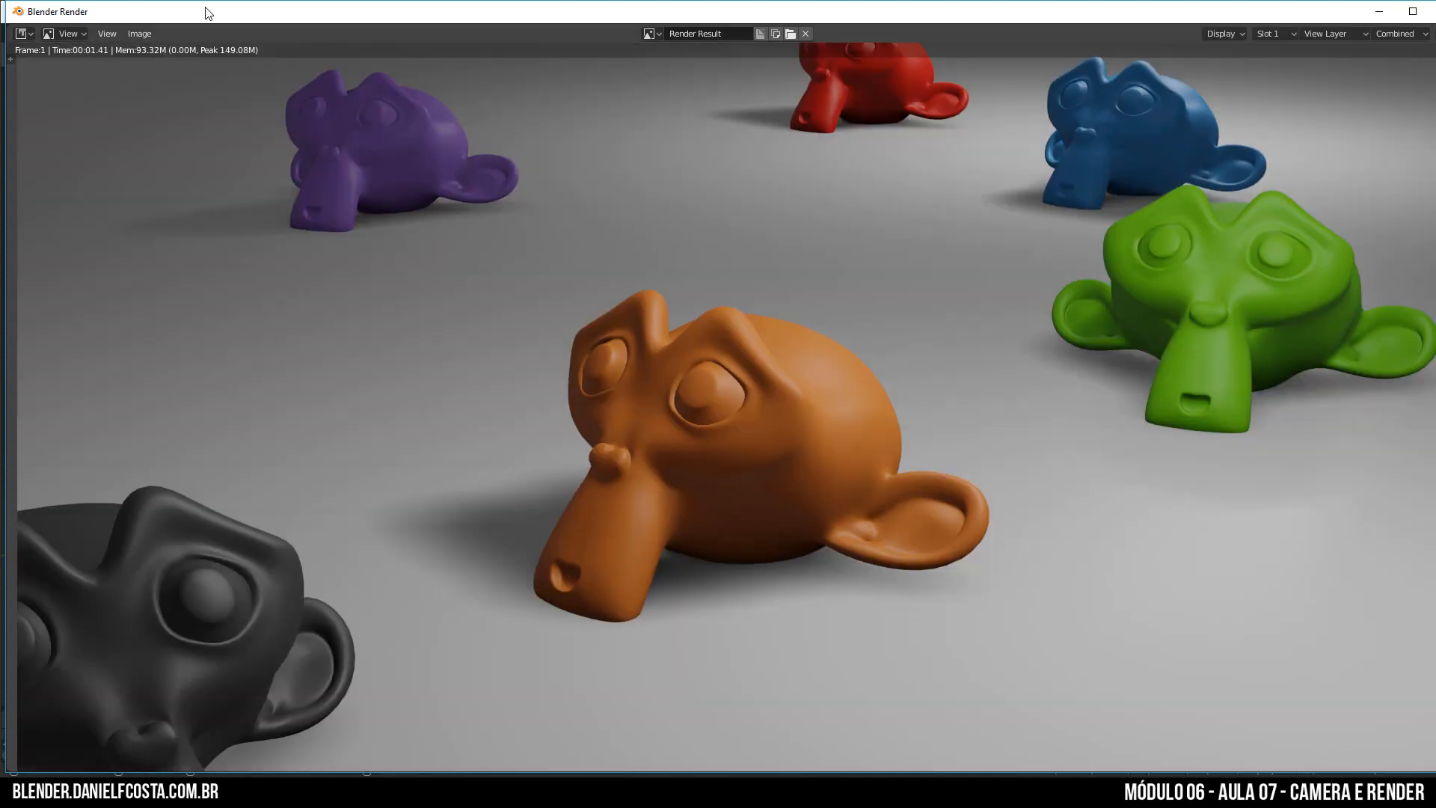
left_click_drag(206, 9, 241, 58)
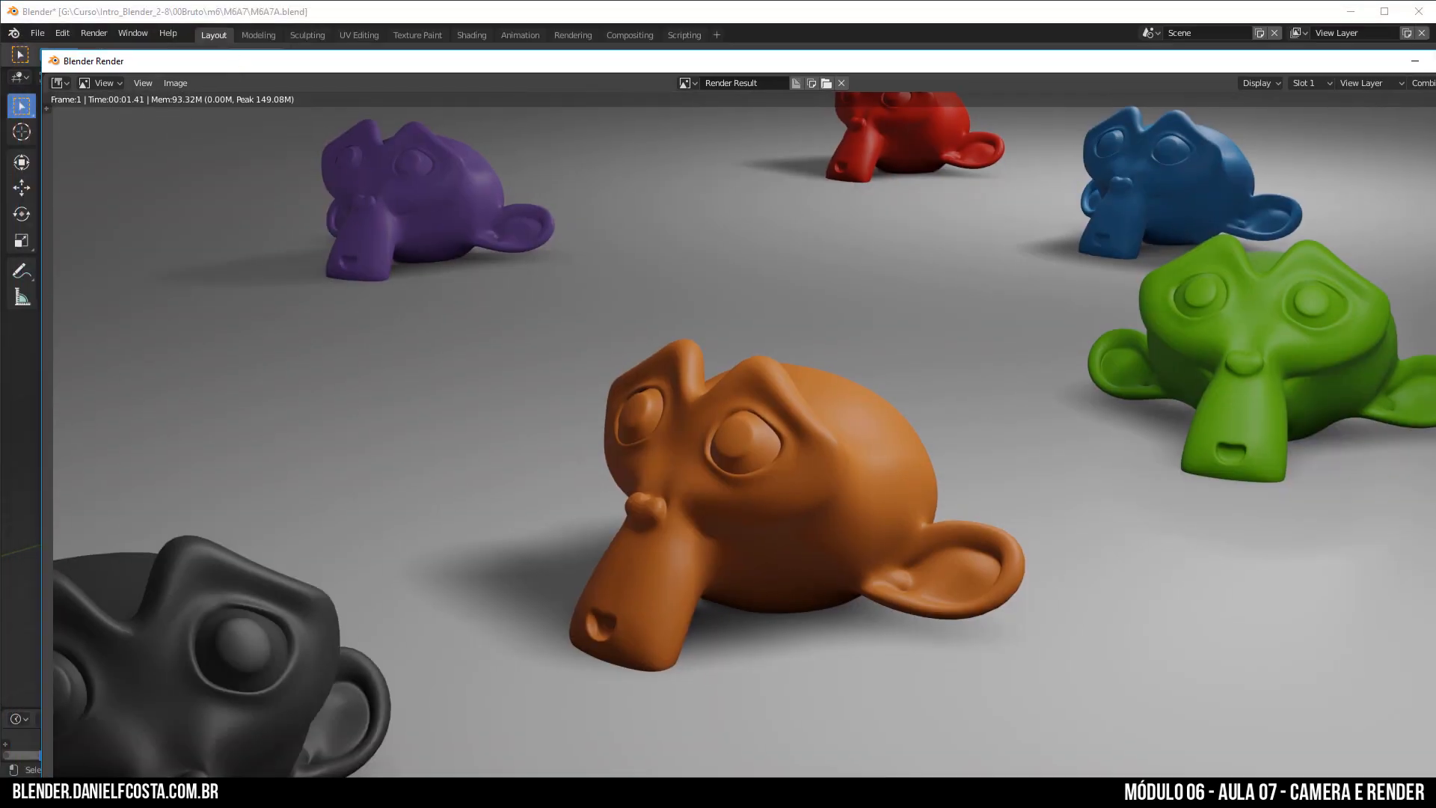
key("Escape")
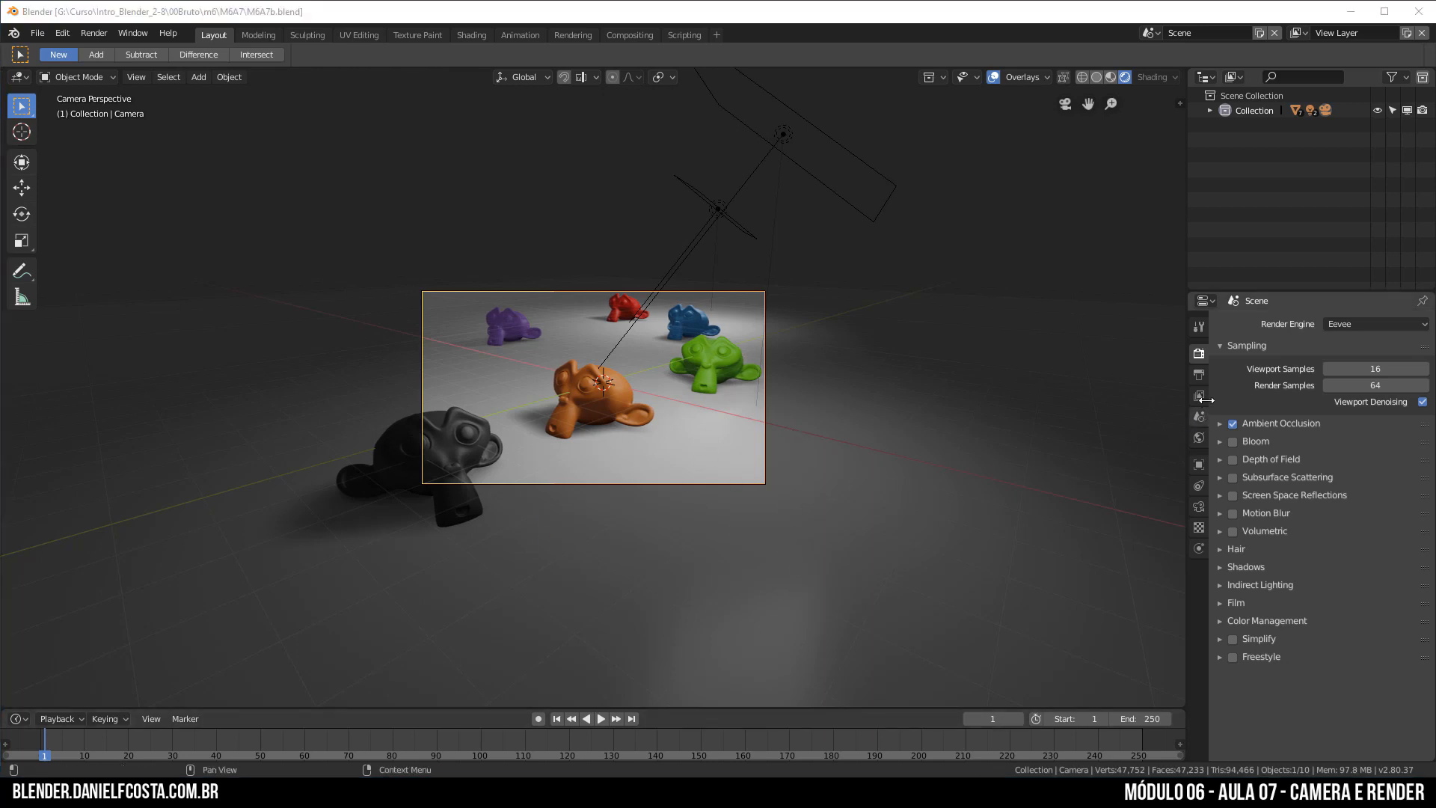
- Set the render output resolution to 1000 px wide by 1000 px high
left_click(1198, 375)
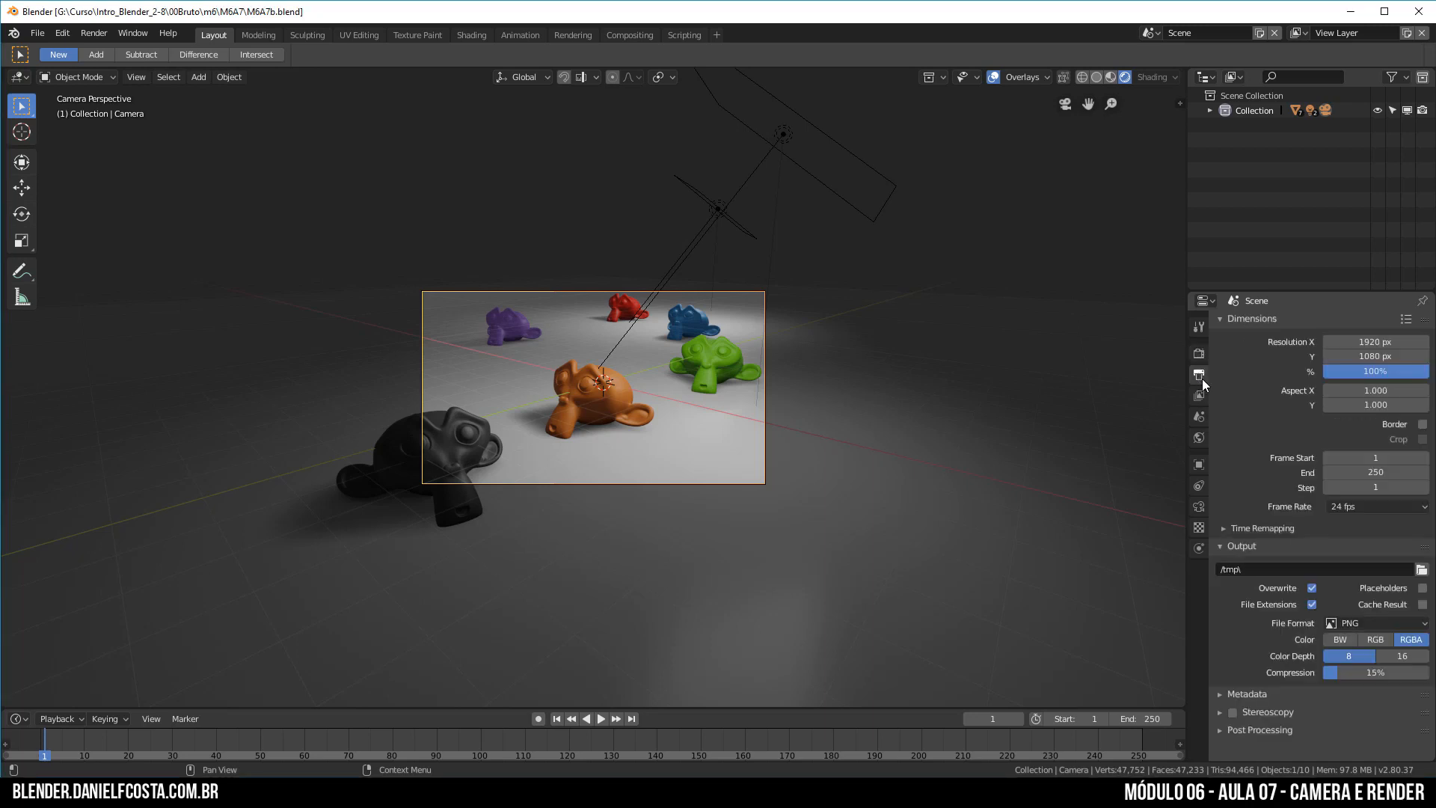
left_click(1374, 356)
type("1000")
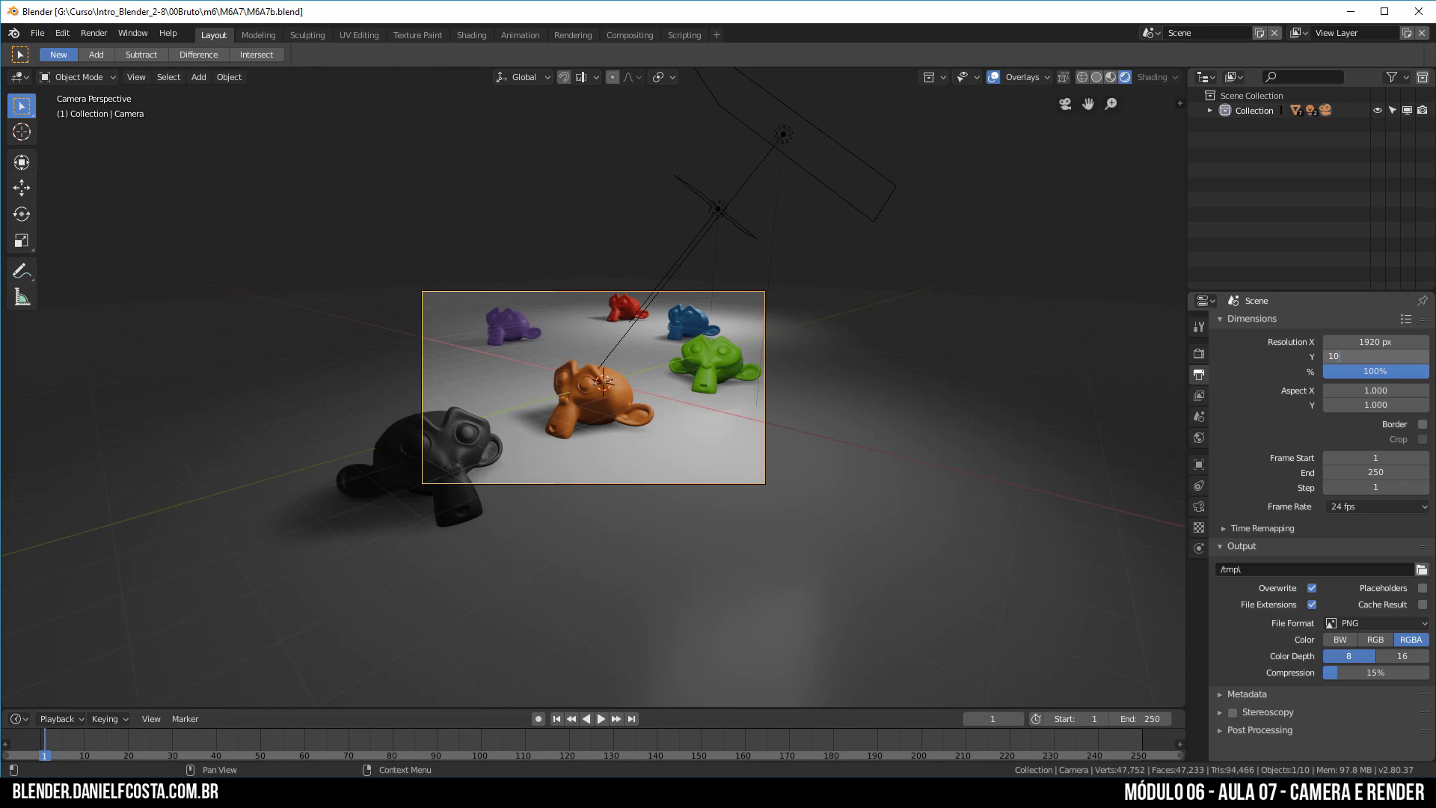
key("Return")
left_click(1366, 343)
type("100")
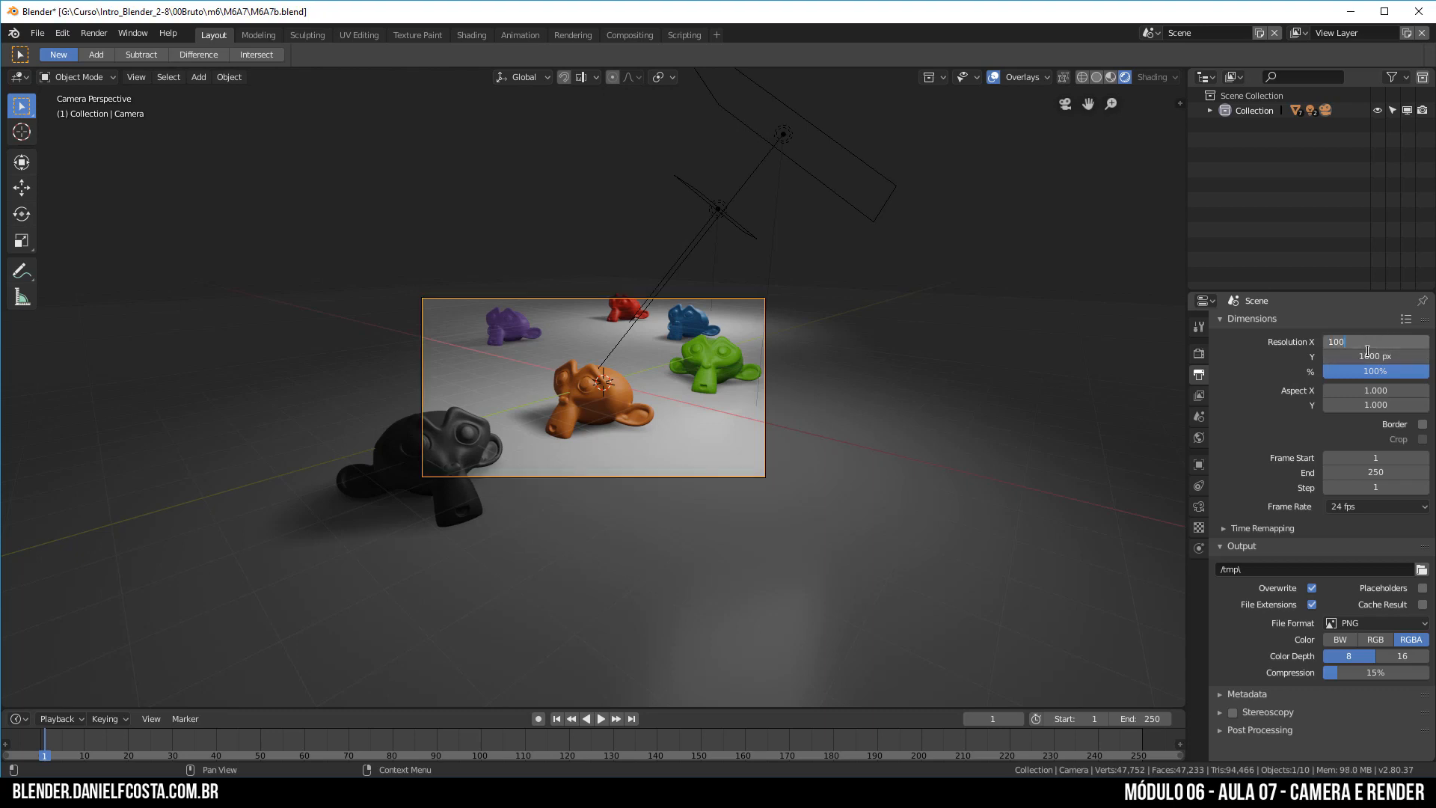
key("Return")
left_click(1367, 343)
type("1000")
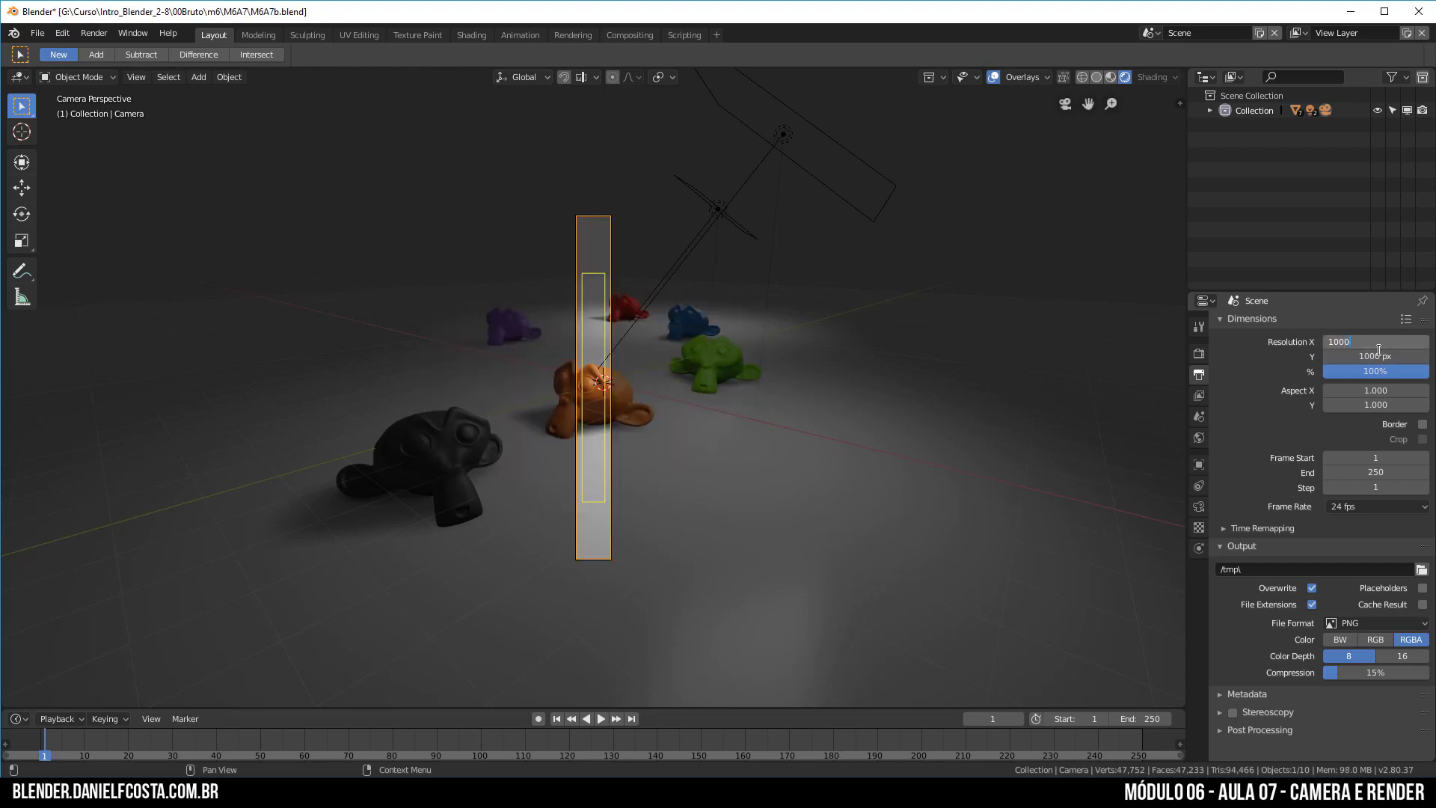
key("Return")
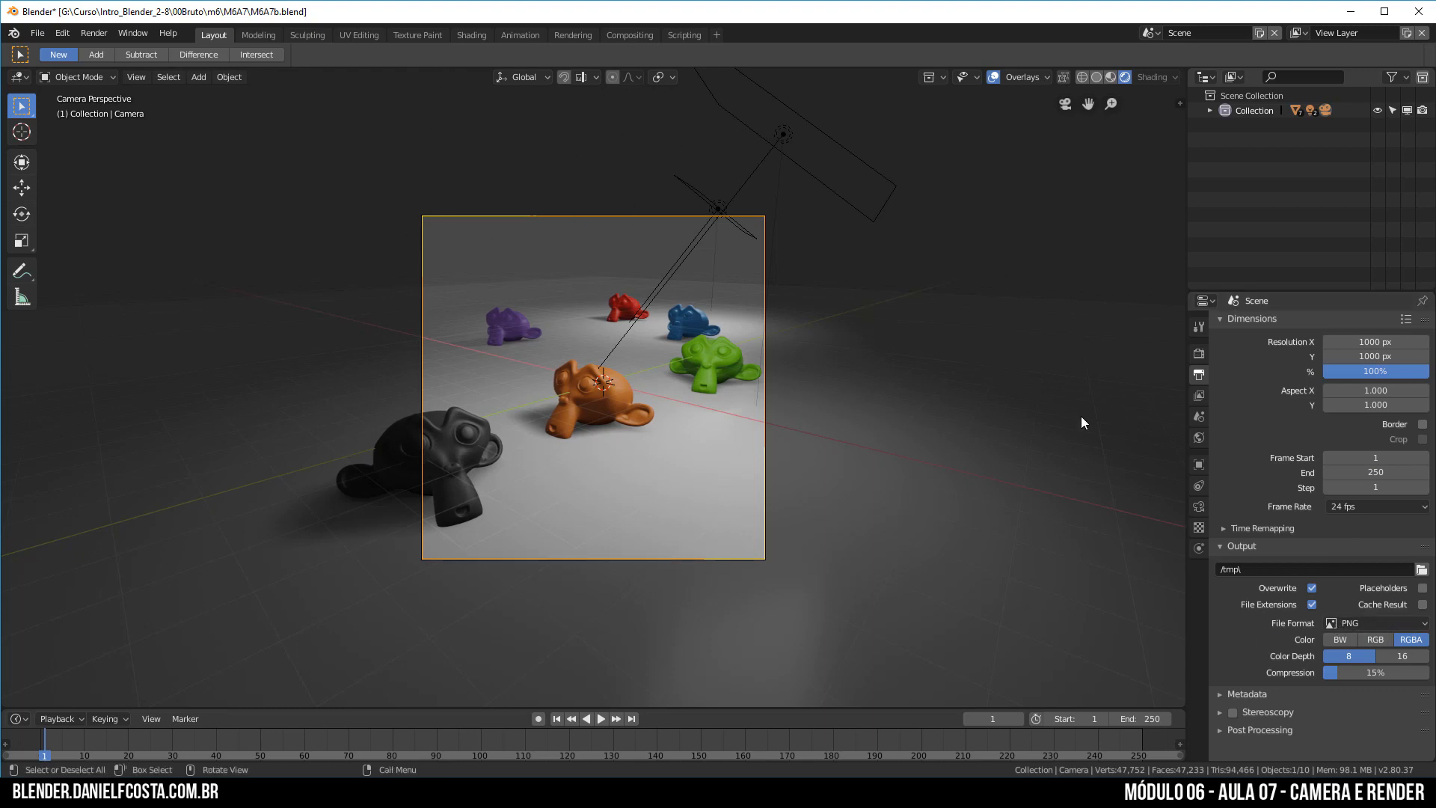
- Set the output resolution percentage to 50%
left_click(1378, 369)
type("5")
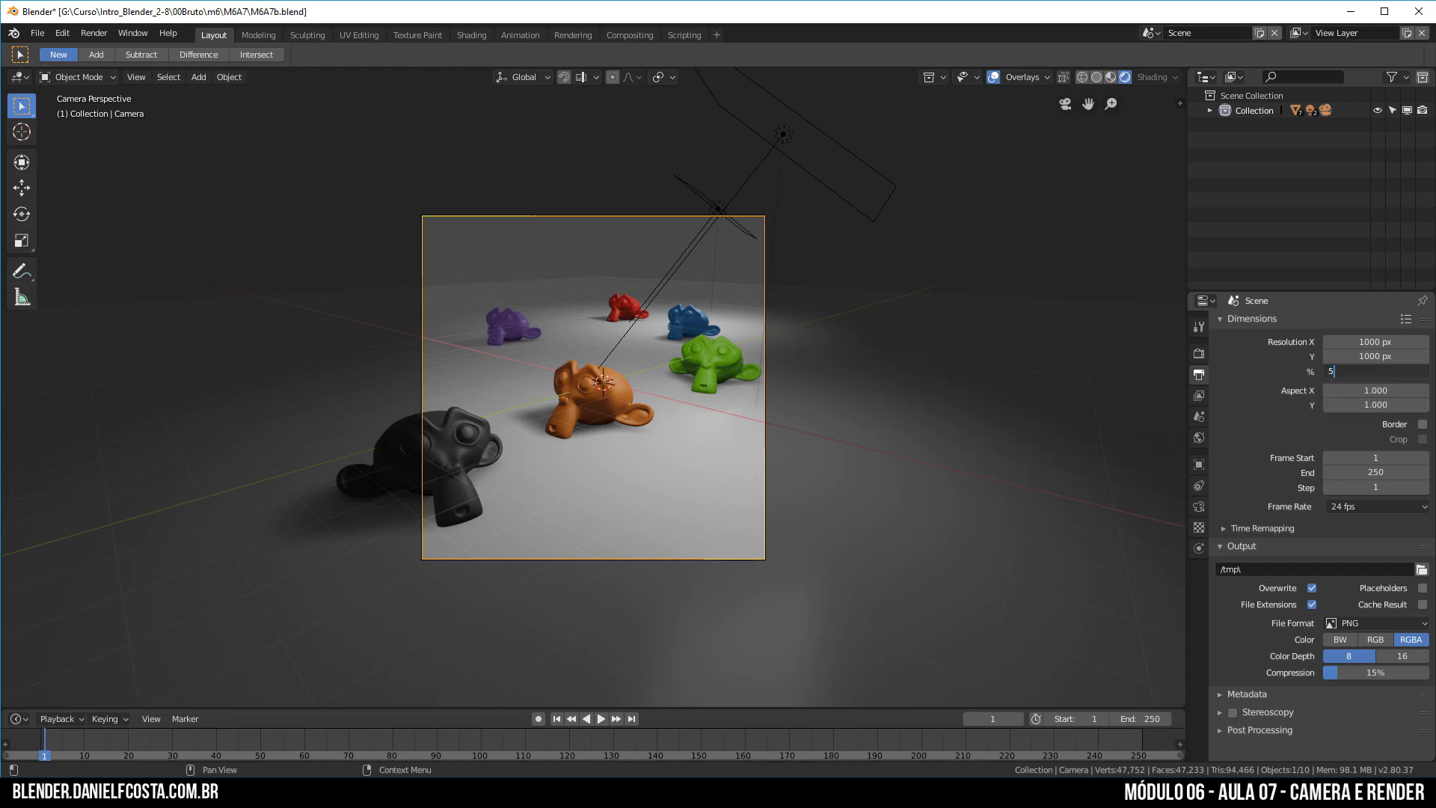
type("0")
key("Return")
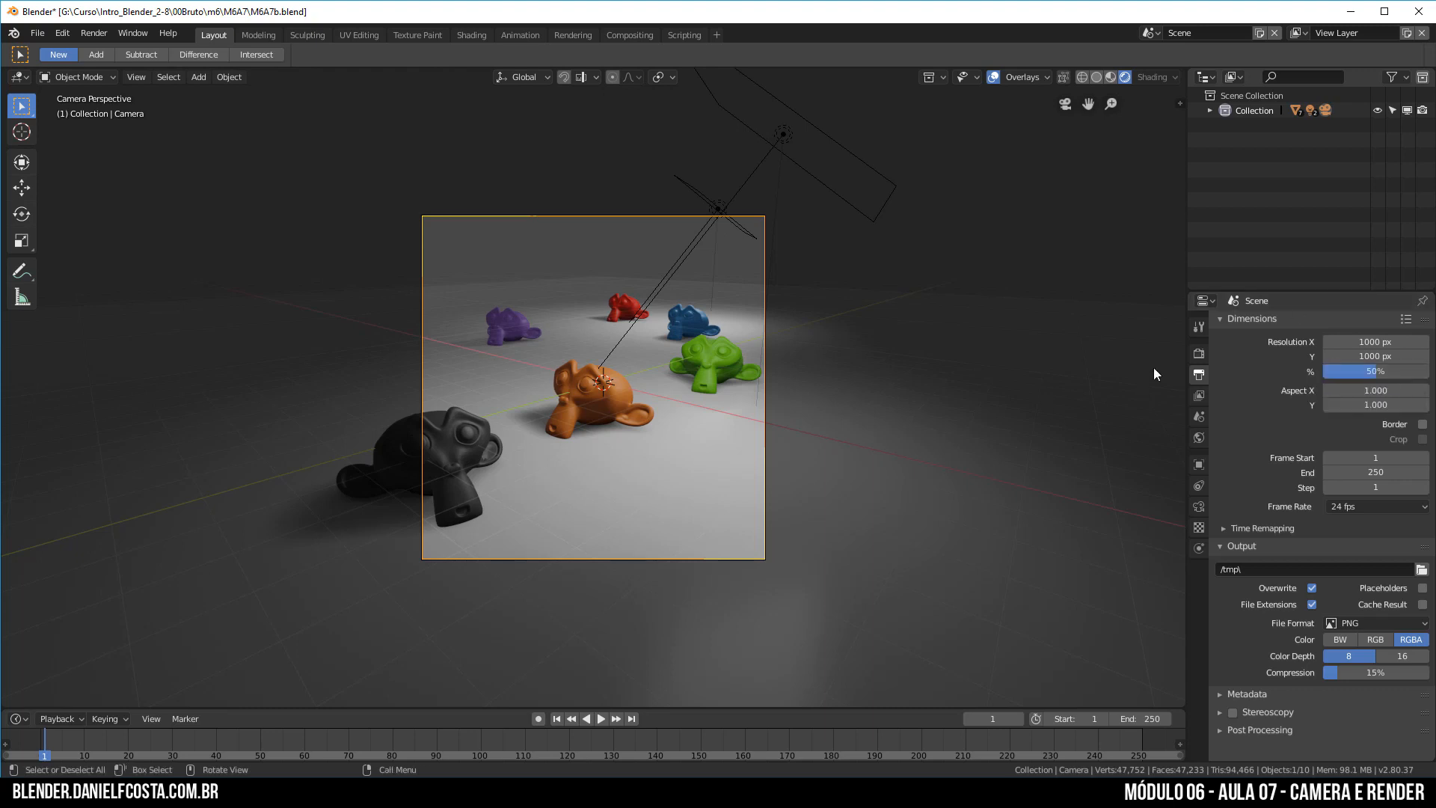
- Render the square camera view, move the render window beside the resolution settings for comparison, and close it
key("F12")
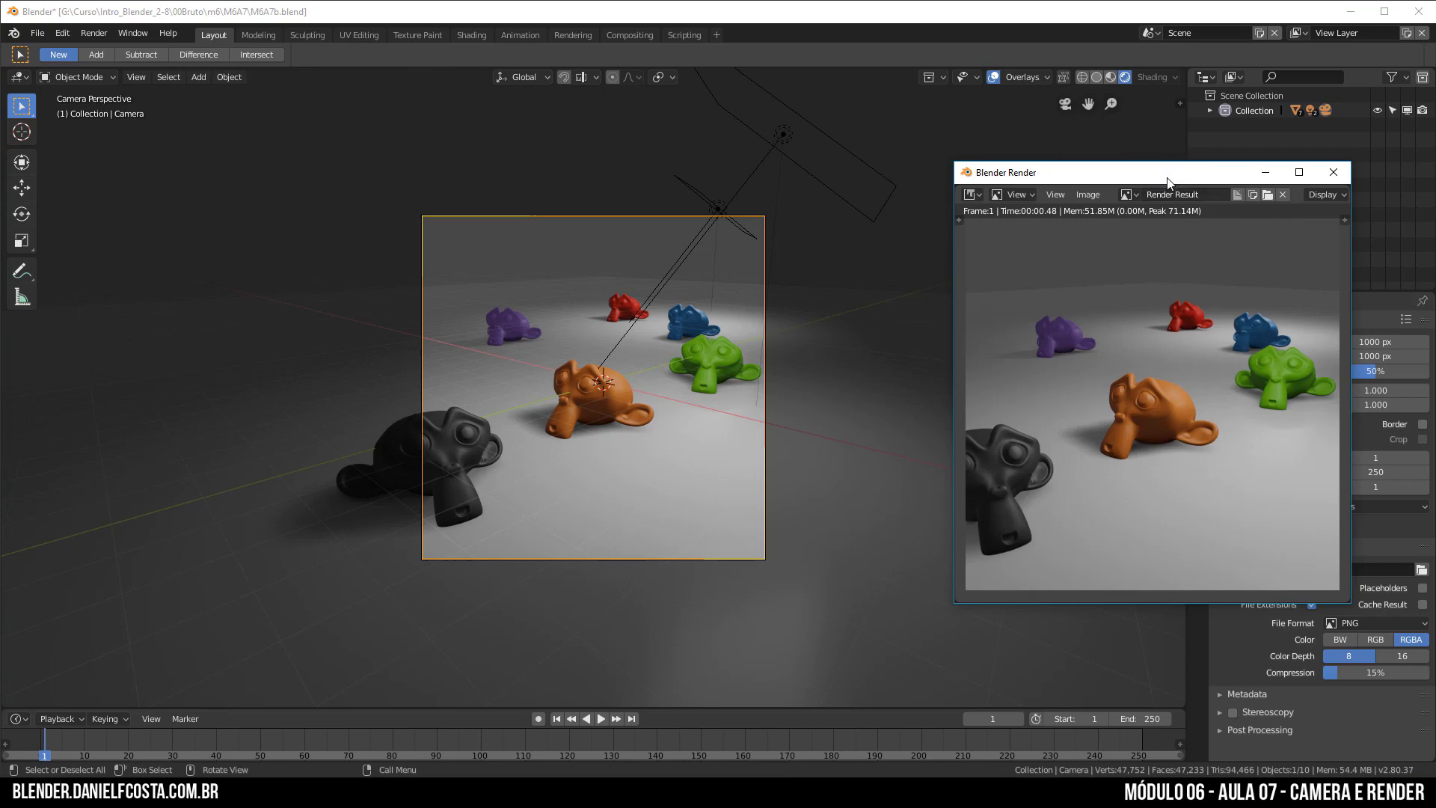
left_click_drag(1168, 175, 817, 166)
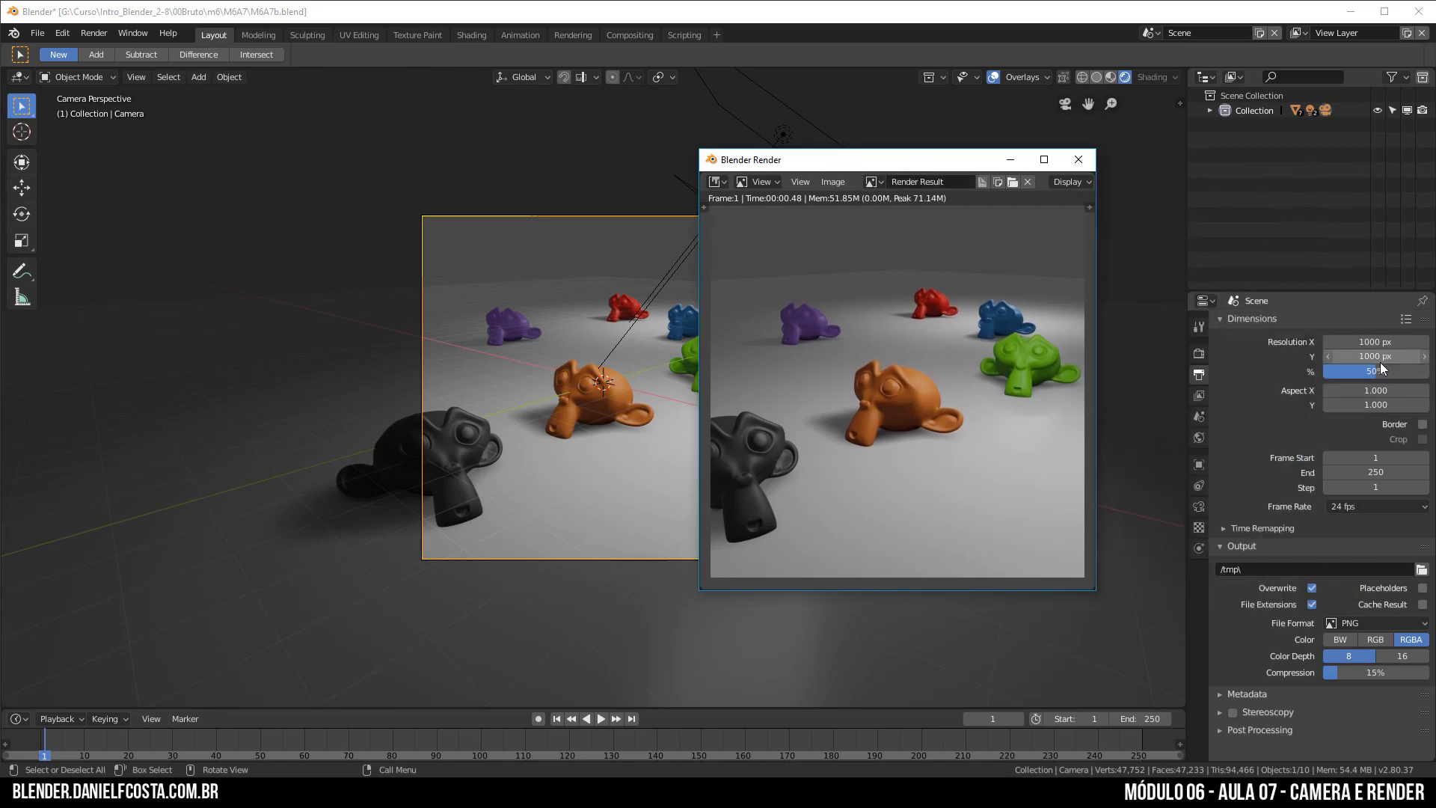
left_click(1078, 160)
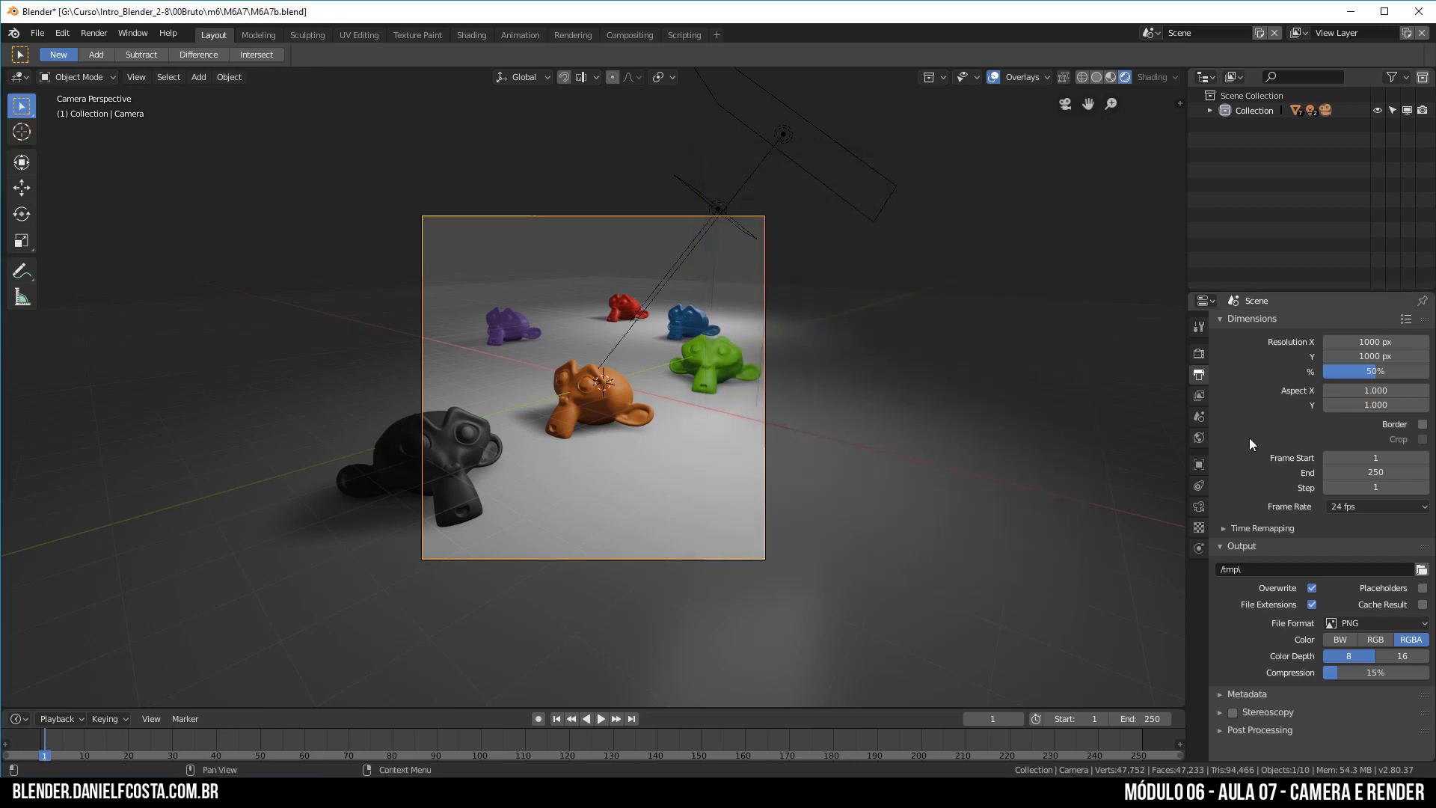
left_click(1357, 372)
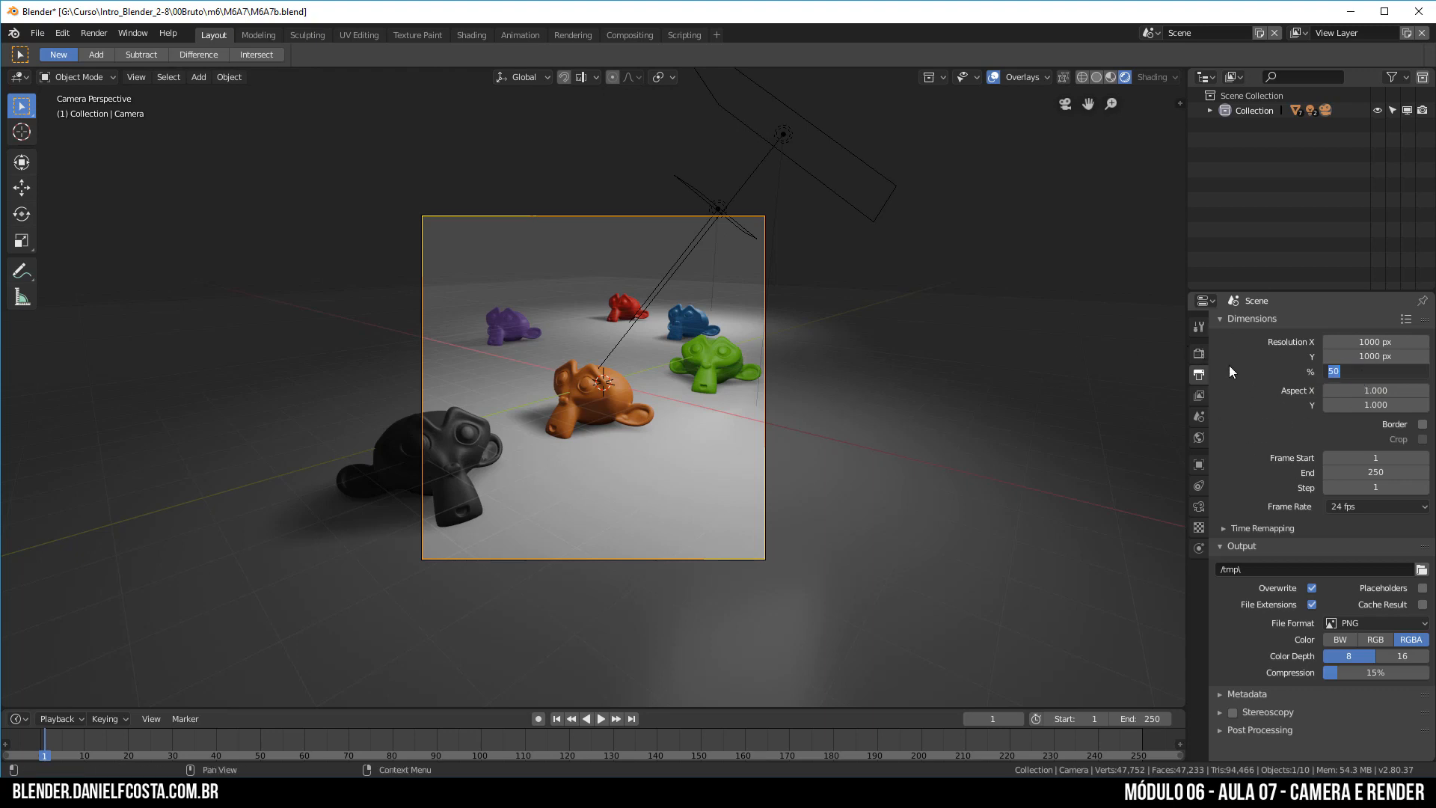
left_click(1201, 356)
left_click(1200, 356)
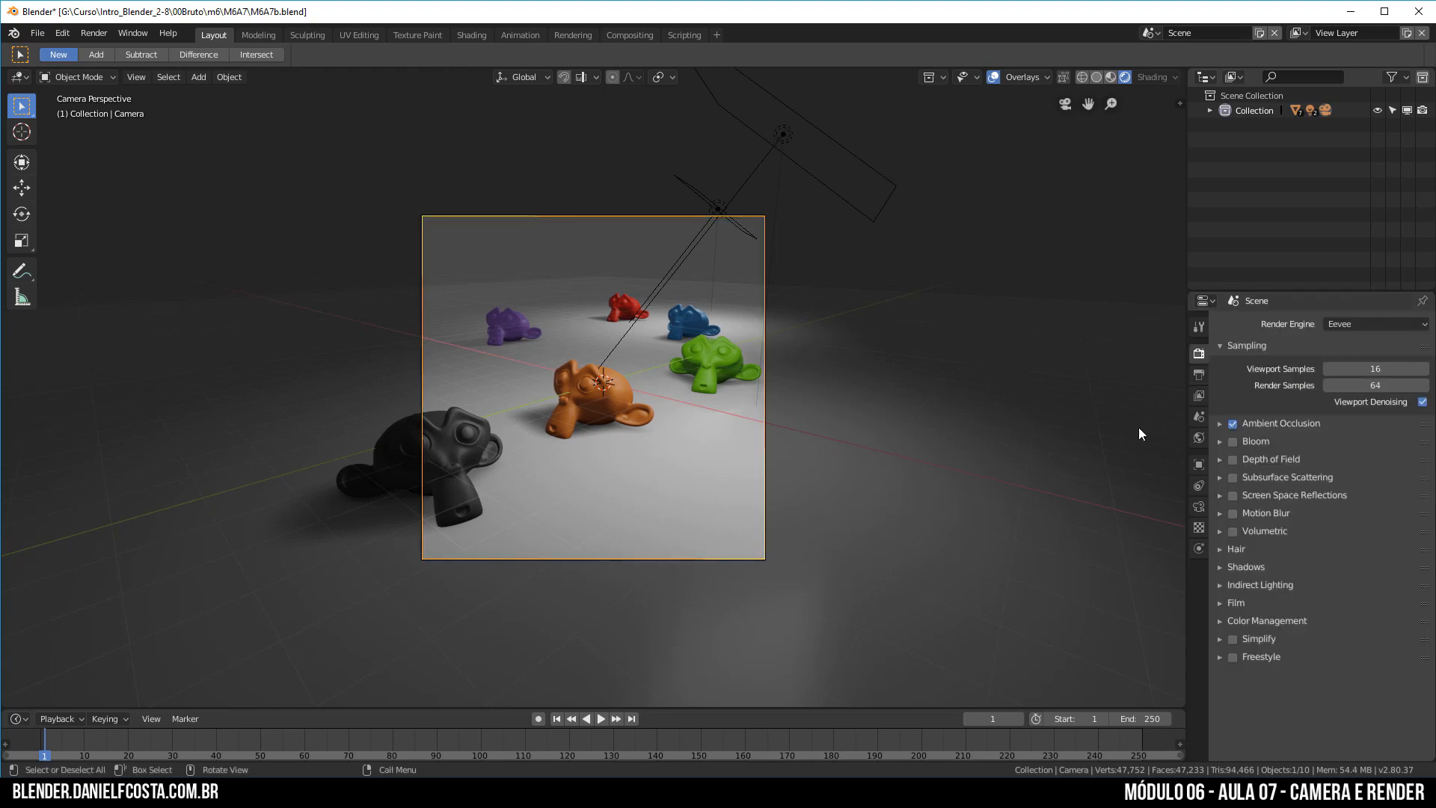
- Set the camera's focal length to 10 mm
left_click(1198, 508)
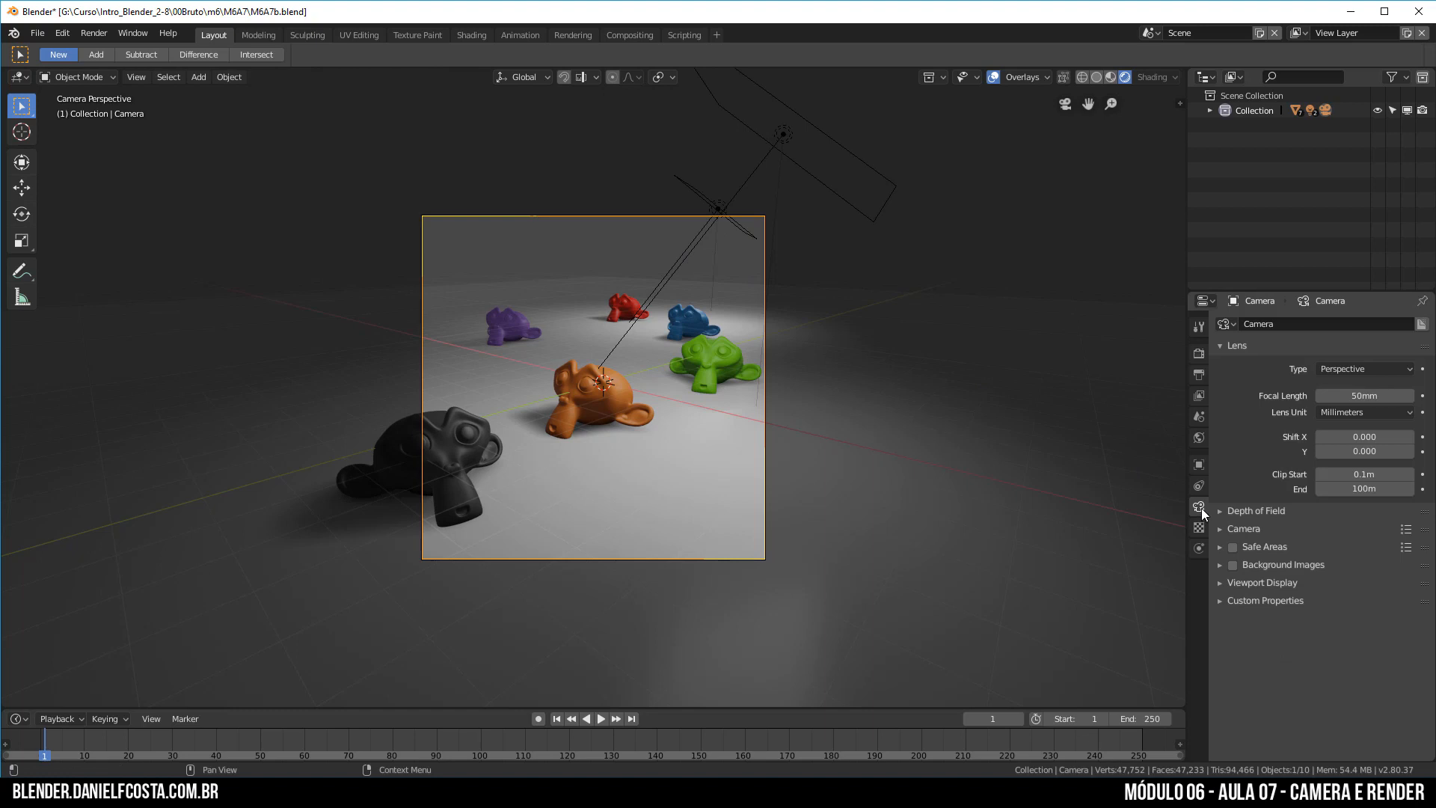
left_click(1368, 398)
type("10")
key("Return")
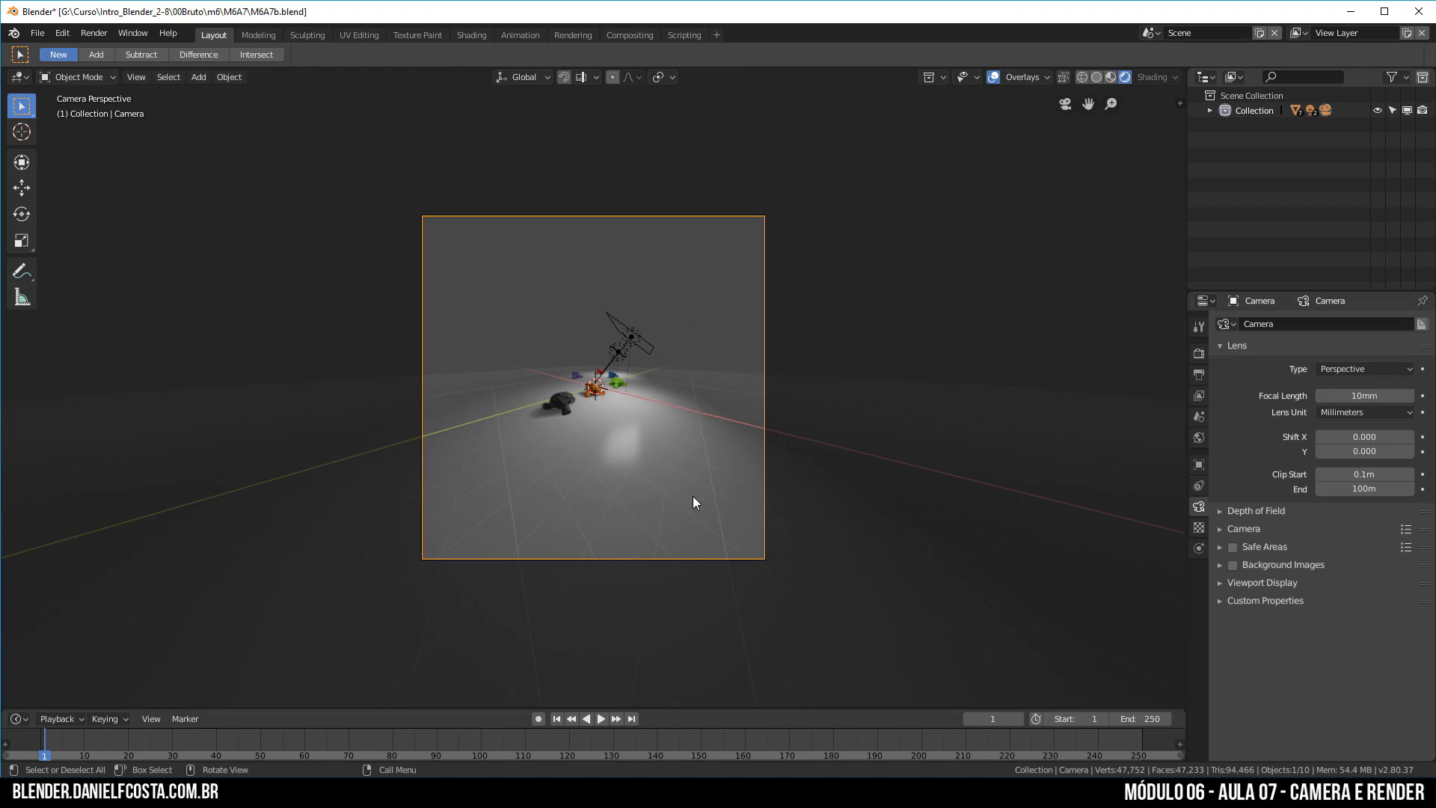
- Walk the camera forward, backward, sideways, up and down, and settle on an elevated view with the monkey heads left of centre
key("shift")
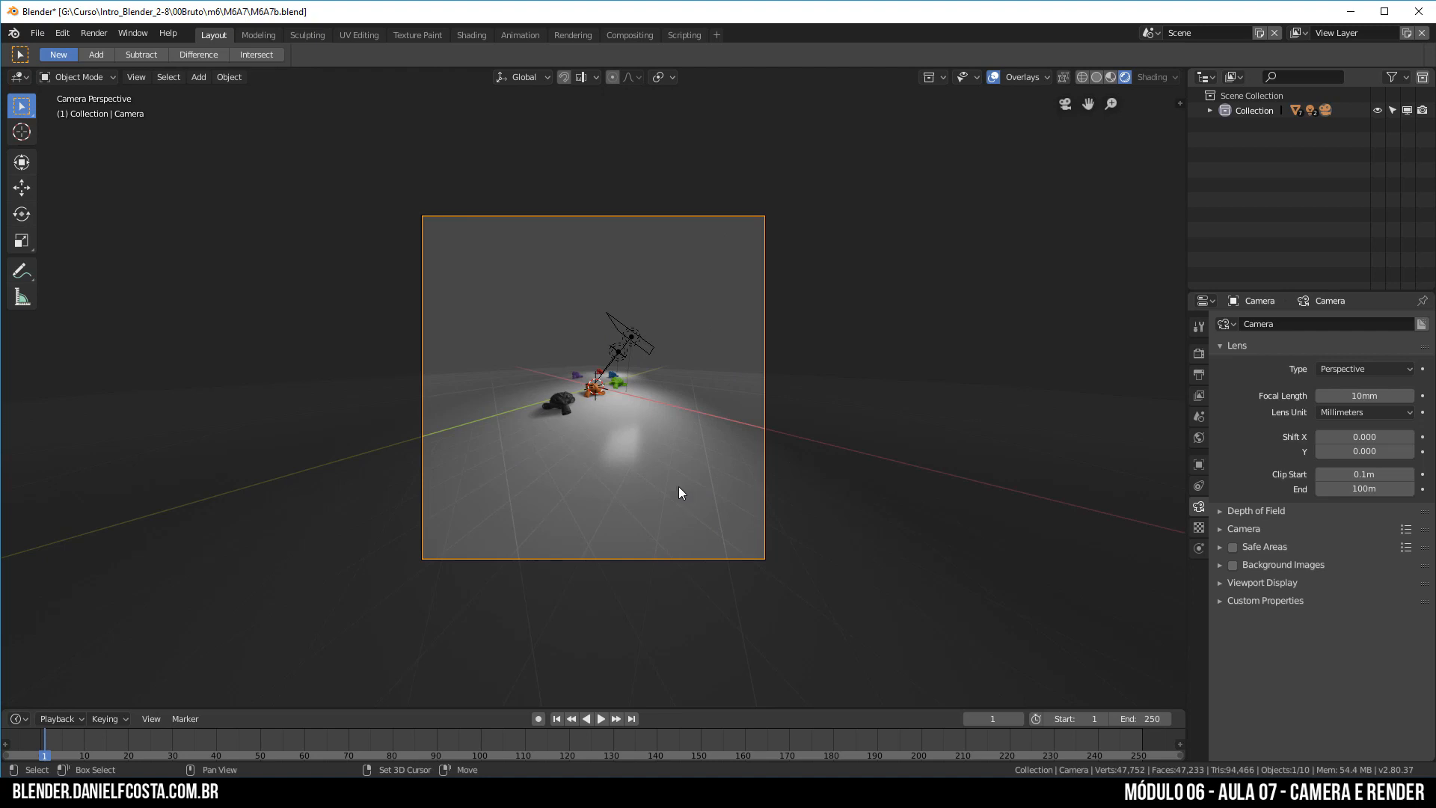
key("shift+grave")
key("w")
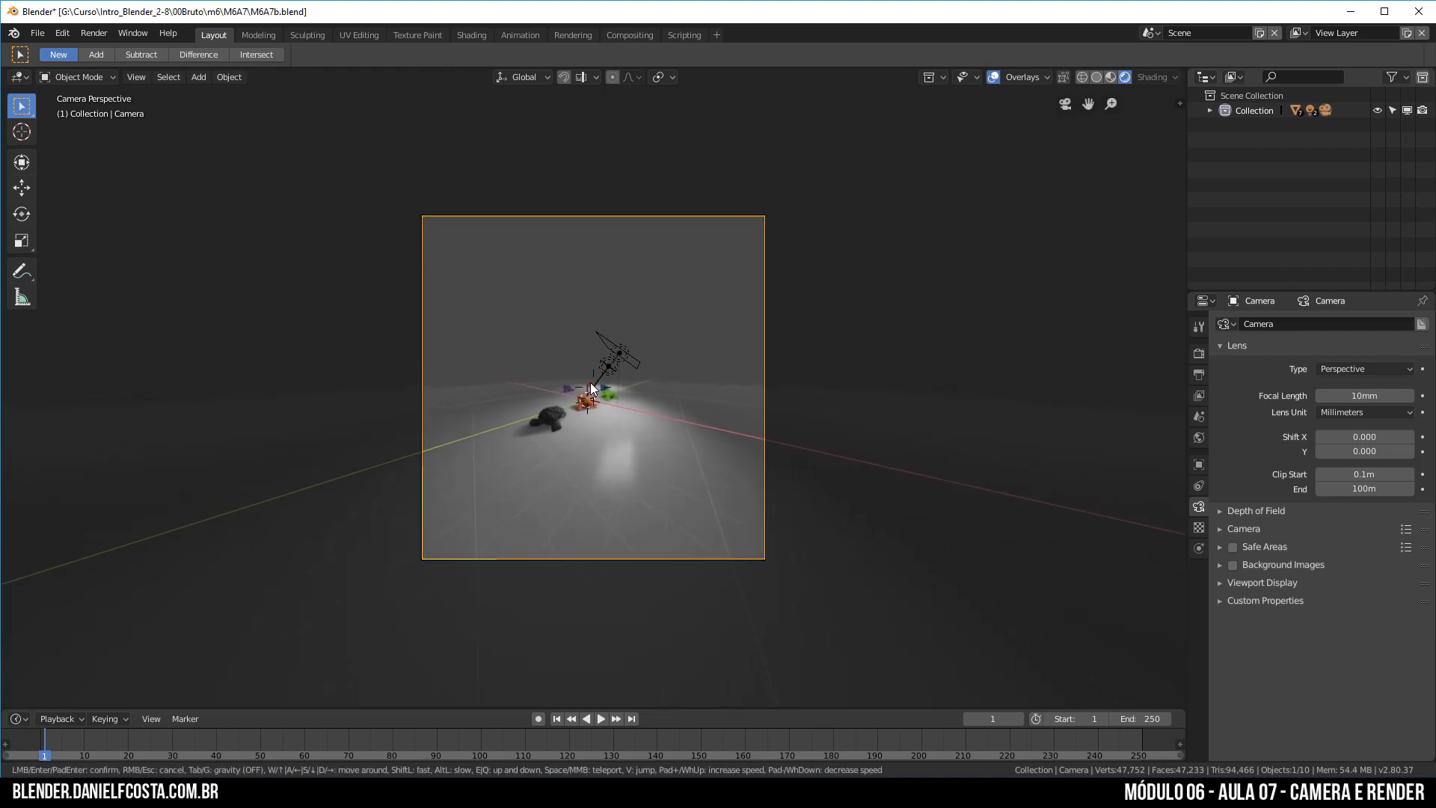
key("s")
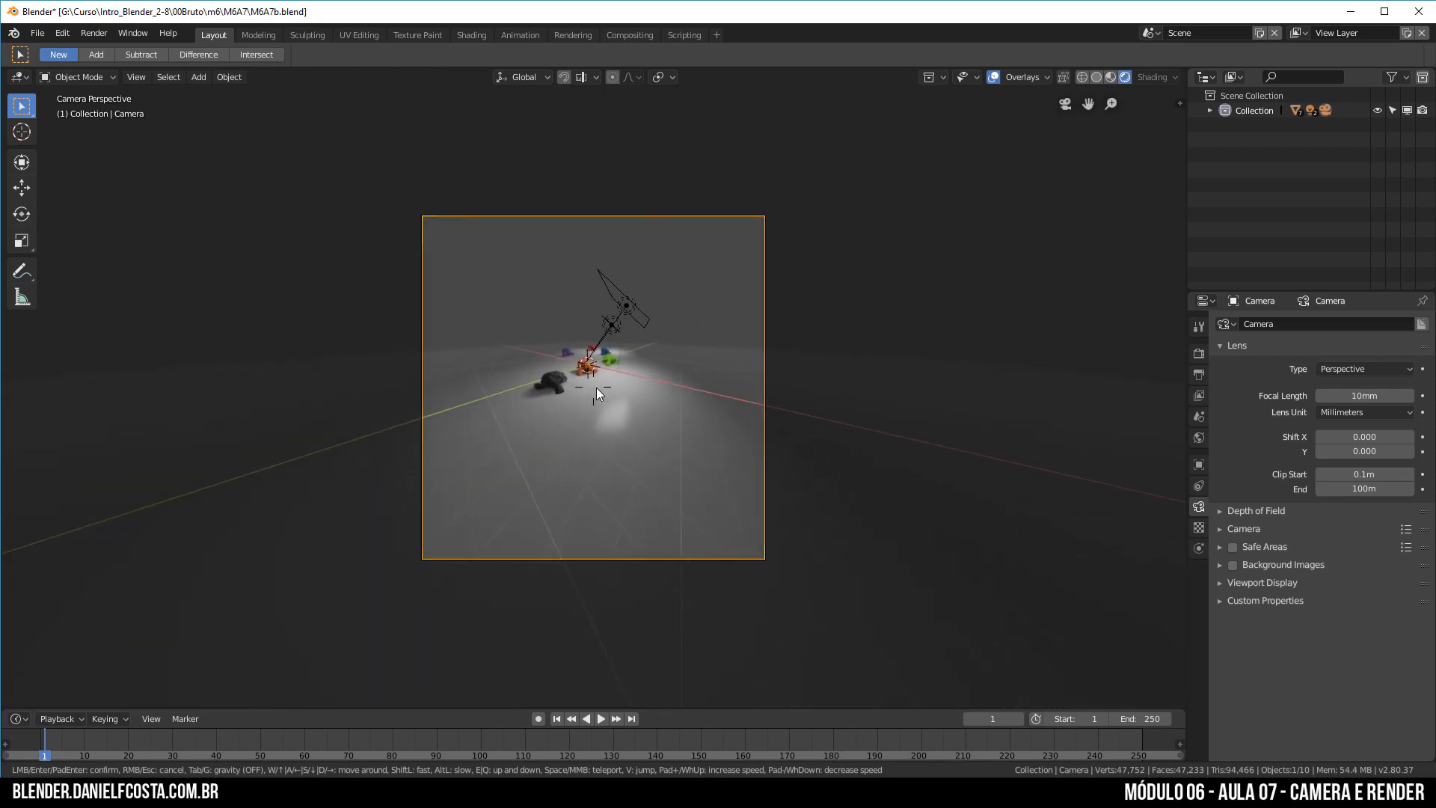
key("w")
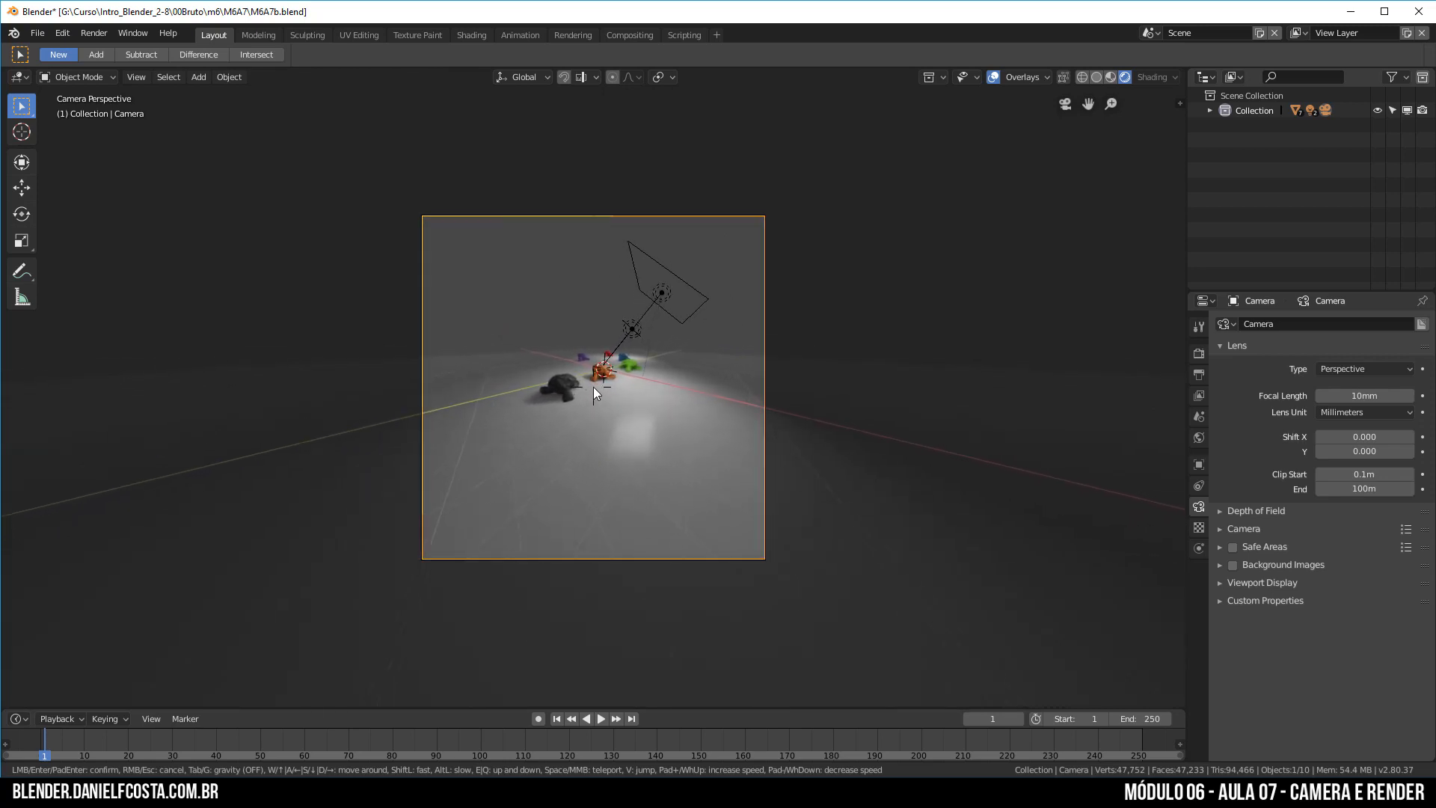
key("s")
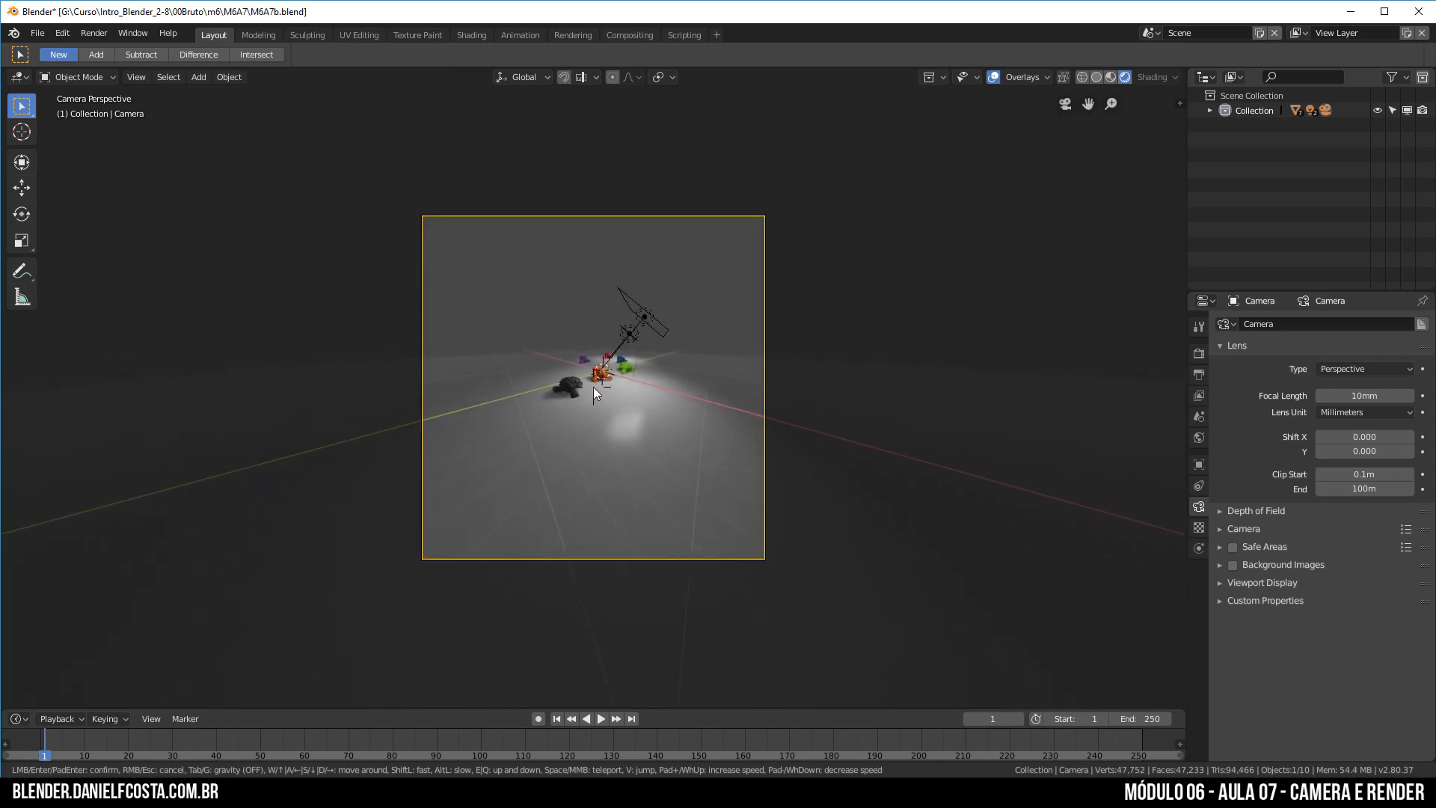
key("a")
key("d")
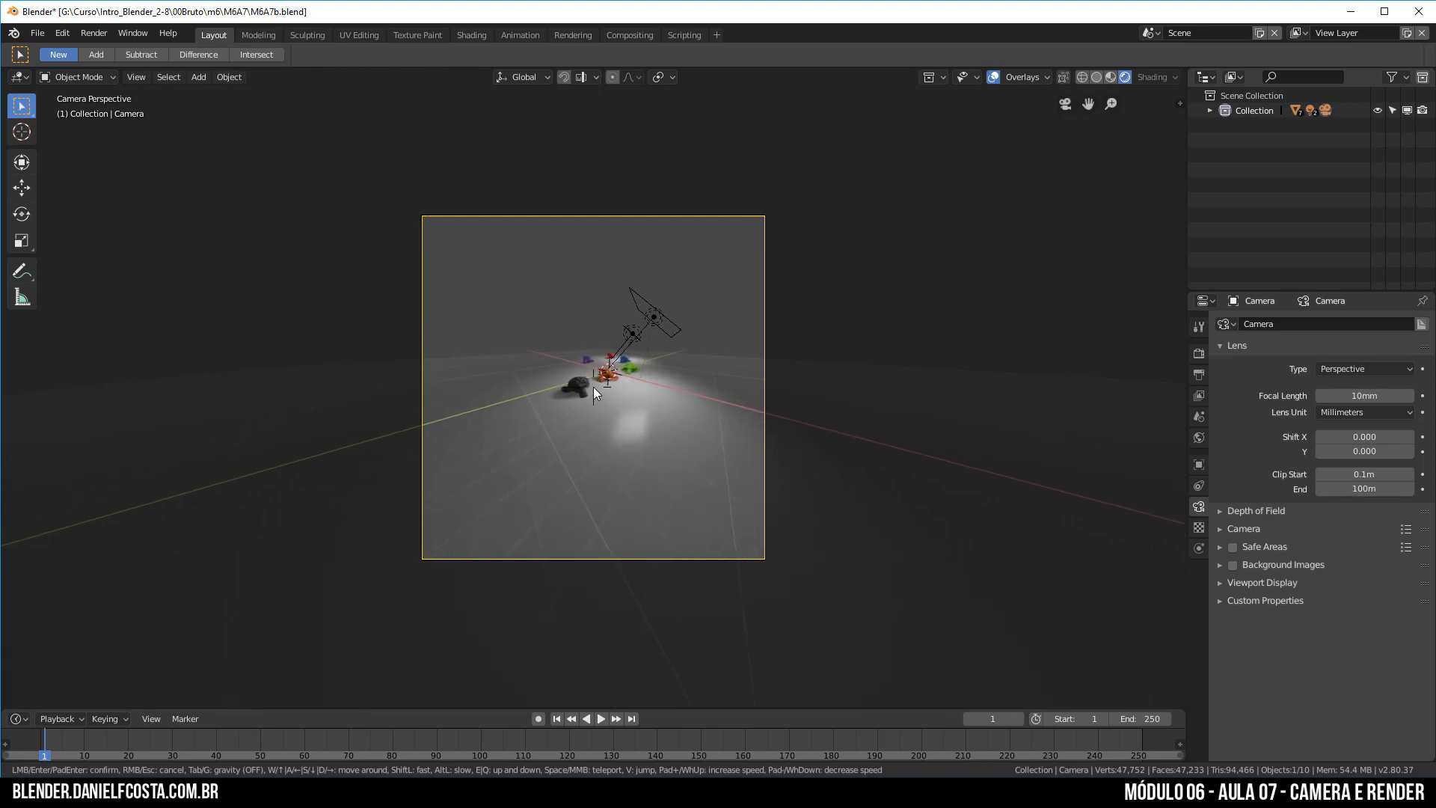
key("d")
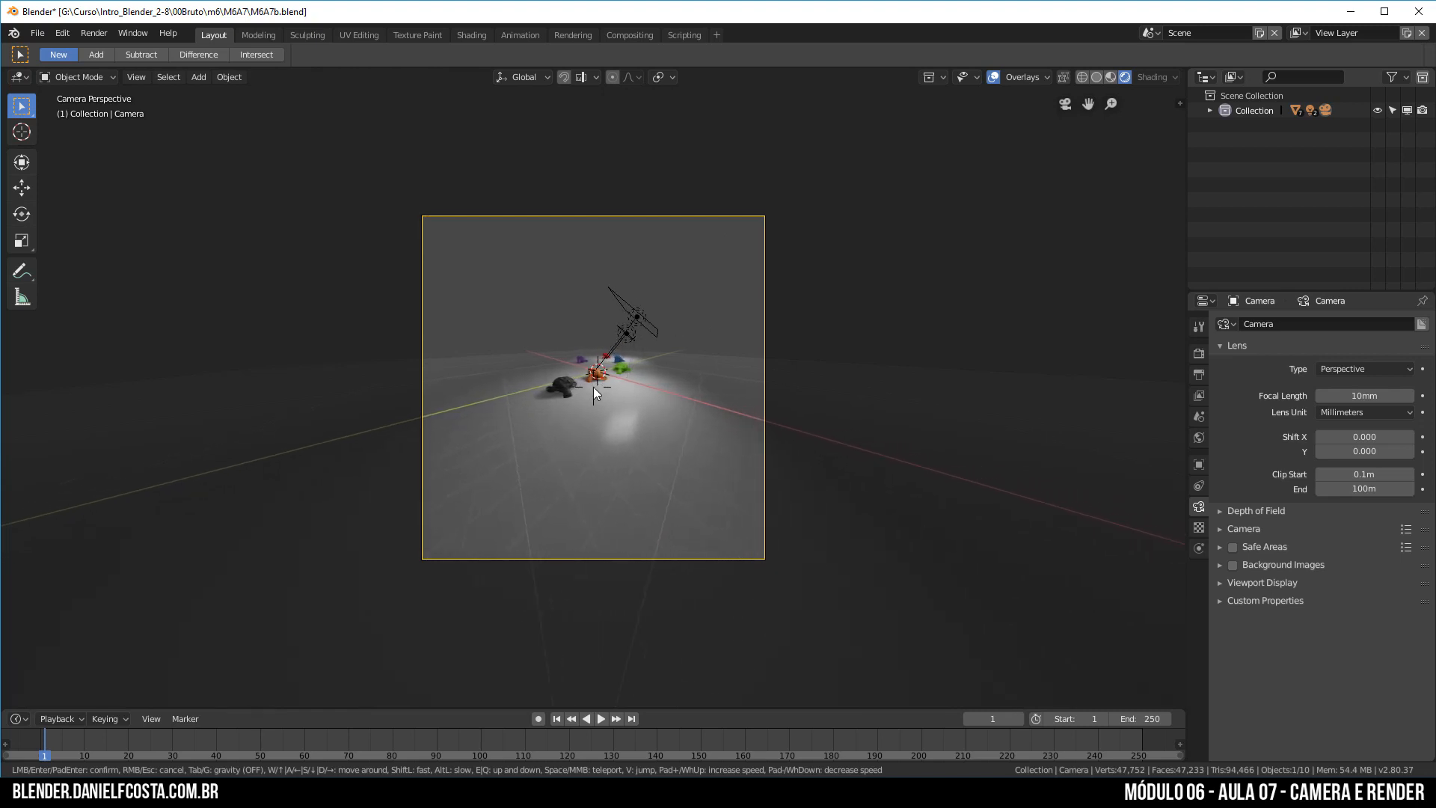
key("w")
key("s")
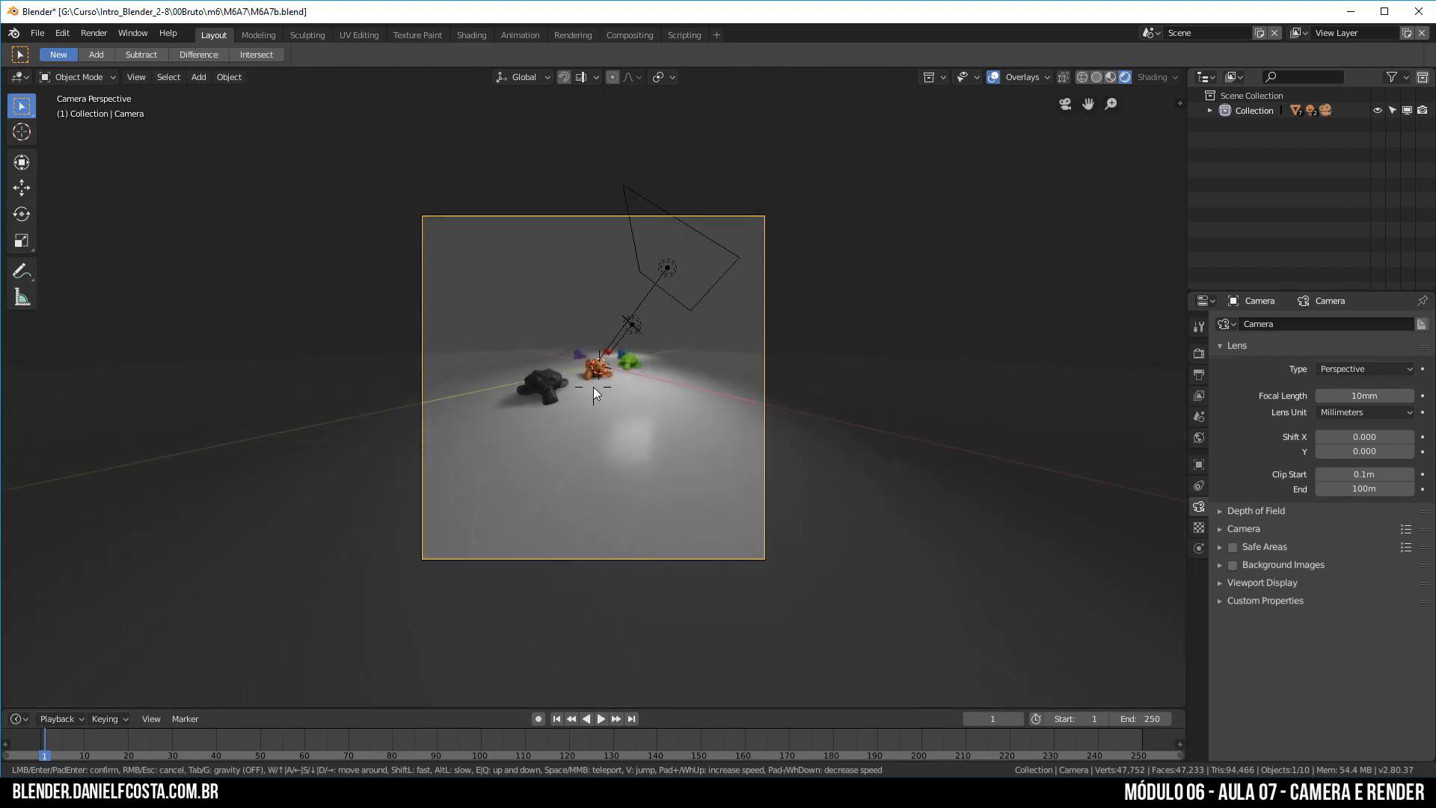
key("s")
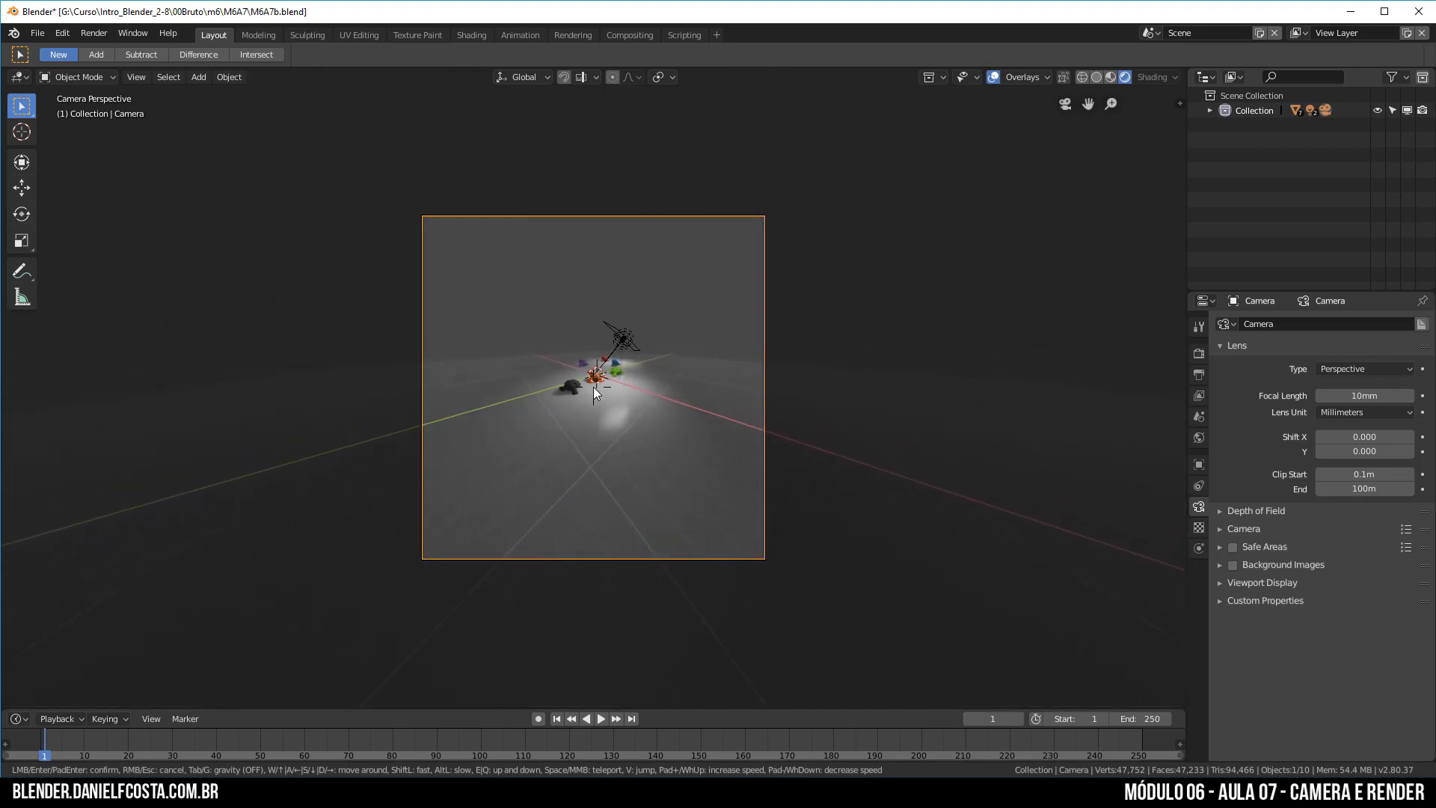
key("w")
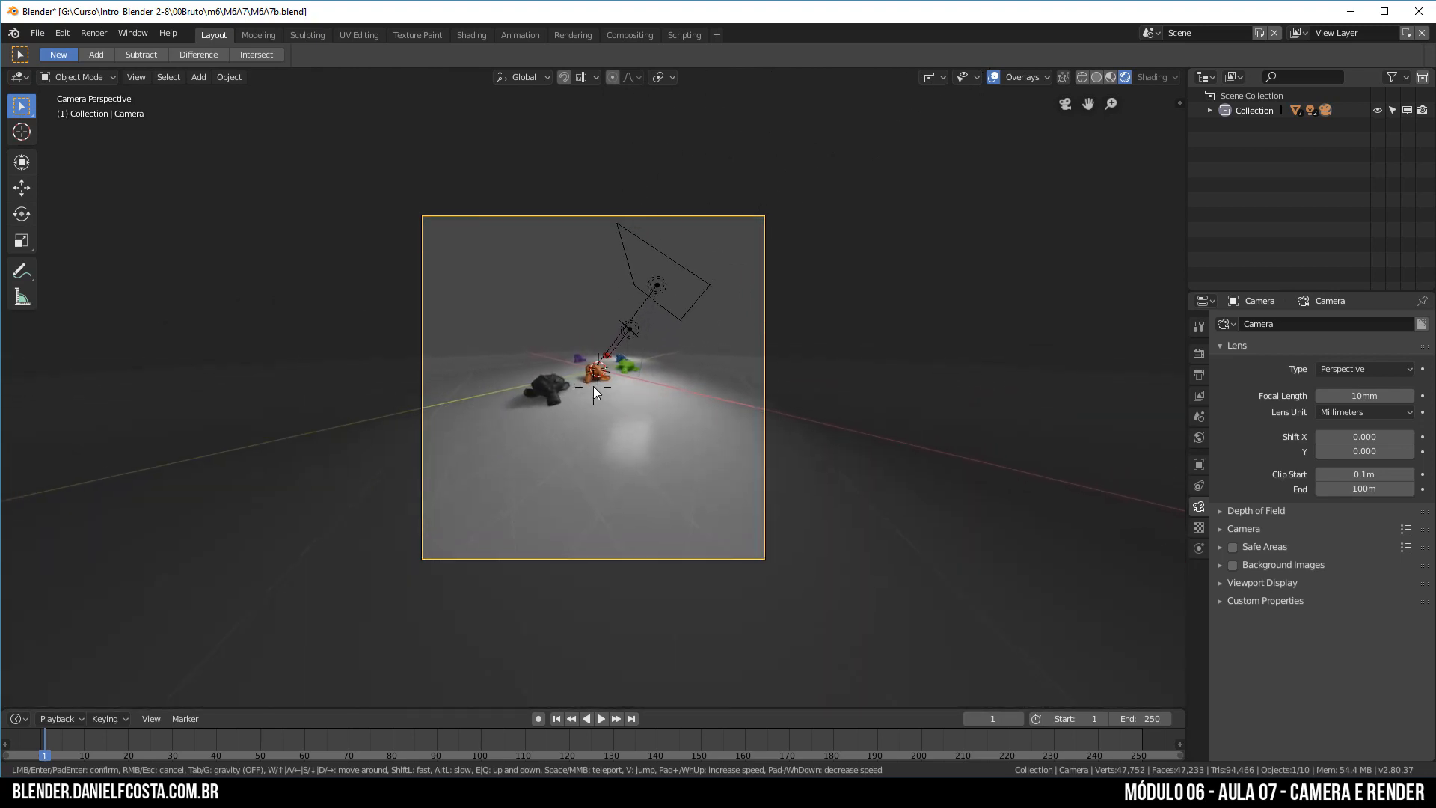
key("q")
key("e")
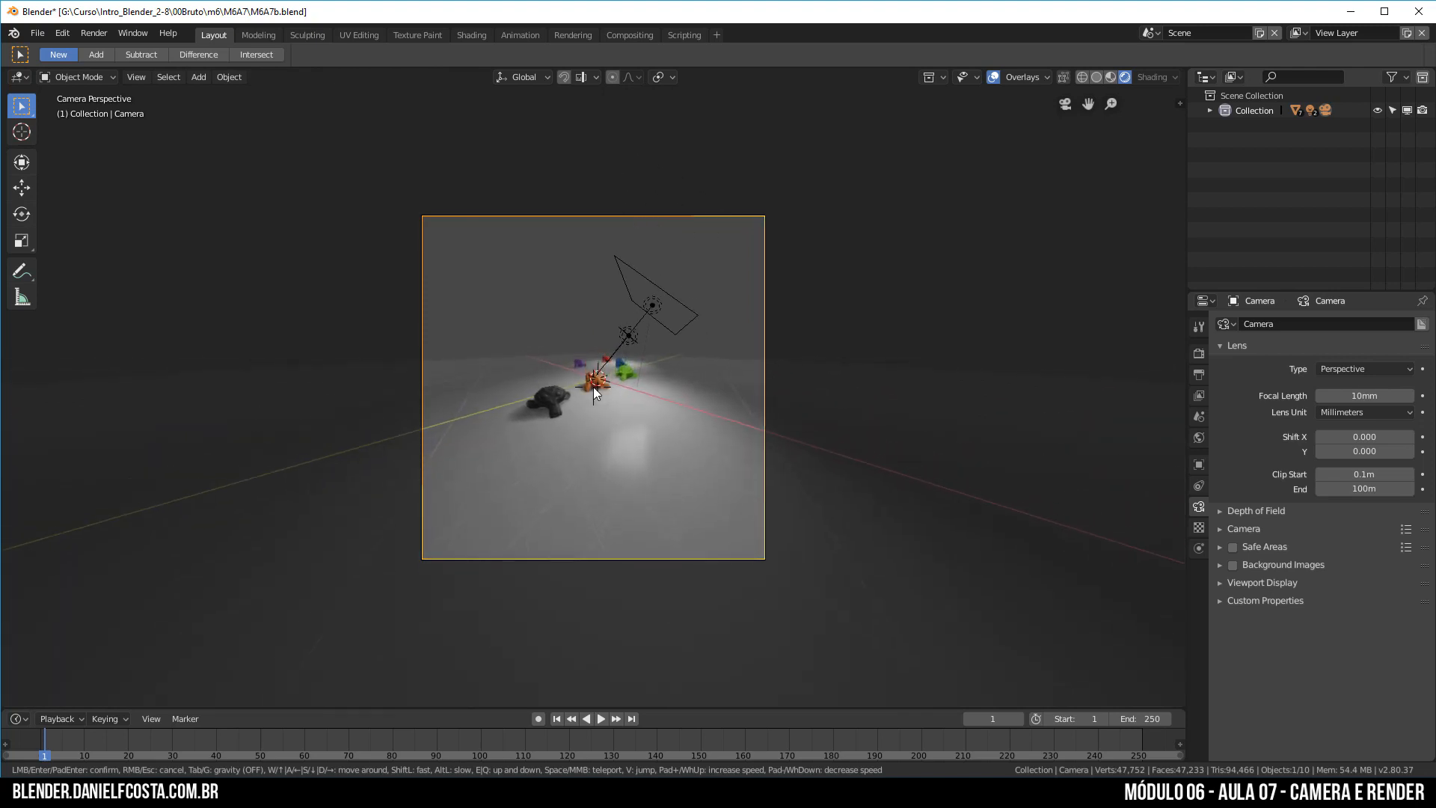
key("a")
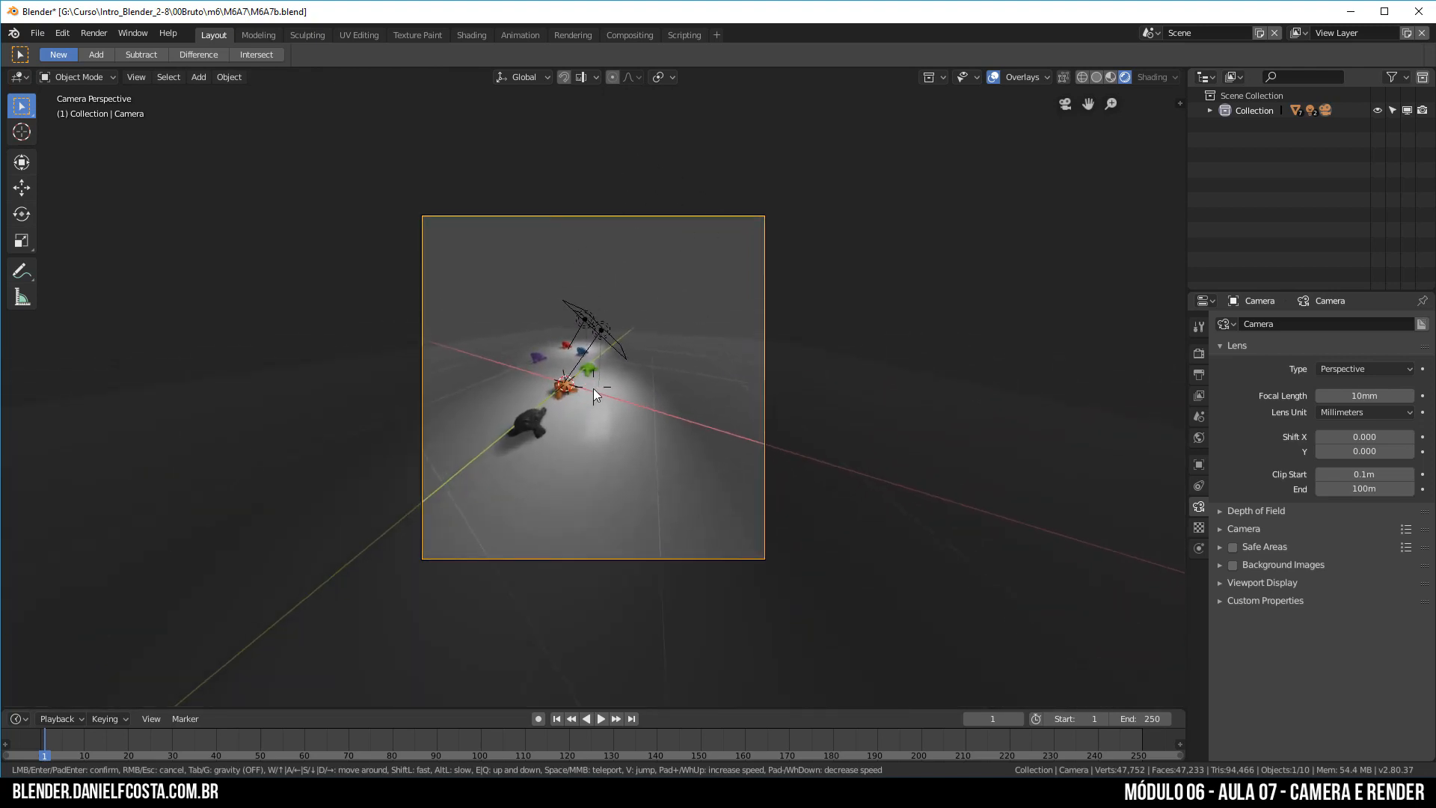
left_click(594, 387)
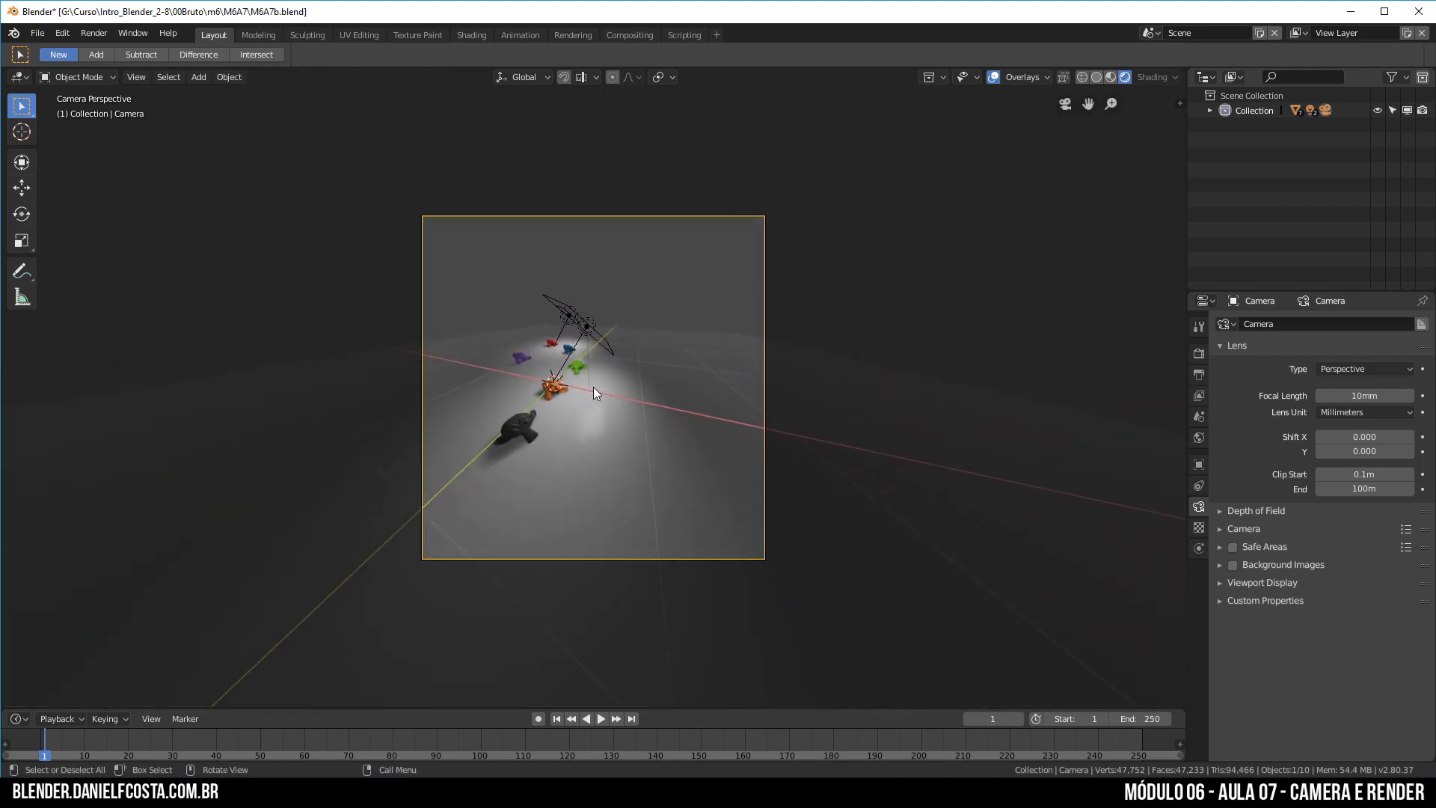
- Walk the camera in close to the orange monkey head, framing the coloured heads behind it and leaving the black head outside the frame
key("shift+grave")
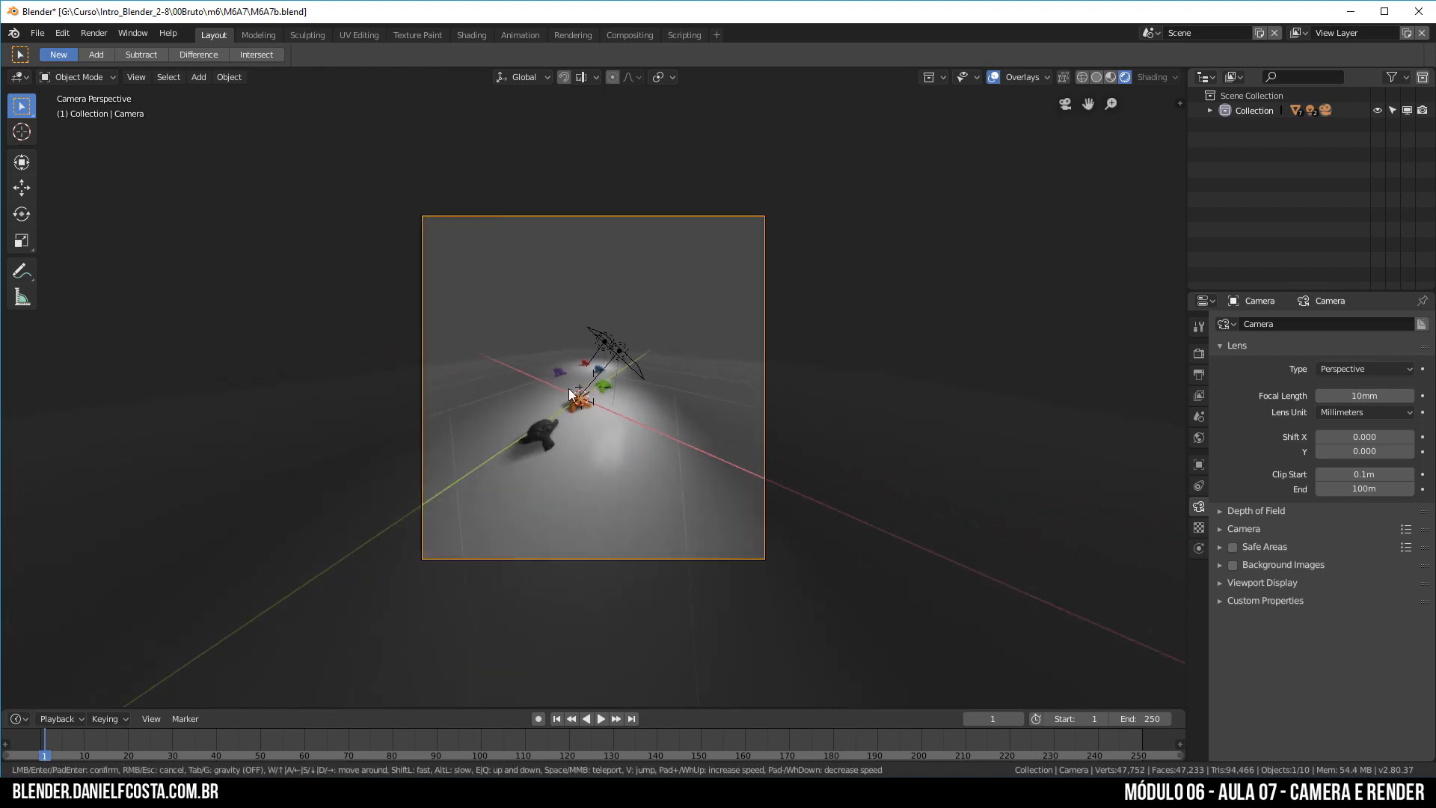
right_click(593, 387)
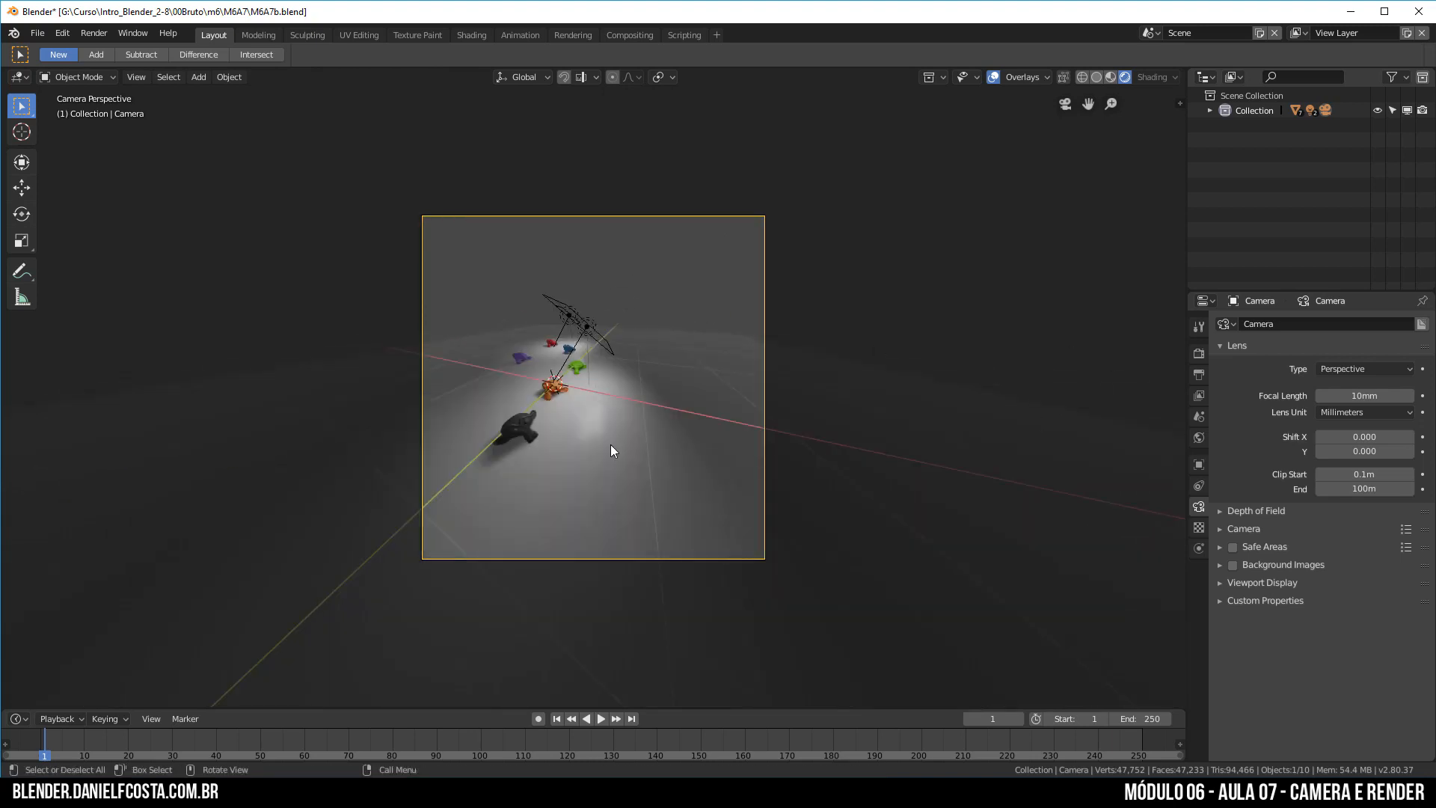
key("shift+grave")
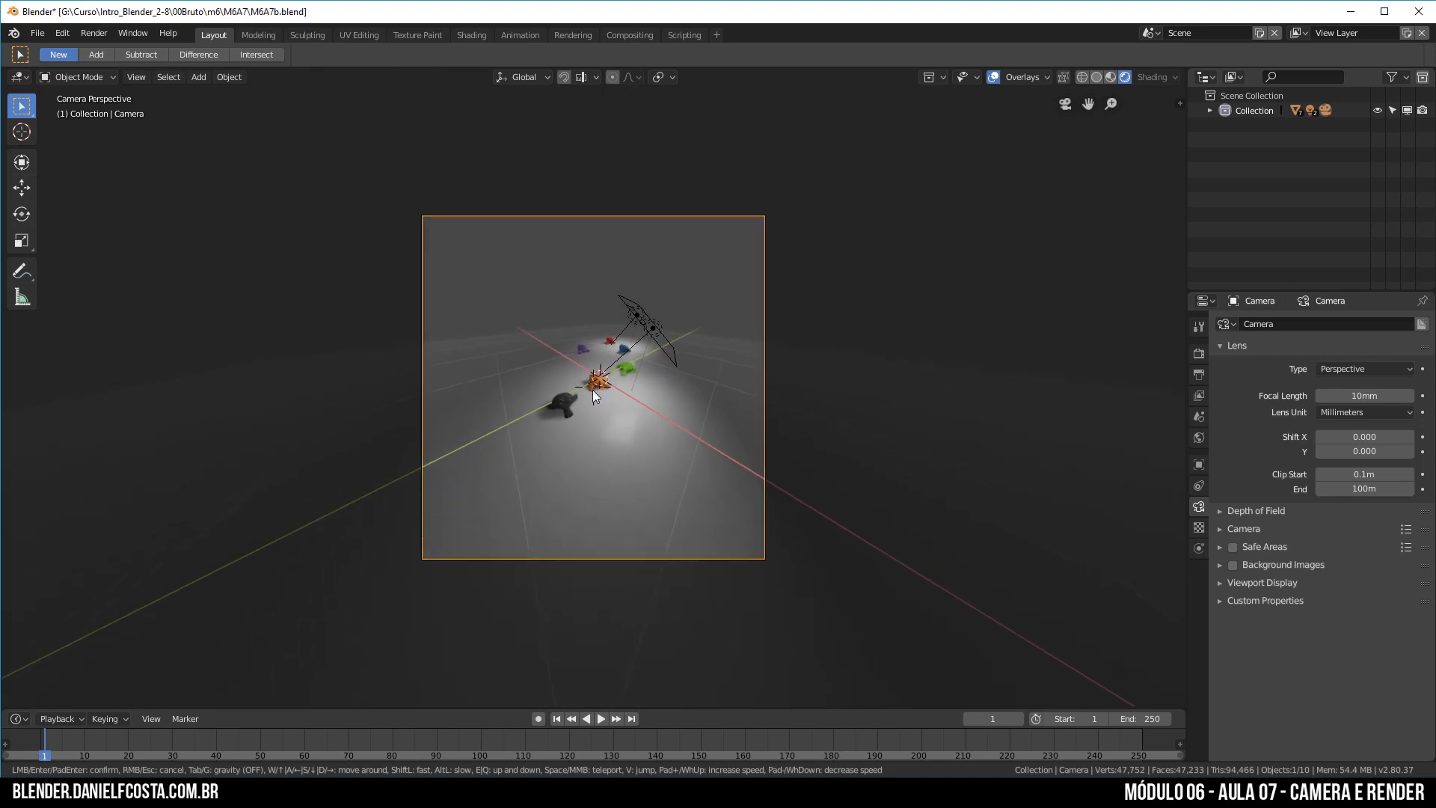
key("w")
key("e")
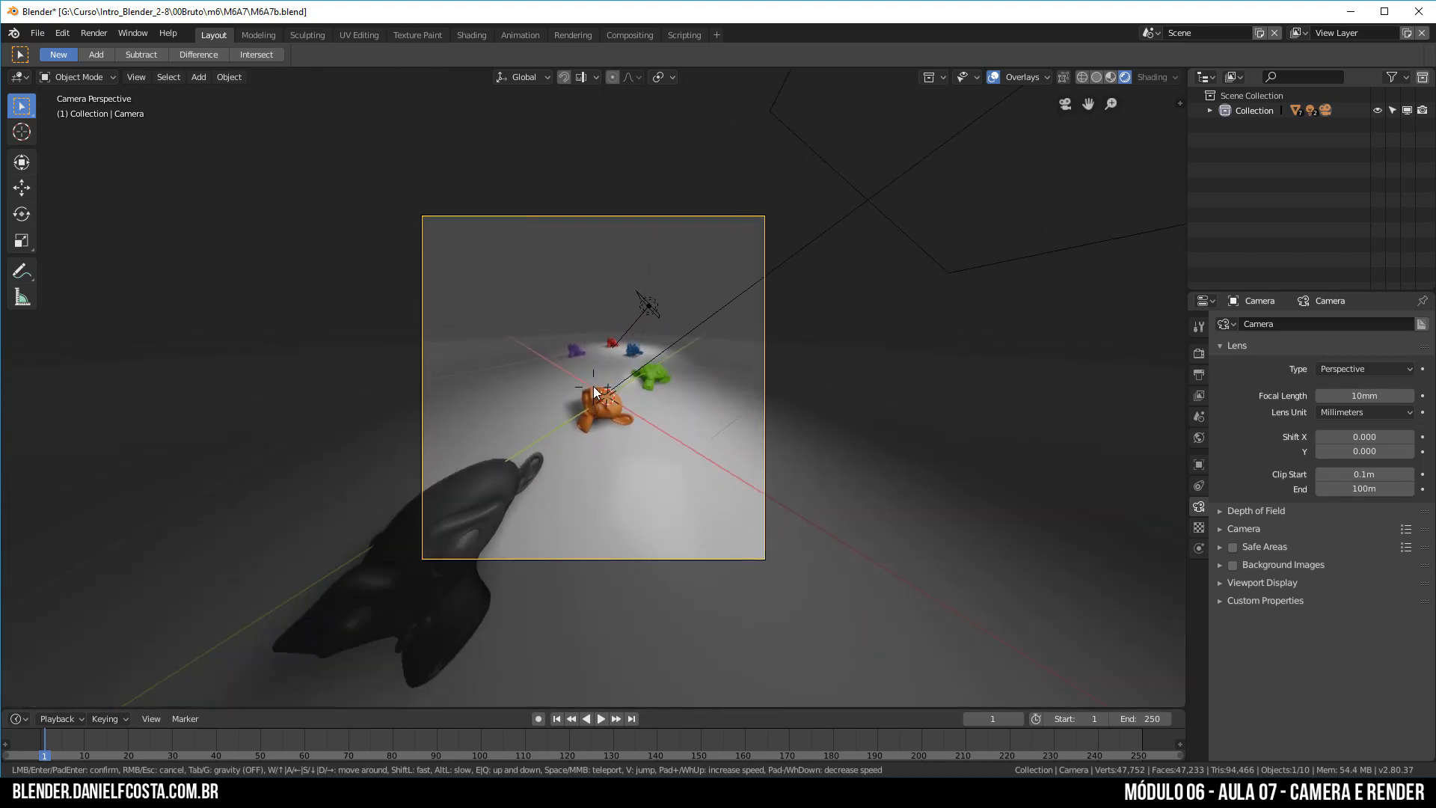
key("q")
key("q")
key("w")
key("e")
key("s")
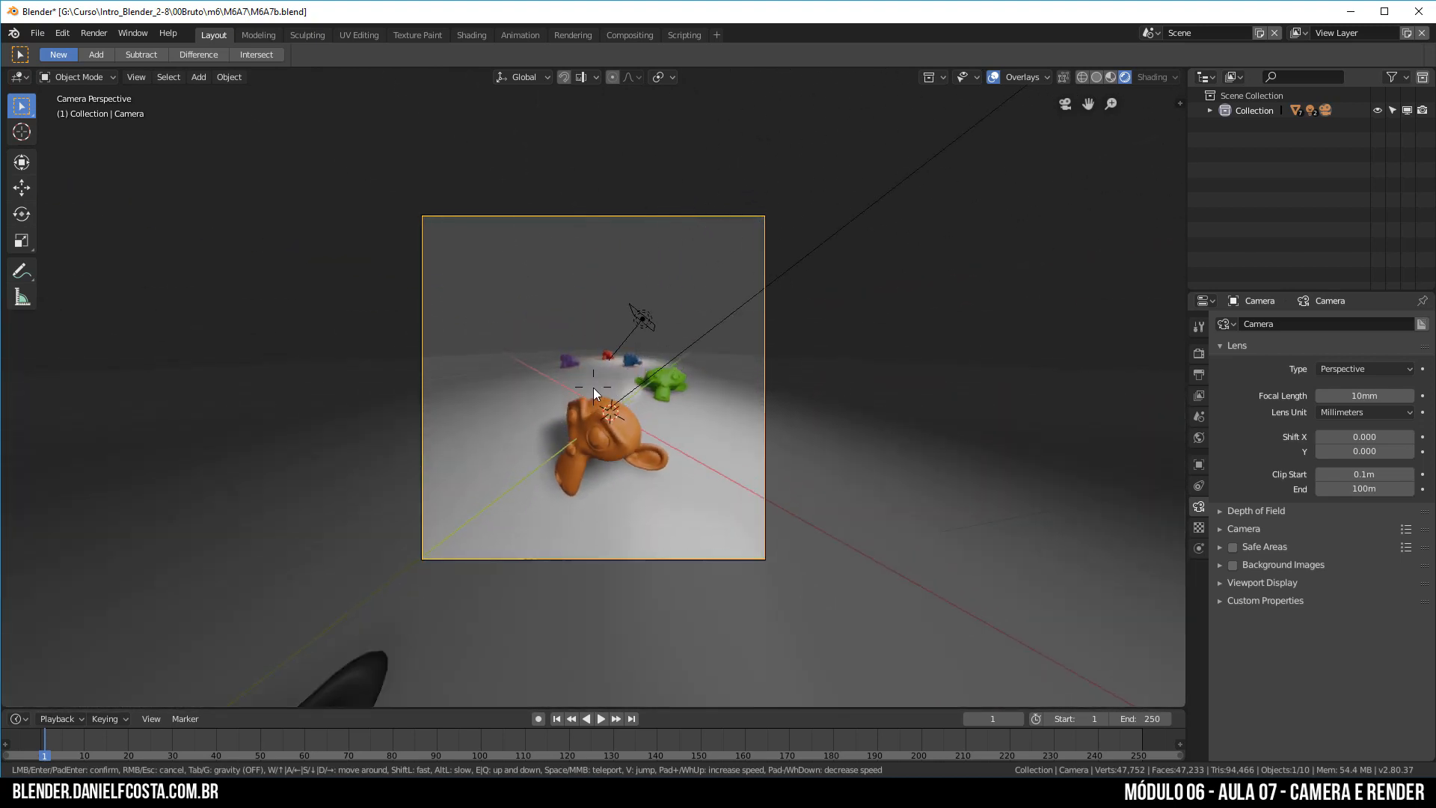
key("w")
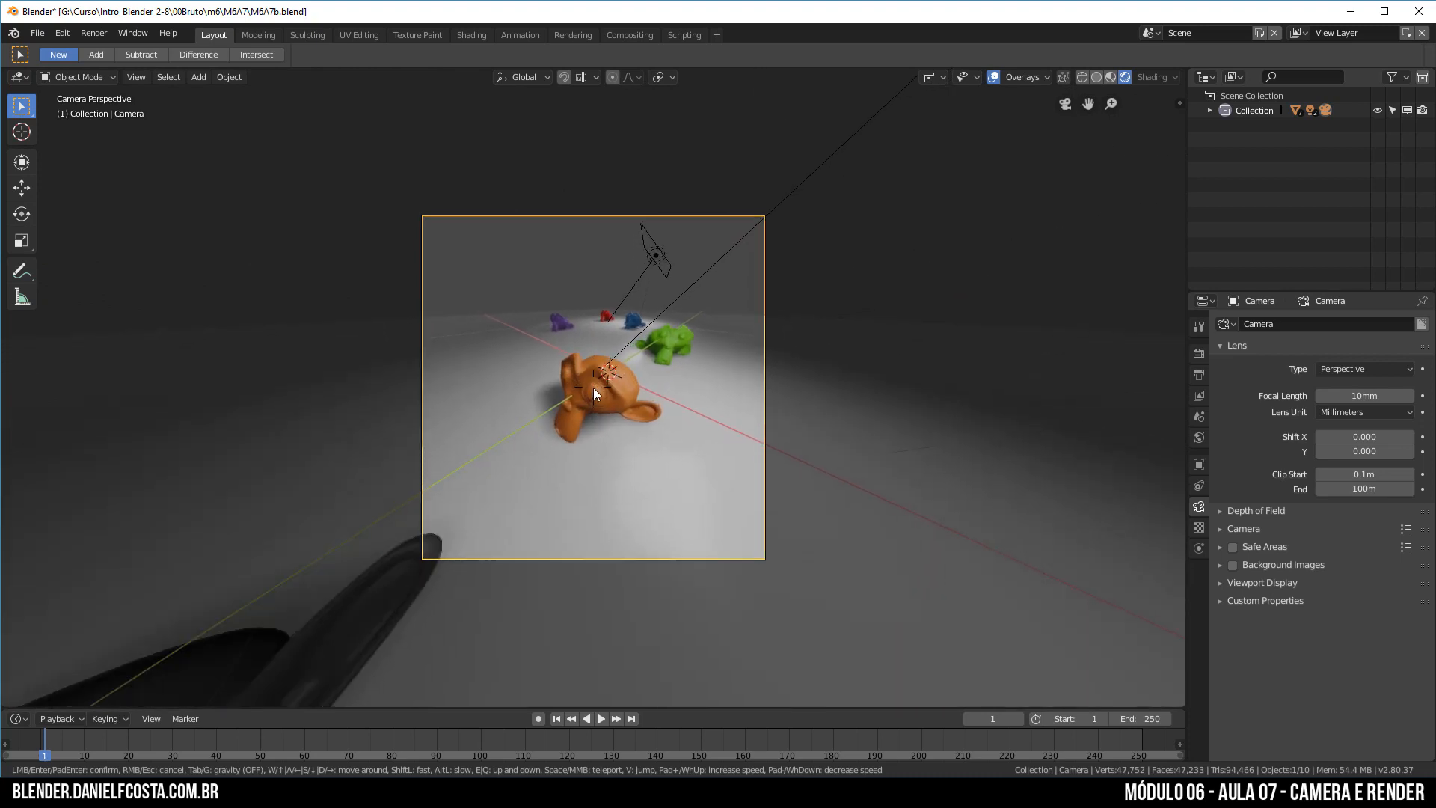
left_click(593, 386)
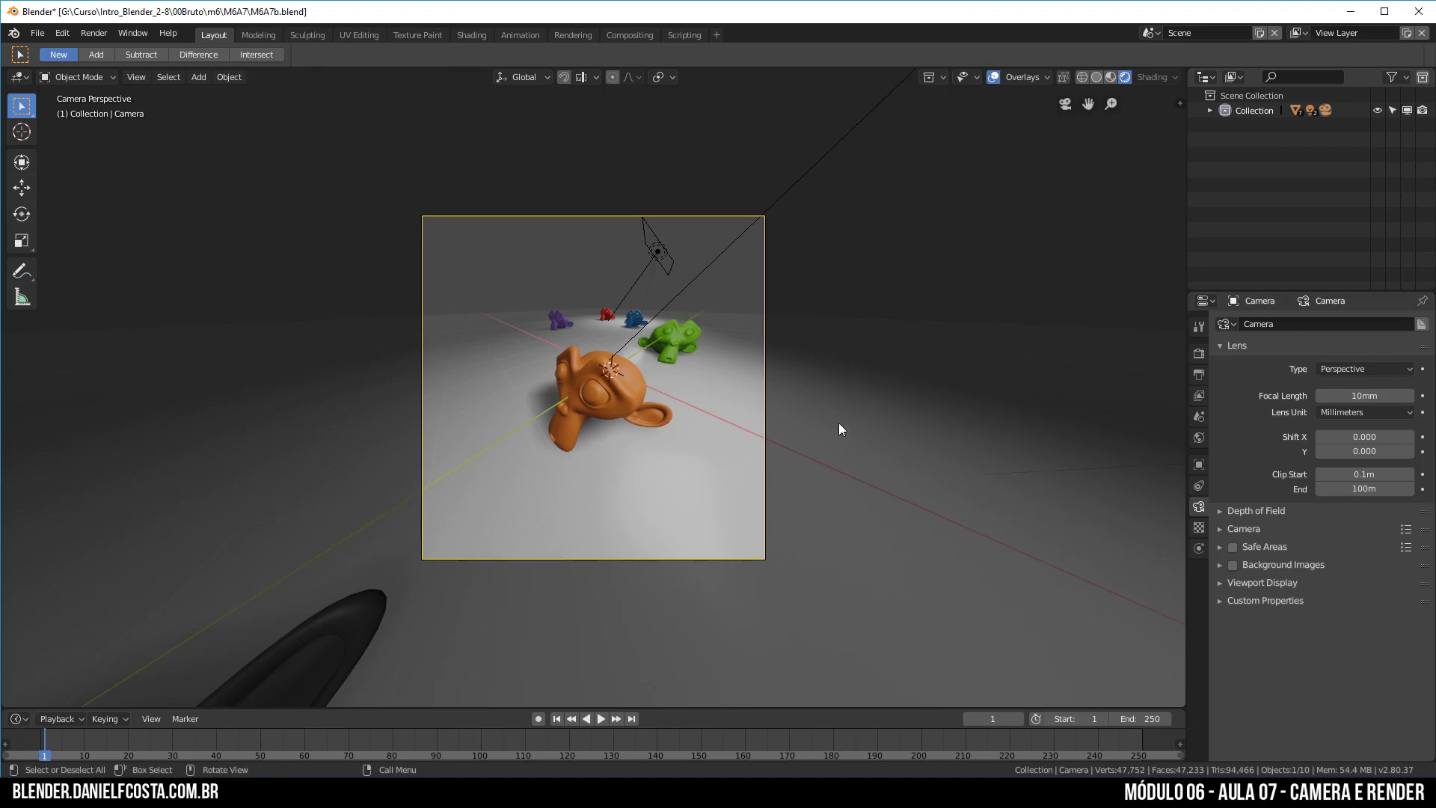
scroll(660, 454, "up", 1)
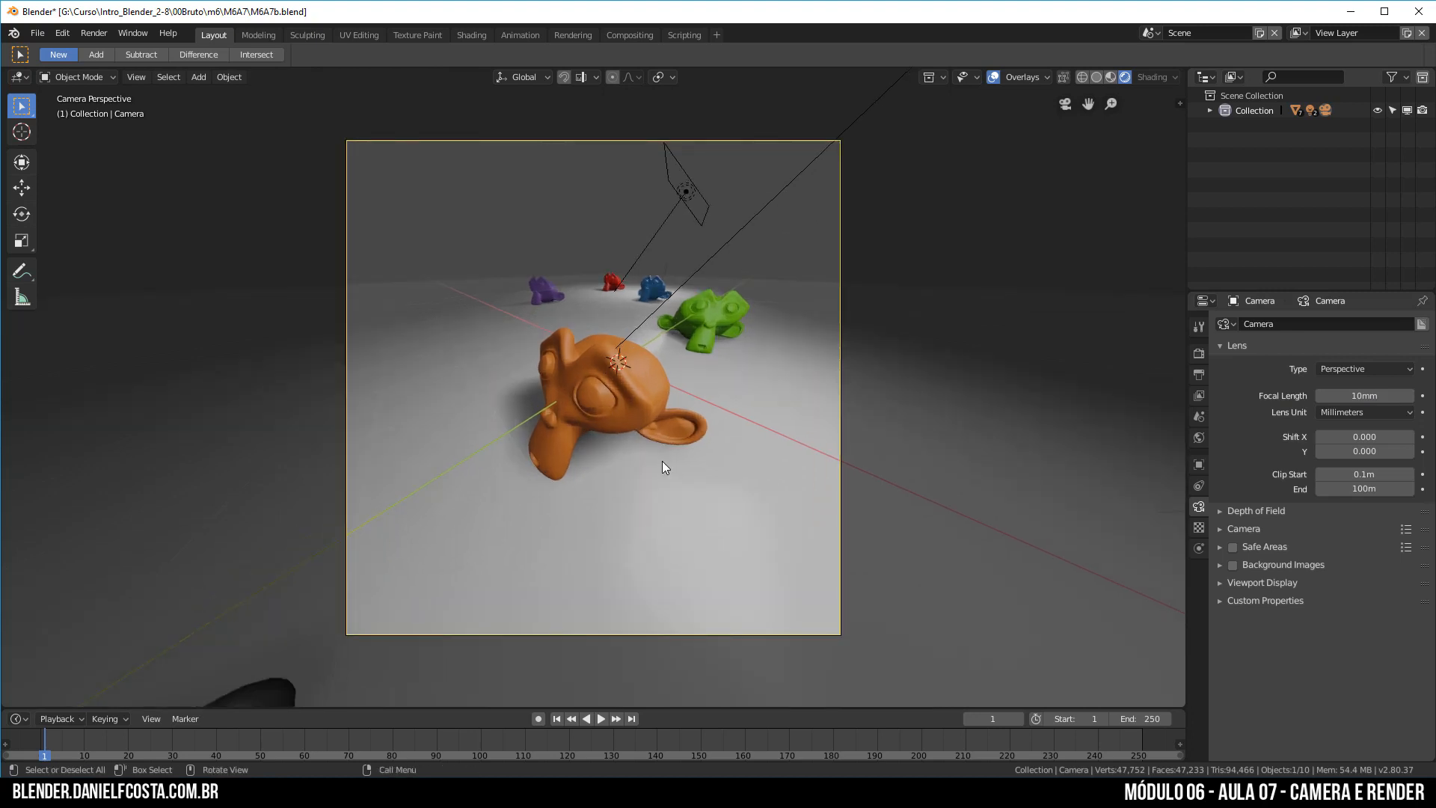
- Walk the camera slightly closer to the orange monkey head, keeping the green, blue, red and purple heads framed behind it
key("shift+grave")
key("w")
left_click(593, 385)
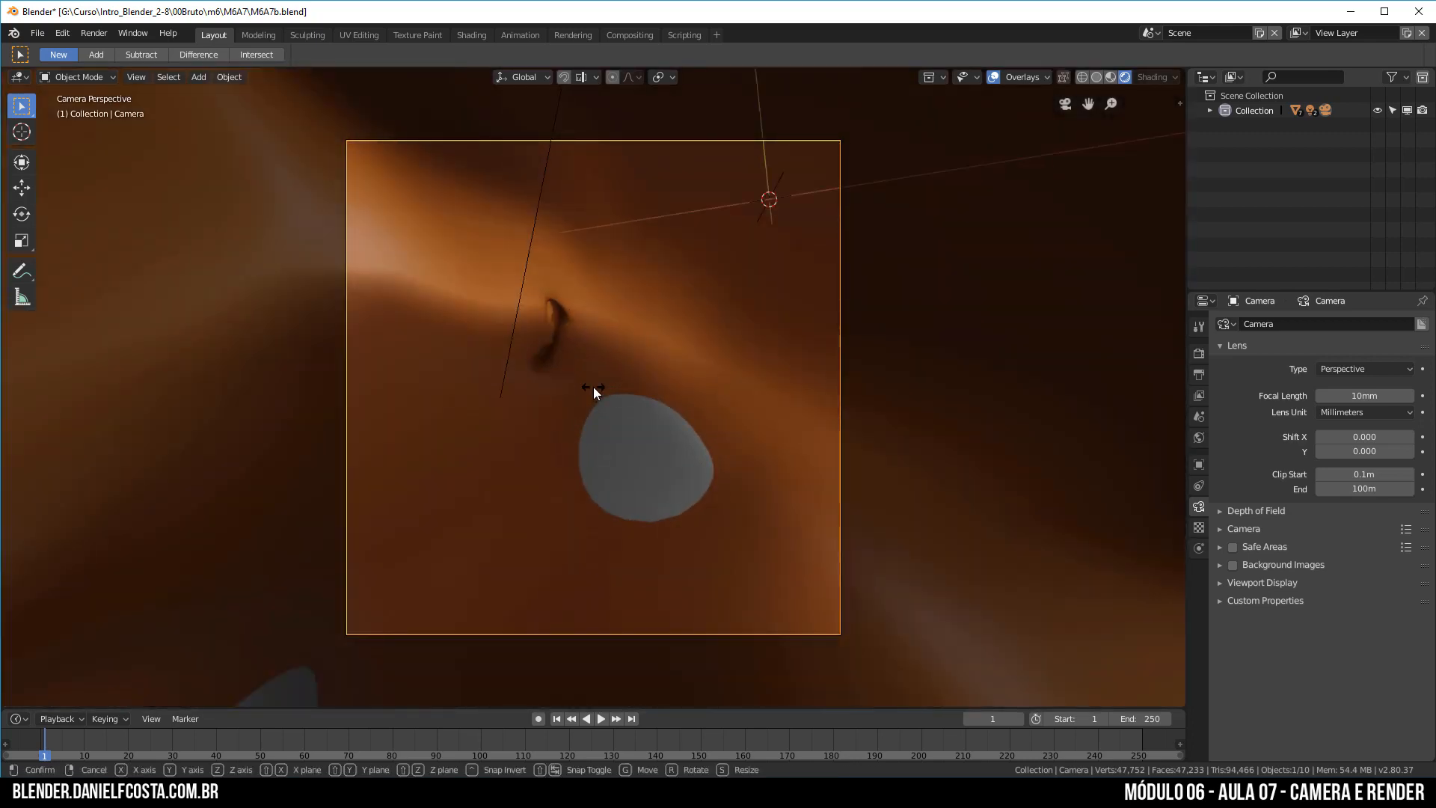
key("shift+grave")
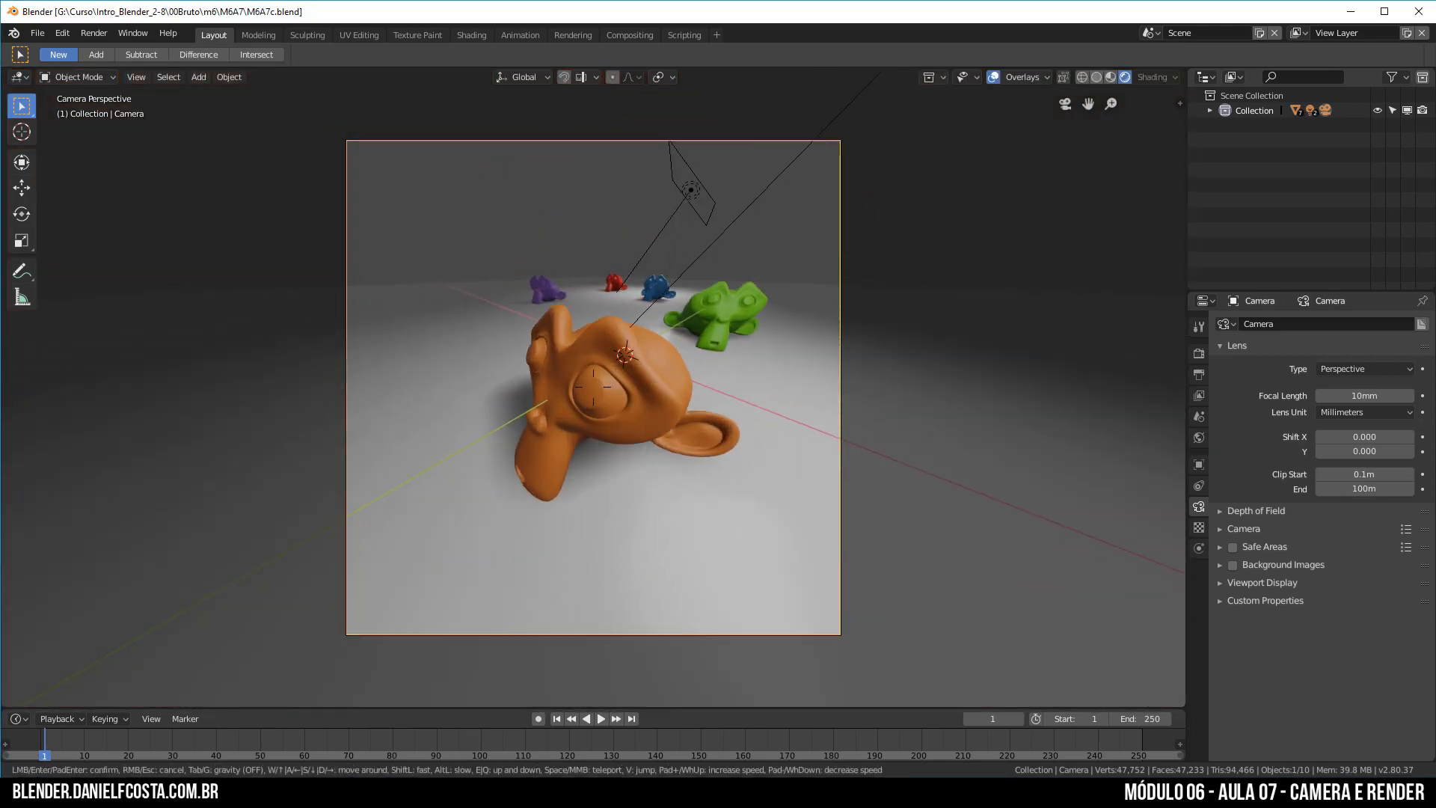
left_click(593, 386)
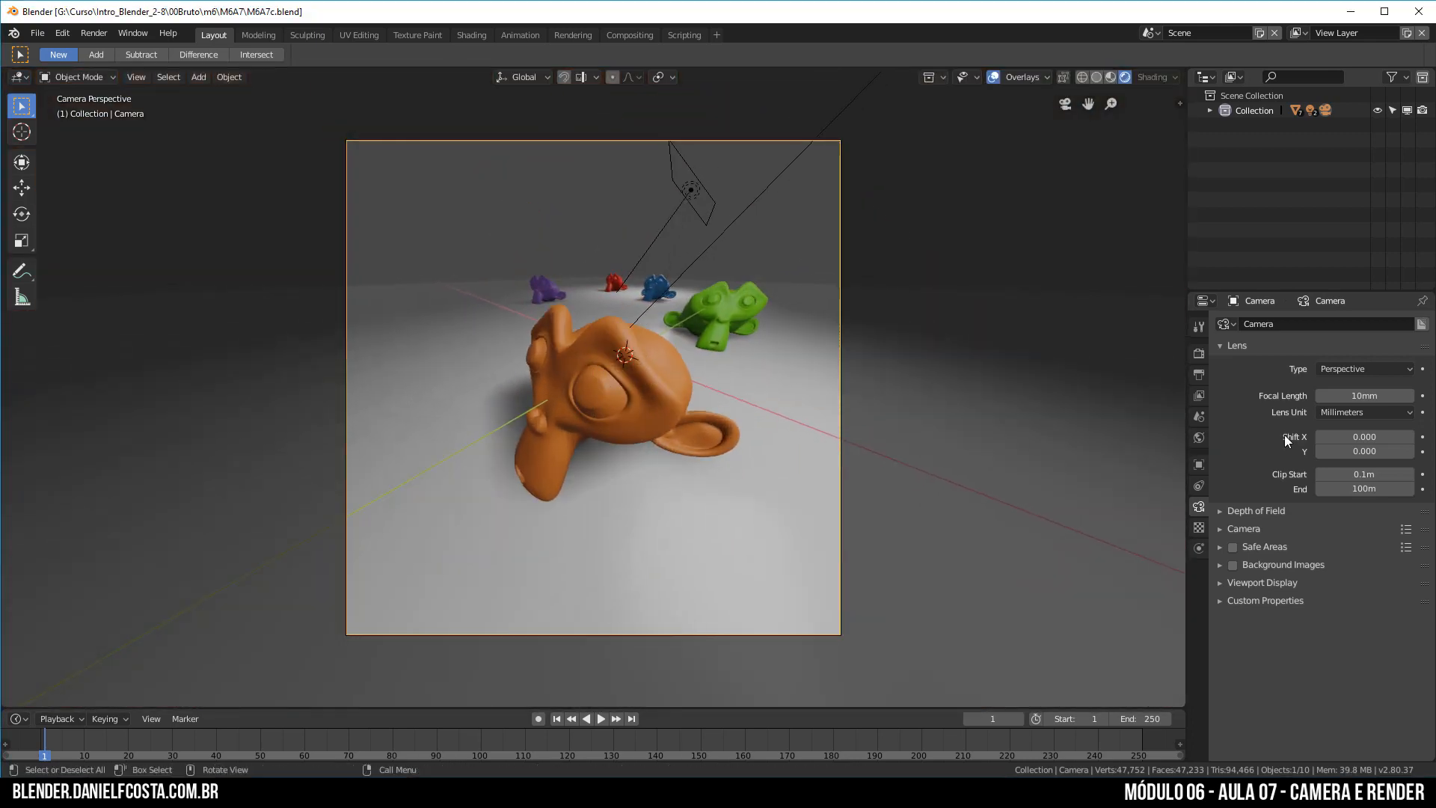
- Set the camera's focal length to 70 mm
double_click(1346, 396)
type("70")
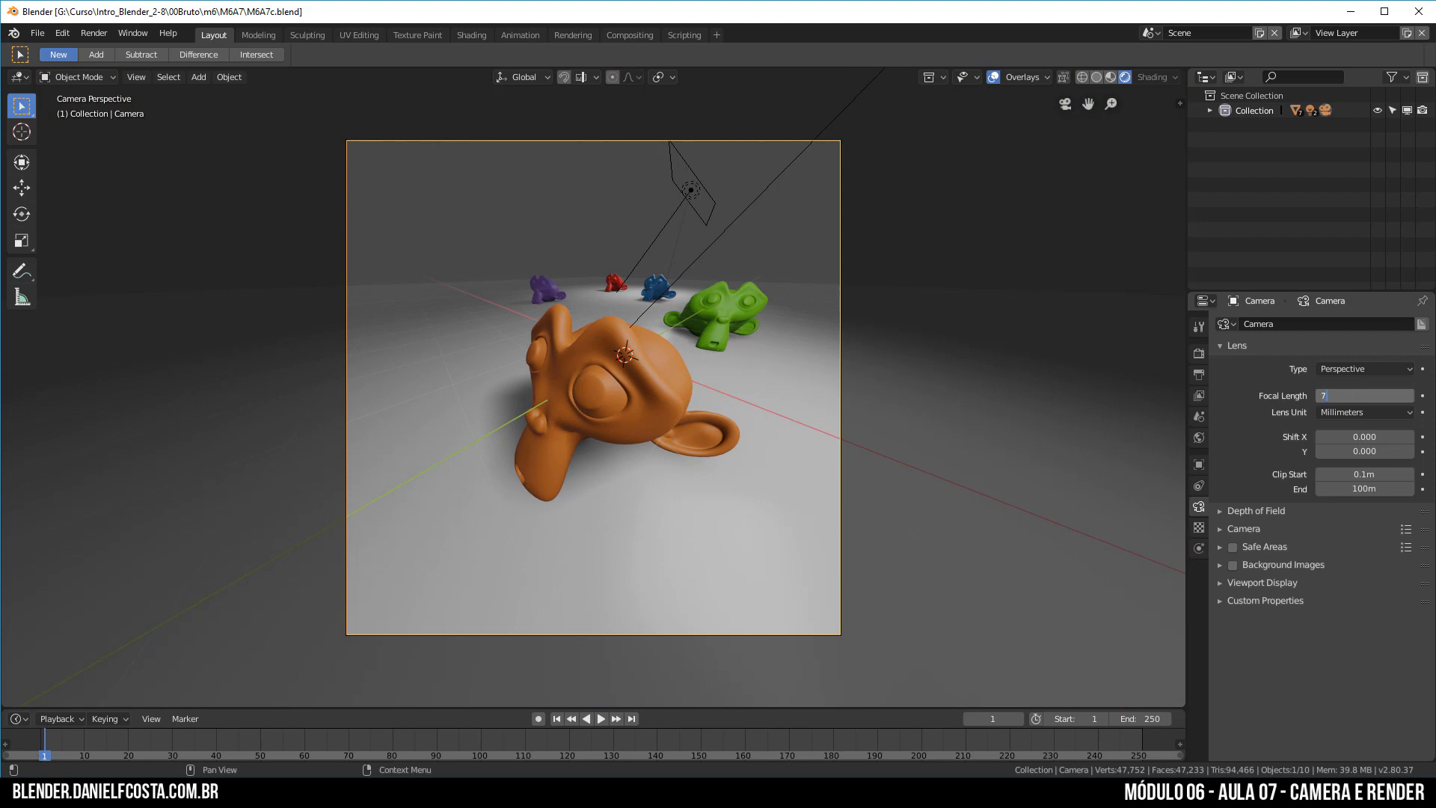
key("Return")
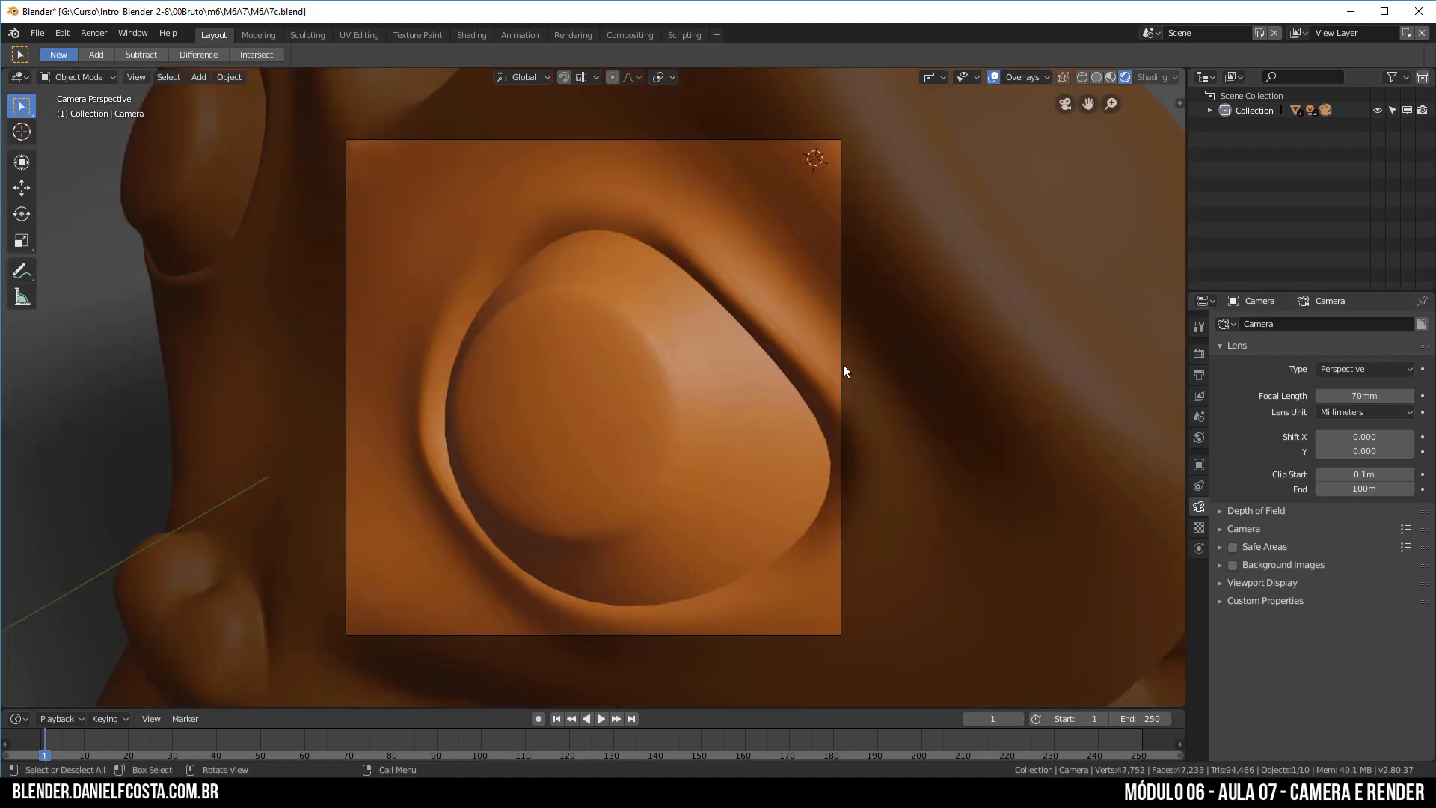
- Walk the camera backward and down until the orange head is centred, with the black head in front and the other heads behind
key("s")
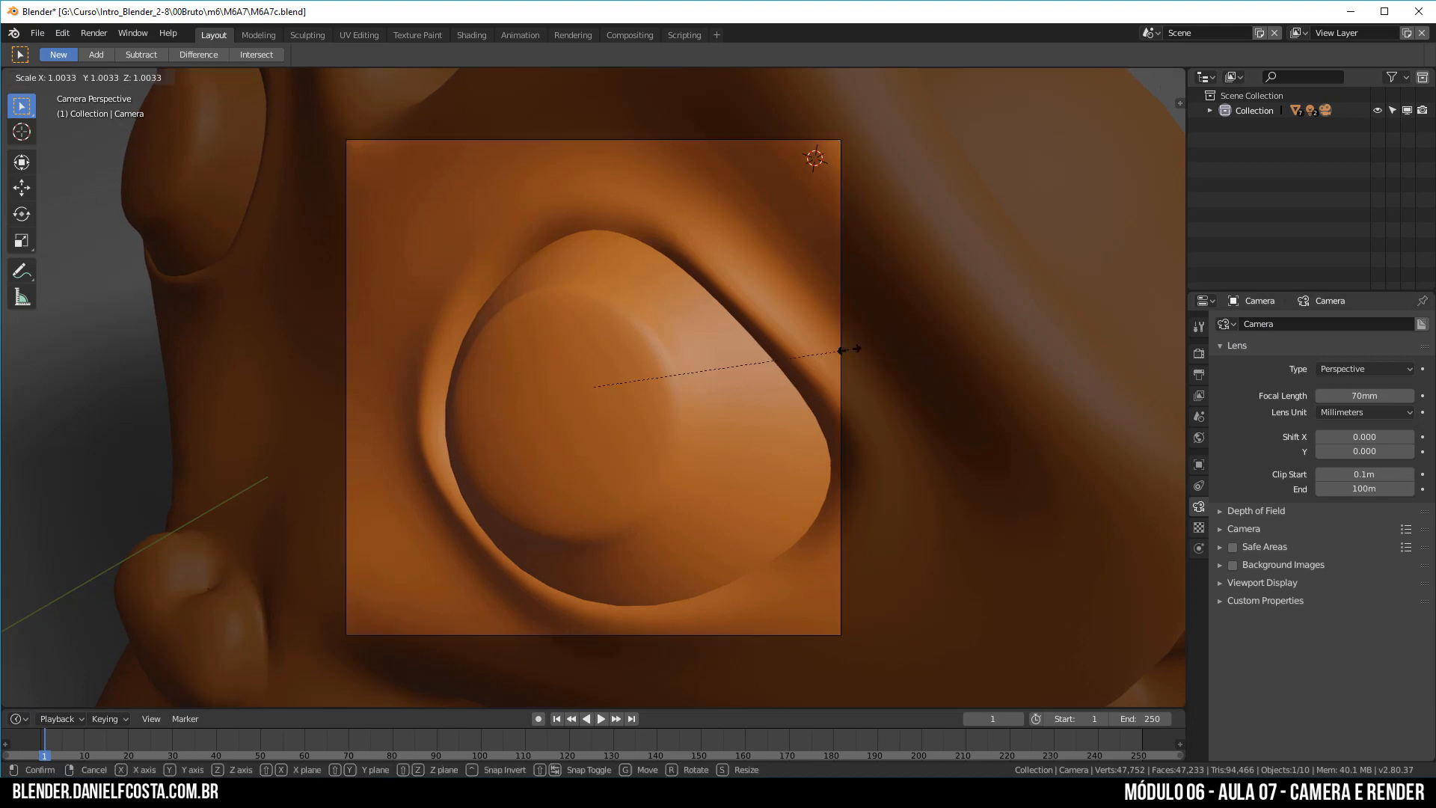
right_click(843, 359)
key("shift+grave")
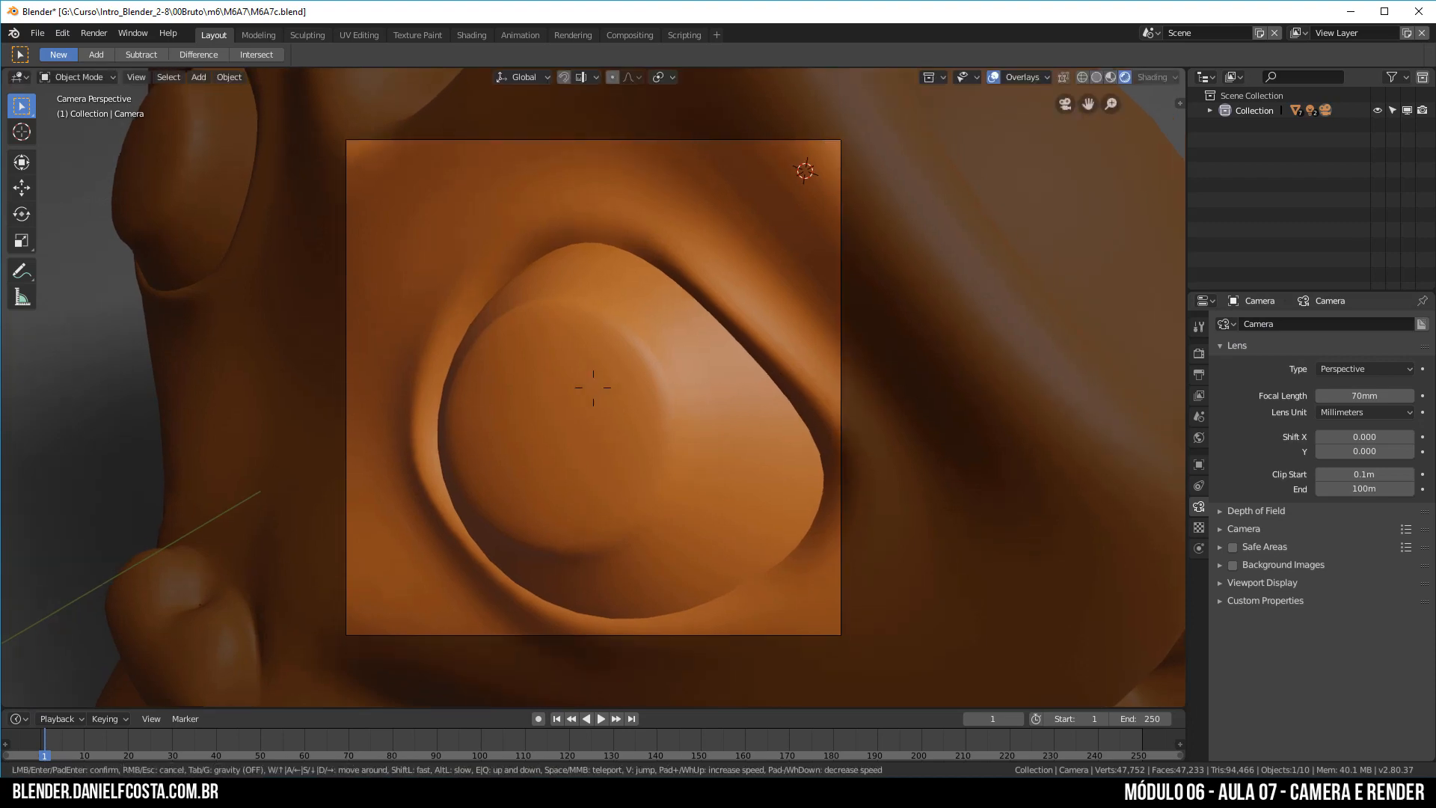
key("s")
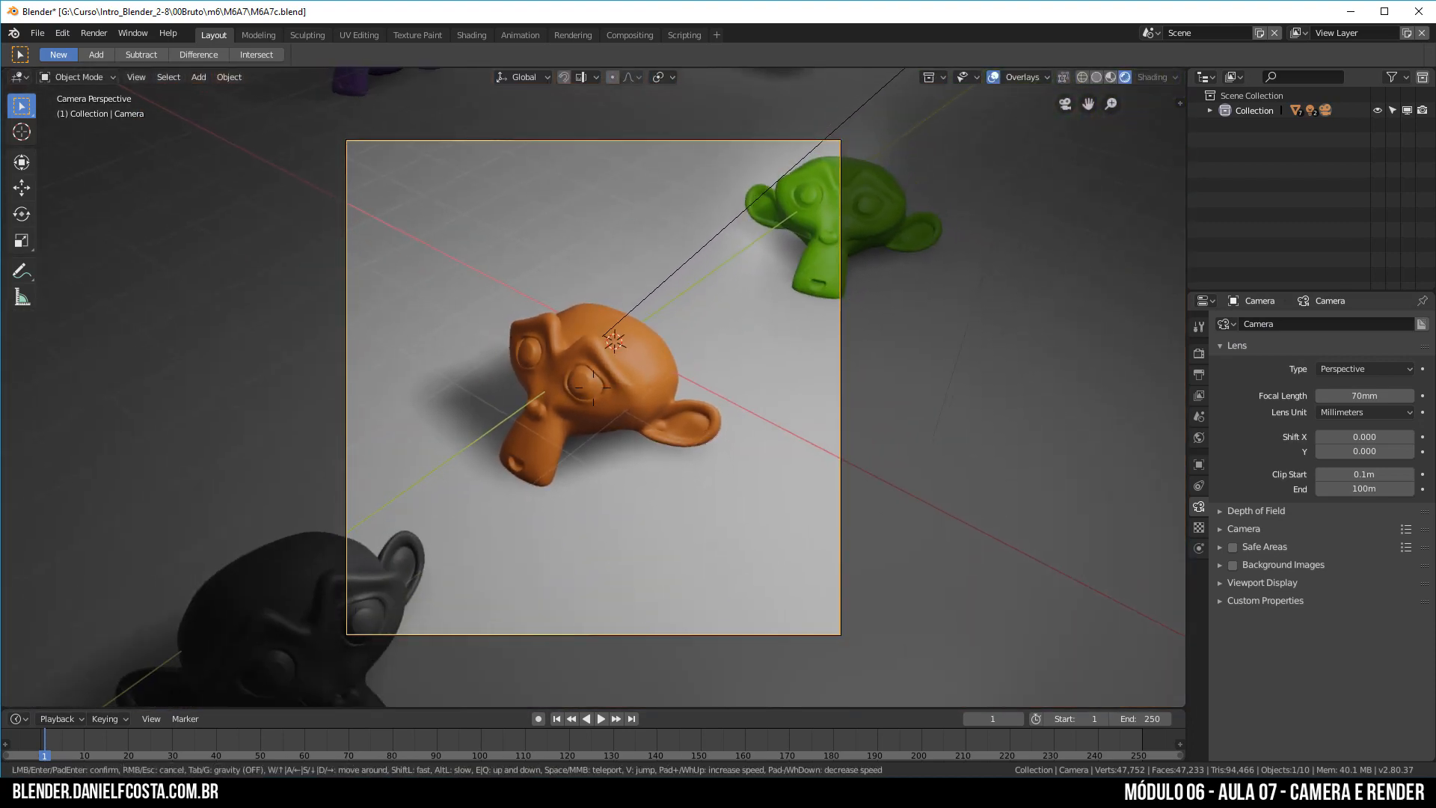
key("q")
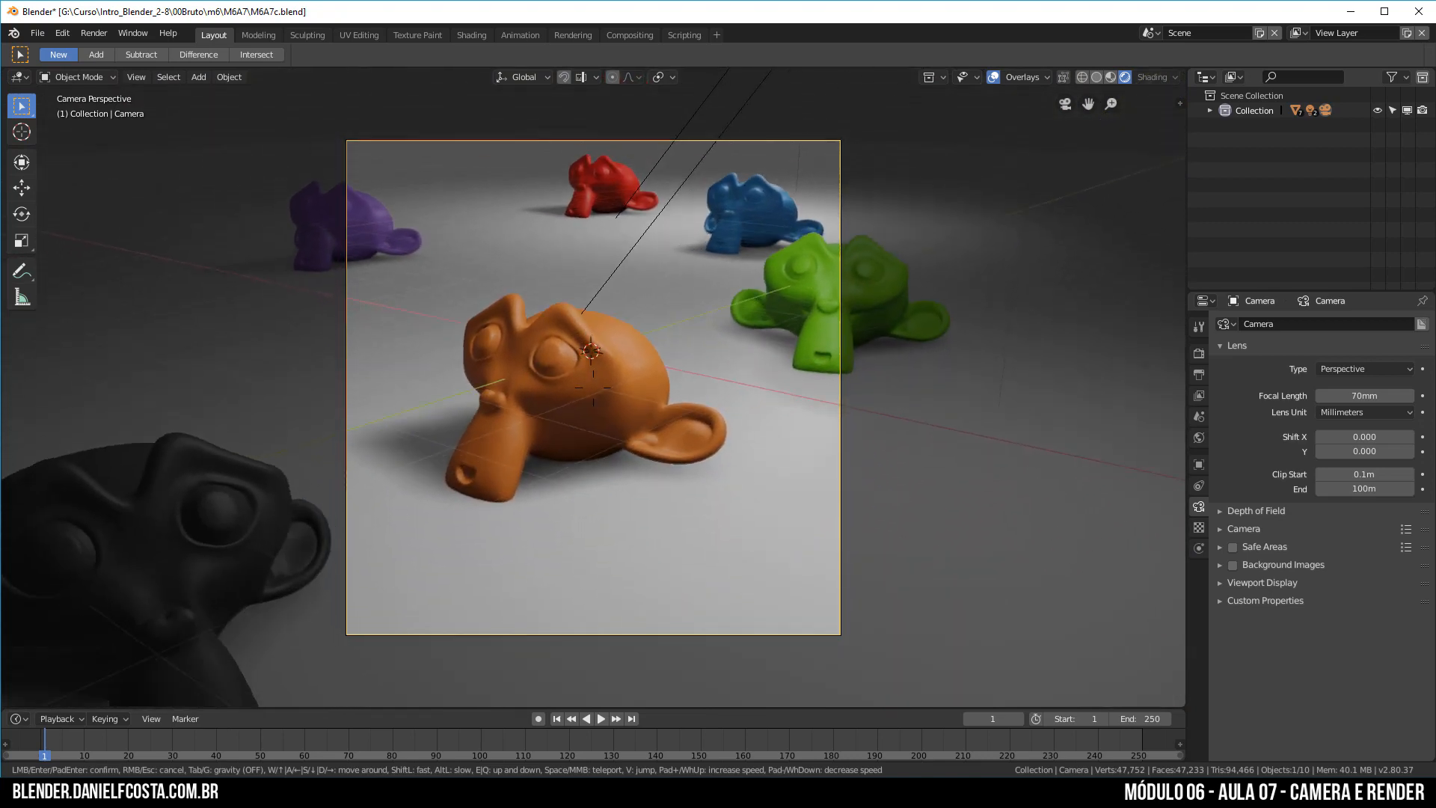
key("s")
left_click(593, 387)
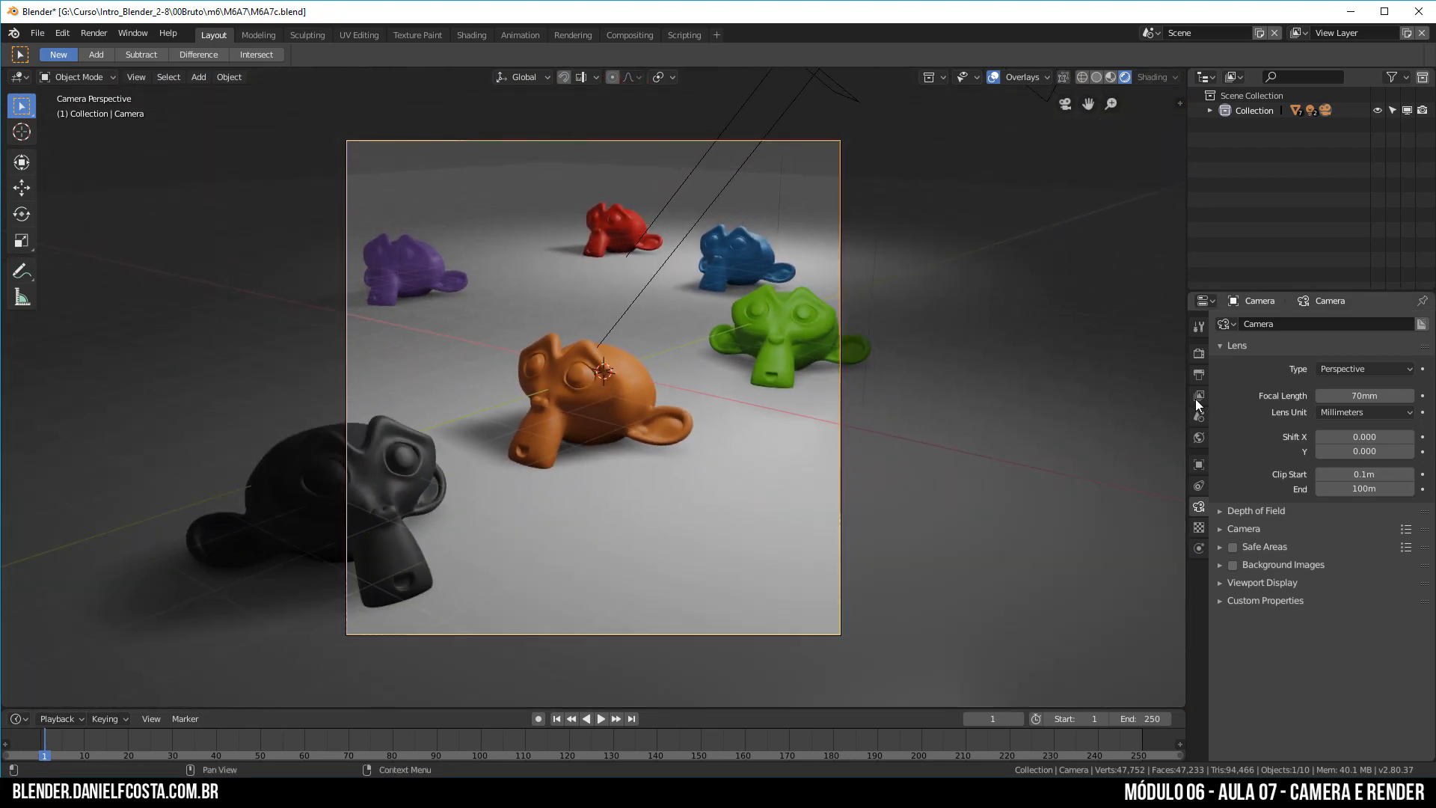
- Set the camera's focal length to 40 mm
left_click(1364, 396)
type("40")
key("Return")
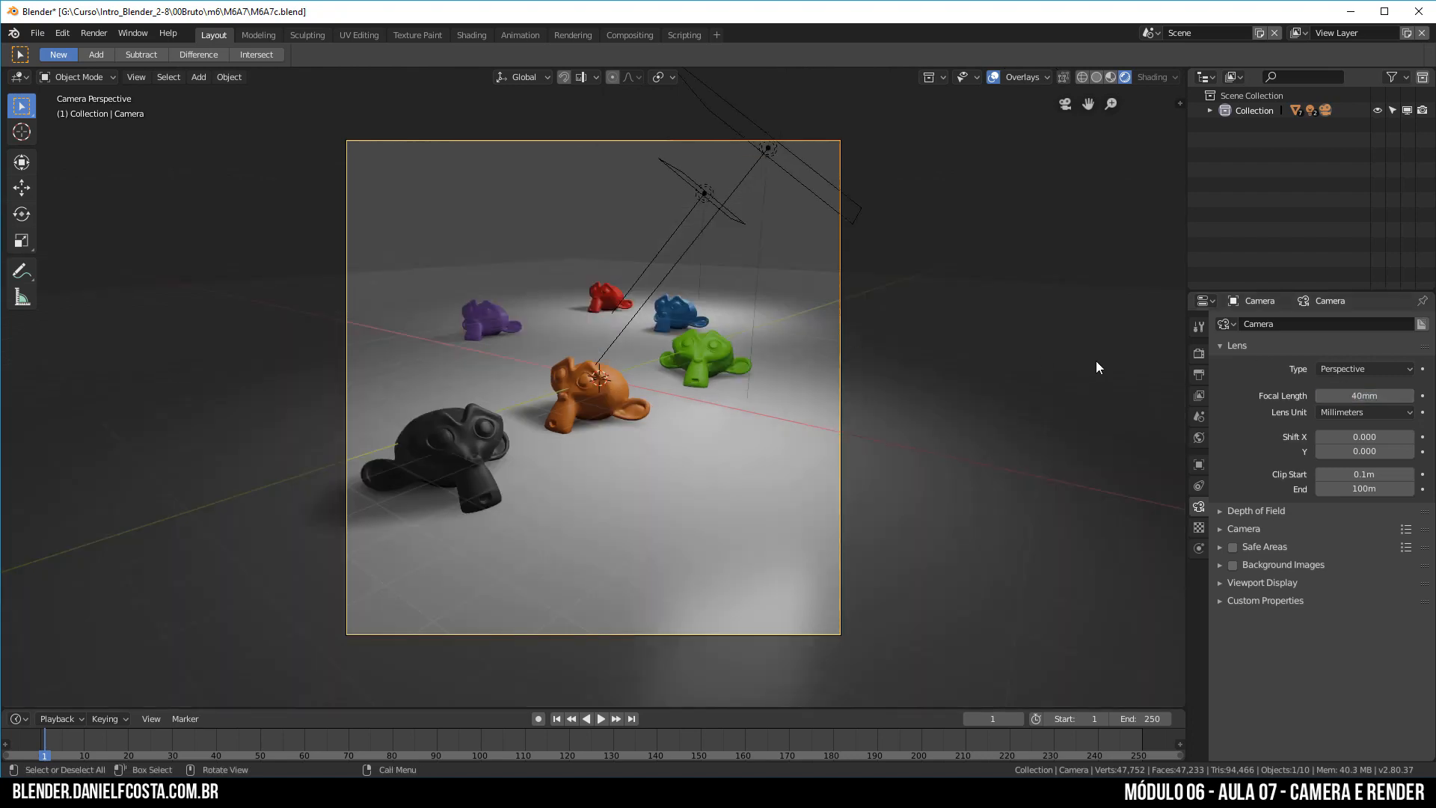
- Set the output resolution to 1920 × 1080 px
left_click(1198, 374)
left_click(1374, 342)
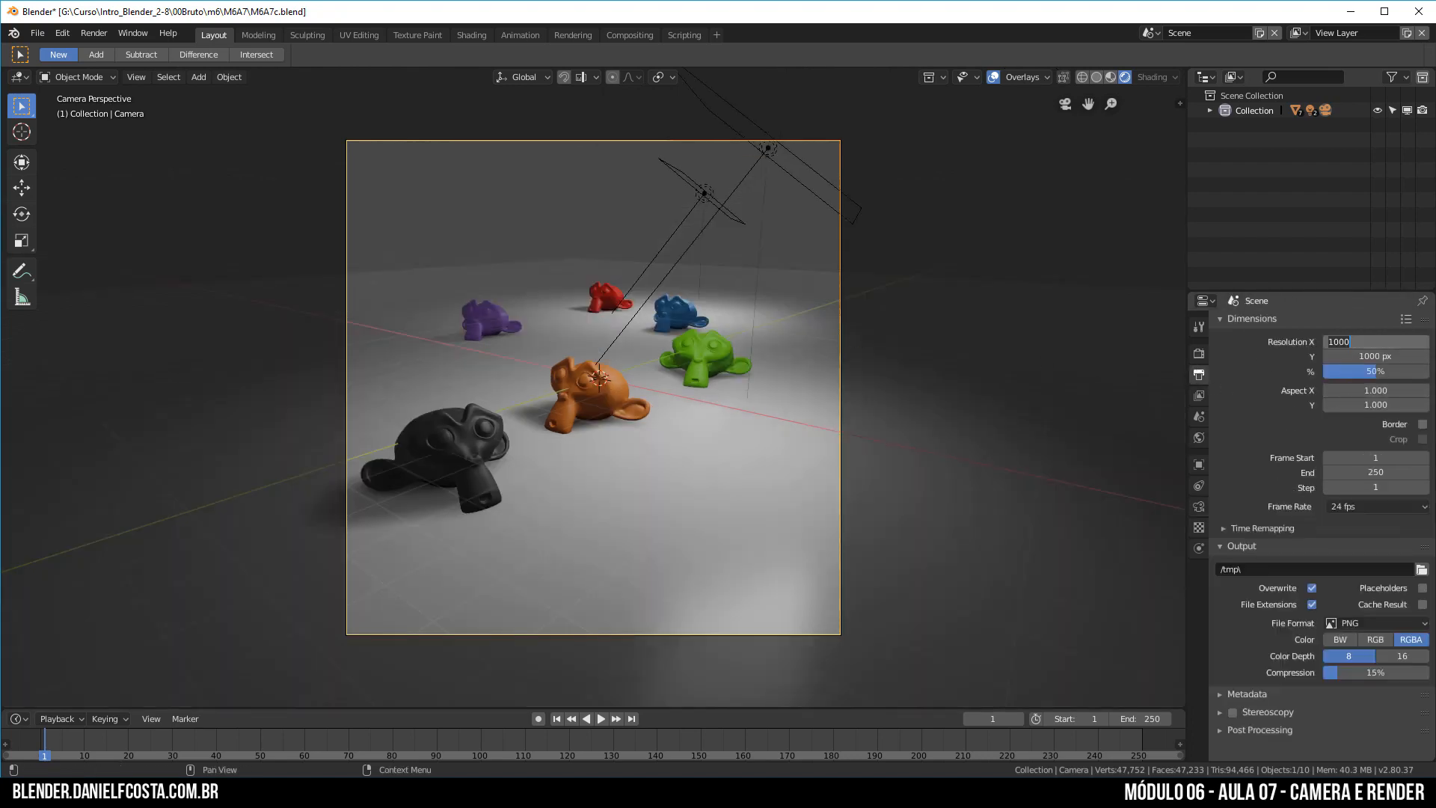
type("1920")
key("Tab")
type("10")
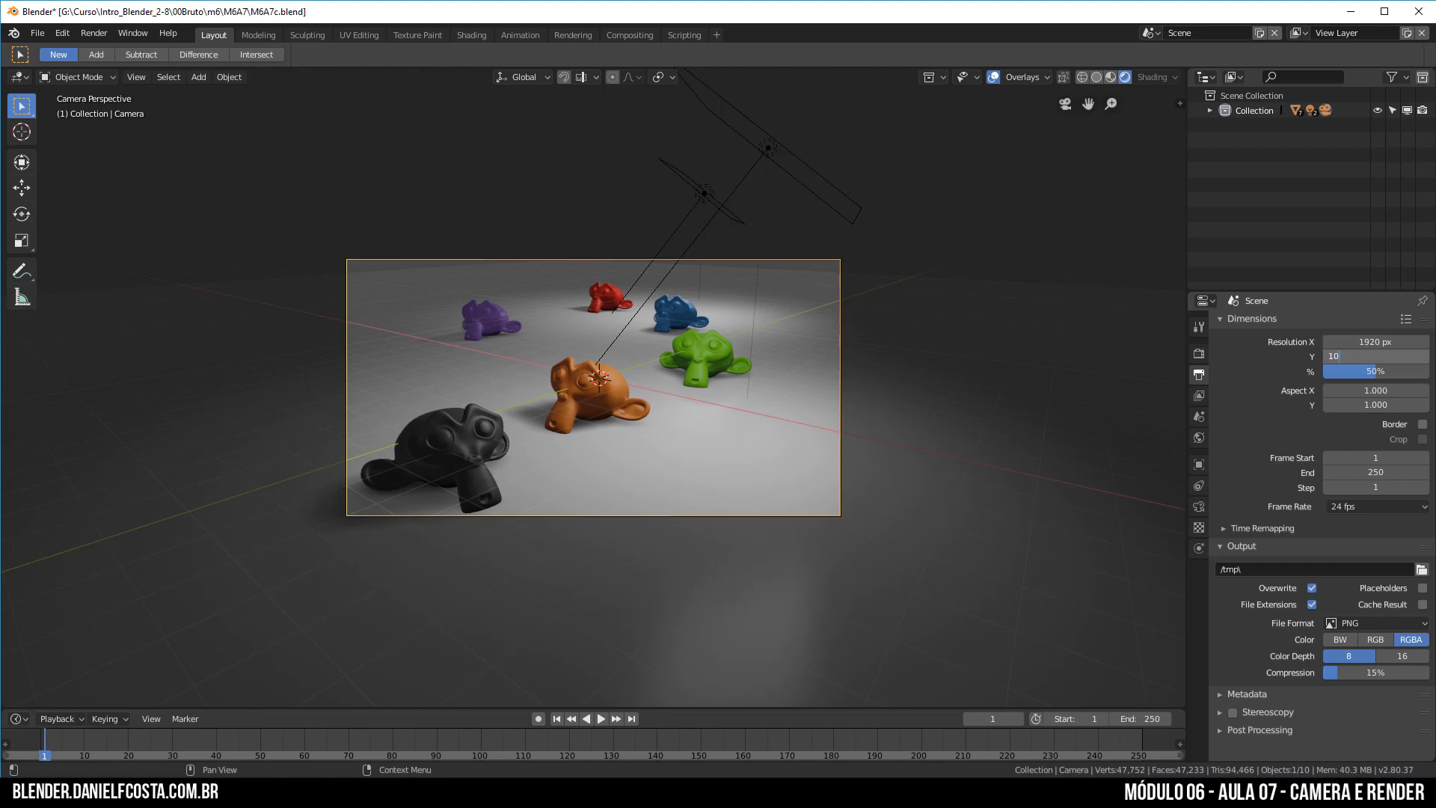
type("80")
key("Return")
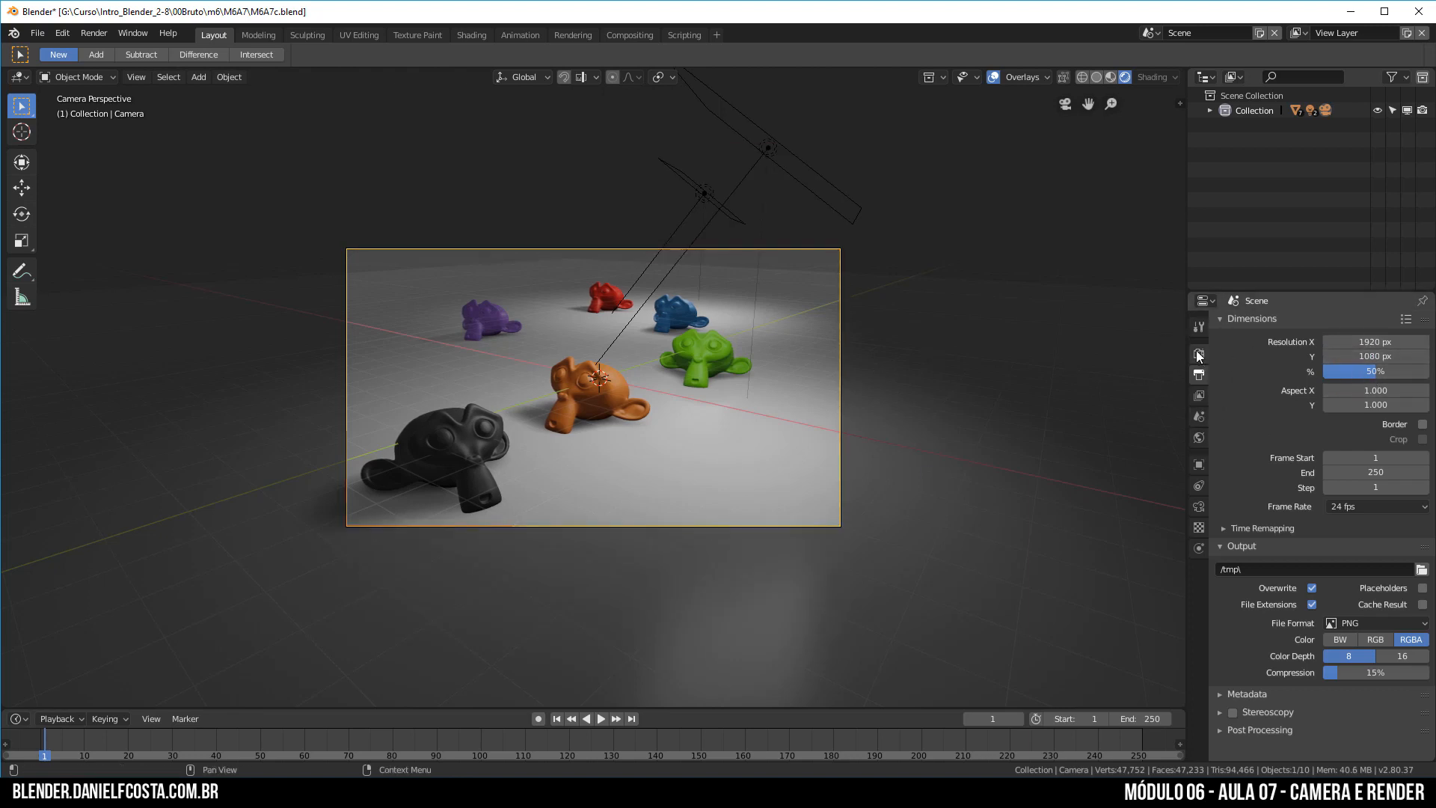
- Try a horizontal lens shift of about -0.07 on the camera and reset it to 0
left_click(1198, 506)
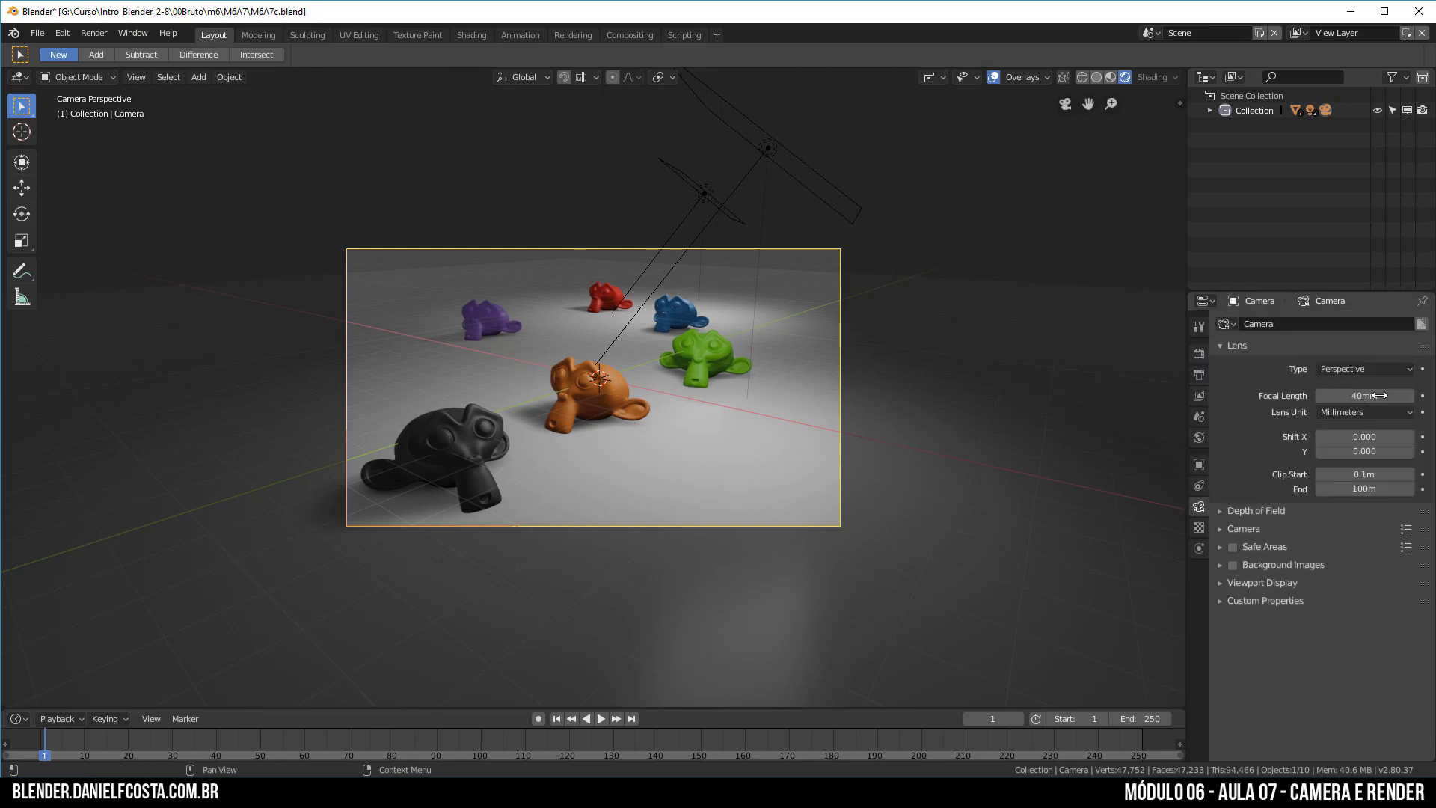
mouse_move(1364, 437)
left_mouse_down()
mouse_move(1426, 437)
mouse_move(1375, 436)
left_mouse_up()
left_click(1375, 436)
type("-0.07")
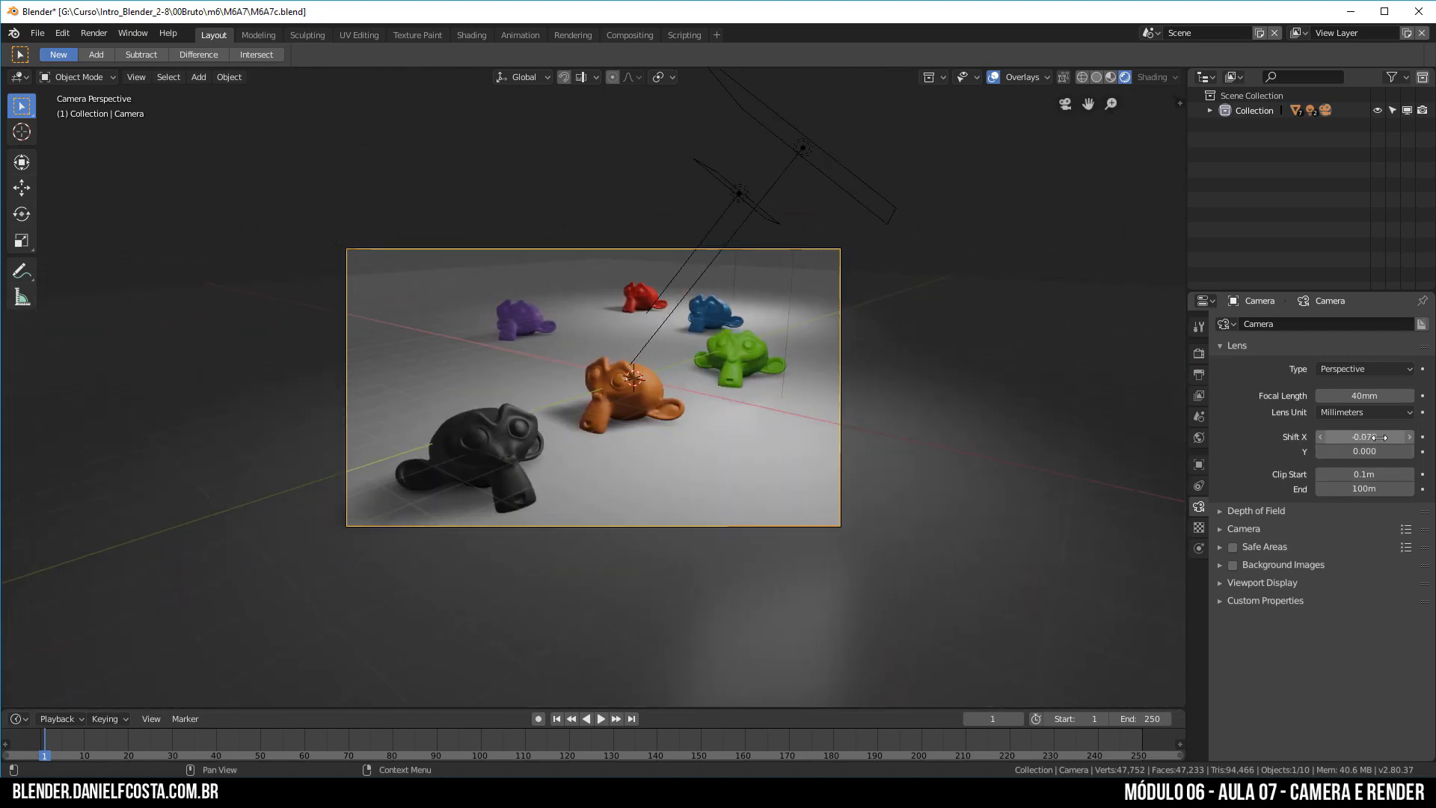
type("0")
key("Return")
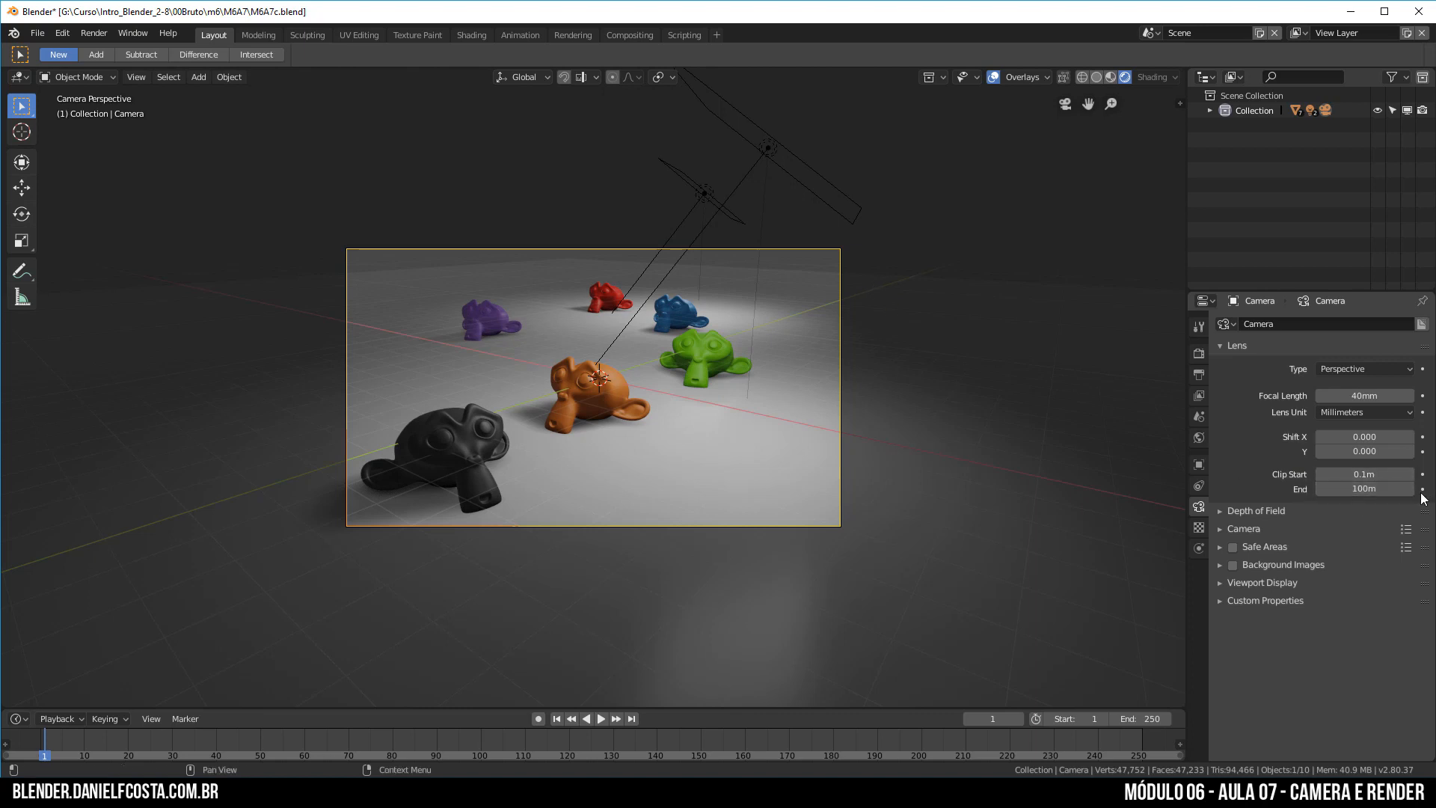
left_click(679, 524)
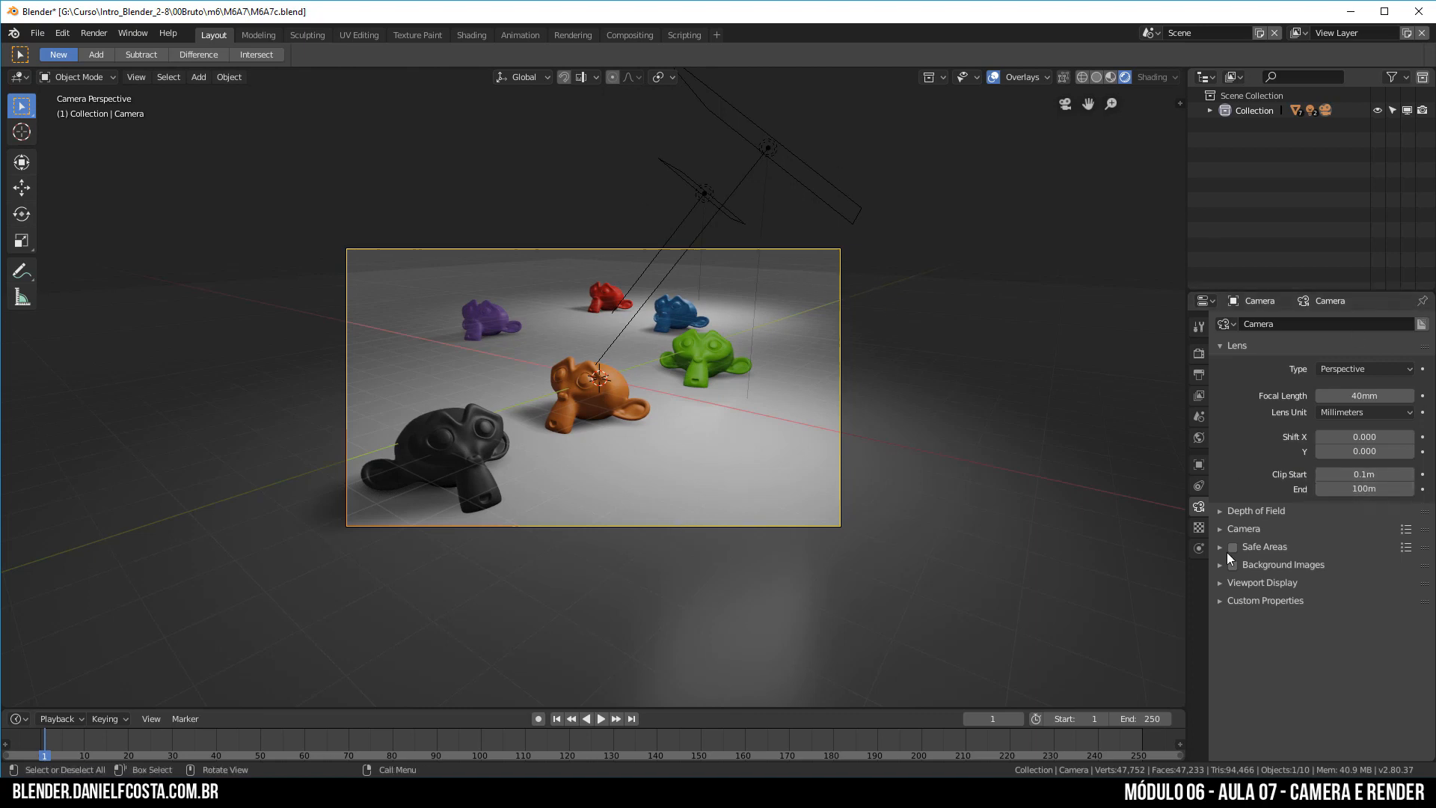
- Try camera clip end distances of 5 m and 20 m, and restore the clip end to 100 m
left_click_drag(1371, 487, 1339, 488)
left_click(1350, 489)
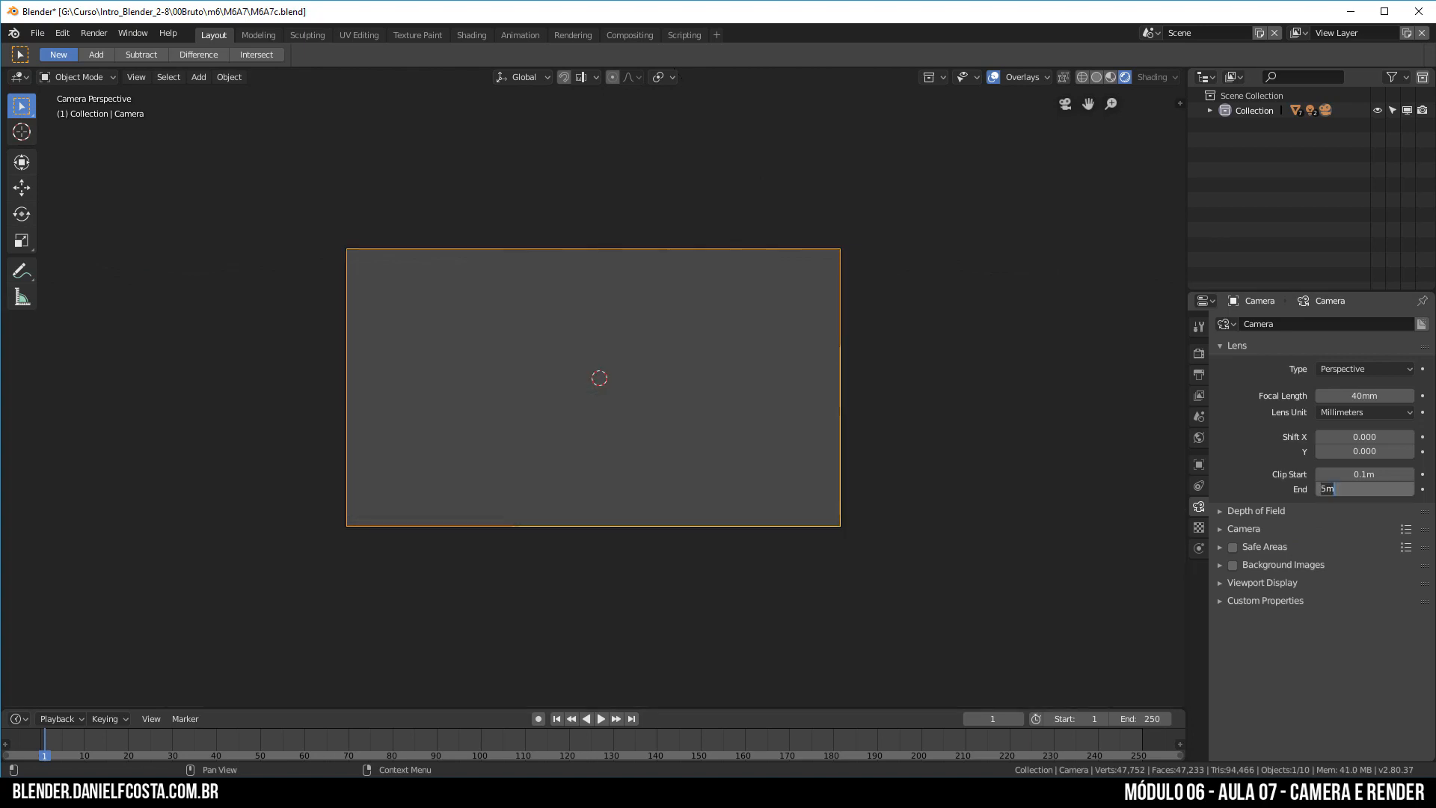
type("20")
key("Return")
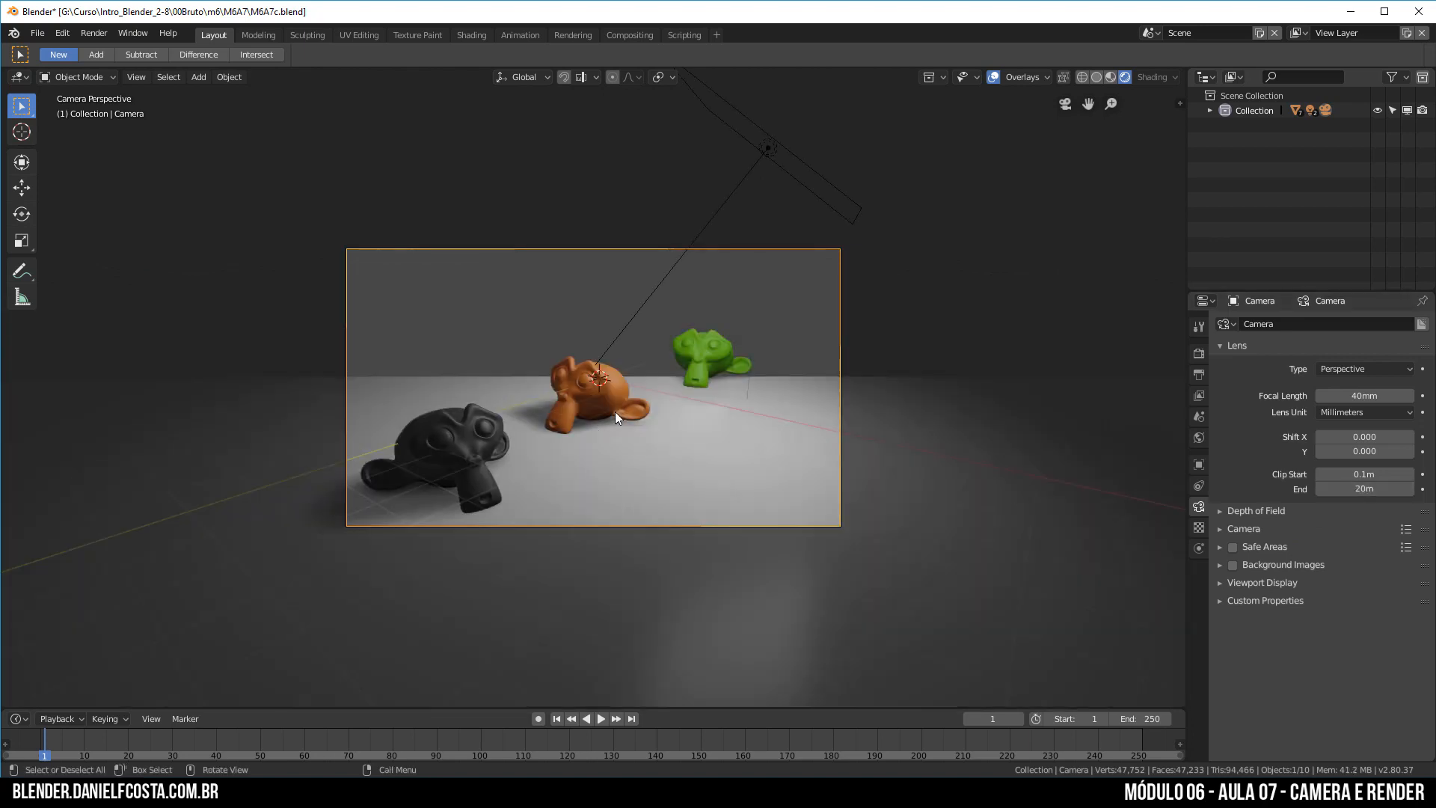
left_click(1363, 488)
type("100")
key("Return")
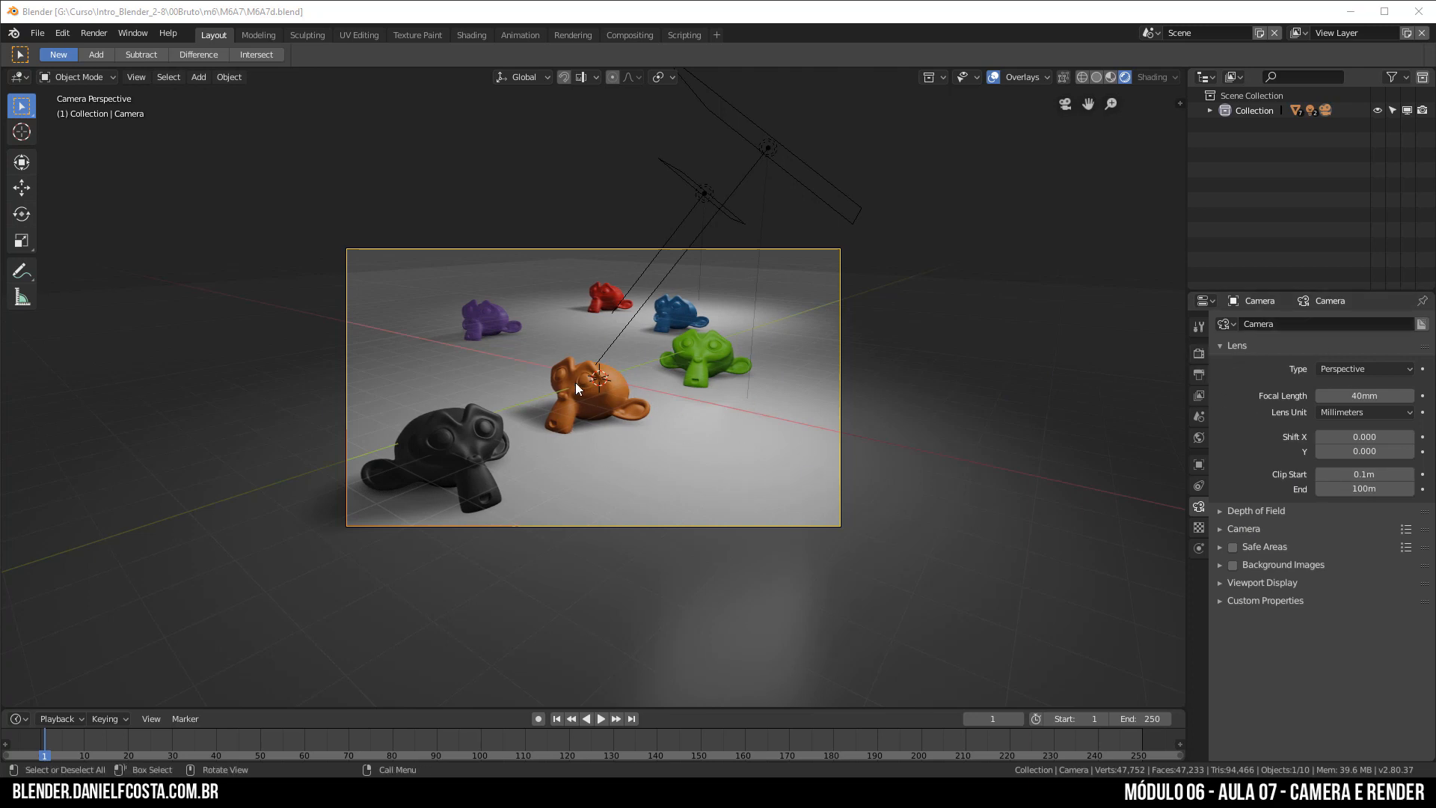
- Enable Depth of Field in the scene's Eevee render settings
left_click(1200, 371)
left_click(1199, 357)
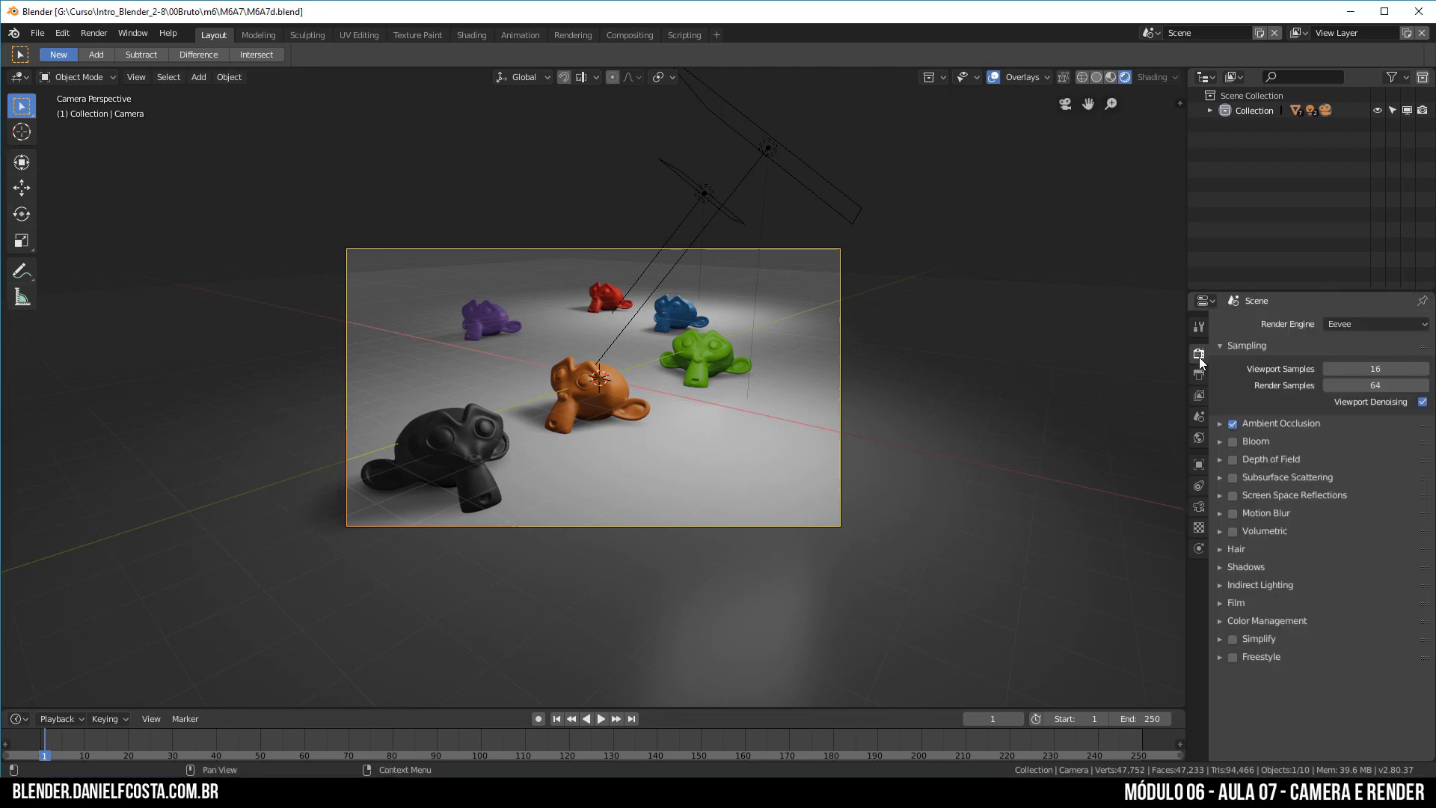
left_click(1221, 465)
left_click(1233, 460)
left_click(1218, 459)
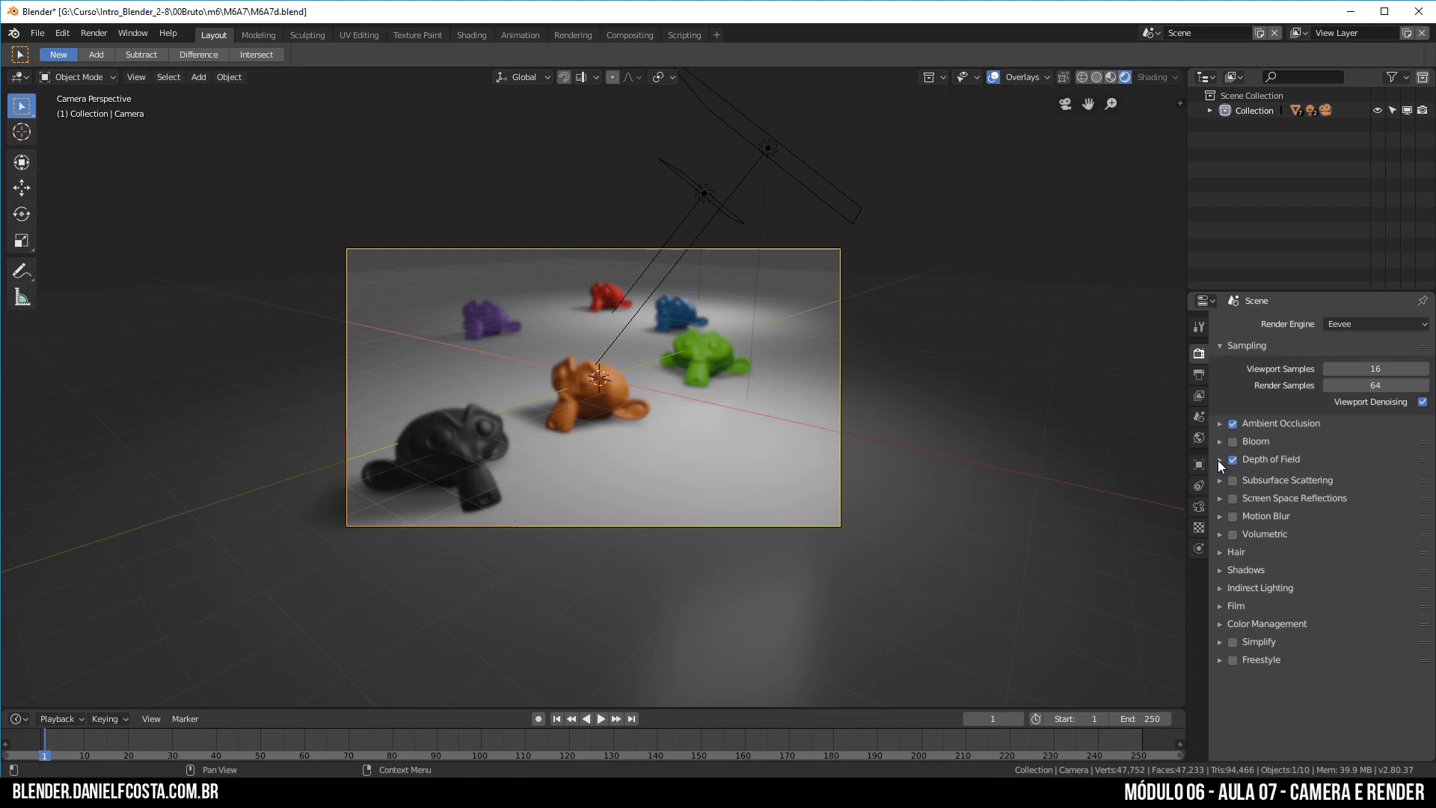
- Turn on the Limits display for the camera and expand its depth of field settings
left_click(1200, 507)
left_click(1233, 584)
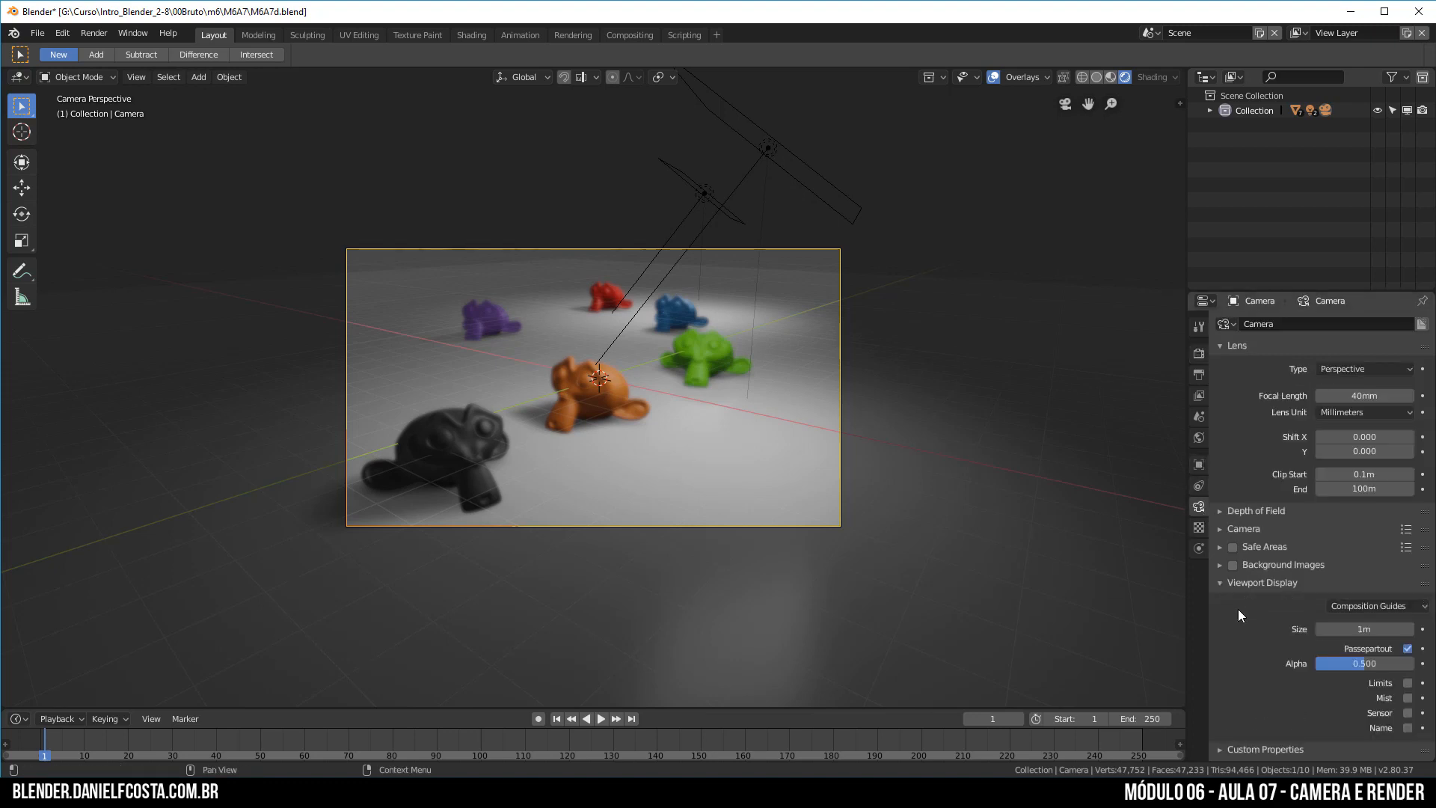
left_click(1407, 683)
left_click(1230, 510)
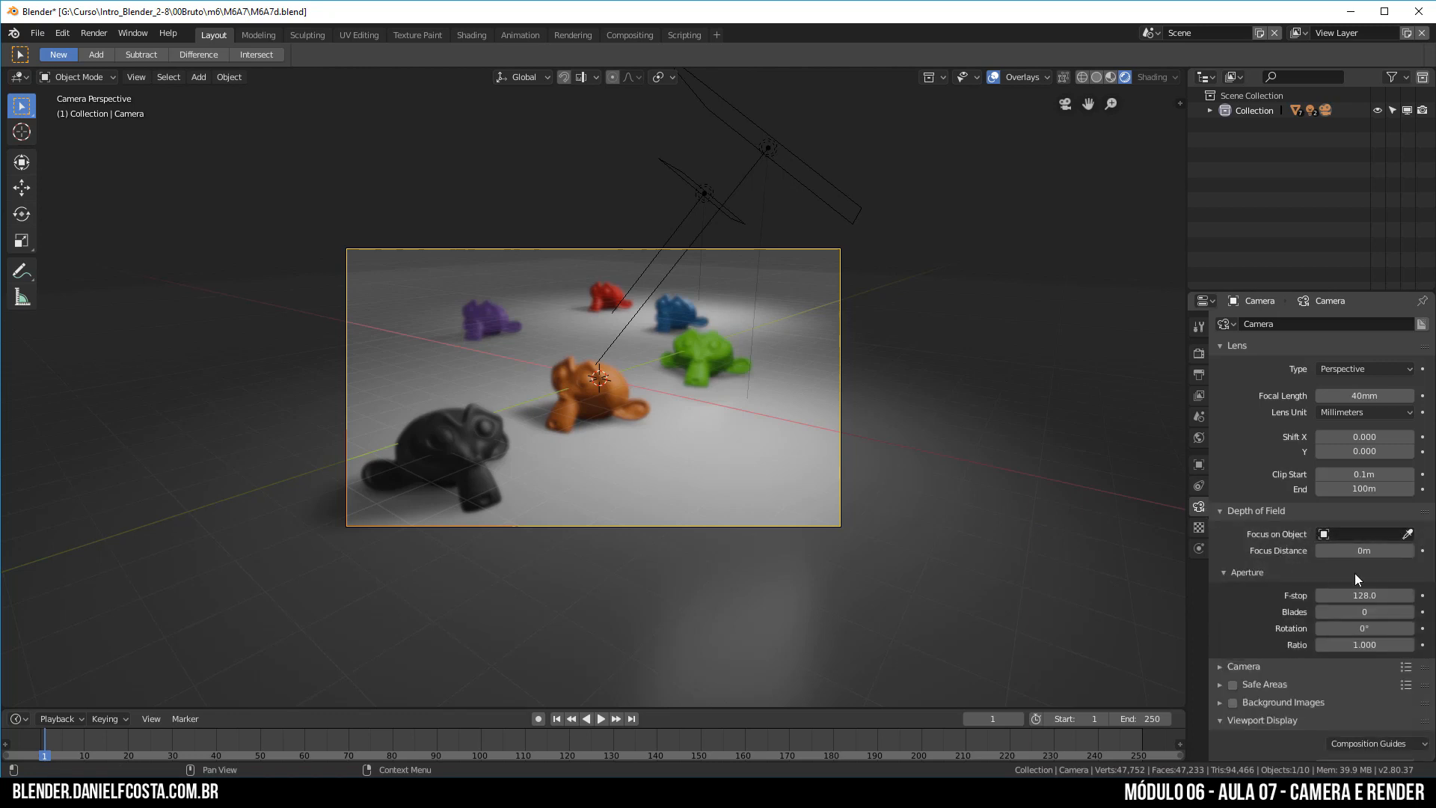
scroll(1355, 576, "down", 5)
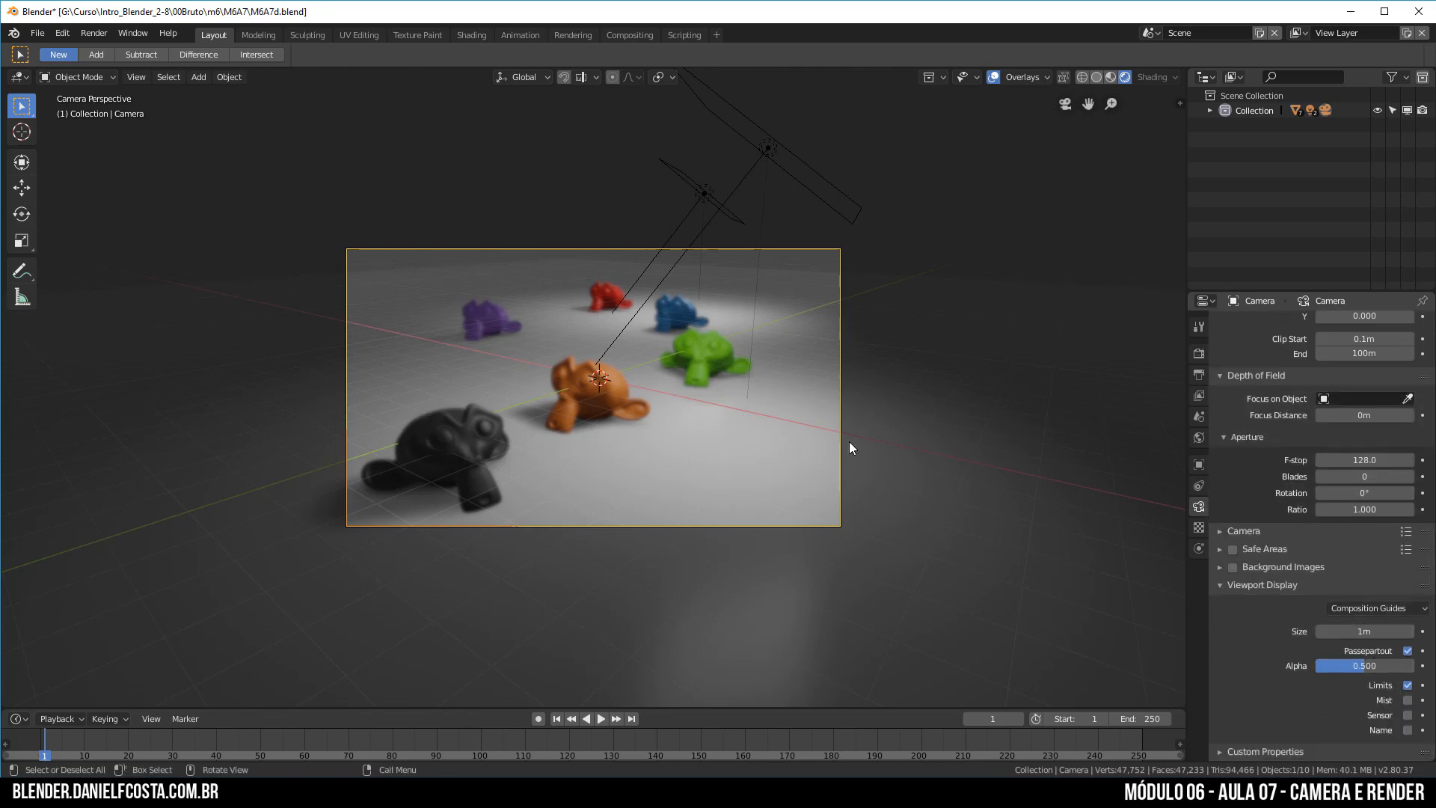
- Replace the outliner with a second 3D viewport, enlarge it, and show the camera view there in rendered shading
left_click(1199, 74)
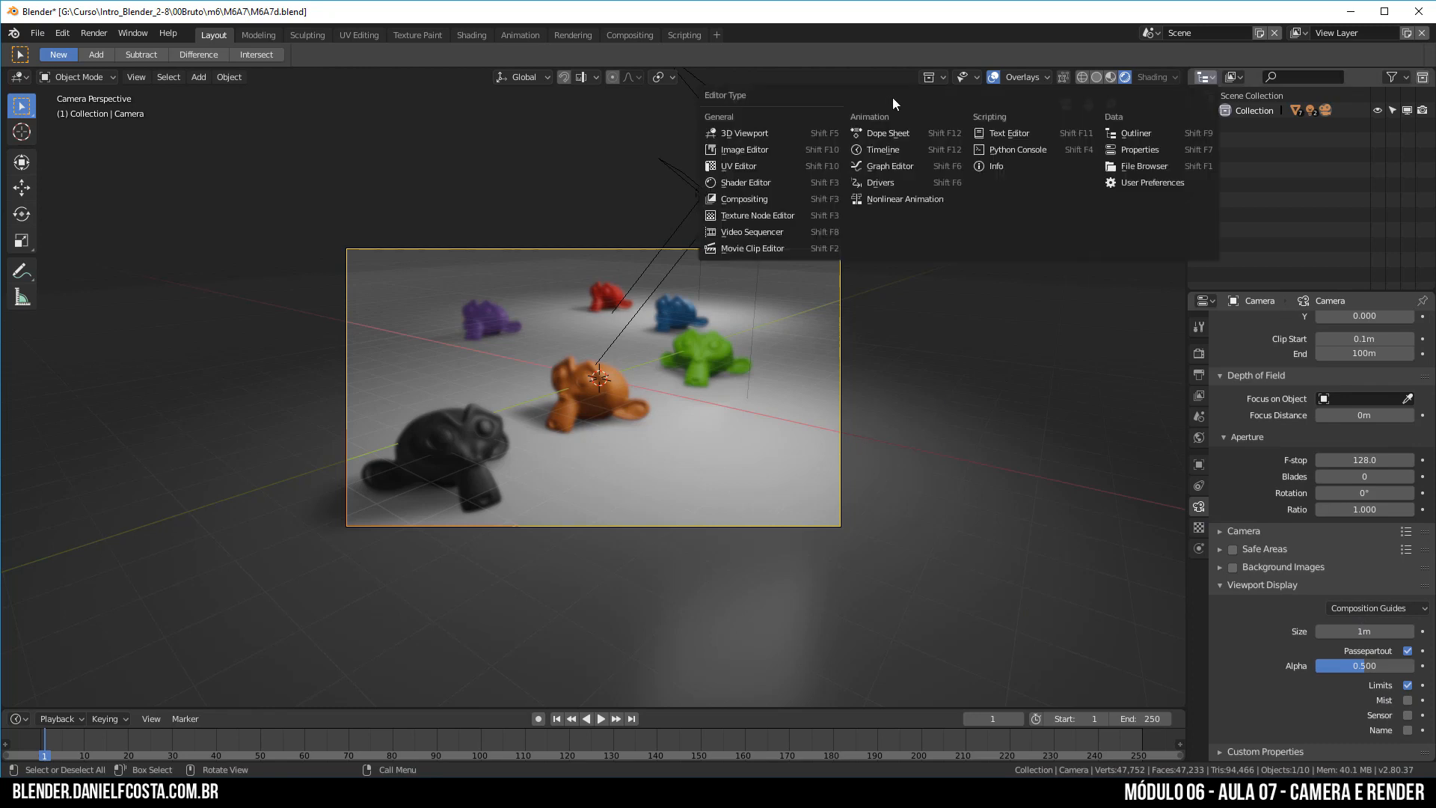
left_click(770, 130)
left_click_drag(1188, 214, 974, 254)
left_click_drag(1111, 290, 1118, 452)
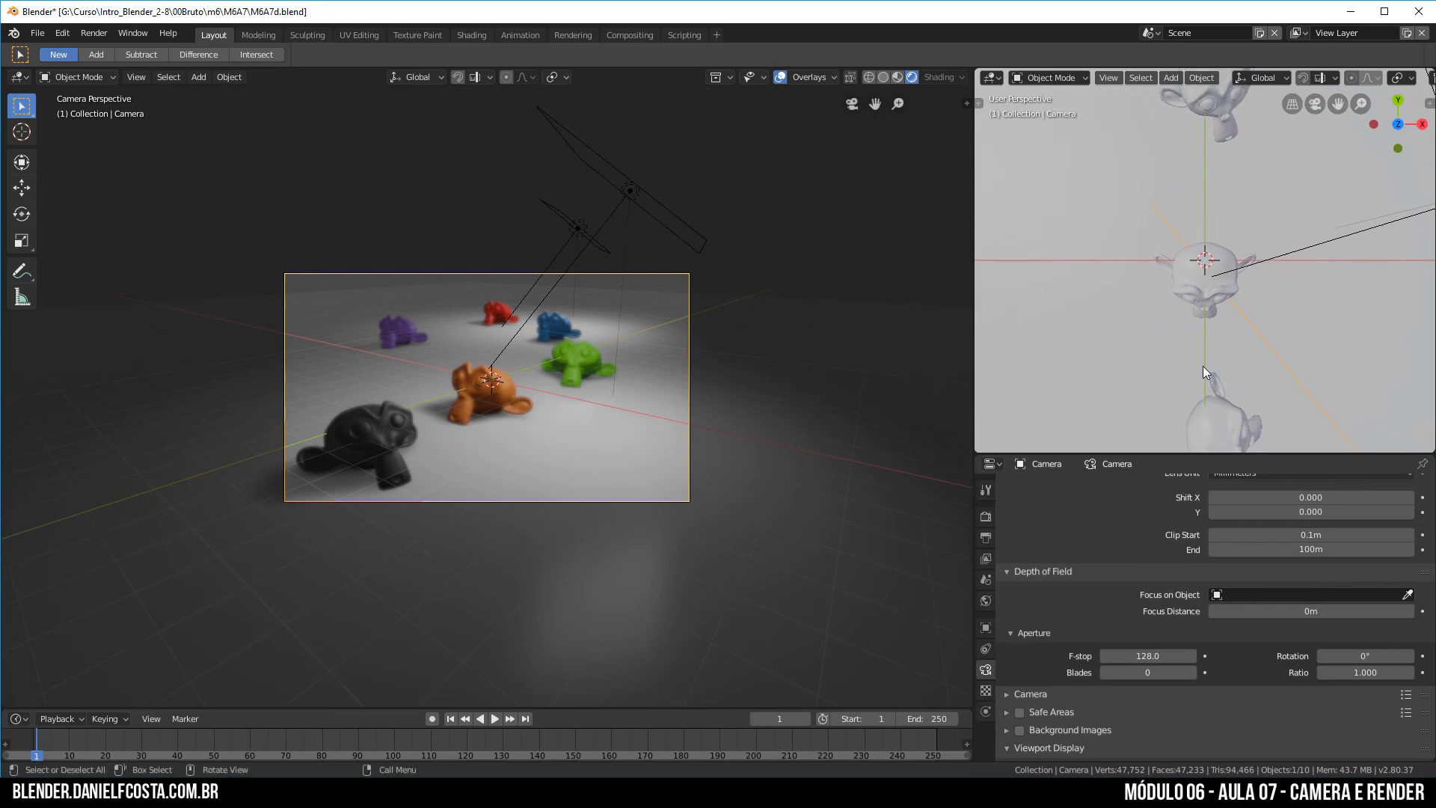
key("KP_0")
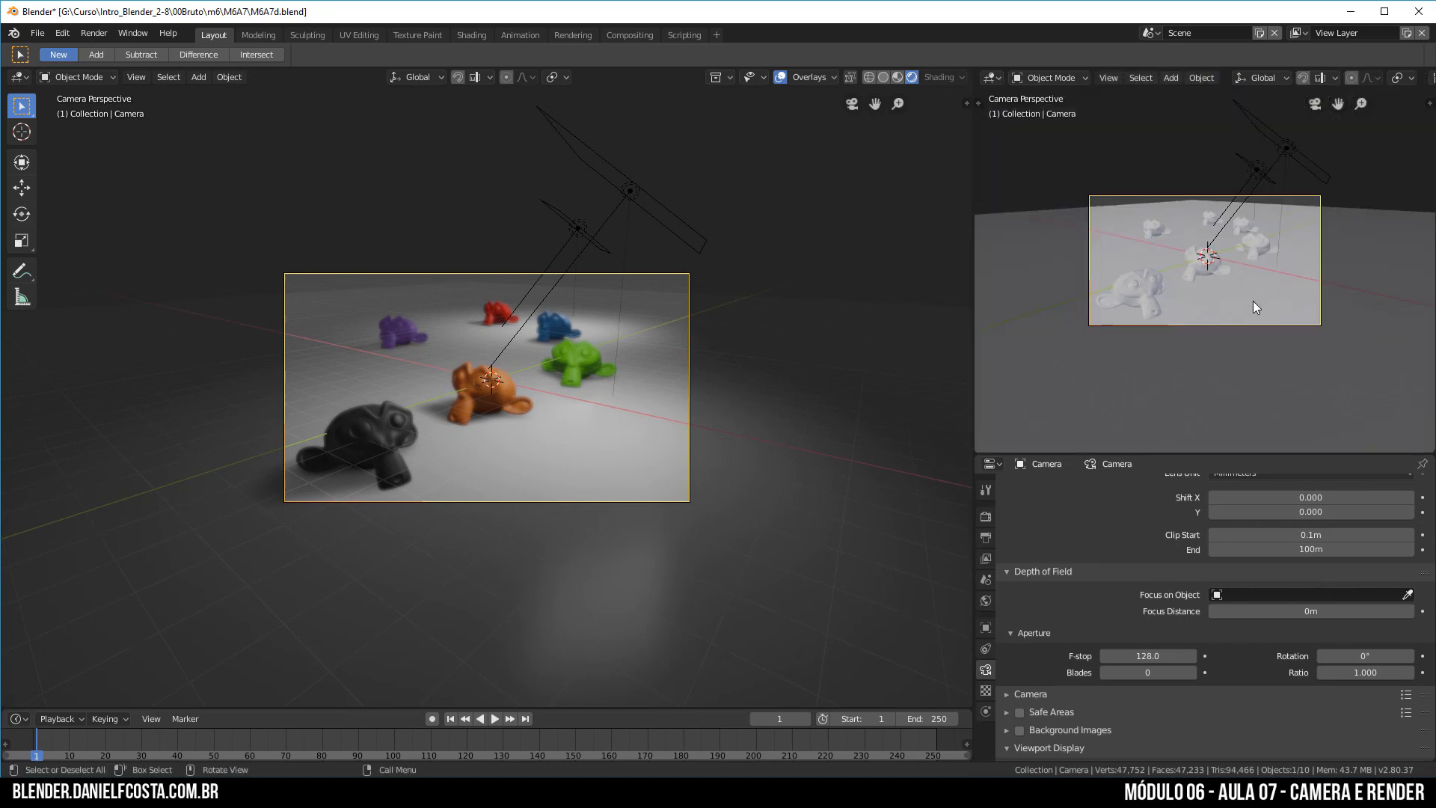
scroll(1406, 77, "down", 10)
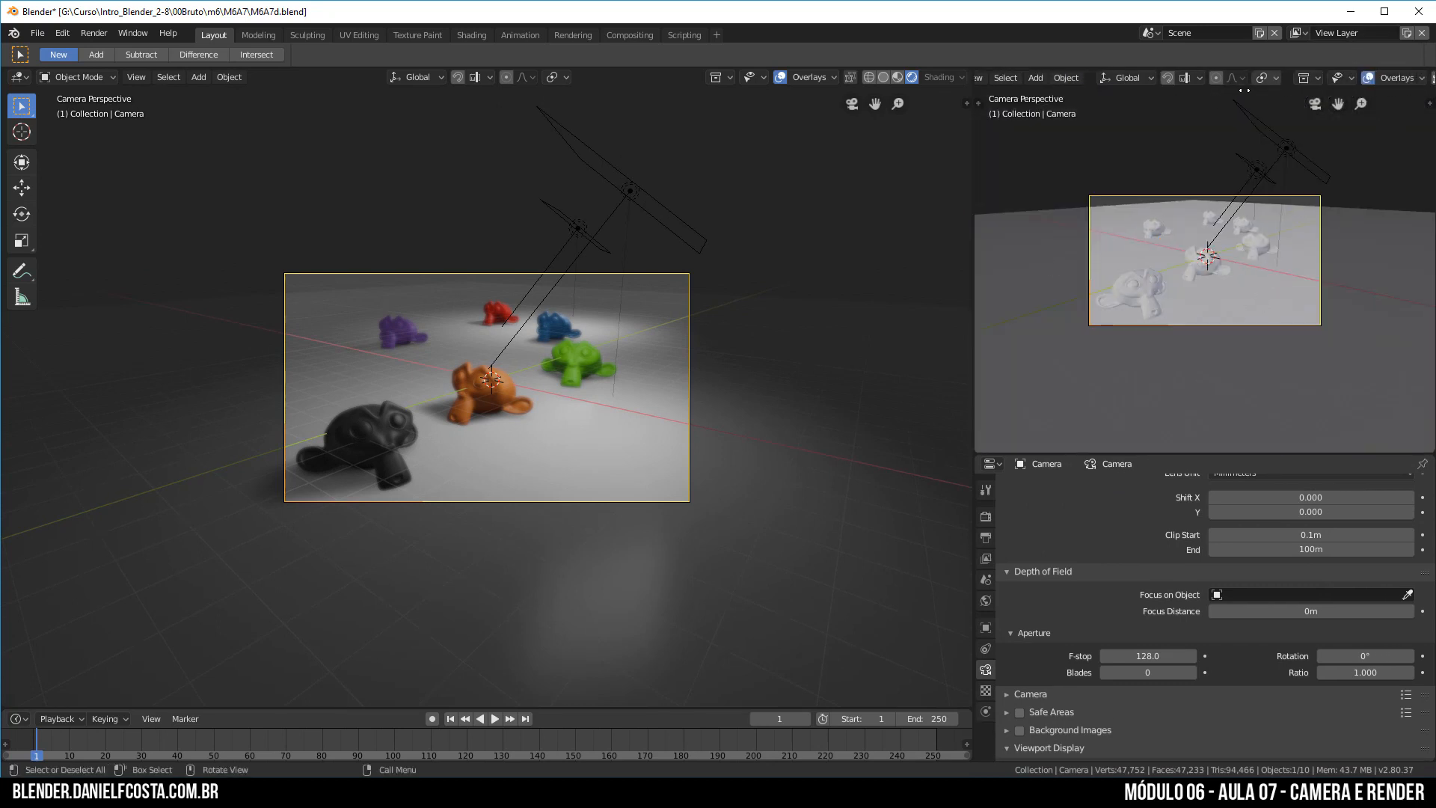
left_click(1375, 78)
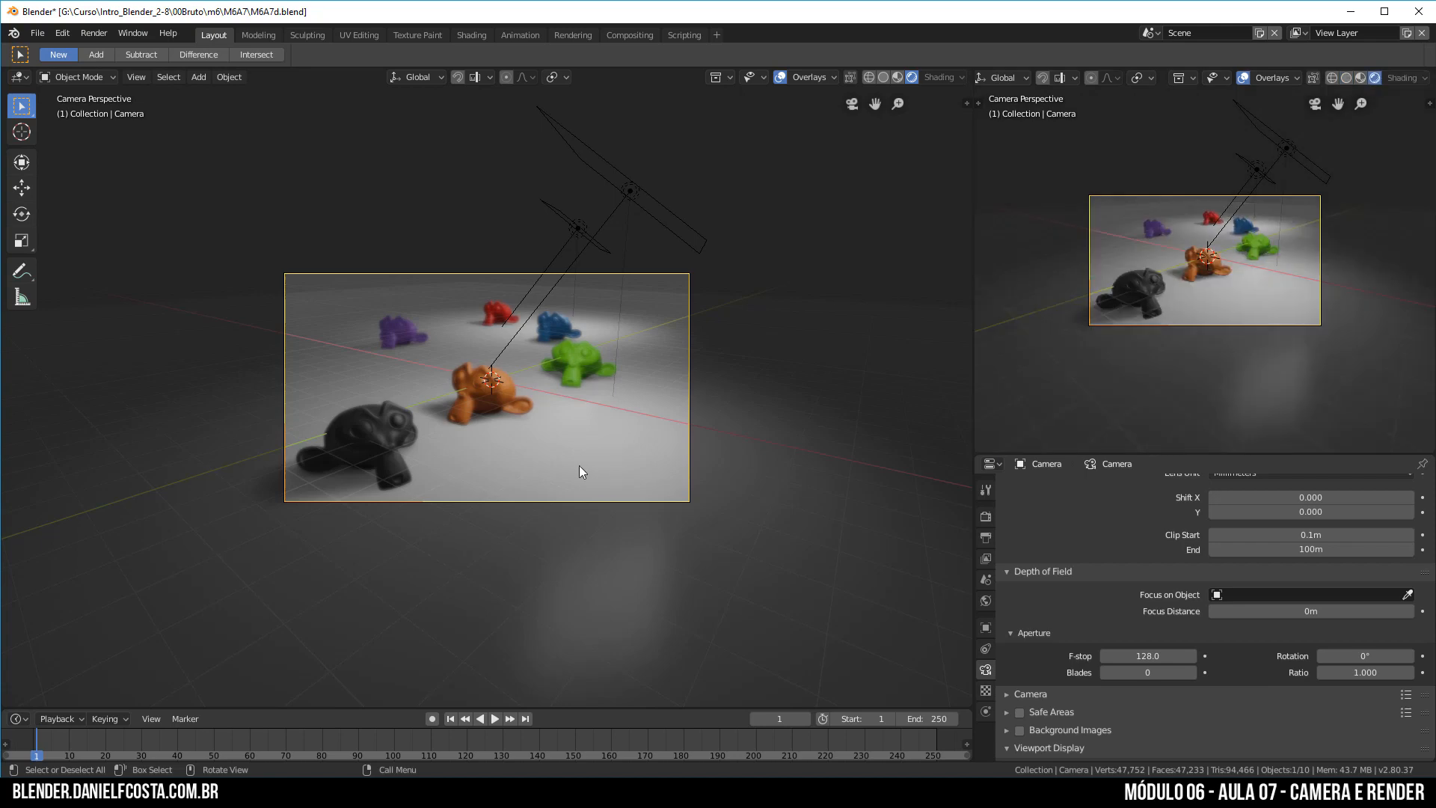
- View the camera and its limit line from outside in the main viewport, and check the camera's viewport display and depth of field settings
middle_click_drag(579, 465, 465, 450)
middle_click_drag(338, 482, 416, 469, "shift")
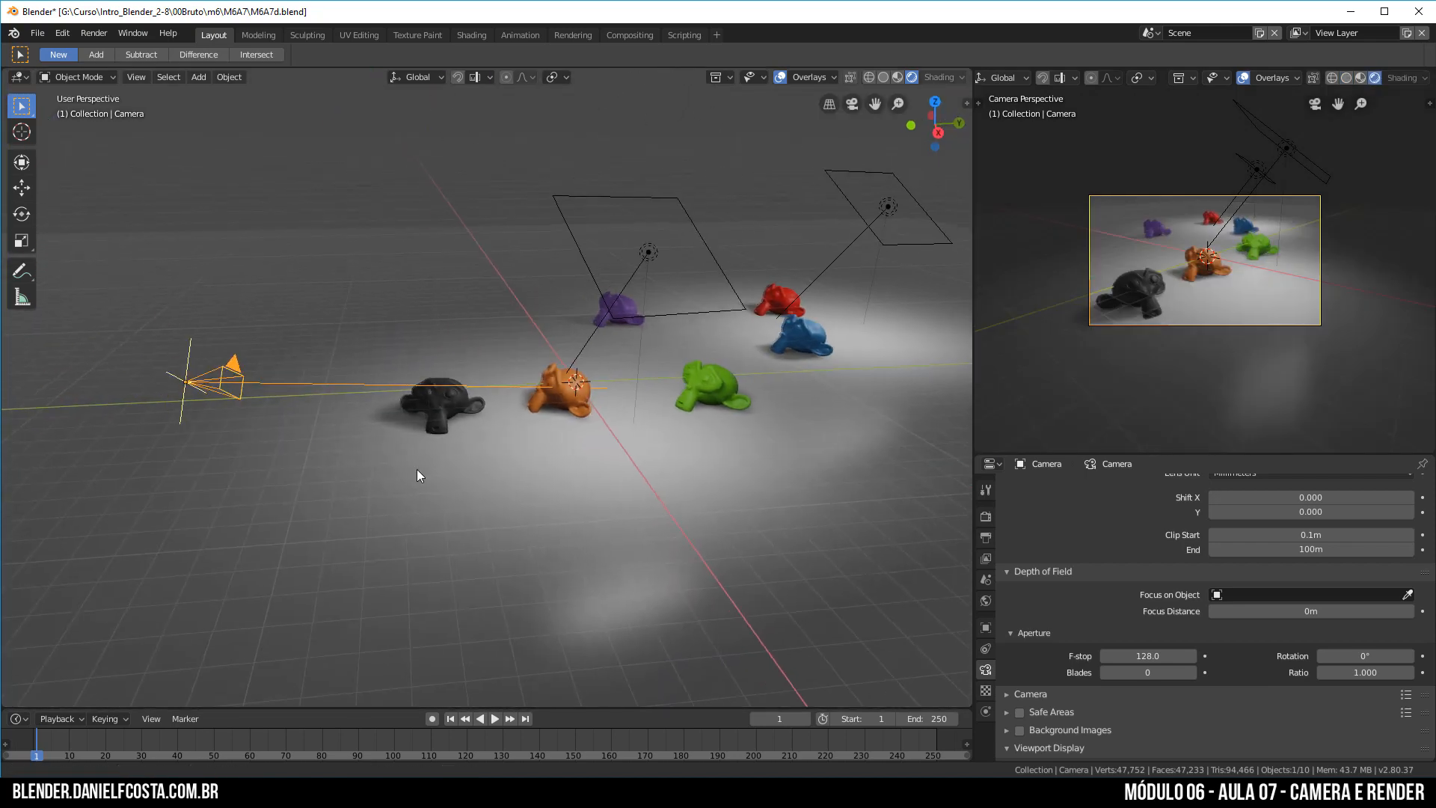
scroll(1248, 600, "down", 5)
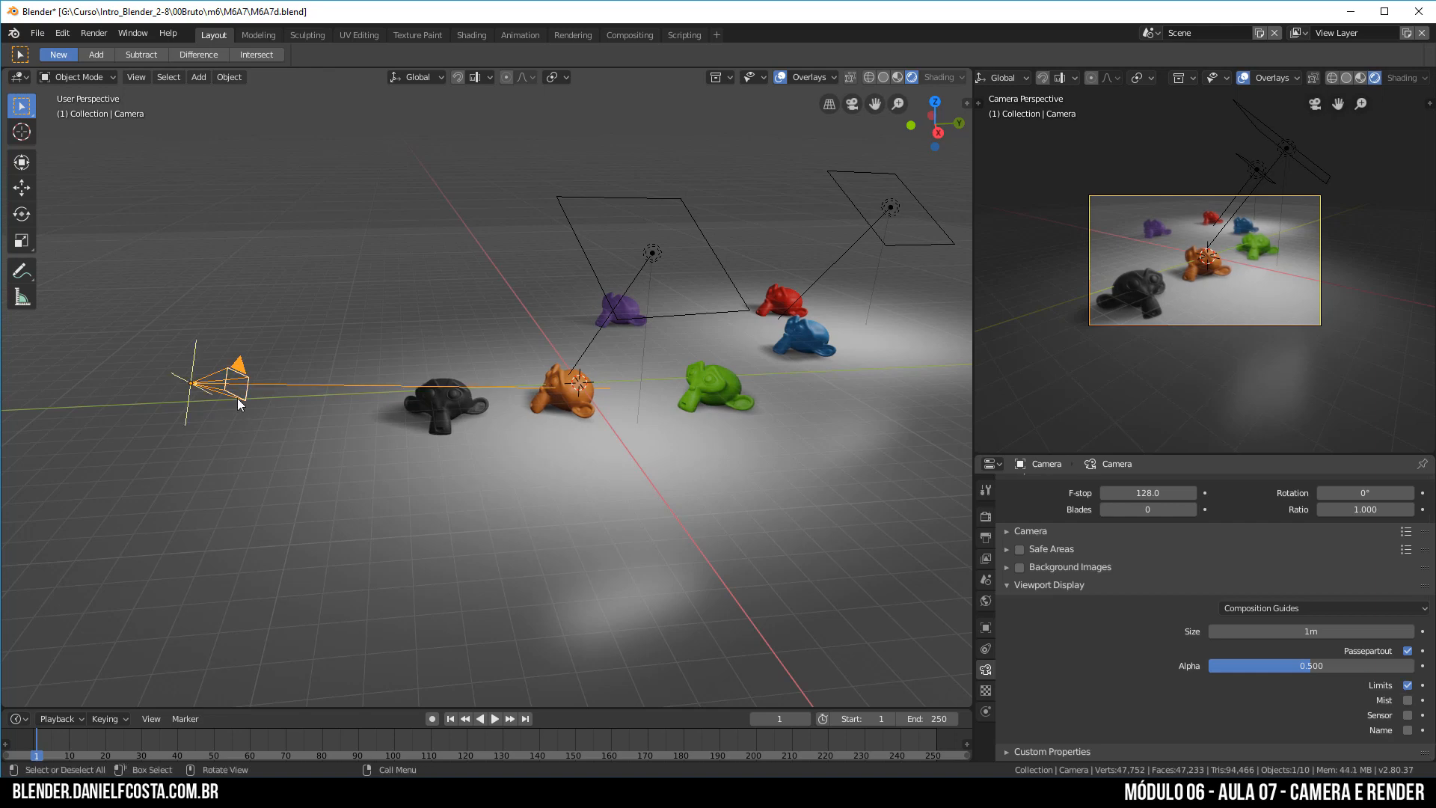
scroll(1300, 644, "up", 1)
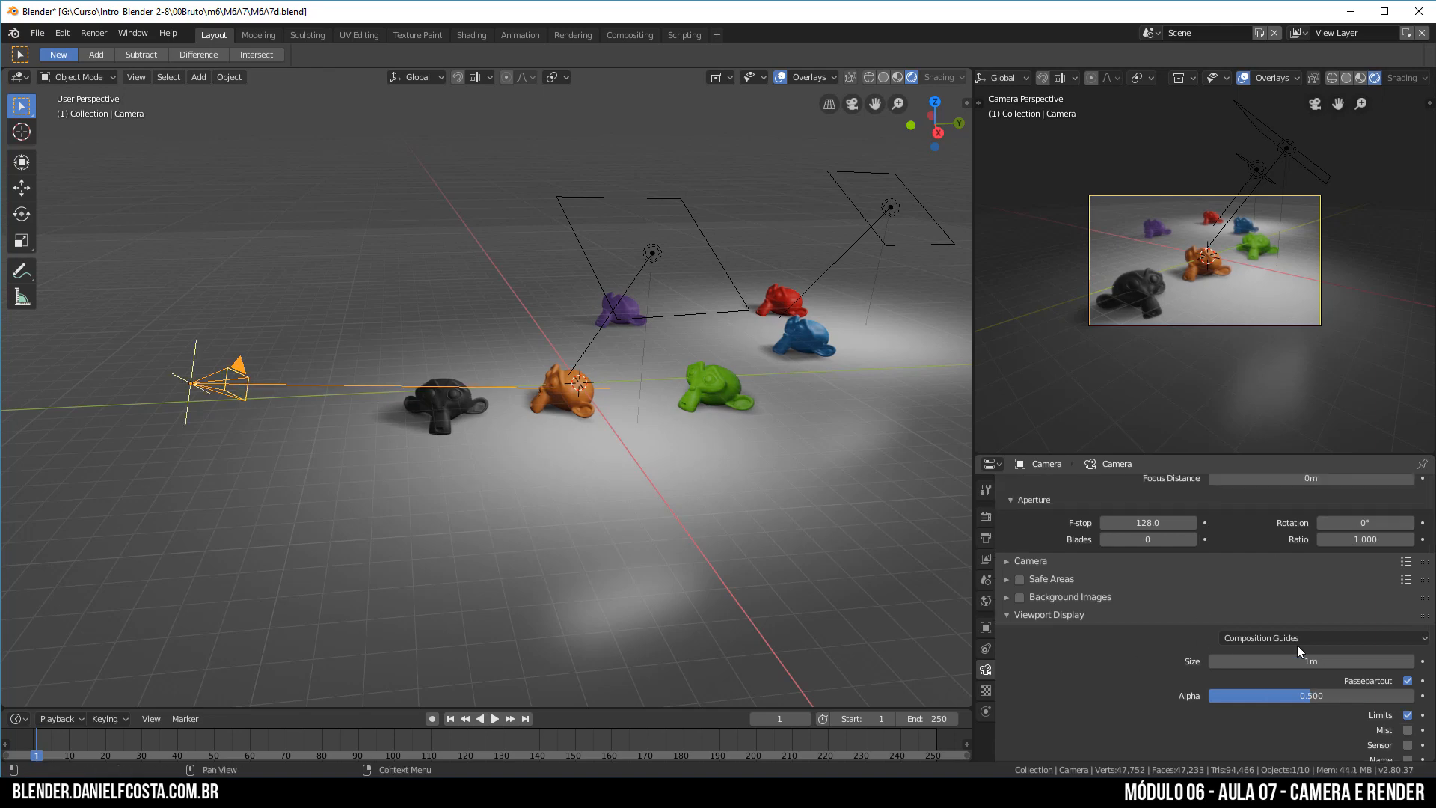
scroll(1297, 644, "up", 4)
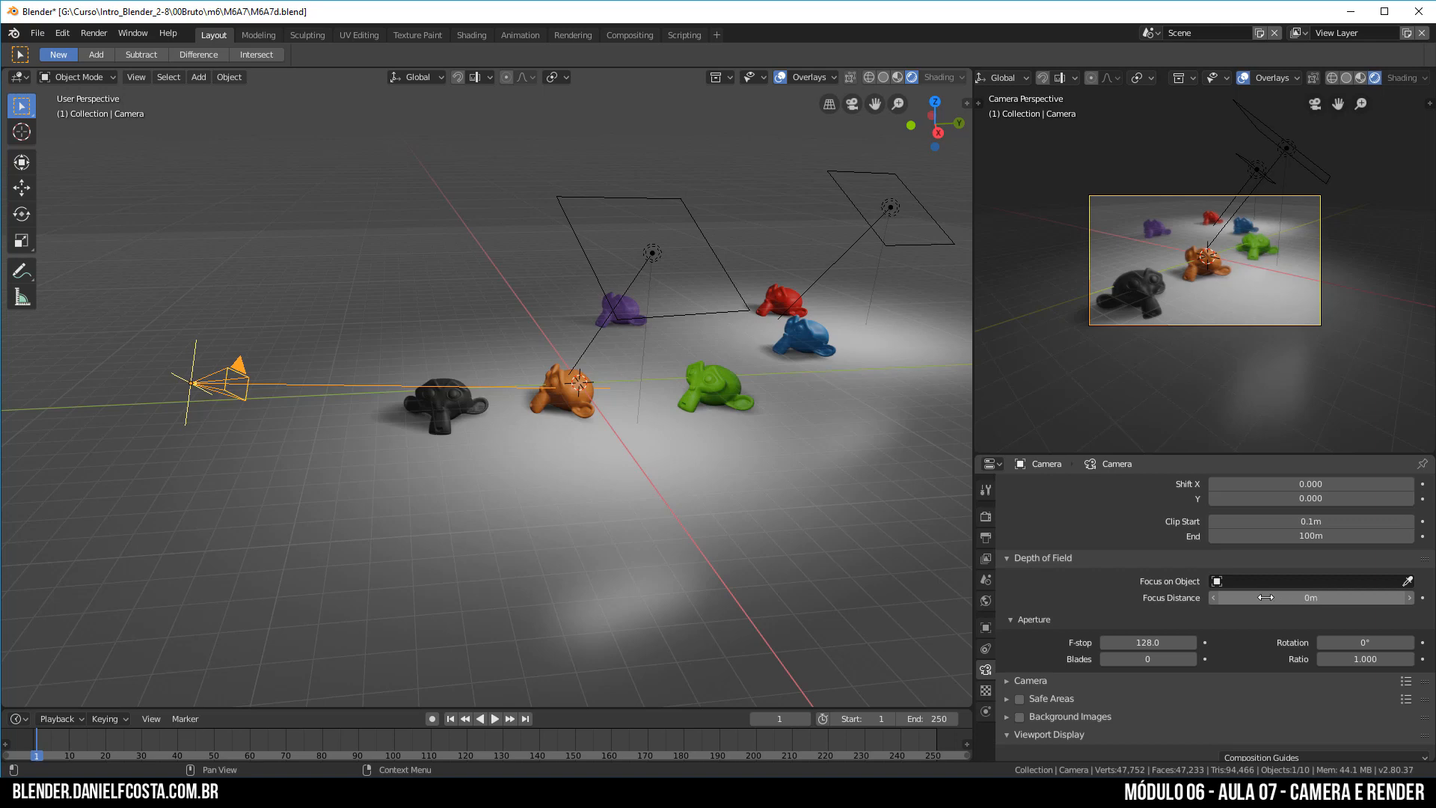
- Try the camera's focus distance at 15 m and 0.03 m, and leave it at 15 m on the orange monkey head
left_click_drag(1295, 601, 1410, 601)
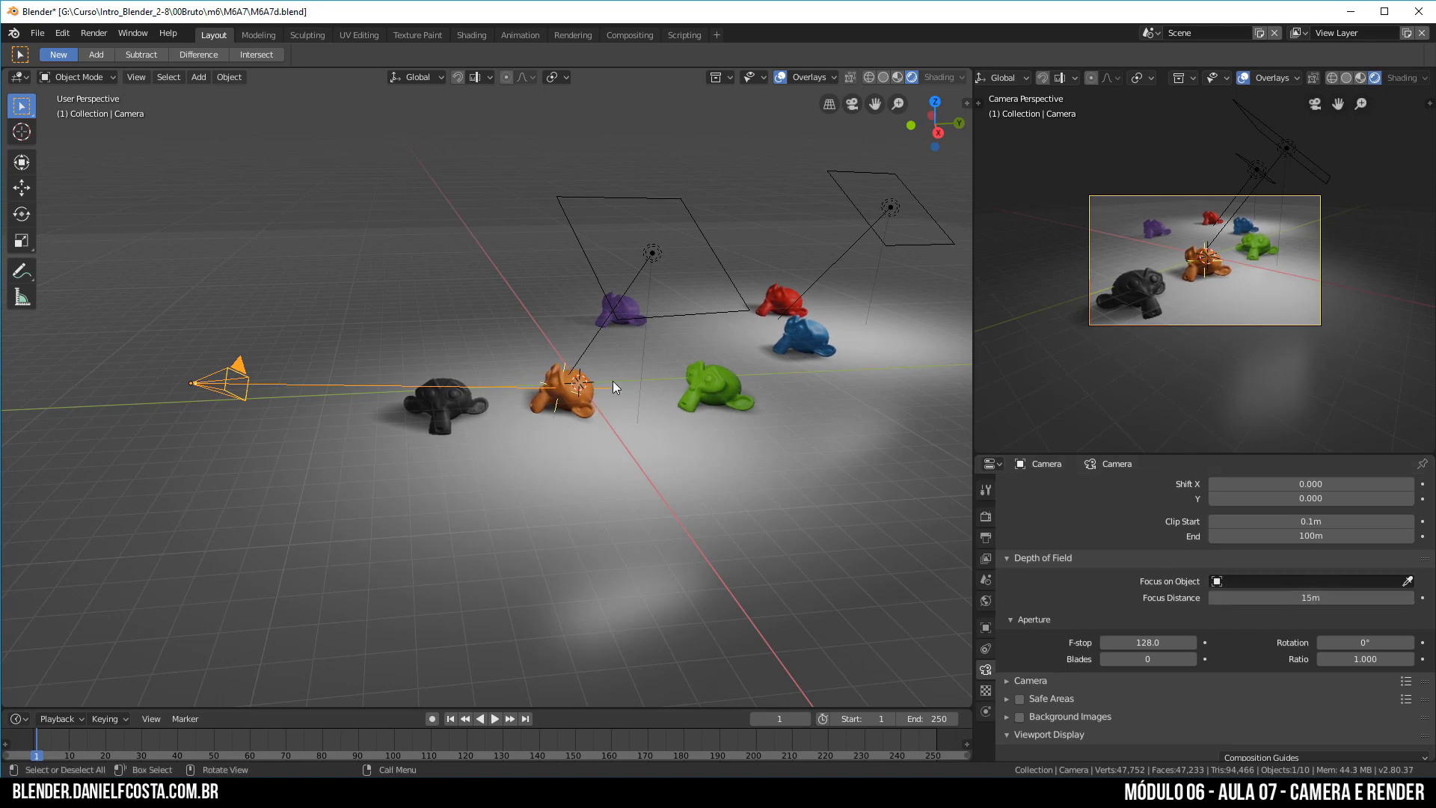
scroll(1283, 258, "up", 5)
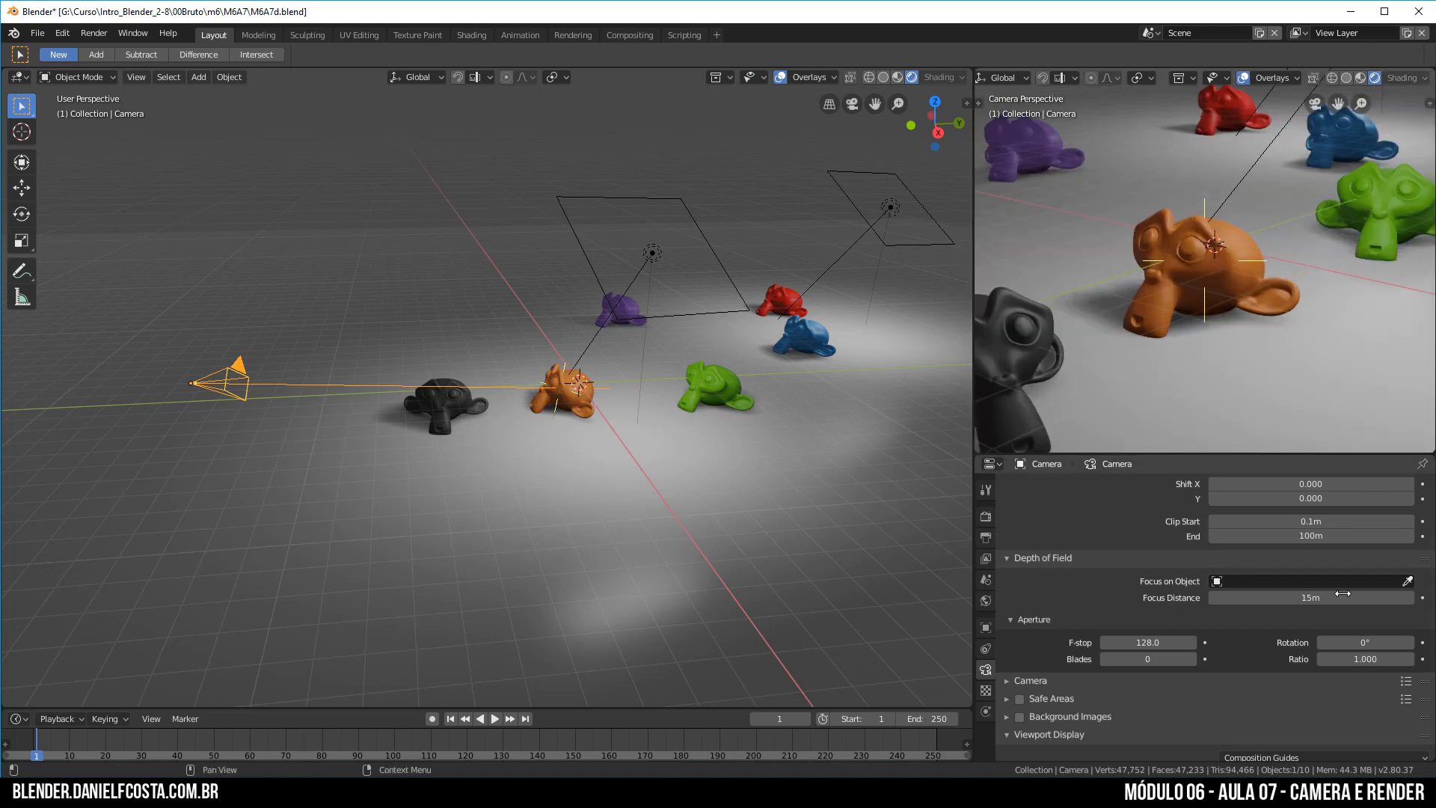
left_click_drag(1334, 608, 1189, 597)
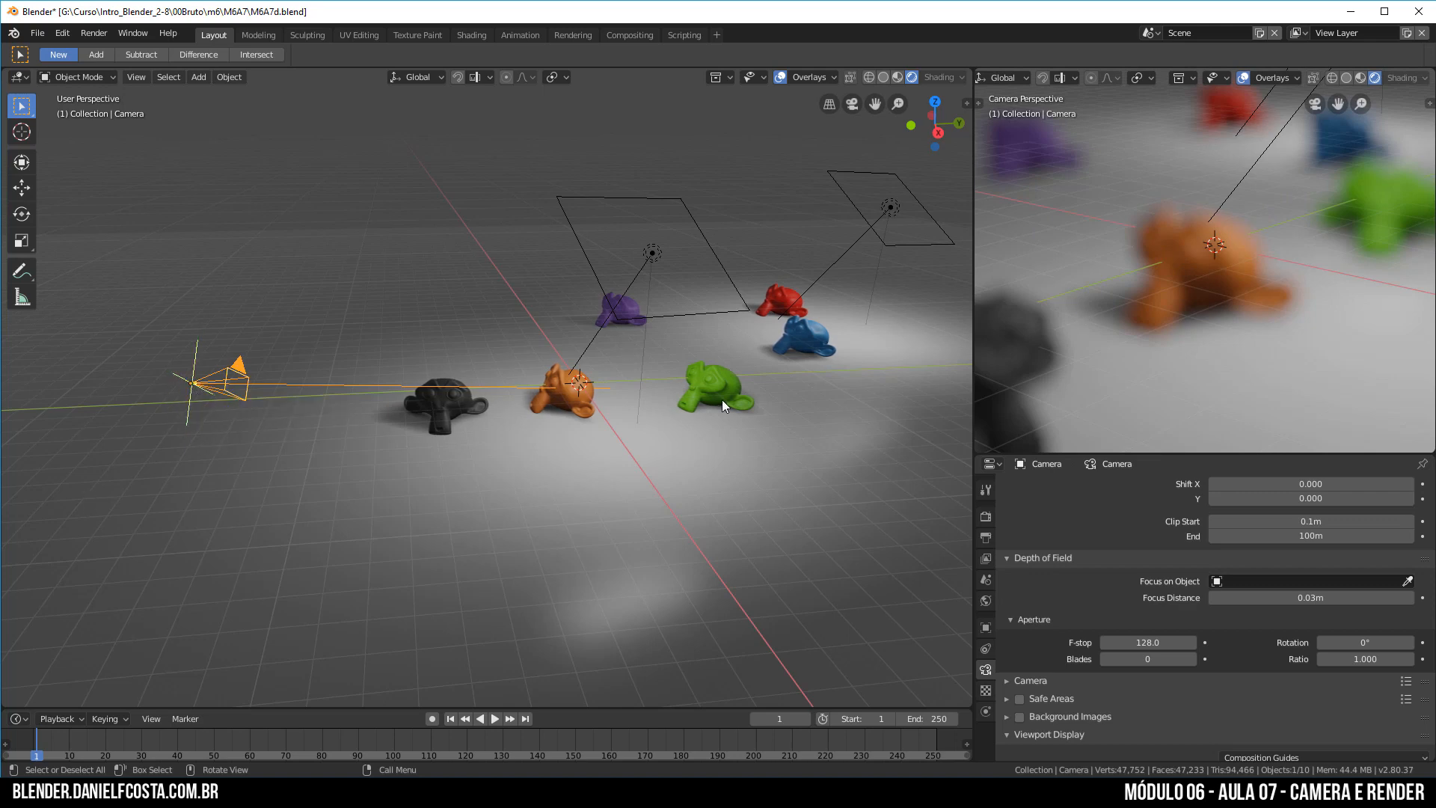
left_click_drag(1287, 597, 1413, 597)
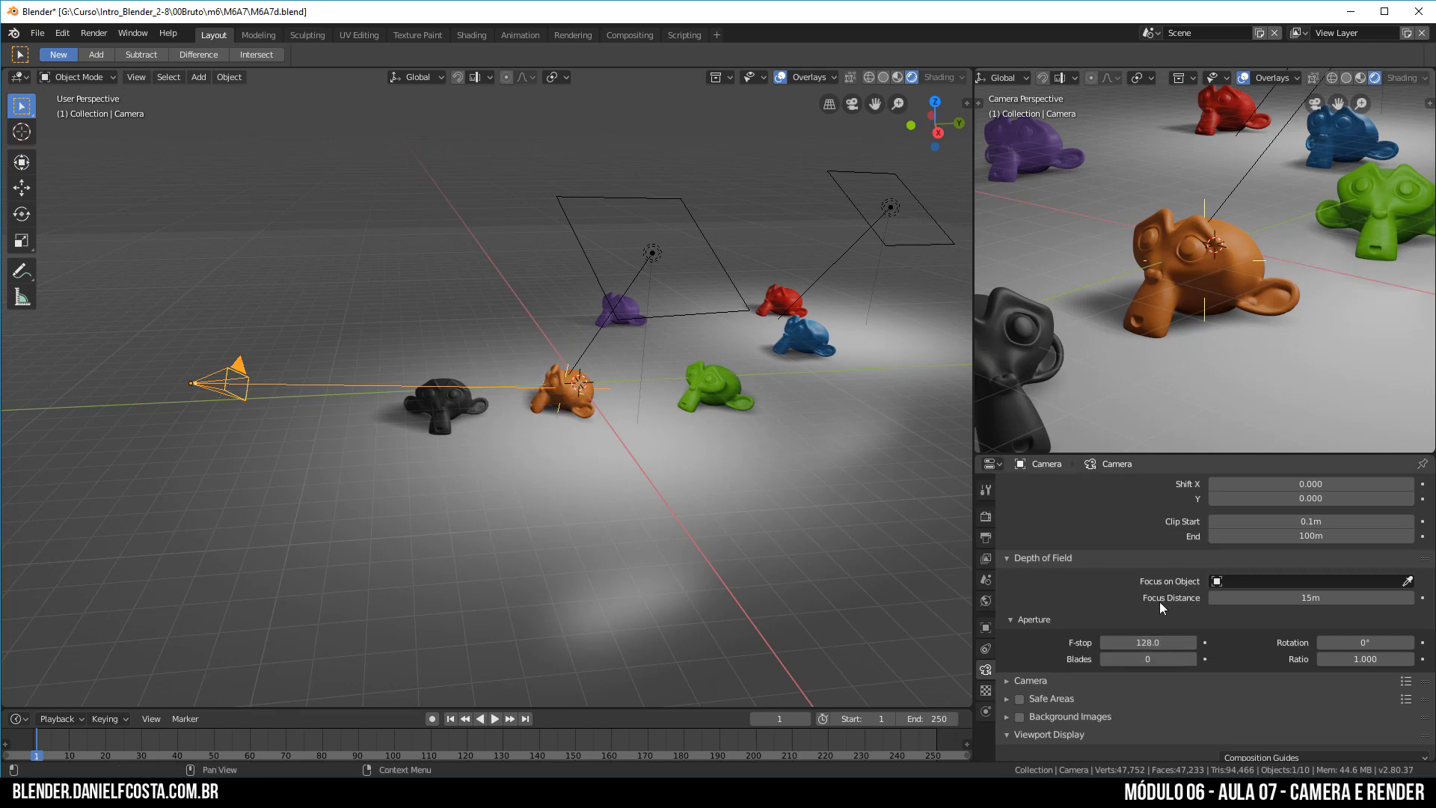
key("Home")
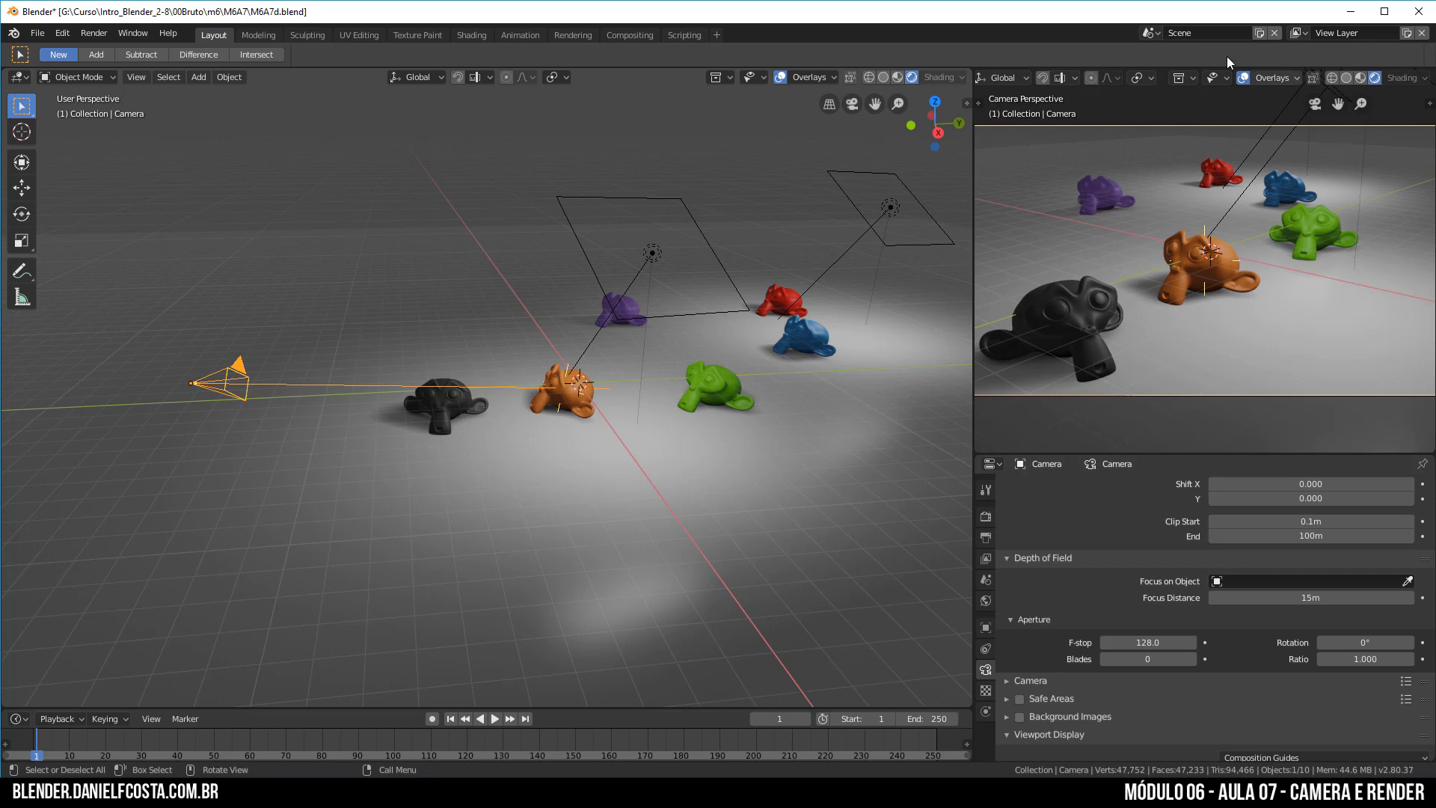
- Set the camera's aperture F-stop to 0.5 and check the blur on the blue and green monkey heads
double_click(1144, 642)
type("0.")
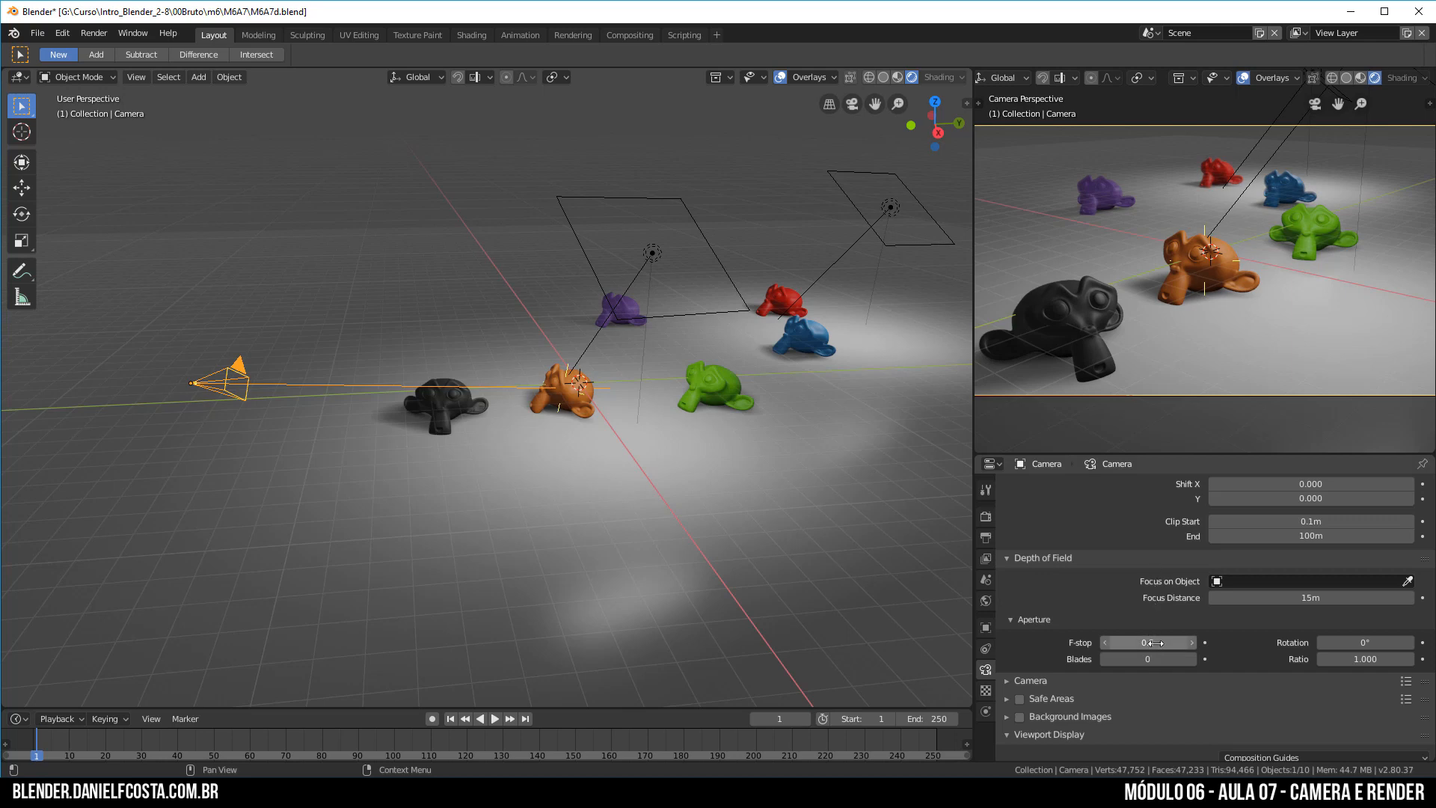
key("Return")
scroll(1254, 226, "up", 2)
scroll(1254, 225, "up", 5)
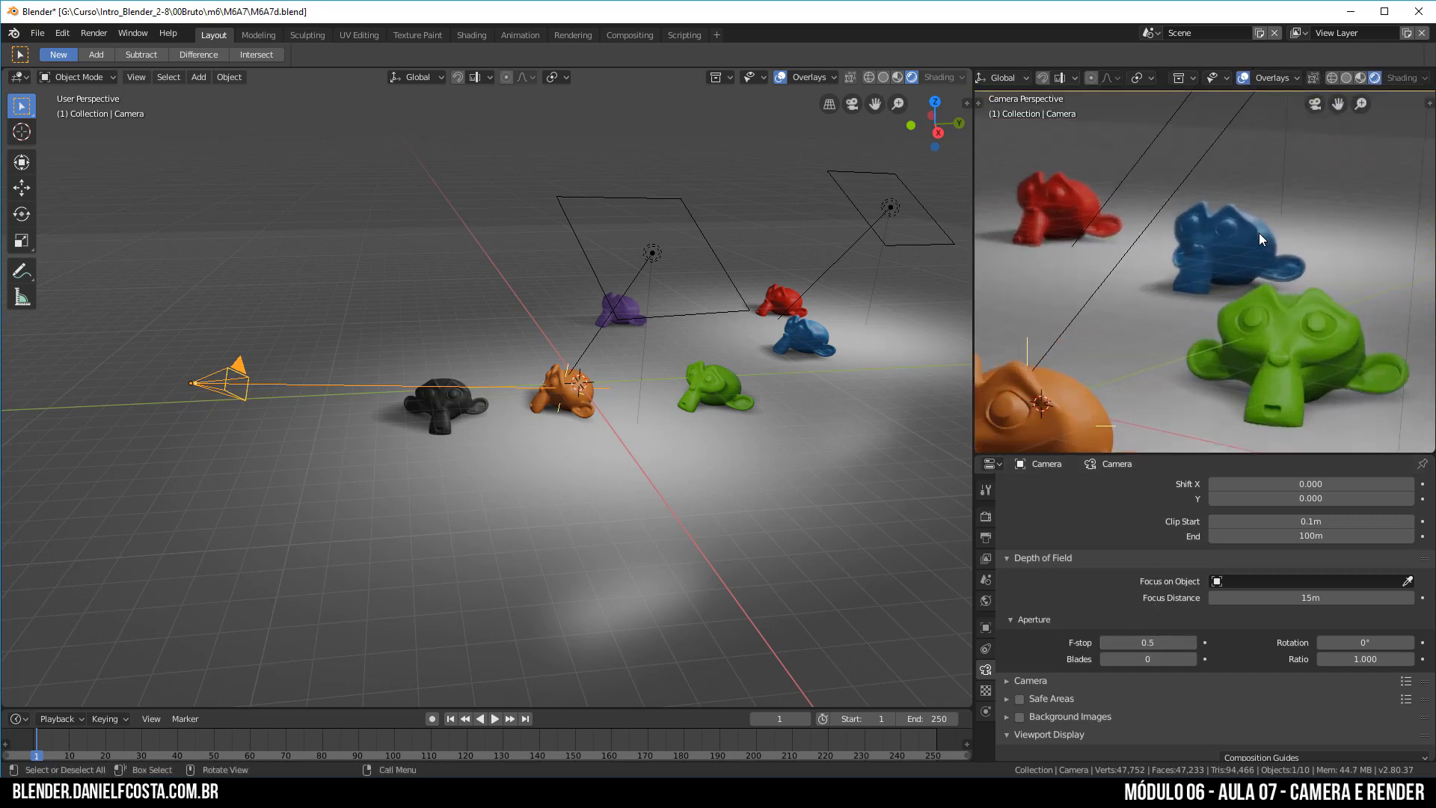
- Lower the camera's aperture F-stop to 0.1 and compare the blur across the monkey heads in the camera view
double_click(1146, 644)
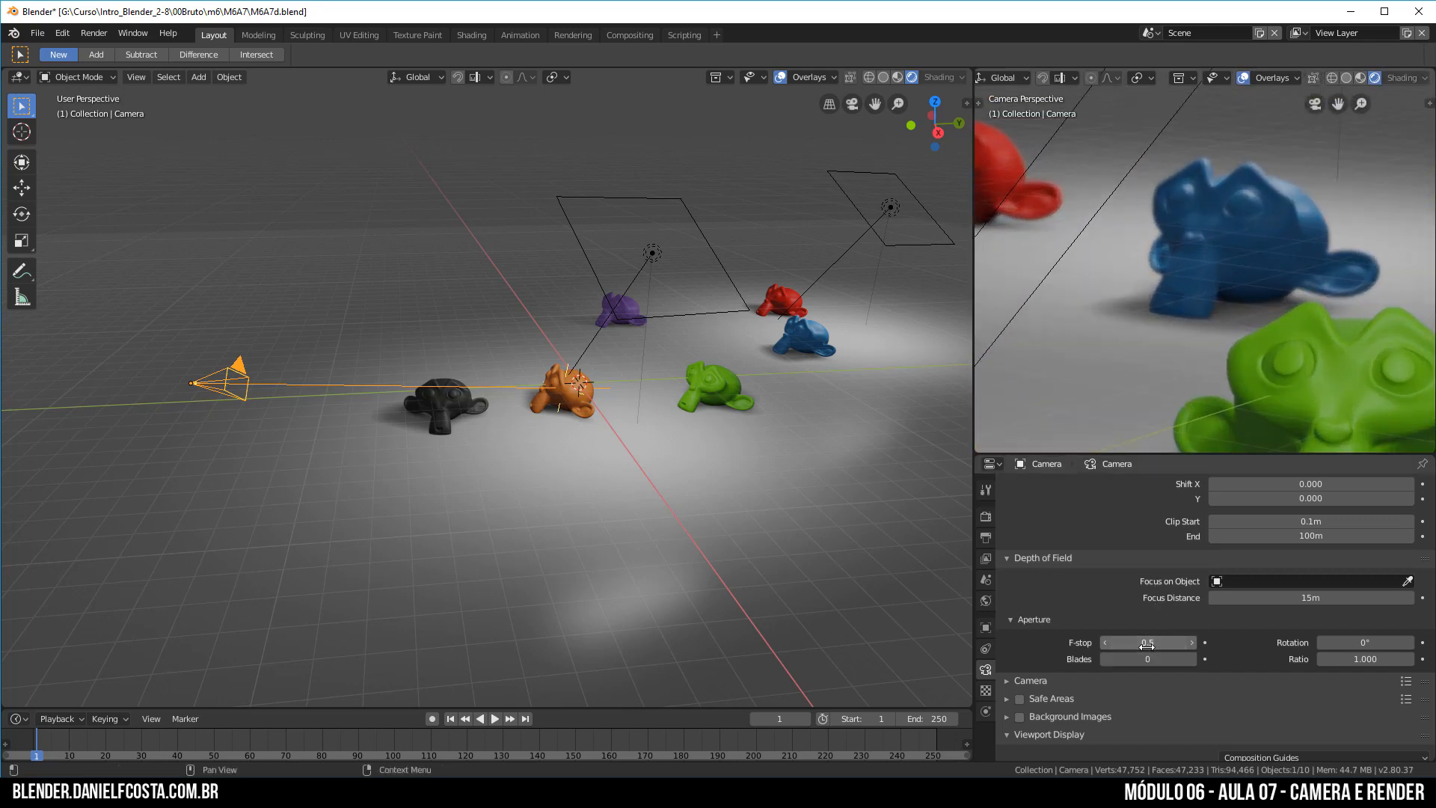
type("0.1")
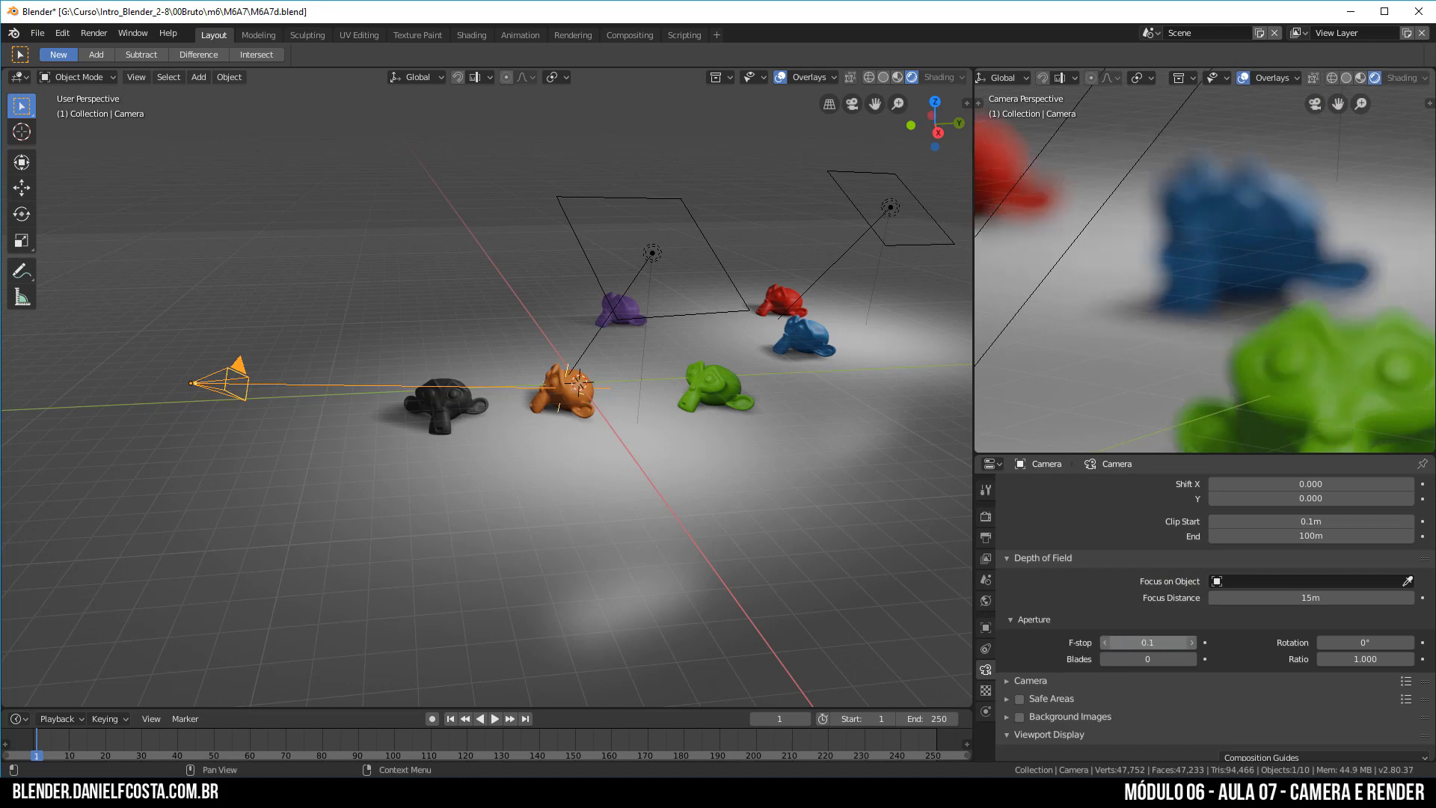
key("Return")
scroll(1199, 340, "down", 5)
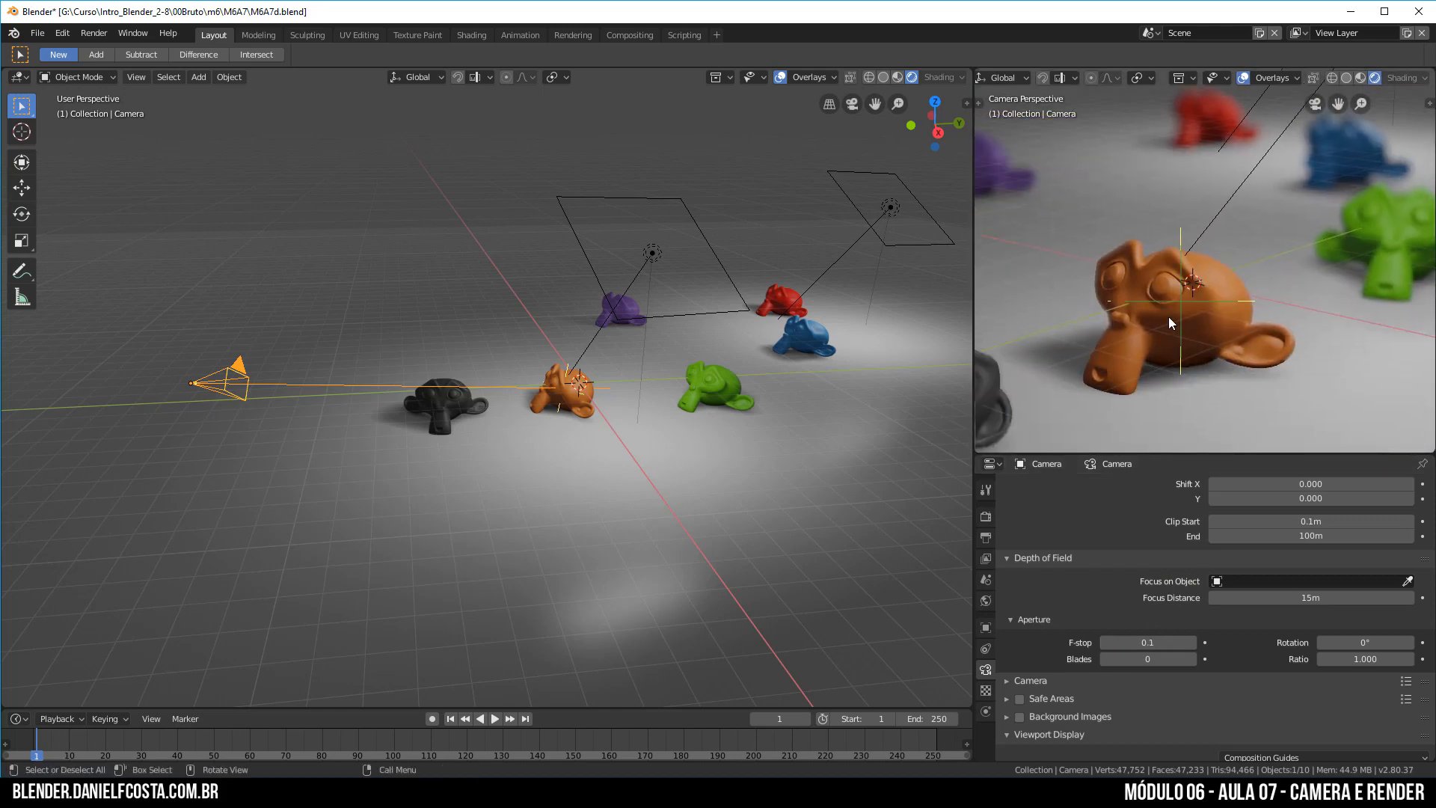
scroll(1253, 302, "down", 3)
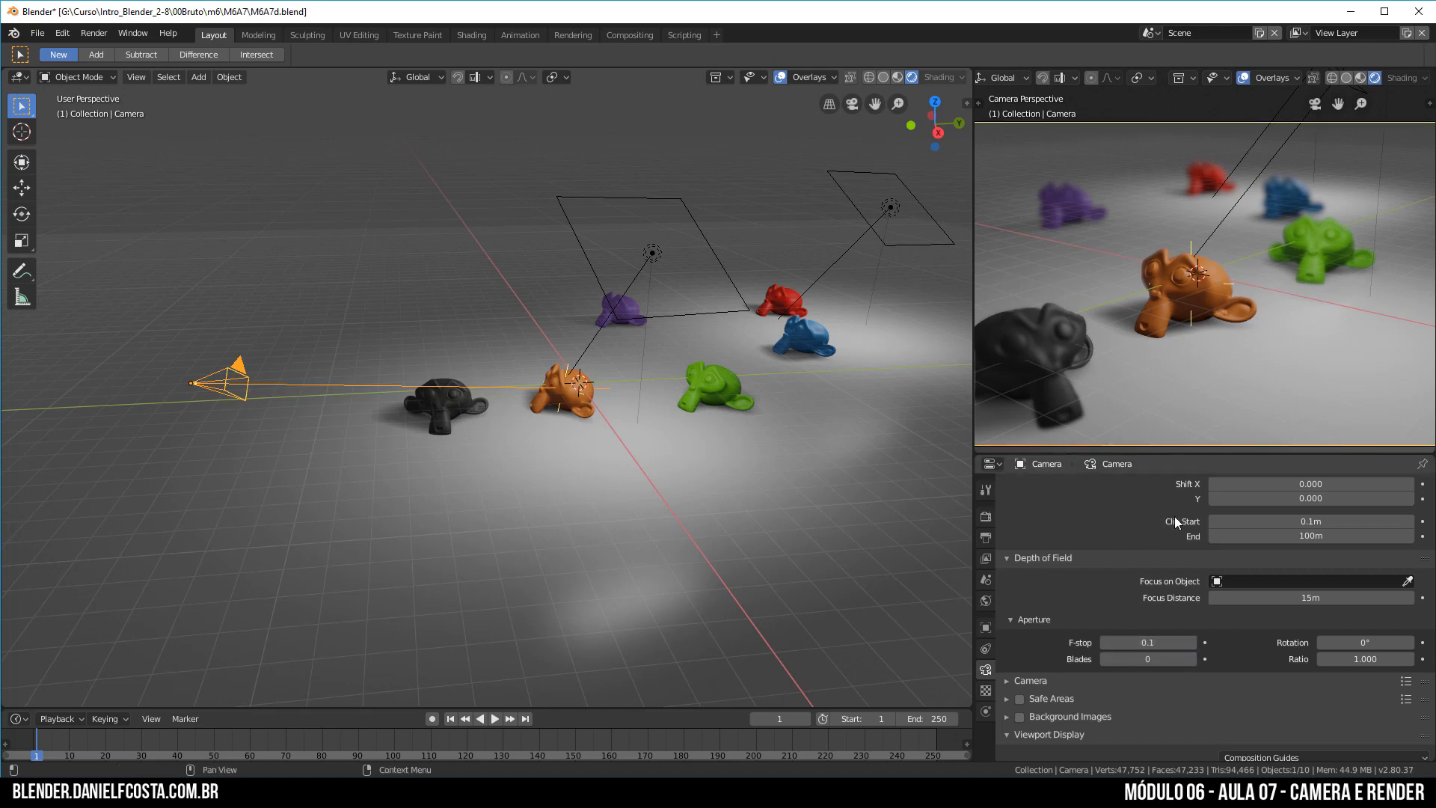
- Try aperture ratios of 0.1 and 5 to compare how they distort the camera's blur
scroll(596, 404, "up", 4)
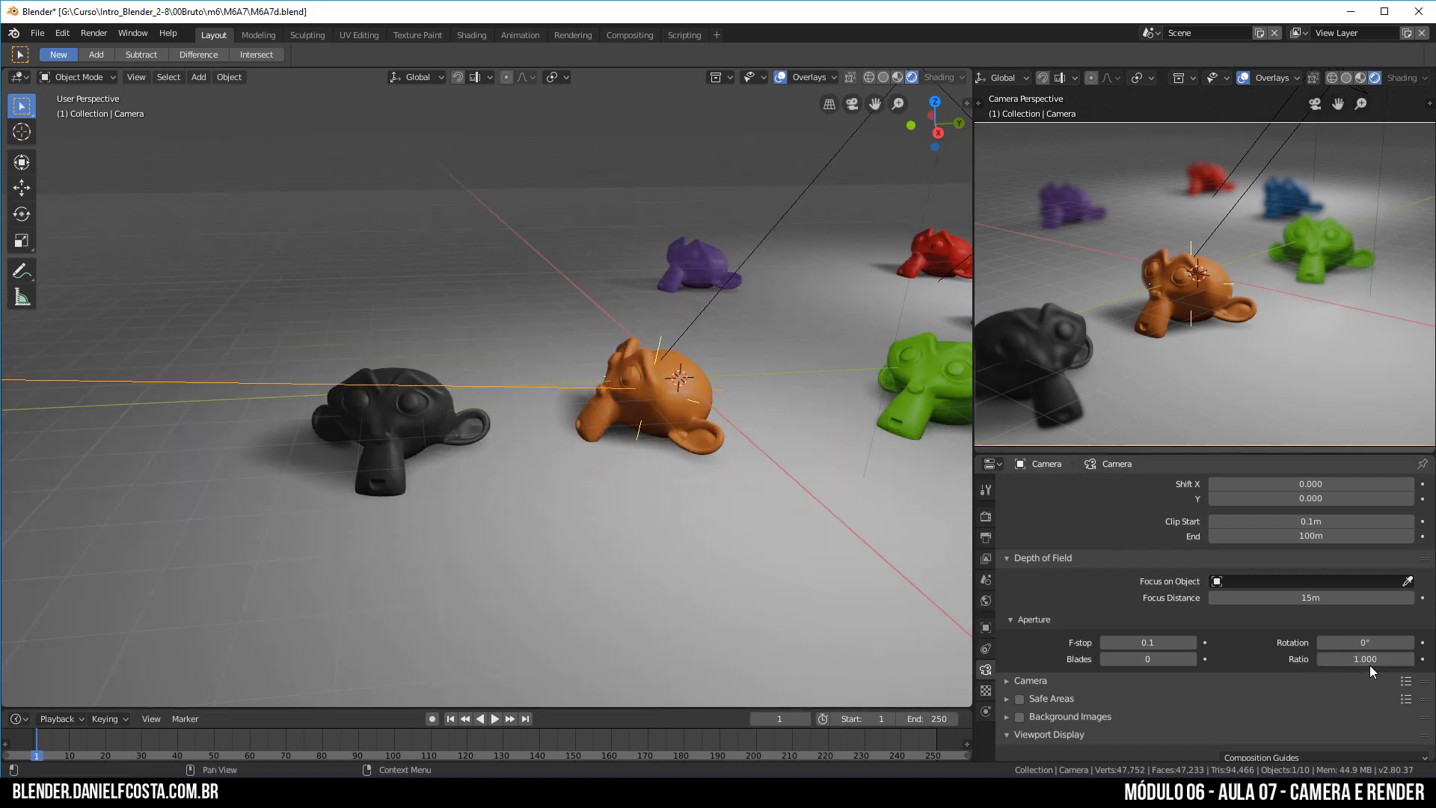
left_click(1365, 659)
type("0.1")
key("Return")
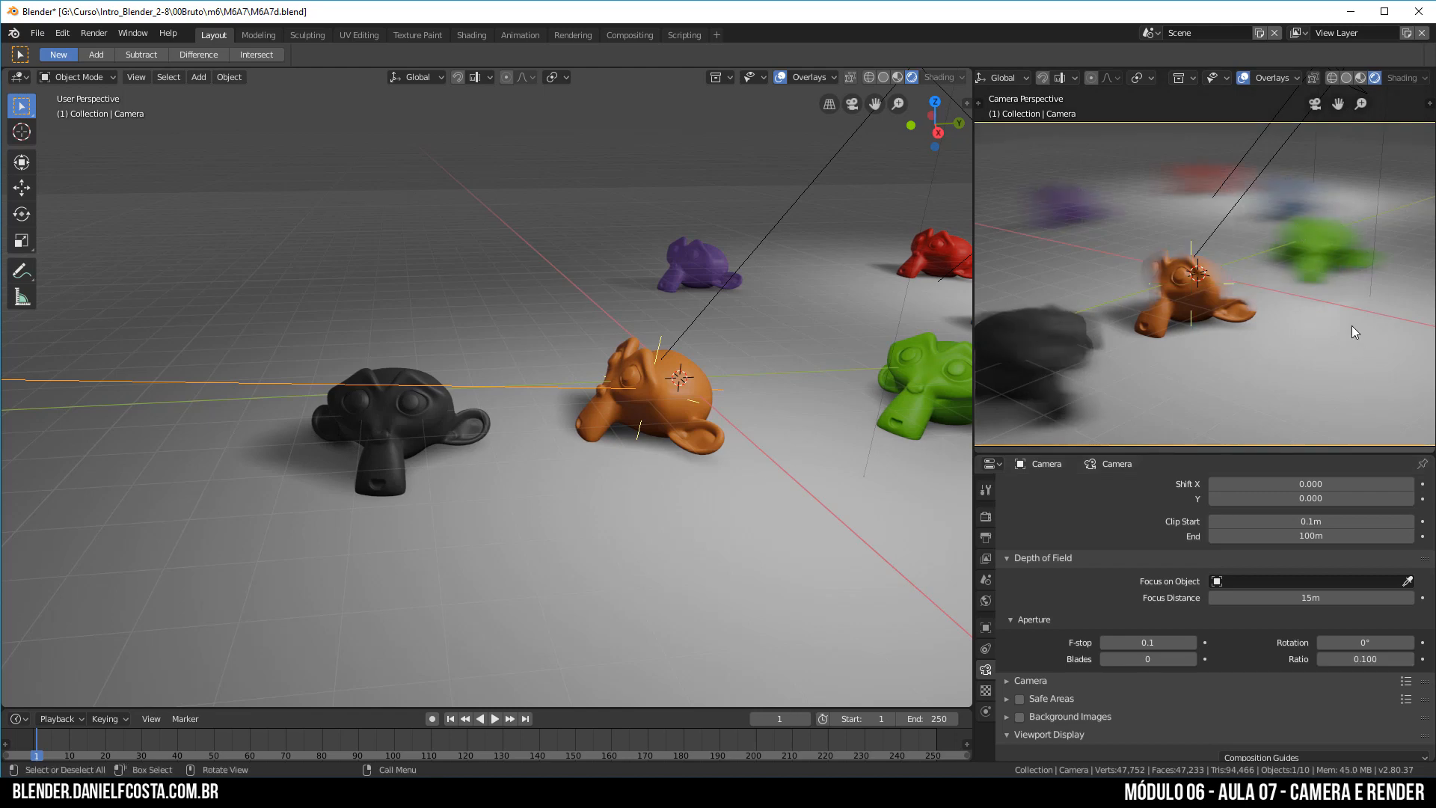
left_click(1365, 659)
type("5")
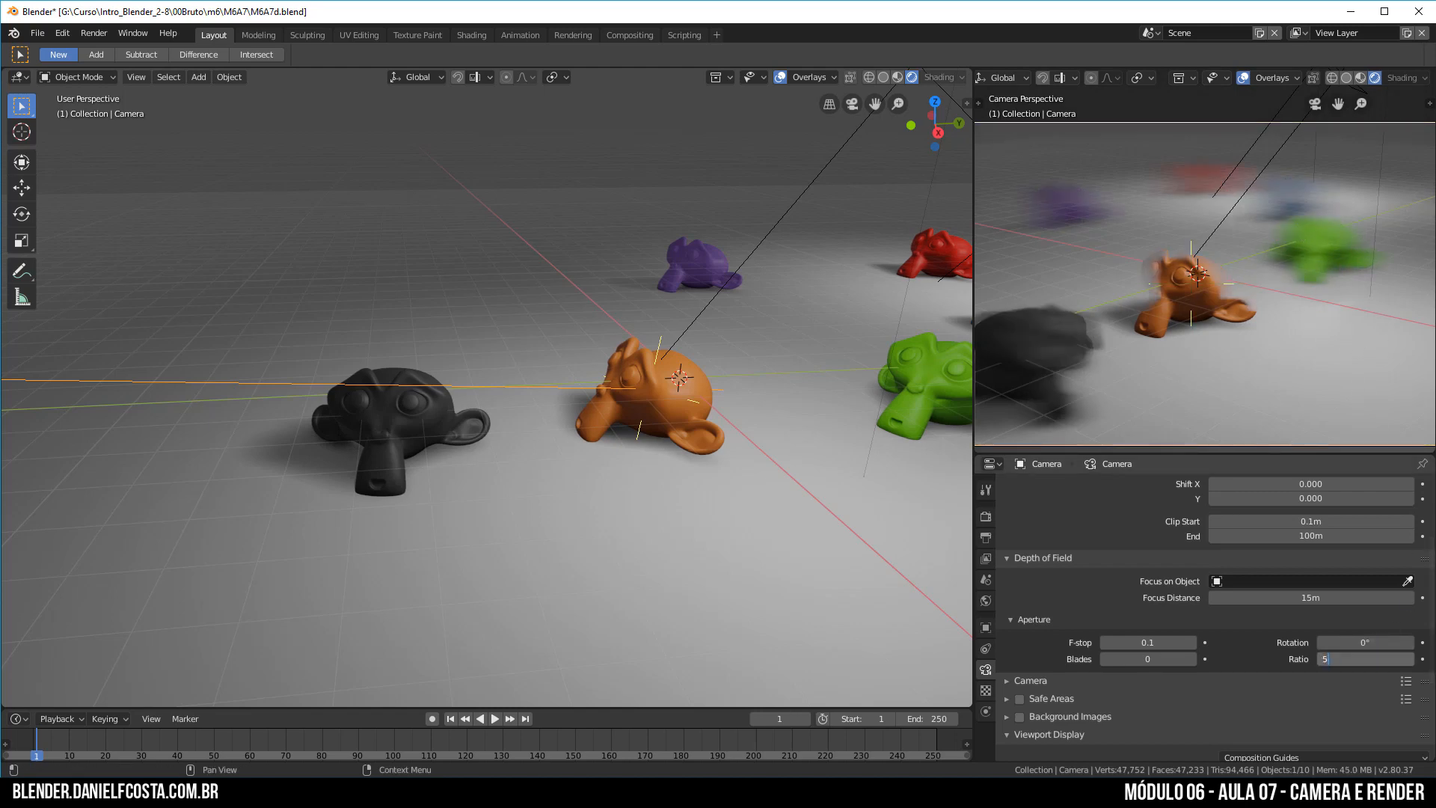
key("Return")
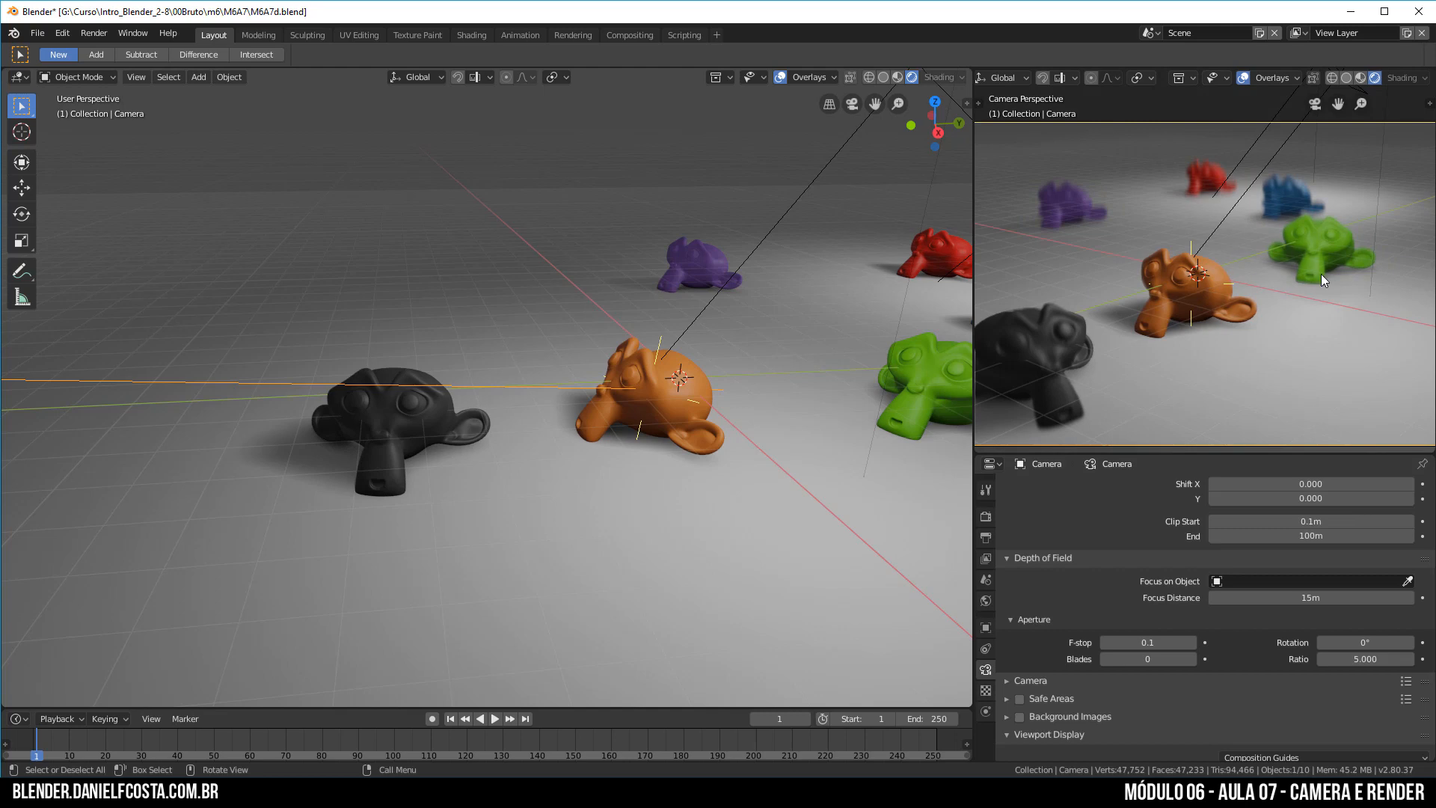
- Set the camera's aperture ratio to 0.5
left_click(1330, 659)
type("0.")
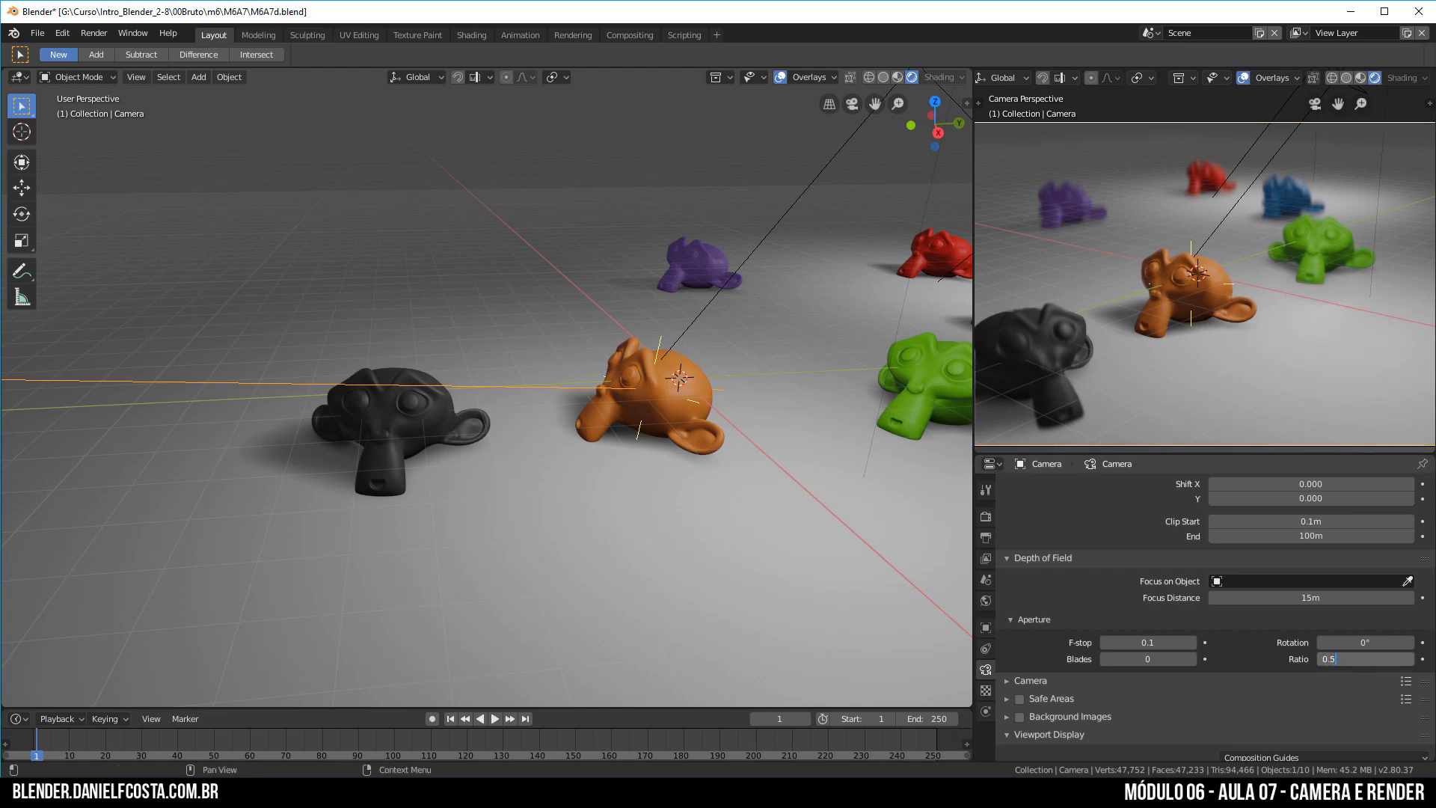
key("Return")
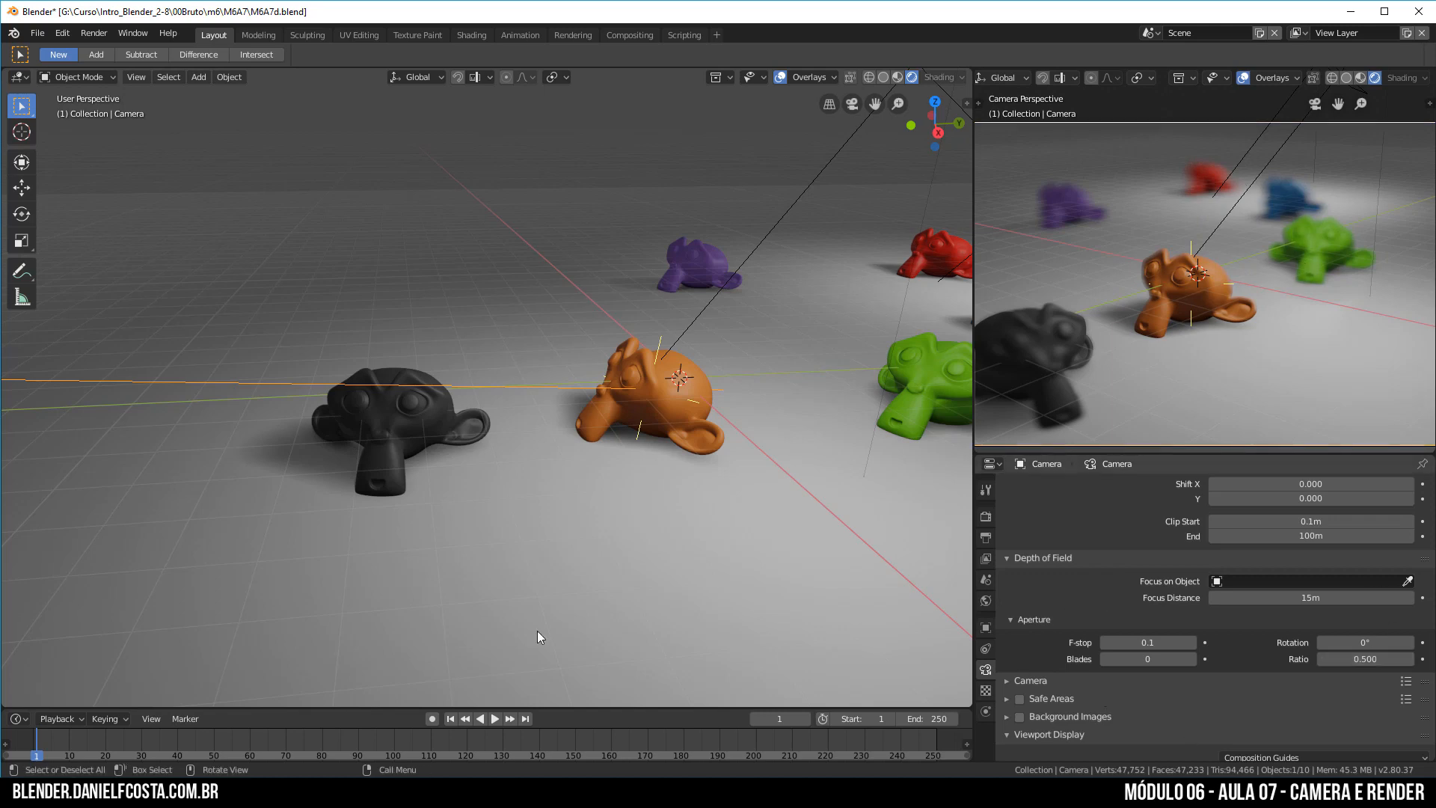
scroll(499, 473, "down", 5)
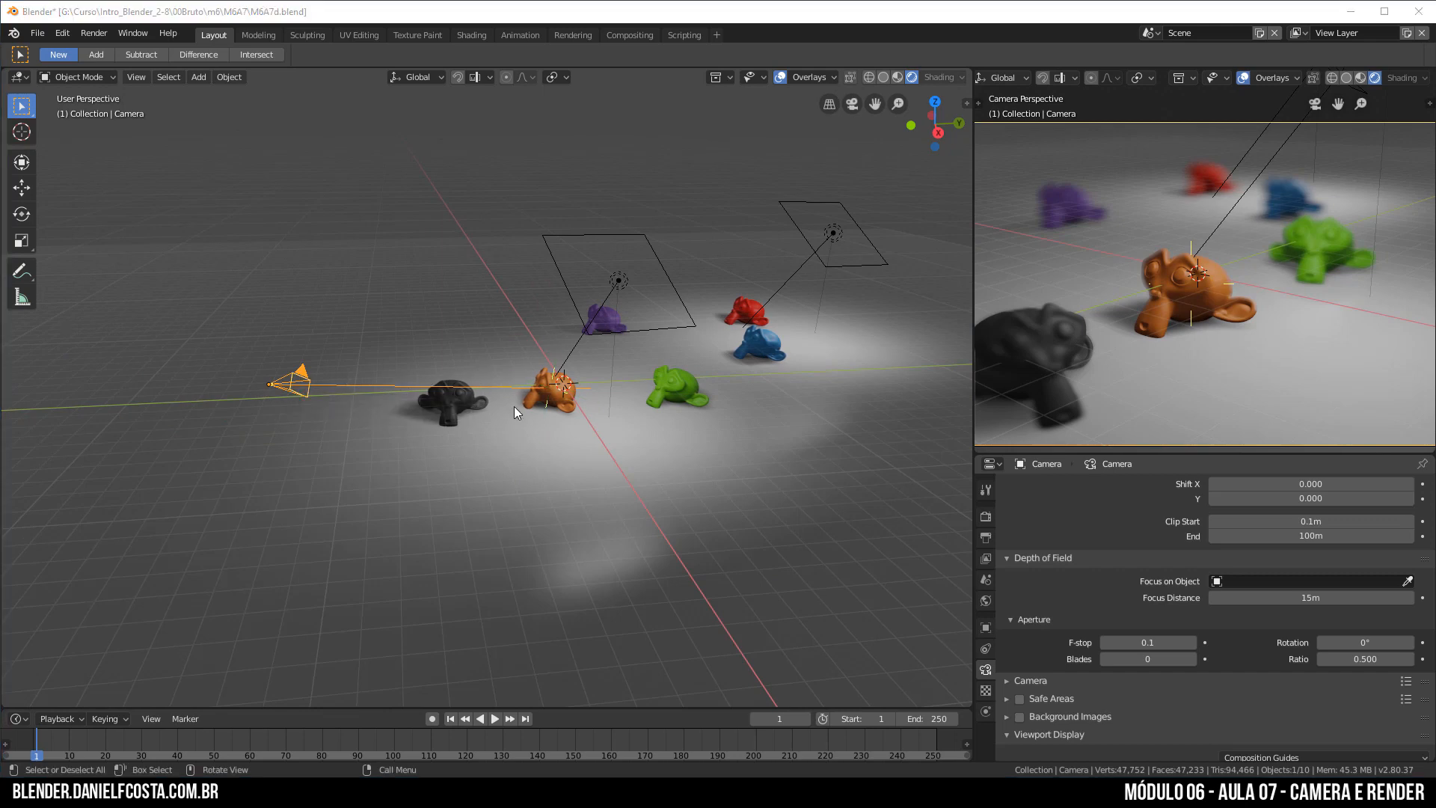
key("r")
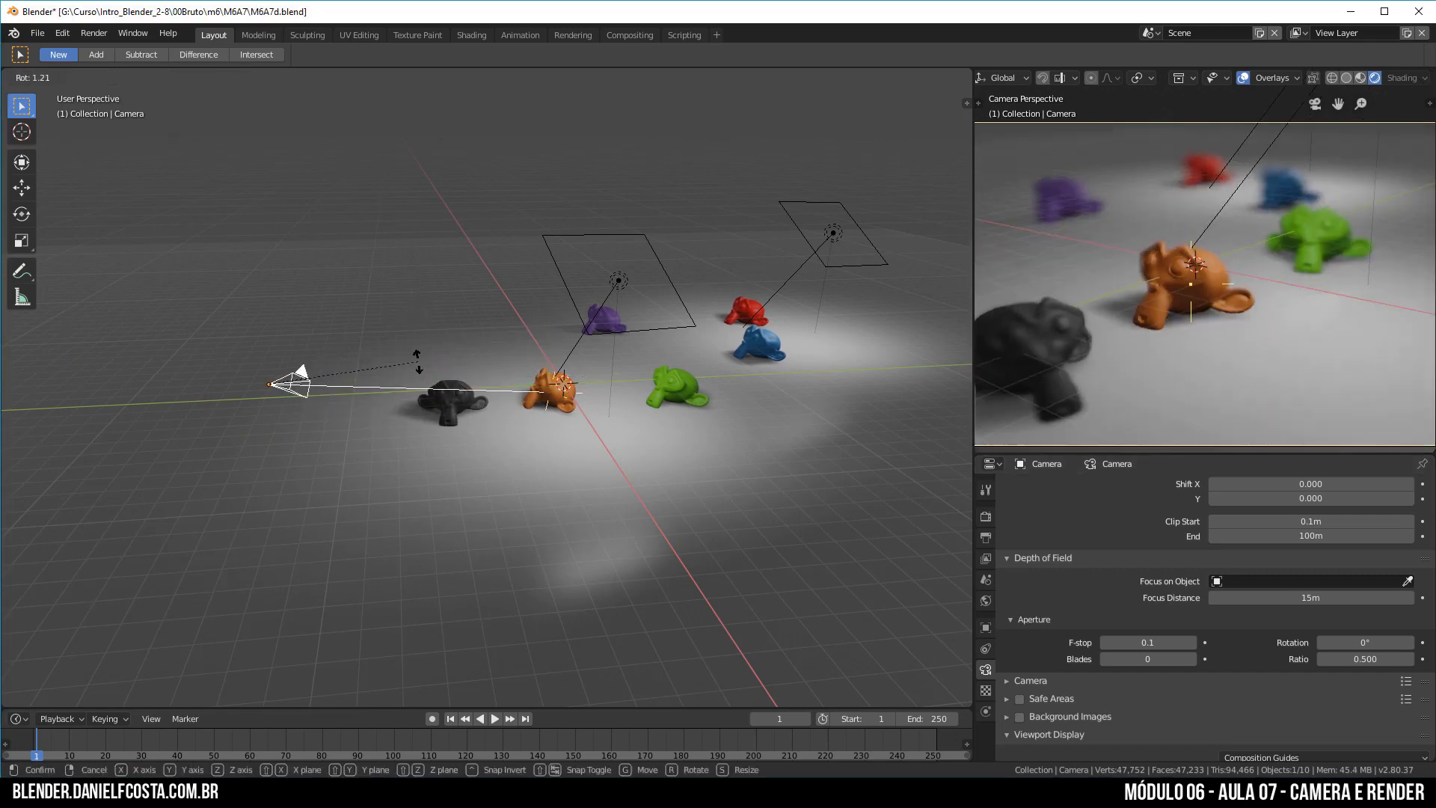
key("x")
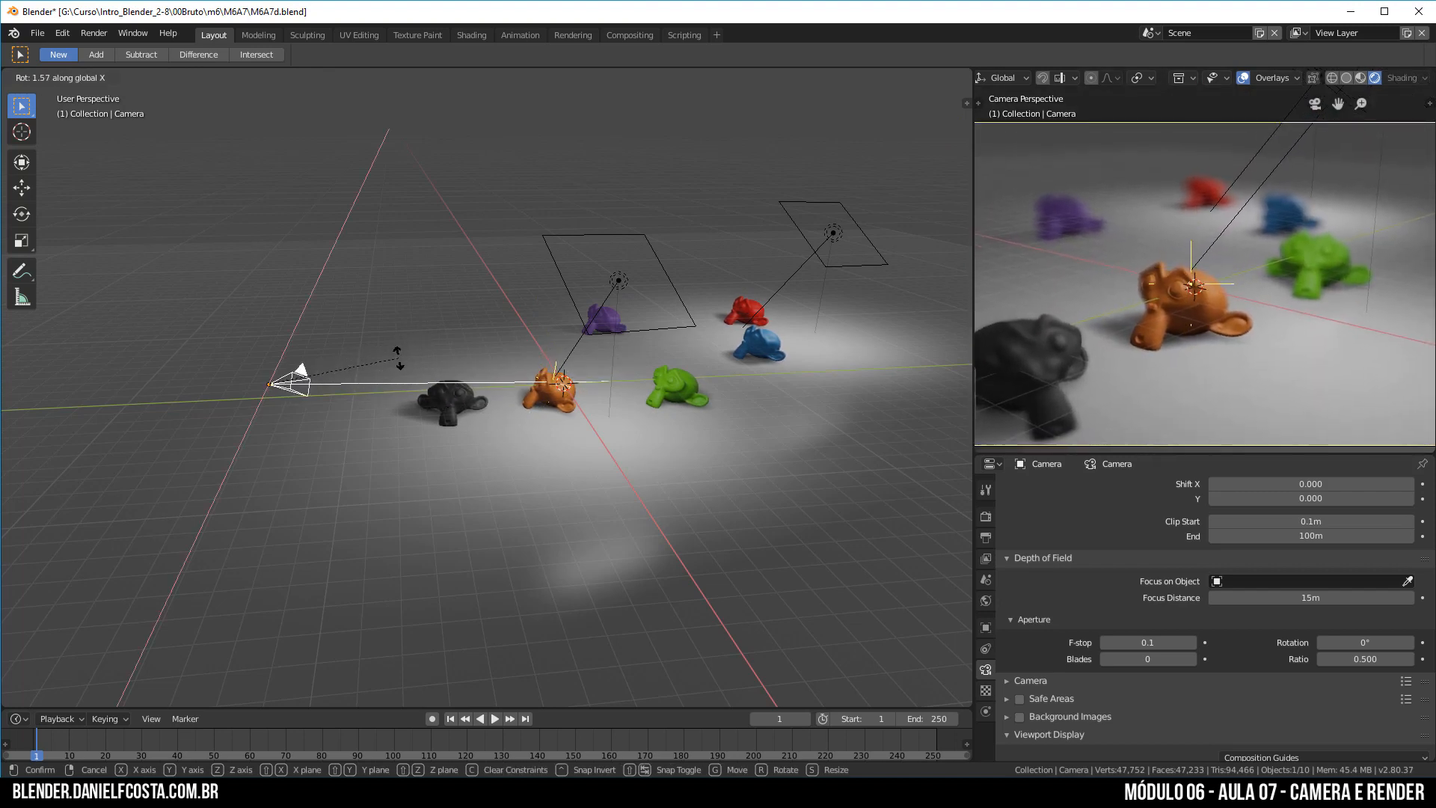
left_click(362, 403)
key("s")
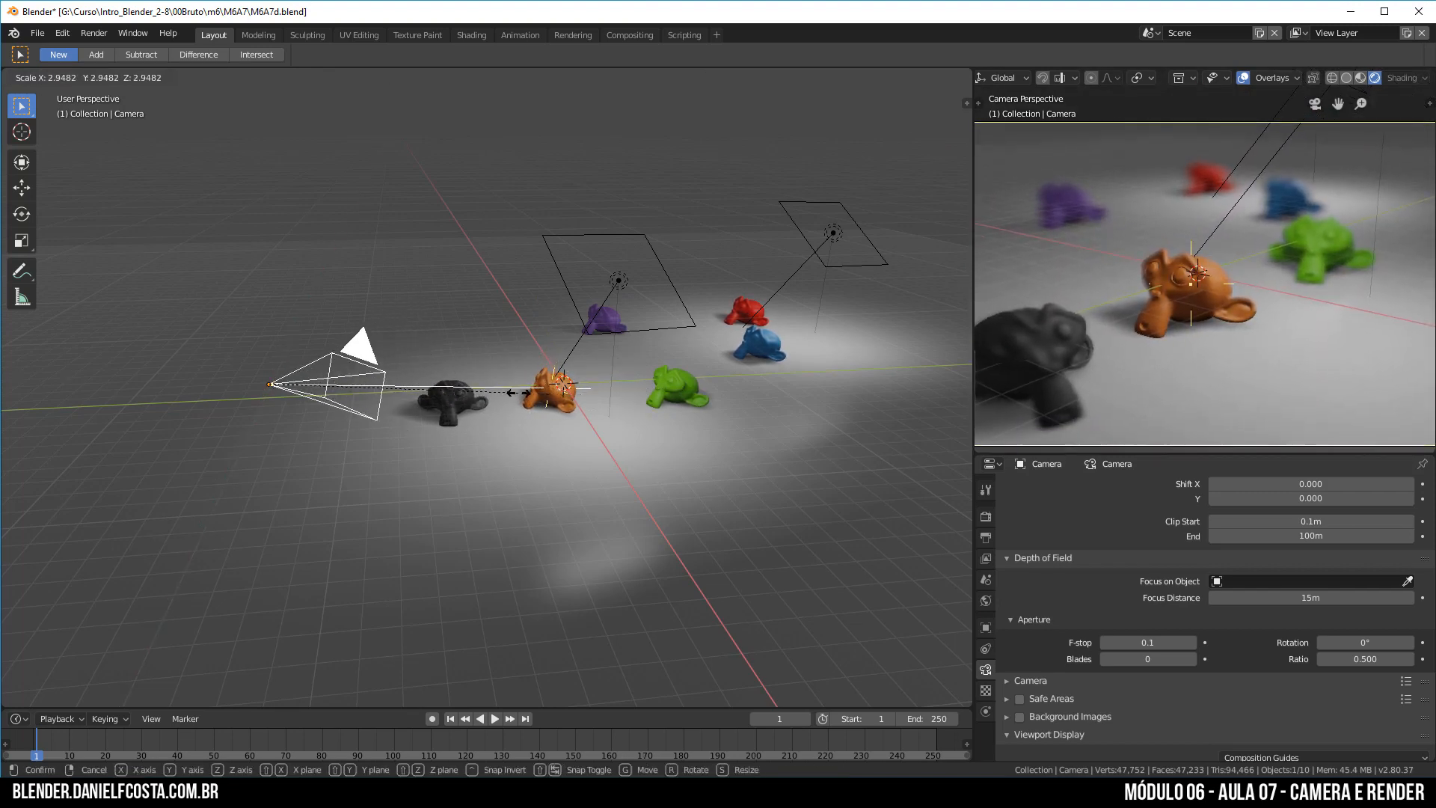
left_click(322, 366)
middle_click_drag(347, 405, 550, 400, "shift")
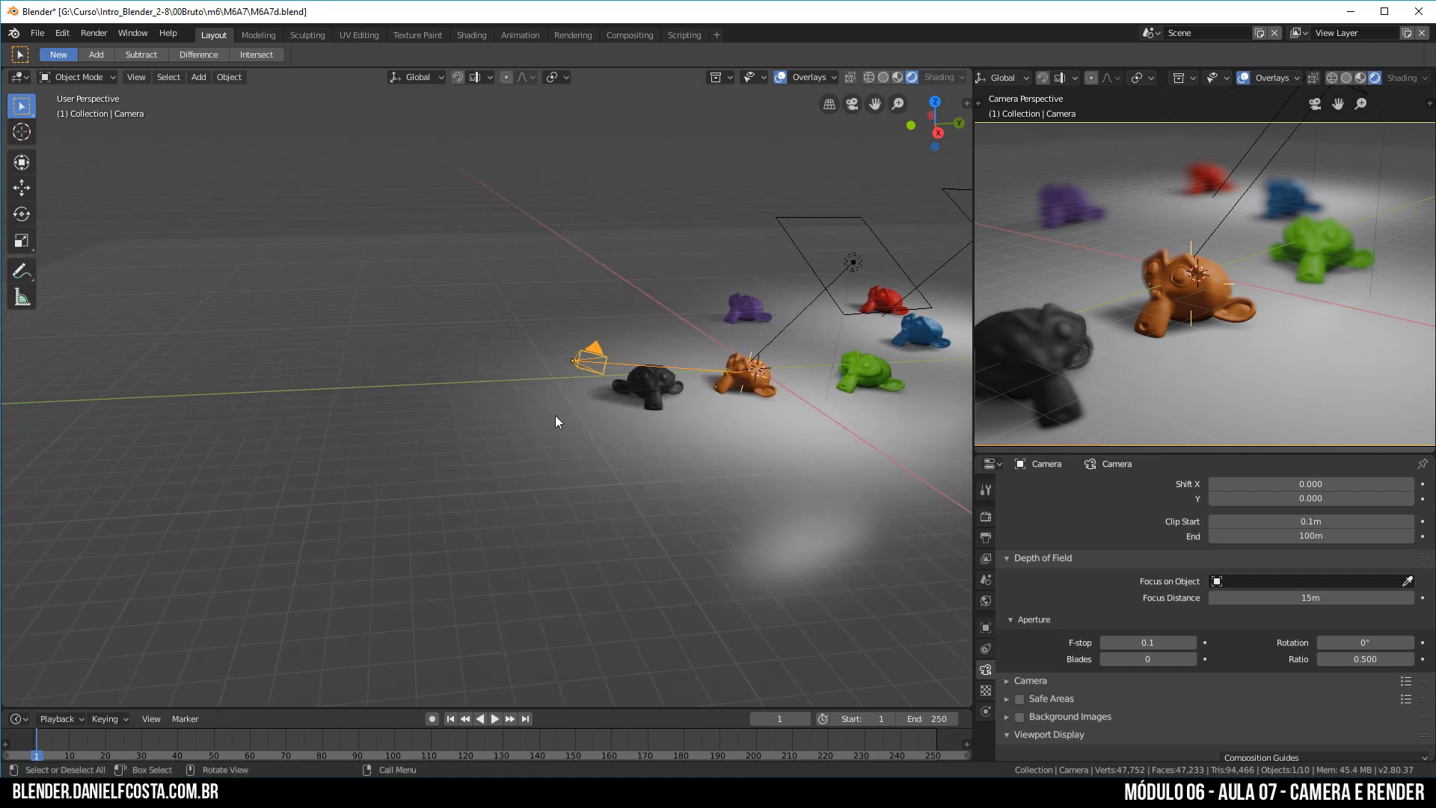
scroll(643, 412, "up", 2)
key("r")
left_click(729, 347)
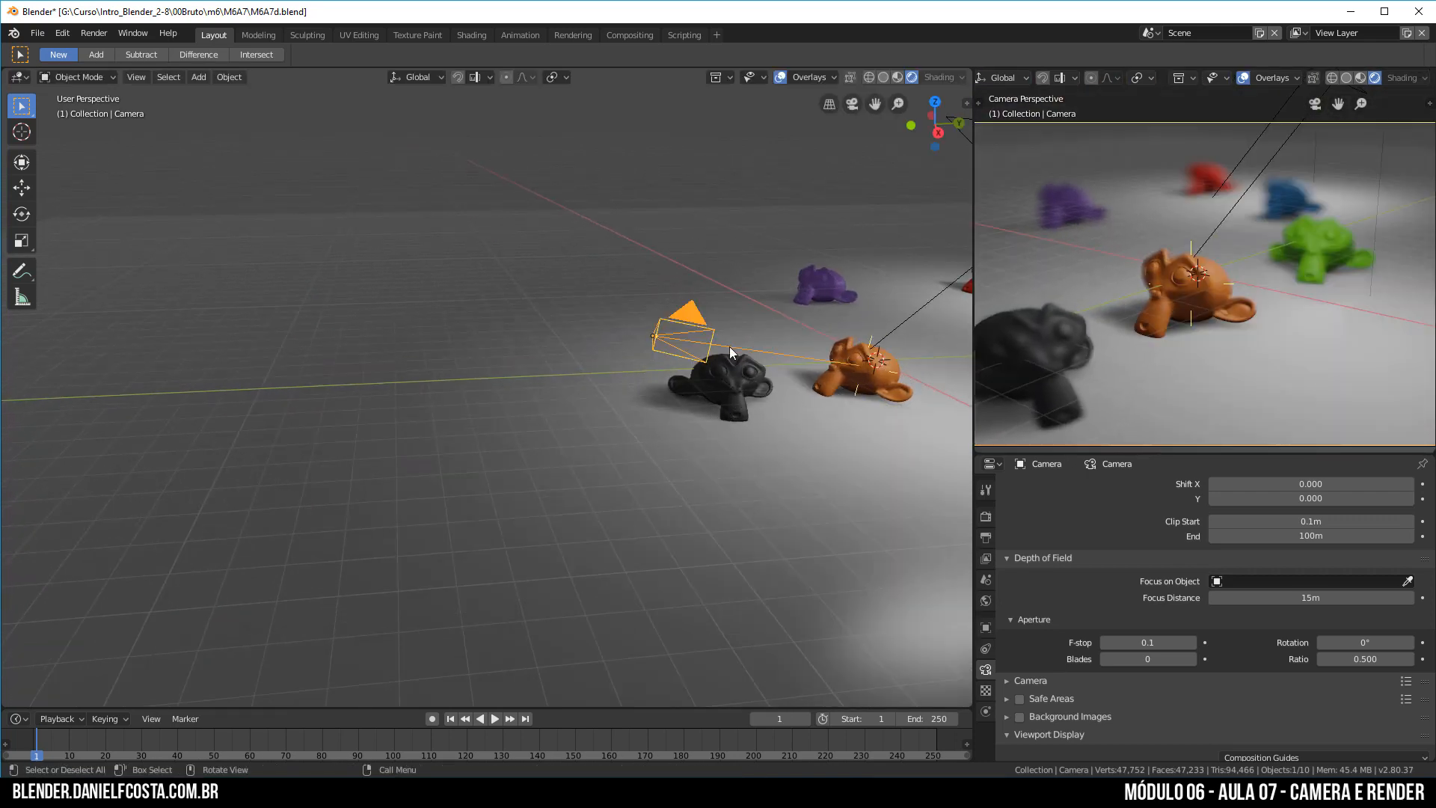
key("g")
left_click(721, 371)
- Show the camera view in the main viewport and turn on the camera's safe areas
scroll(1227, 311, "down", 4)
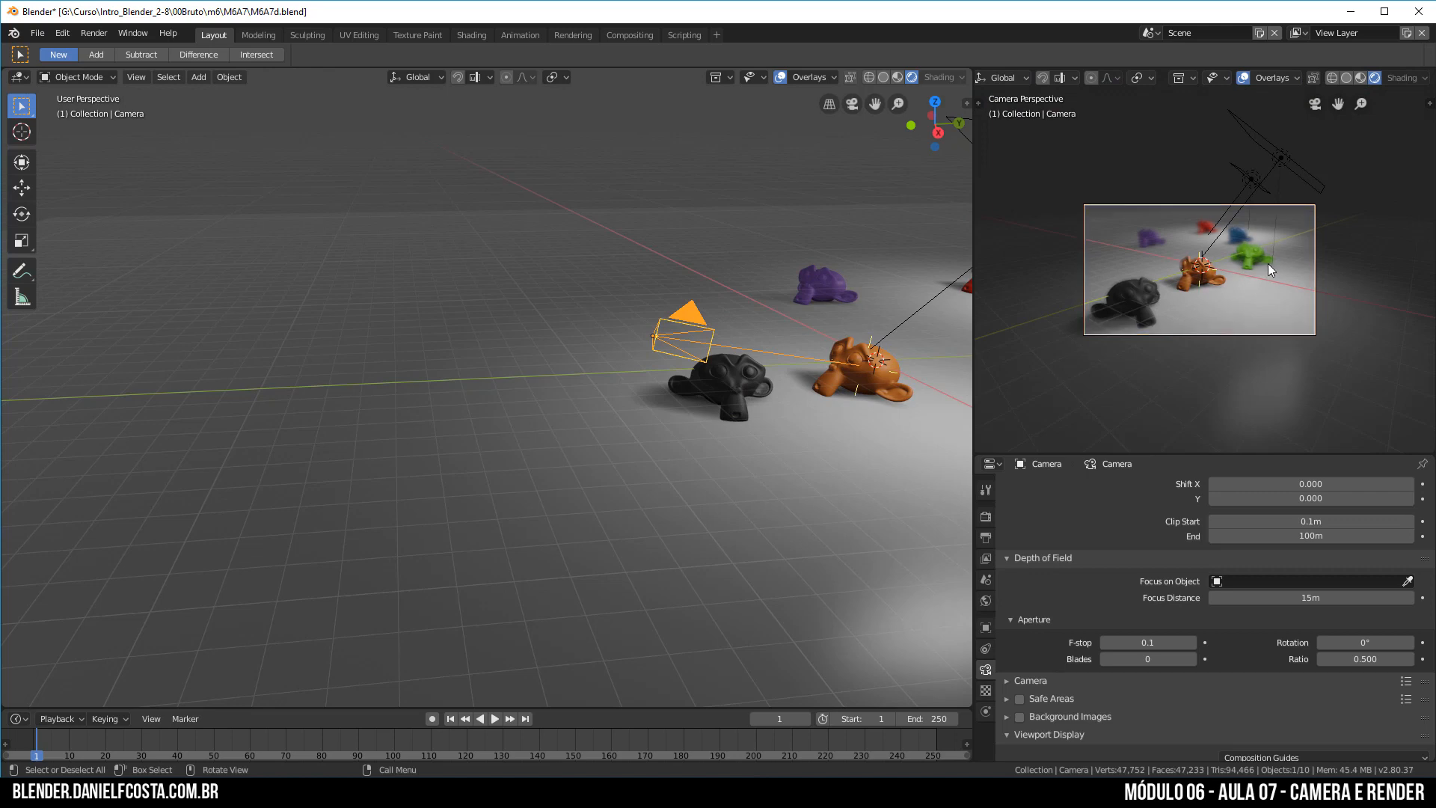
scroll(1241, 307, "up", 6)
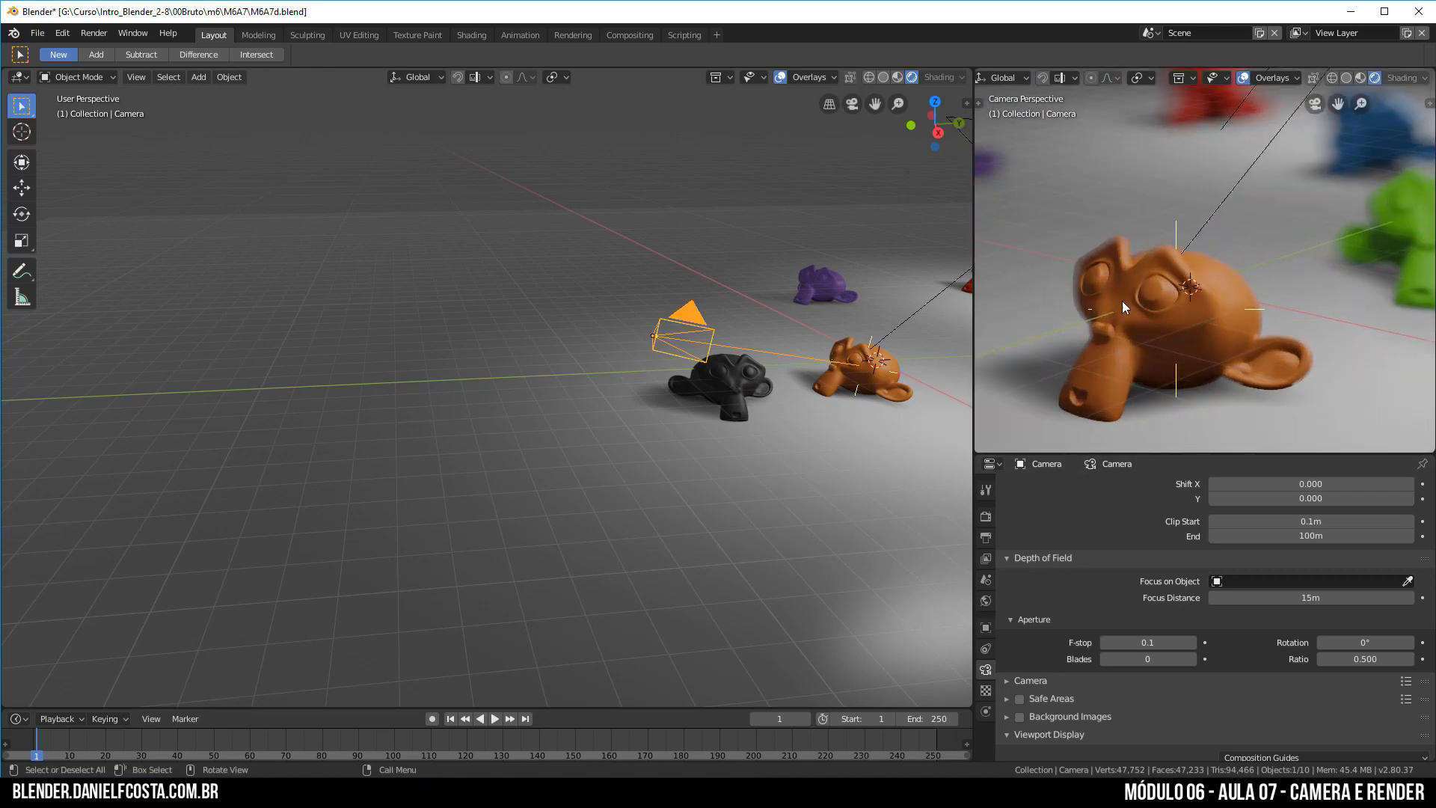
scroll(800, 339, "down", 3)
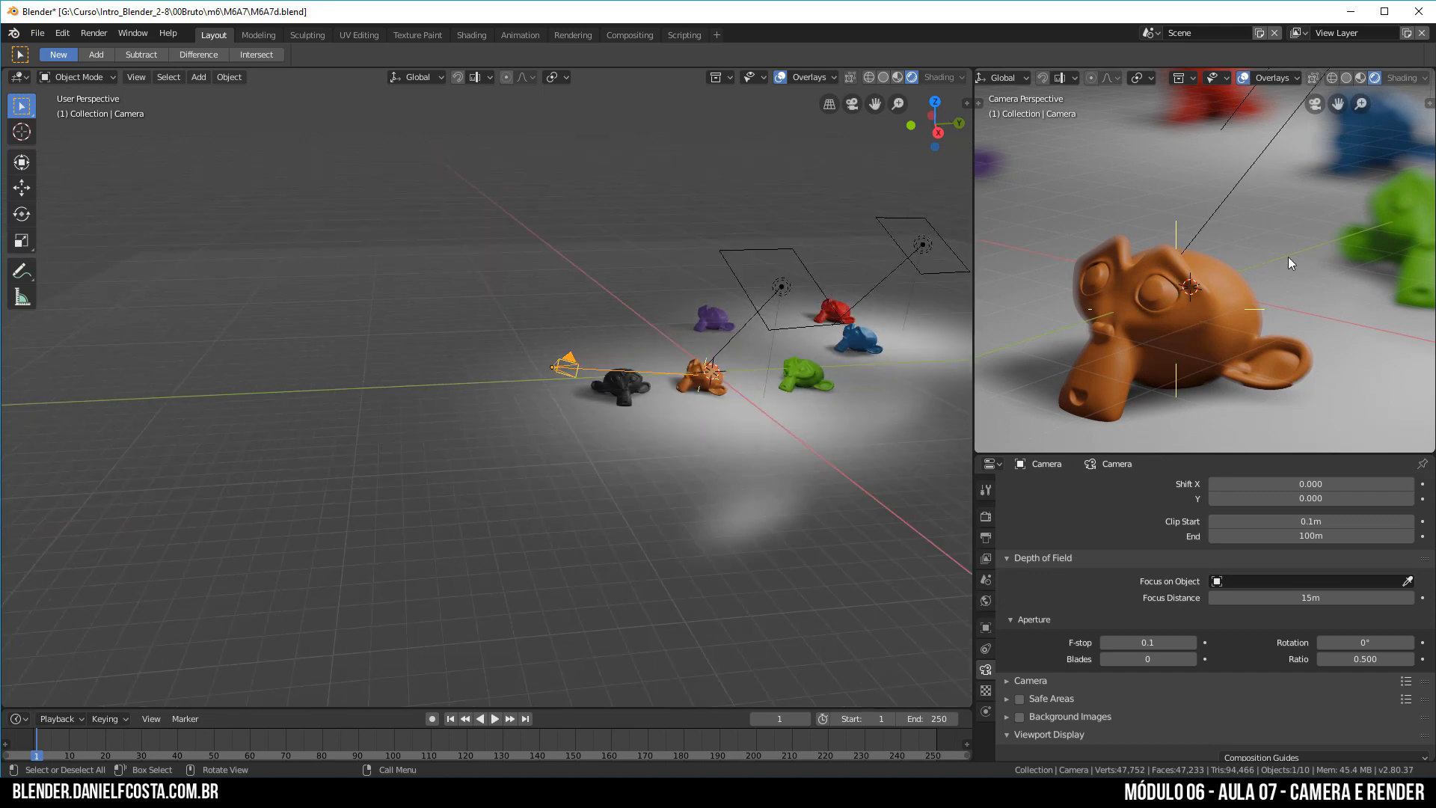
middle_click_drag(1298, 248, 1094, 357, "shift")
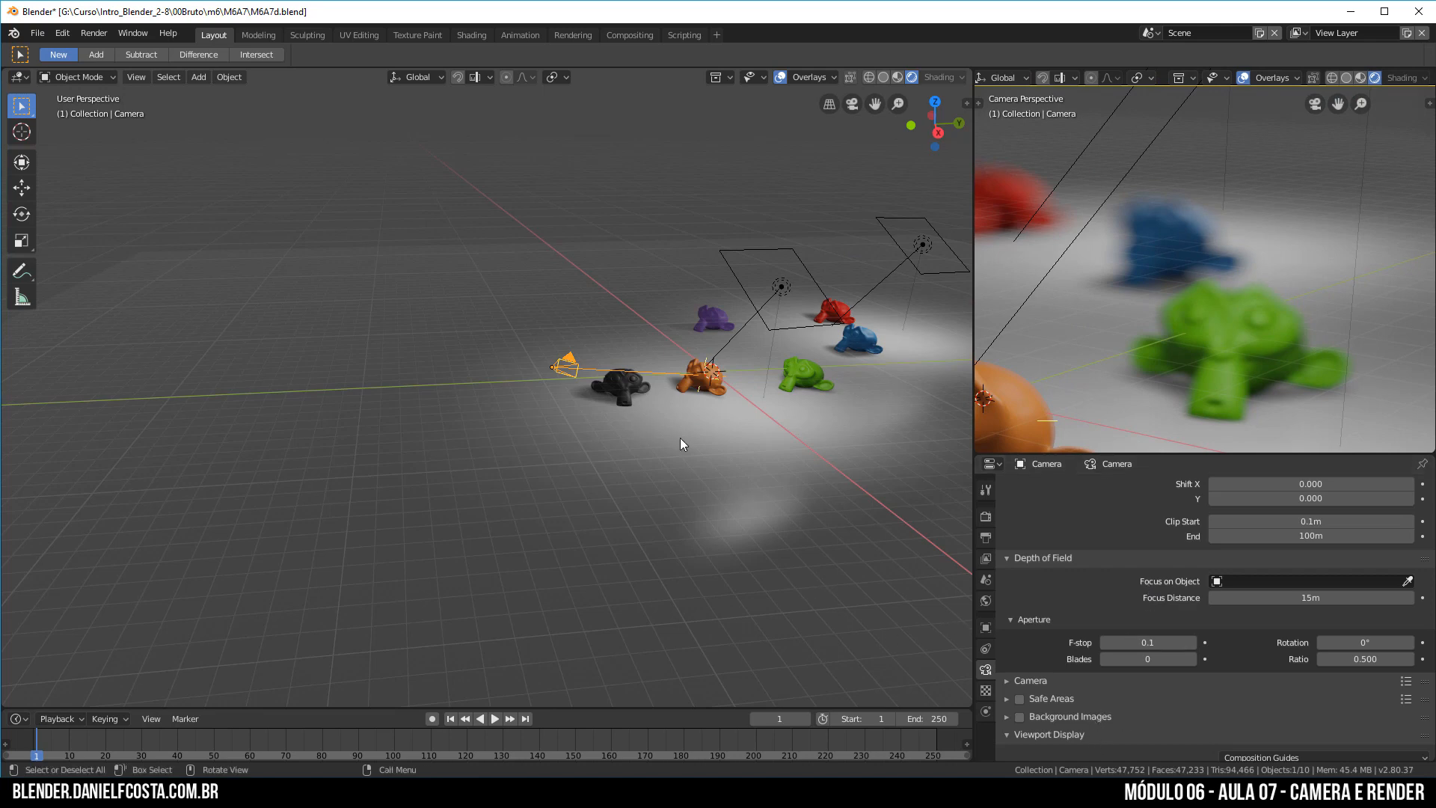
key("KP_0")
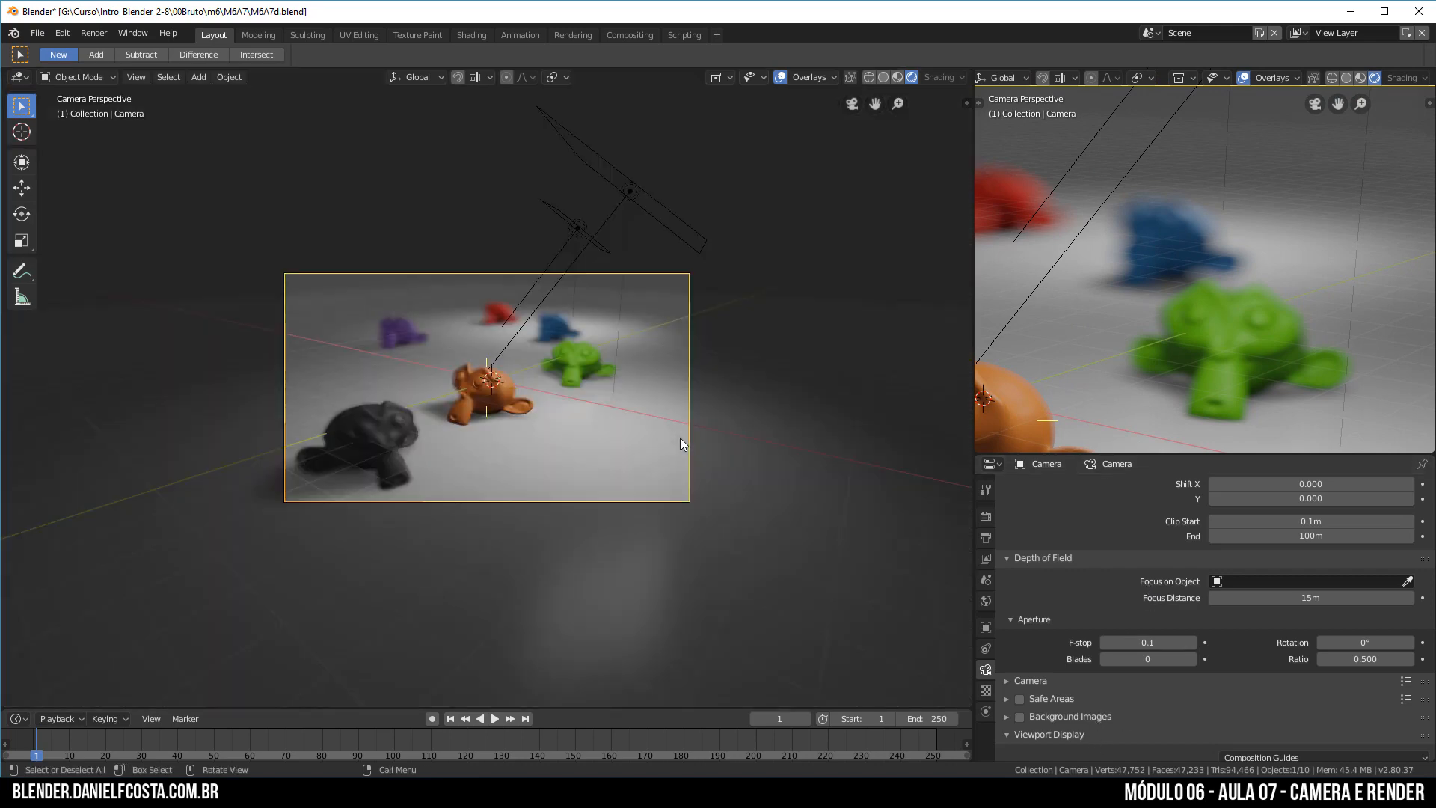
left_click(1011, 698)
scroll(1144, 706, "down", 2)
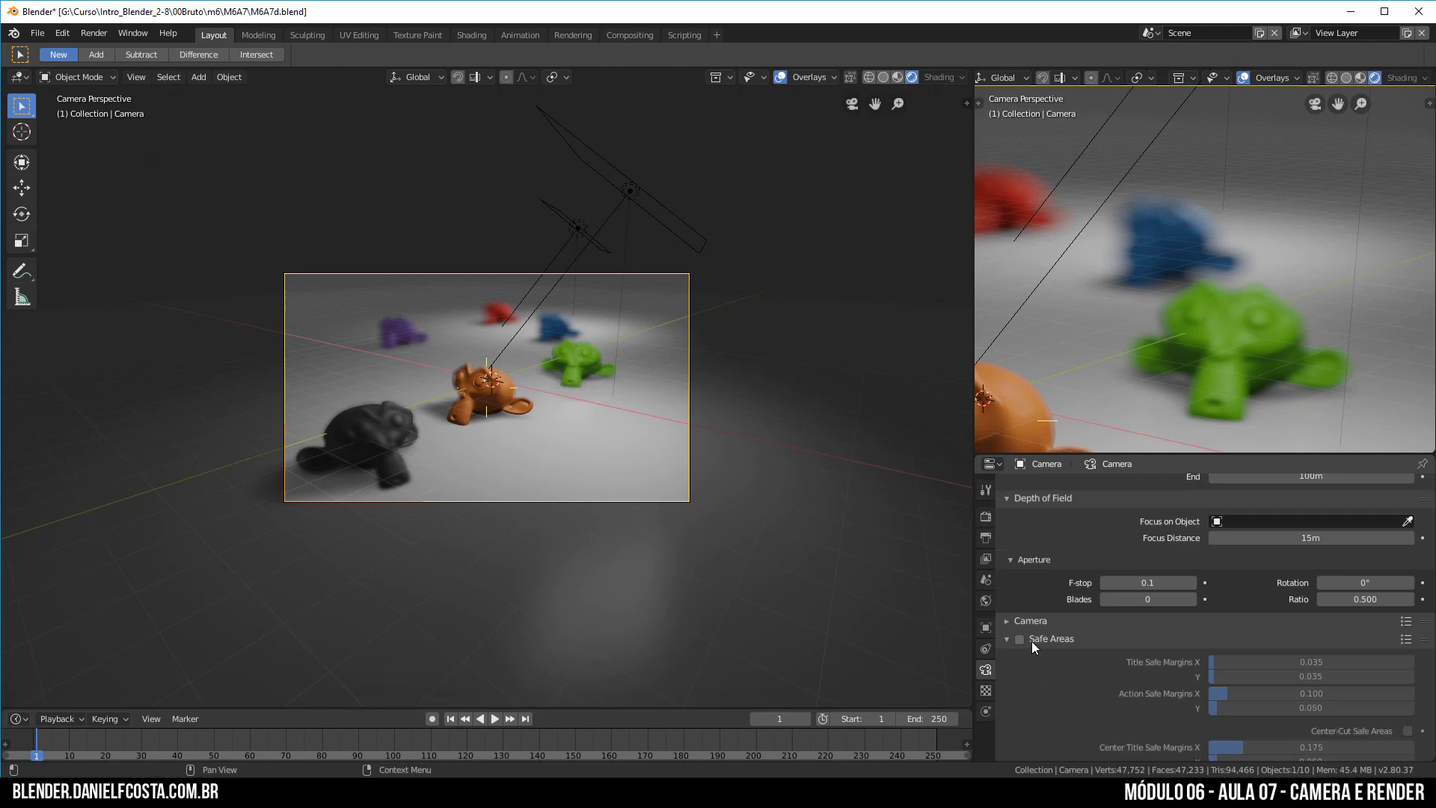
left_click(1019, 639)
scroll(729, 257, "up", 2)
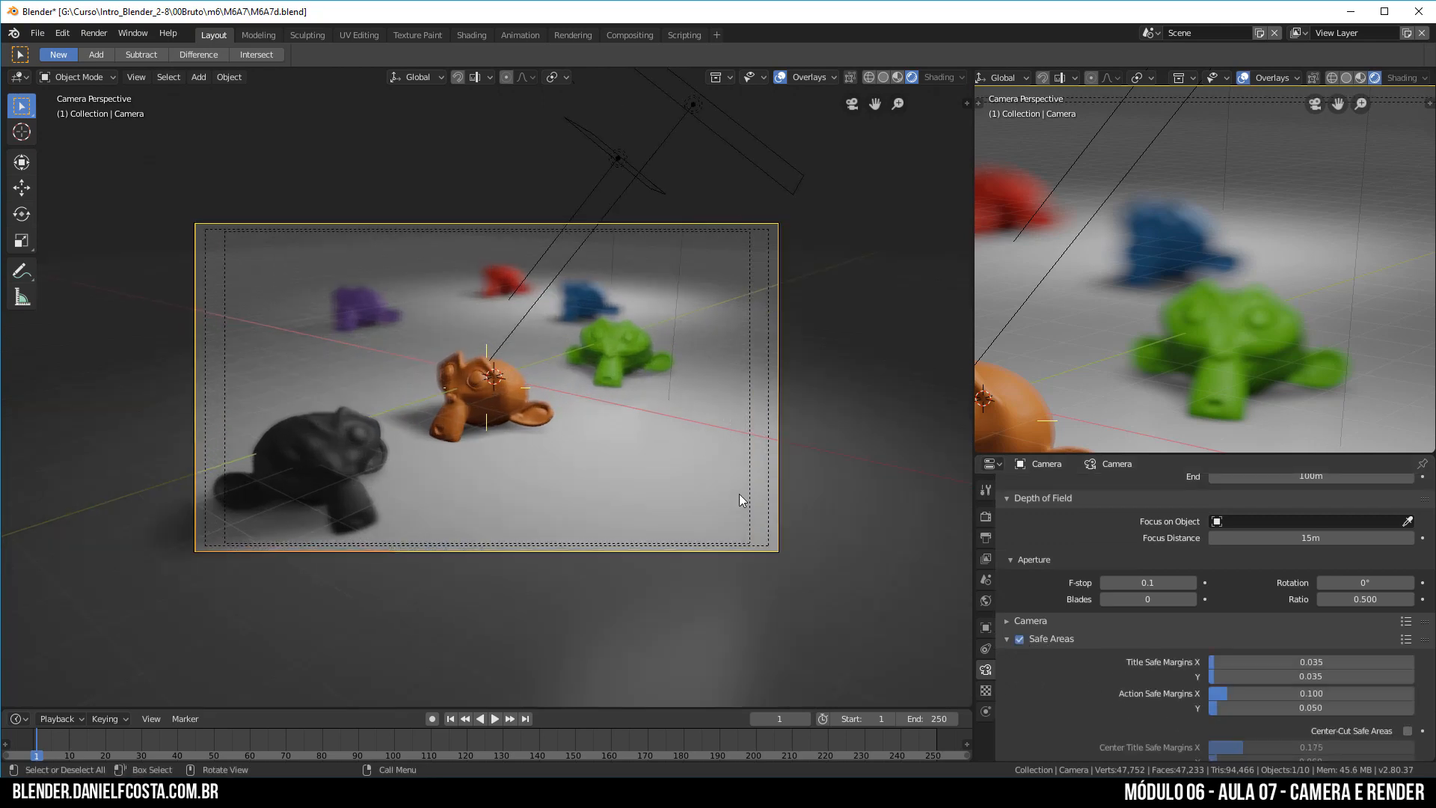
- Set the title safe margins to 0.537 in X and 0.353 in Y, and briefly preview the center-cut safe areas
left_click_drag(1207, 661, 1281, 676)
scroll(1181, 688, "down", 2)
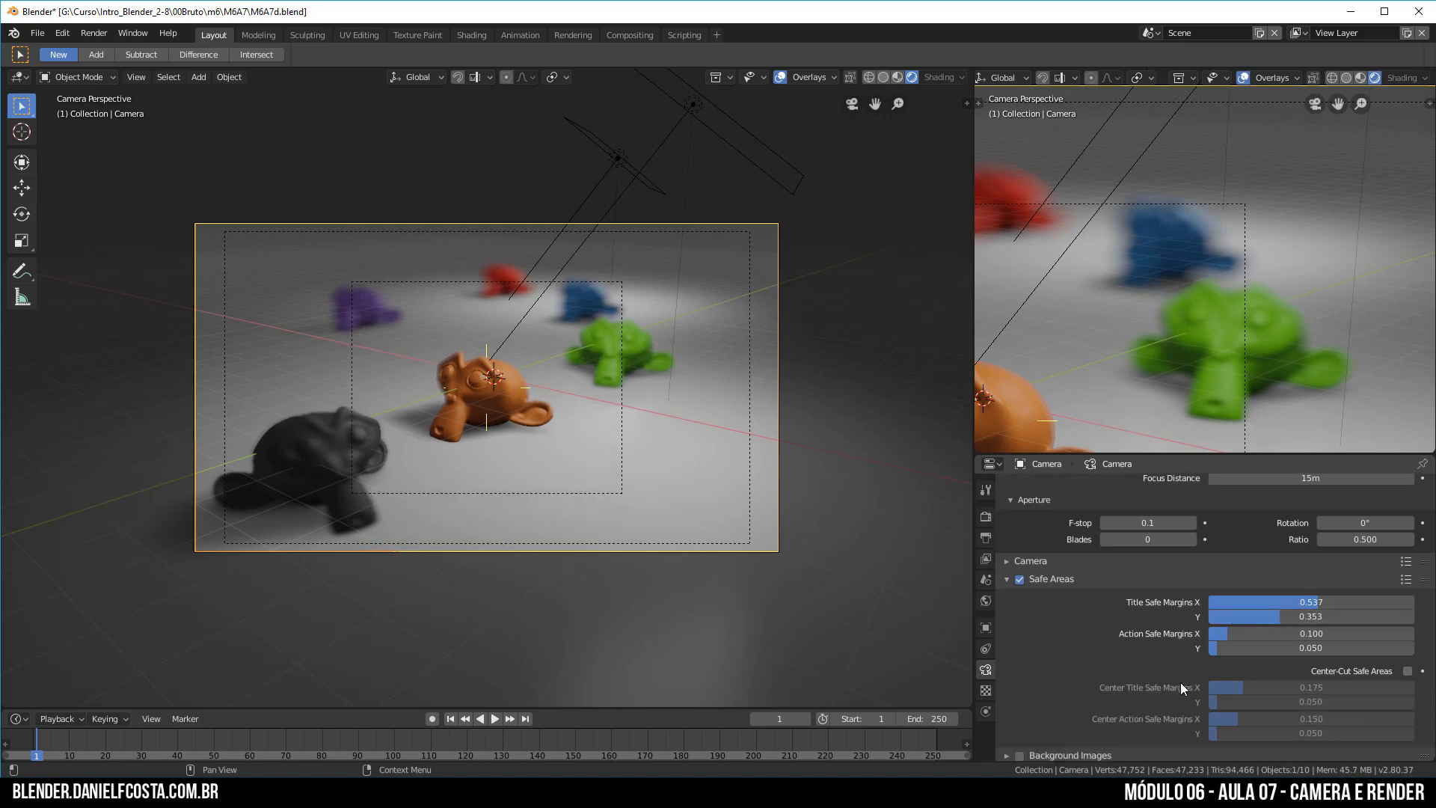
scroll(1181, 688, "down", 1)
left_click(1406, 641)
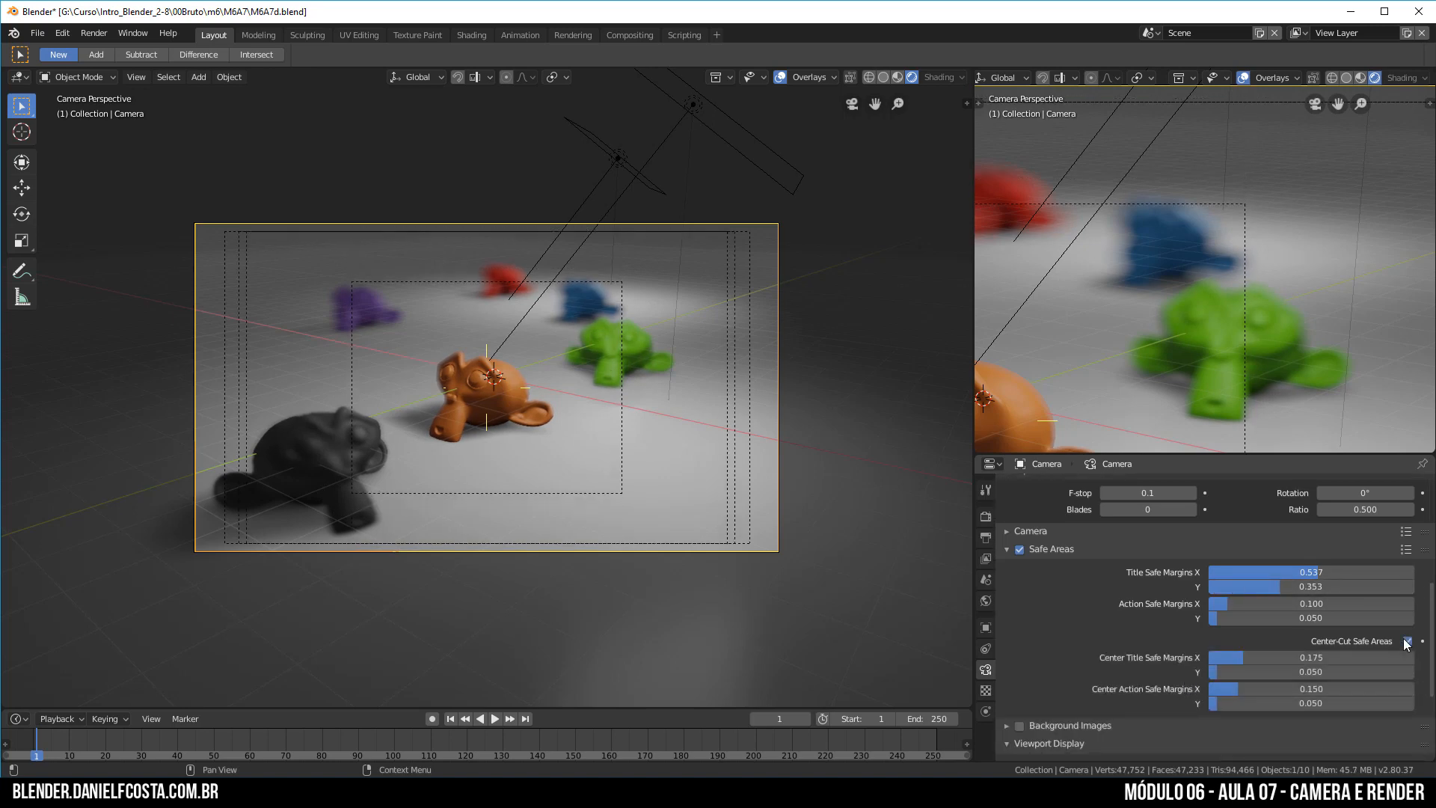
left_click(1406, 641)
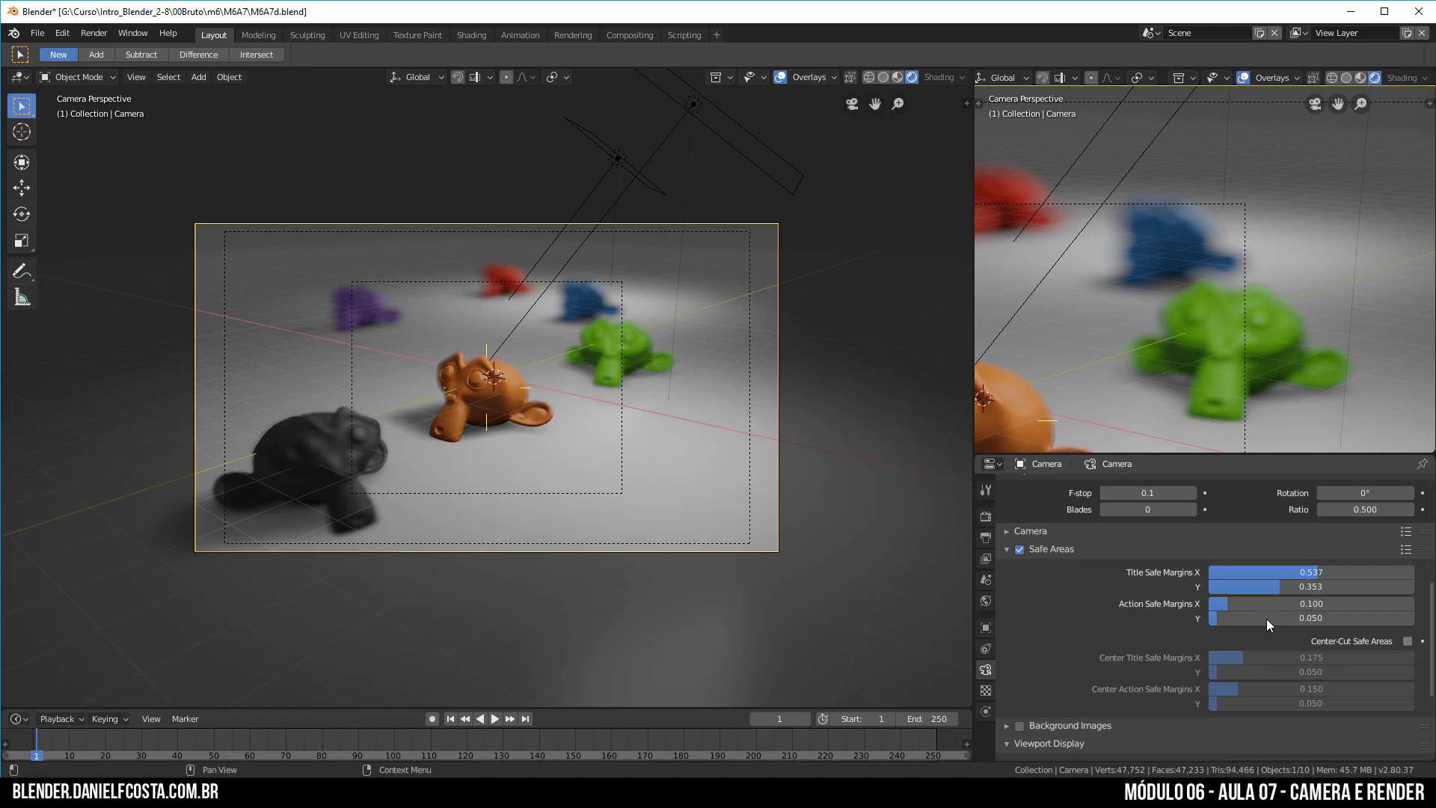
- Turn off the camera's safe areas and bring its viewport display settings into view
left_click(1019, 549)
scroll(1069, 692, "down", 5)
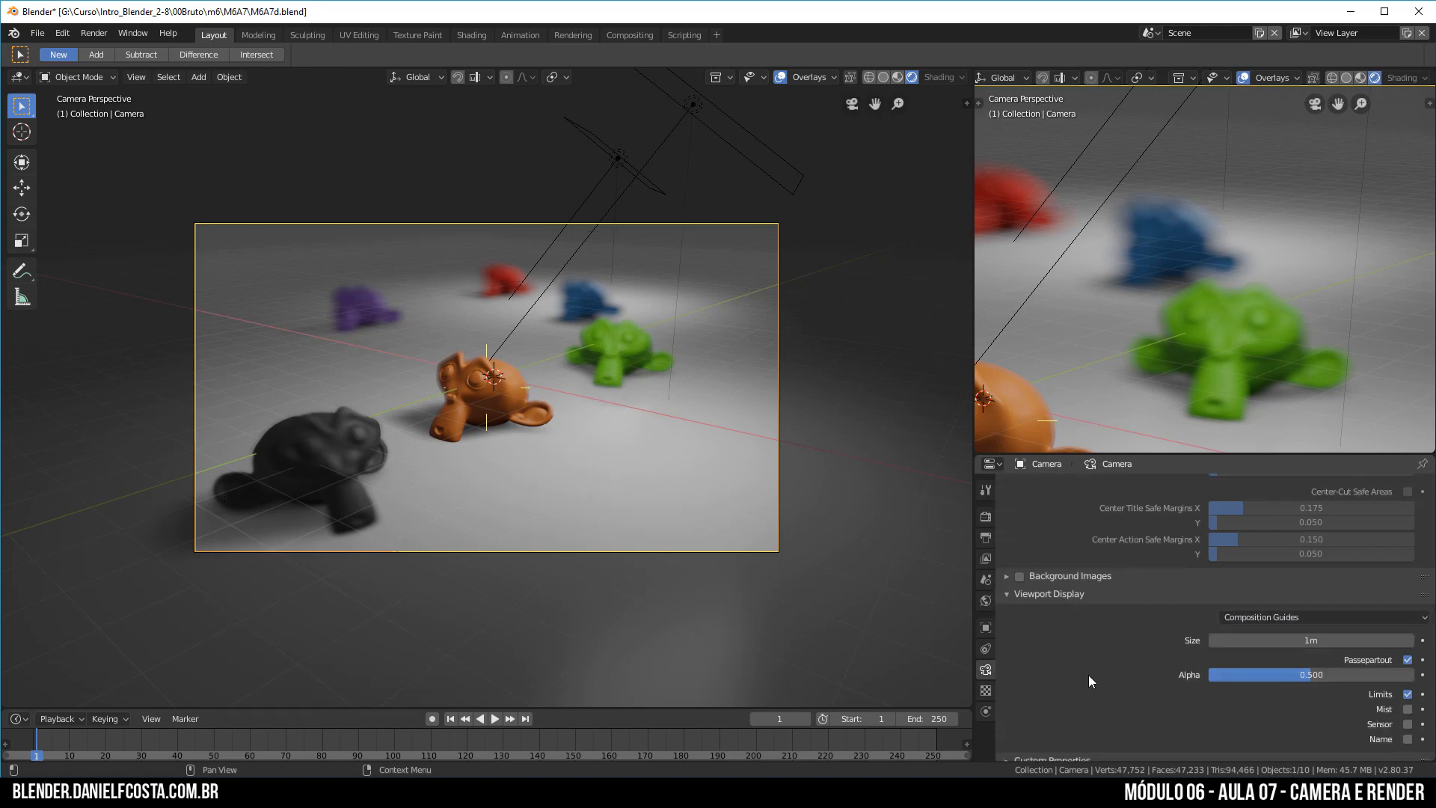
scroll(607, 463, "down", 2)
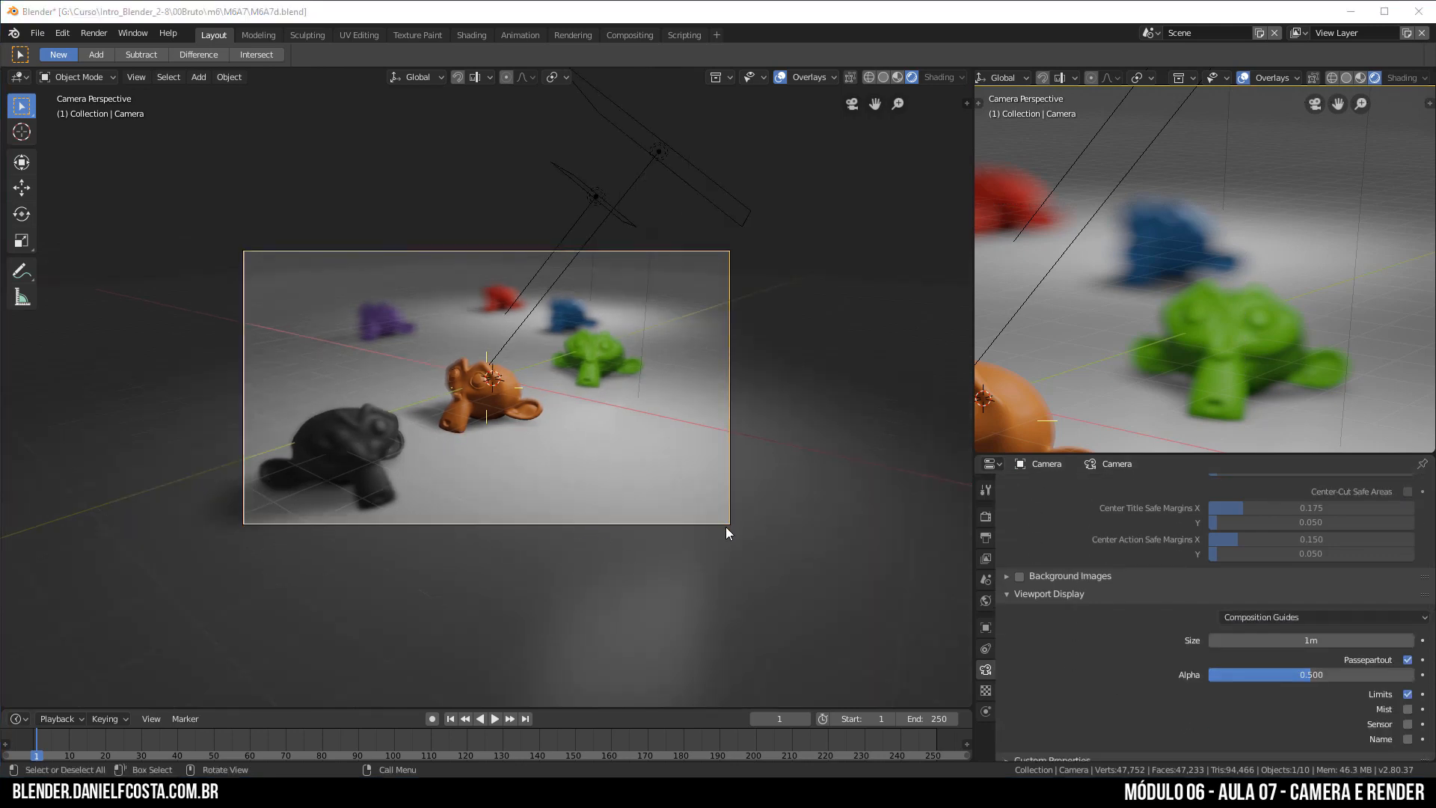
- Try walk navigation to move the camera forwards and backwards through the scene
key("shift+grave")
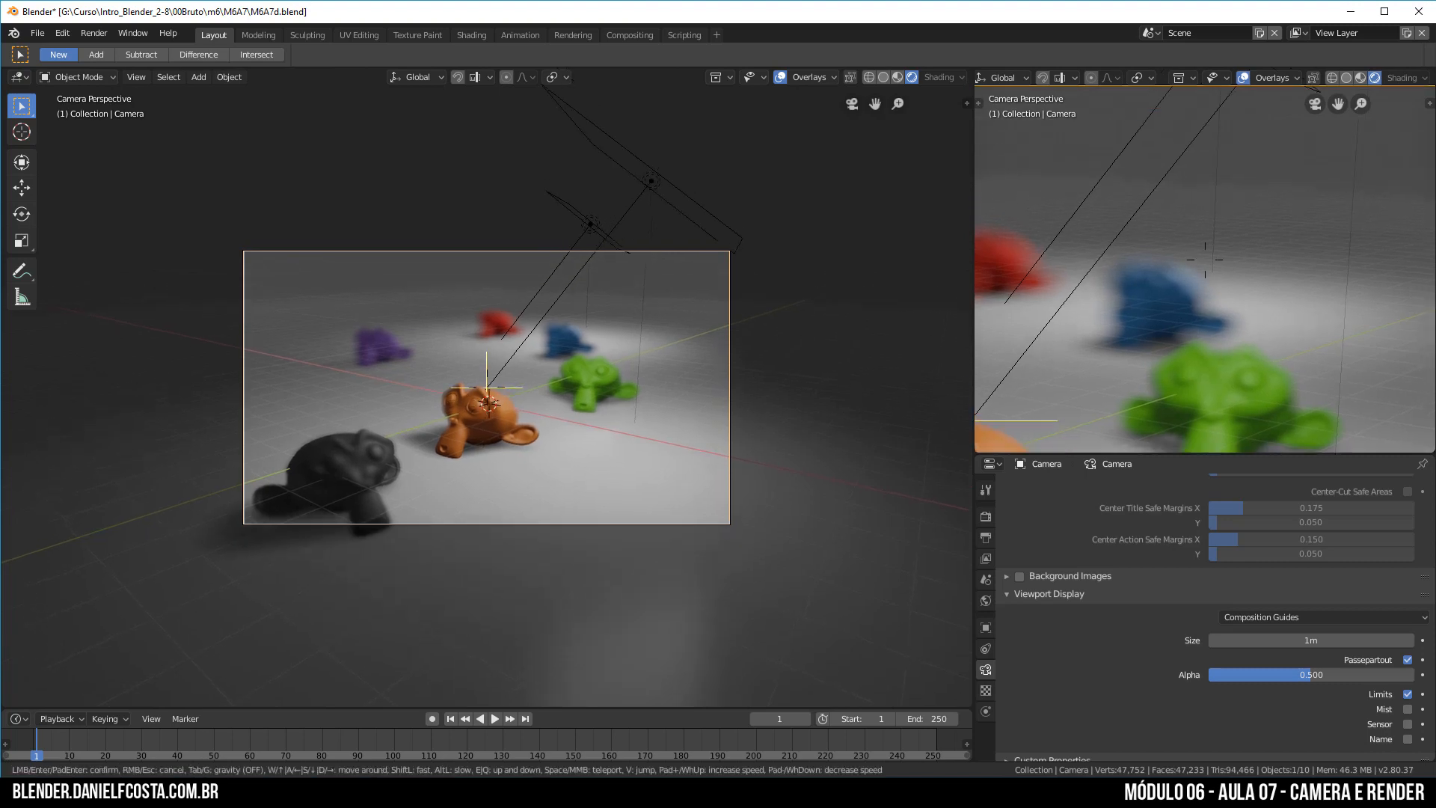
key("w")
key("Escape")
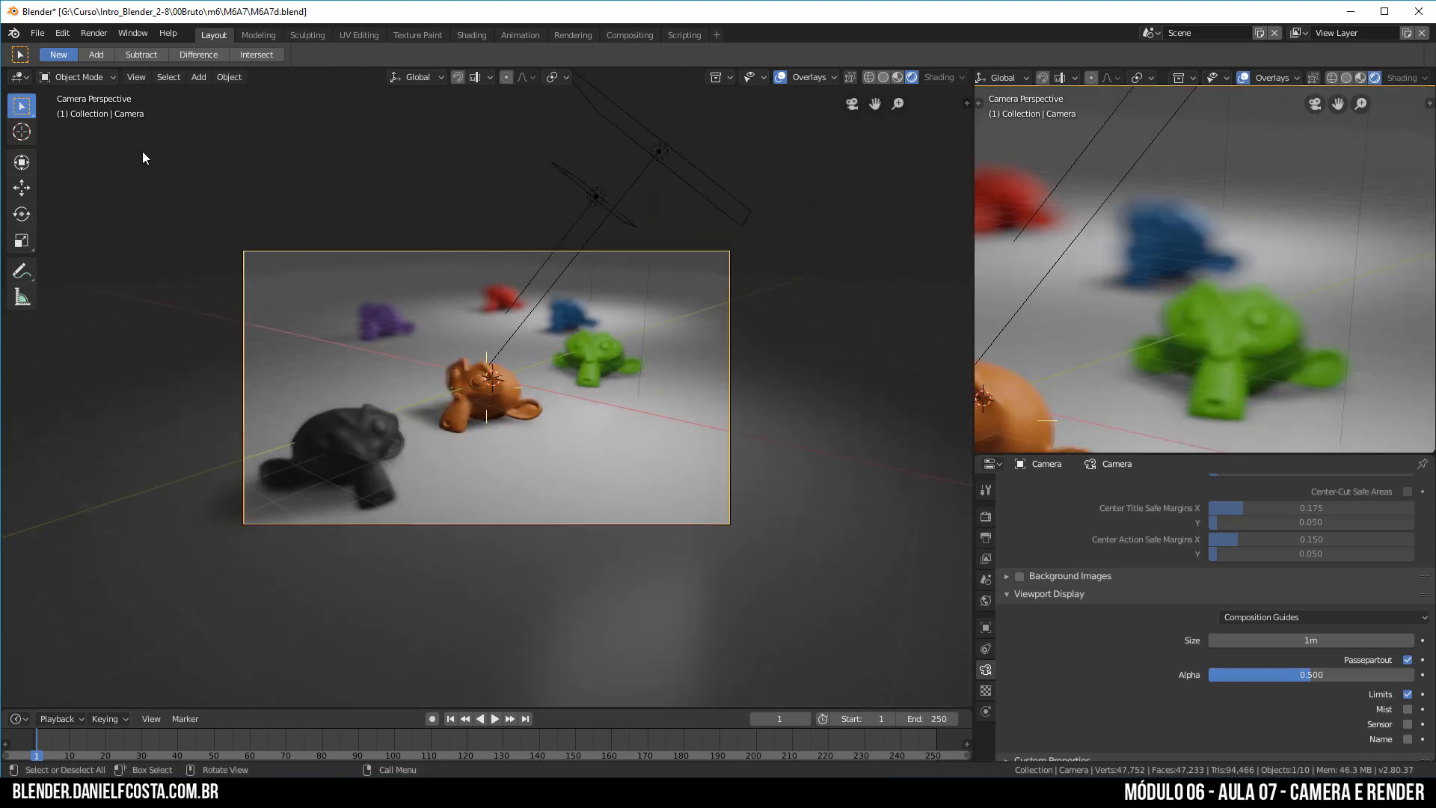
left_click(136, 77)
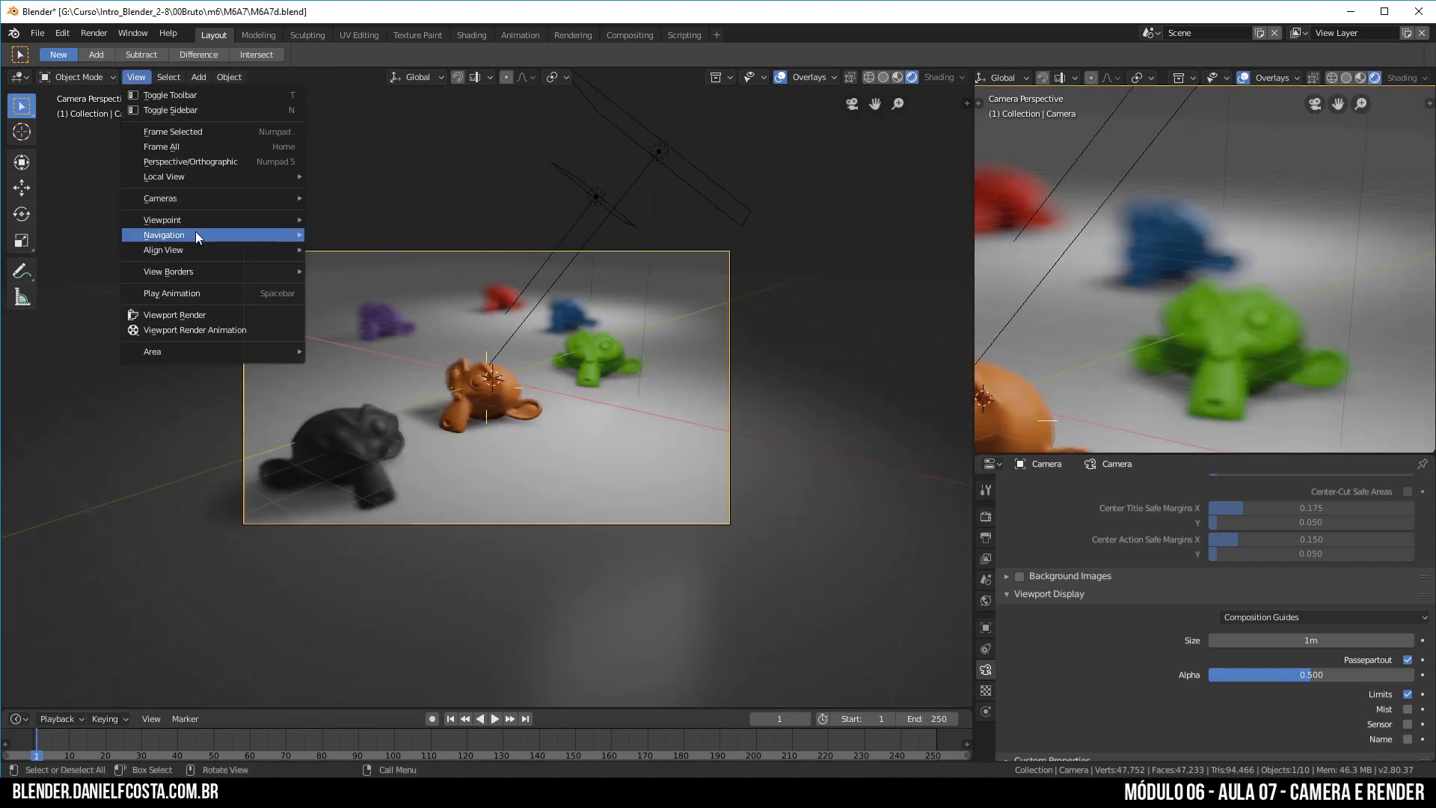
mouse_move(196, 238)
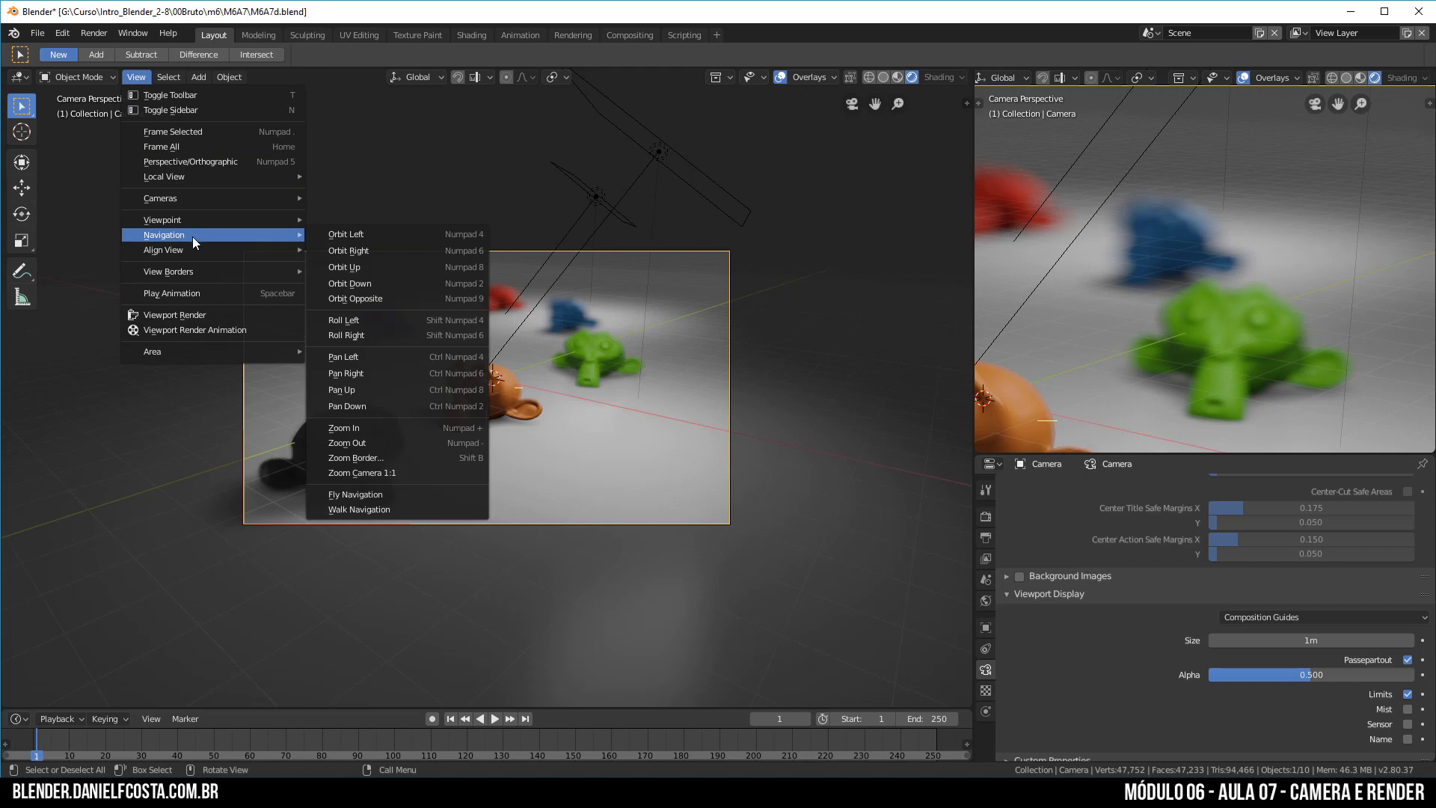
left_click(376, 508)
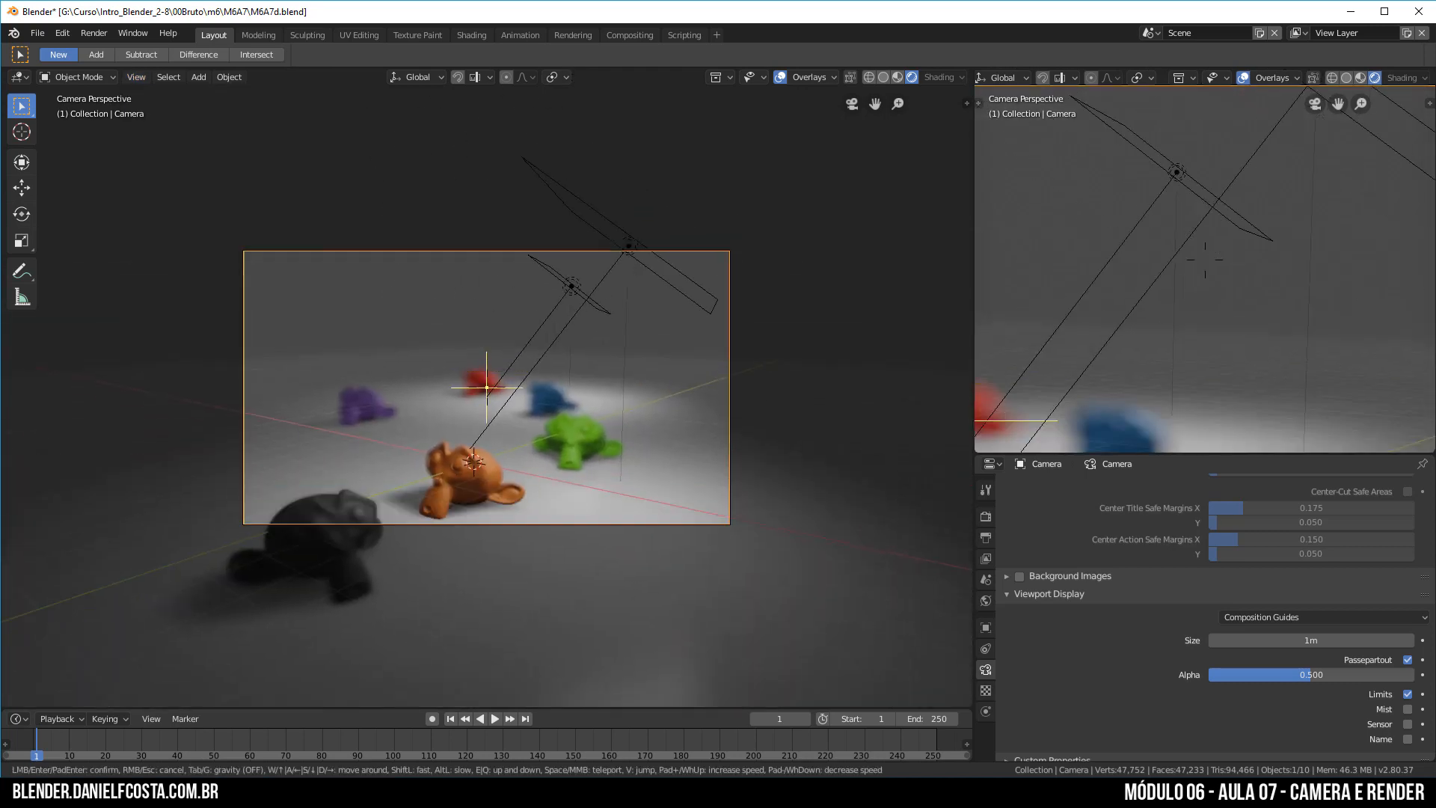
key("w")
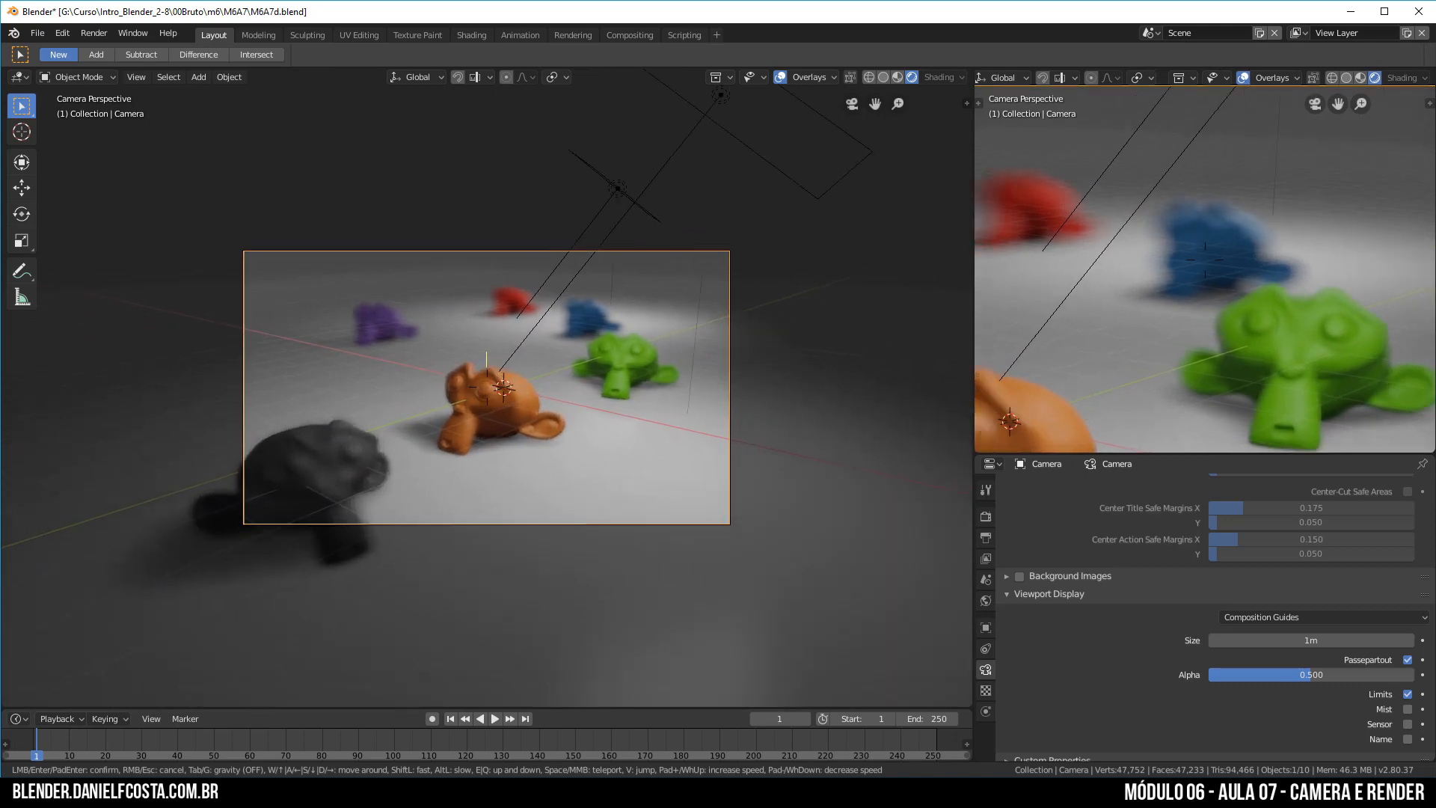
key("s")
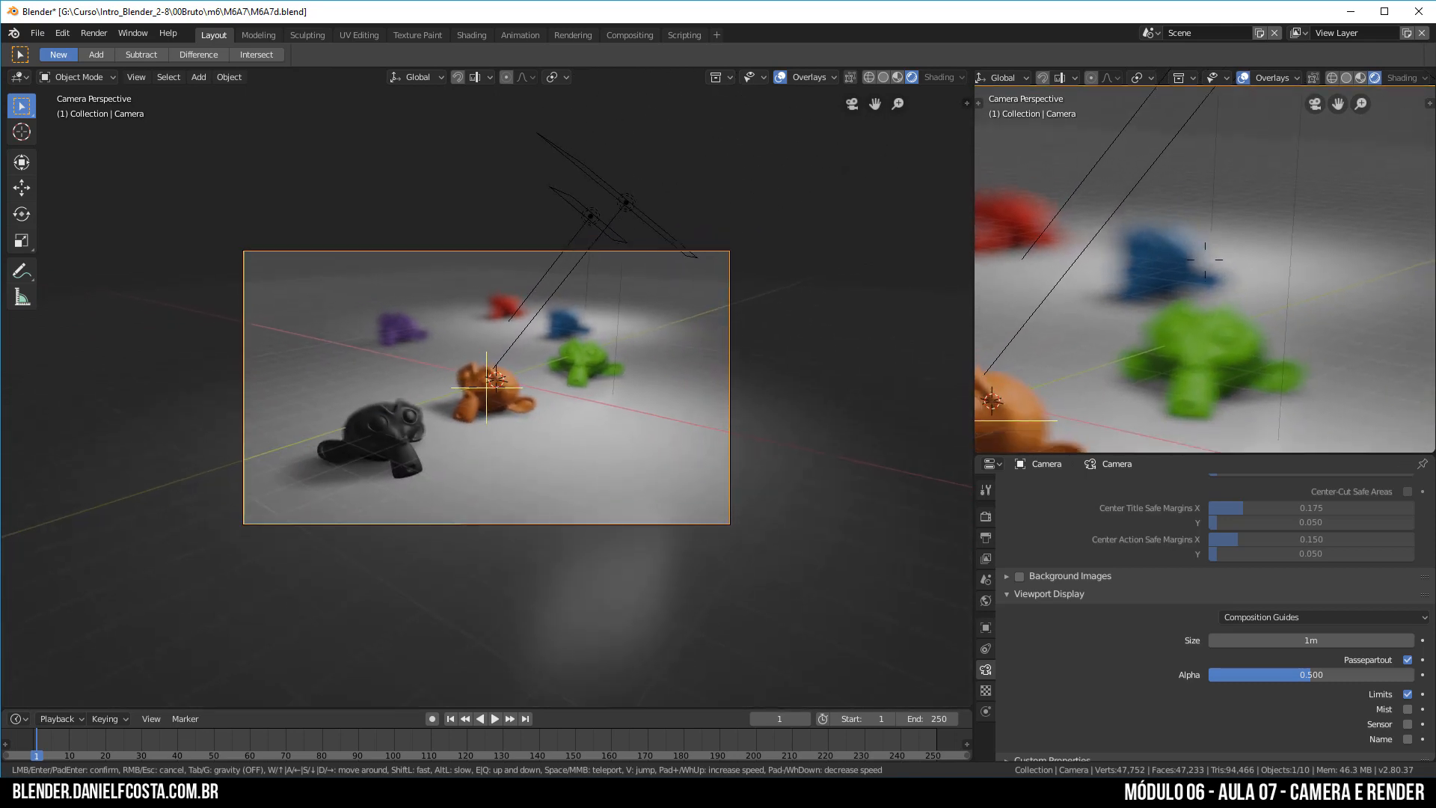
key("w")
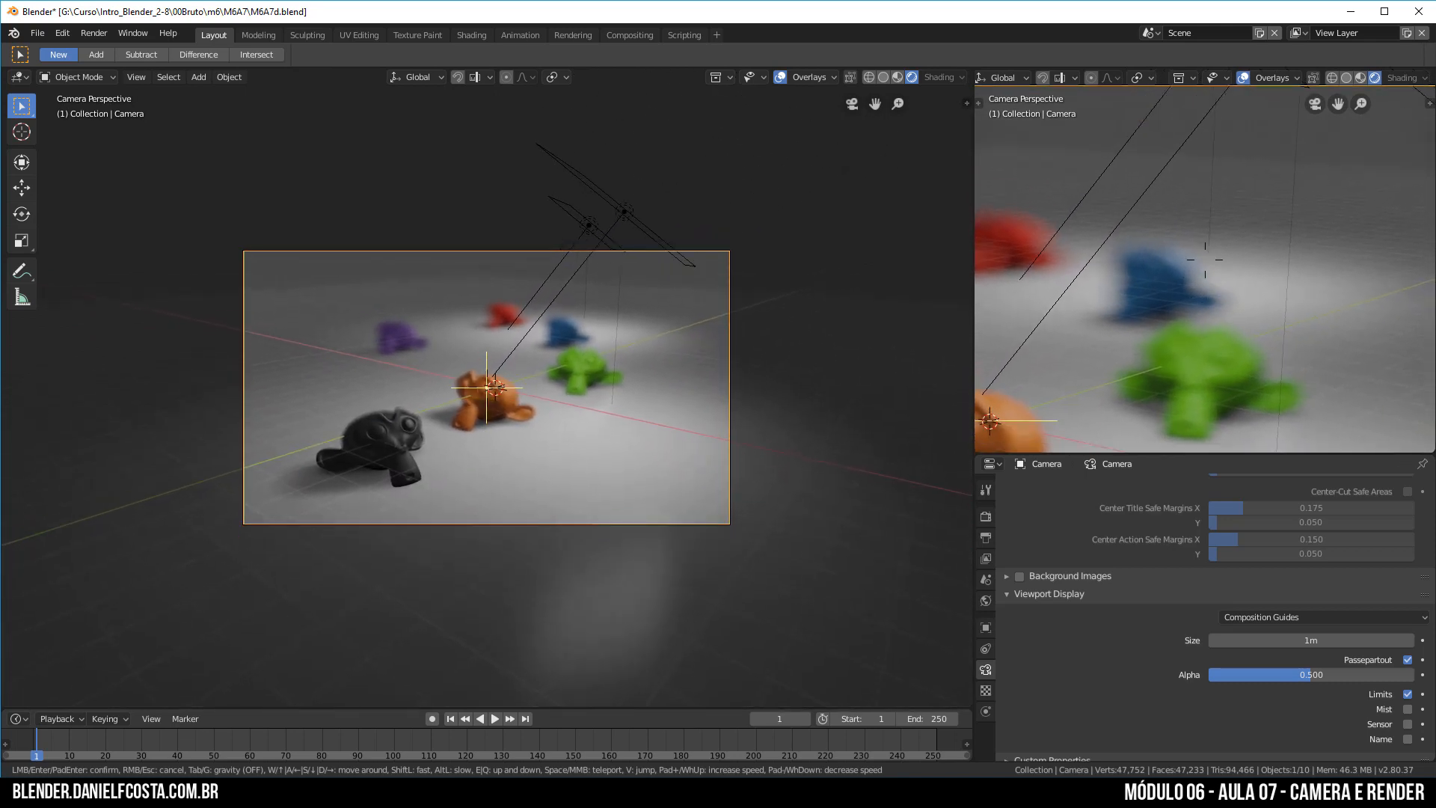
left_click(490, 392)
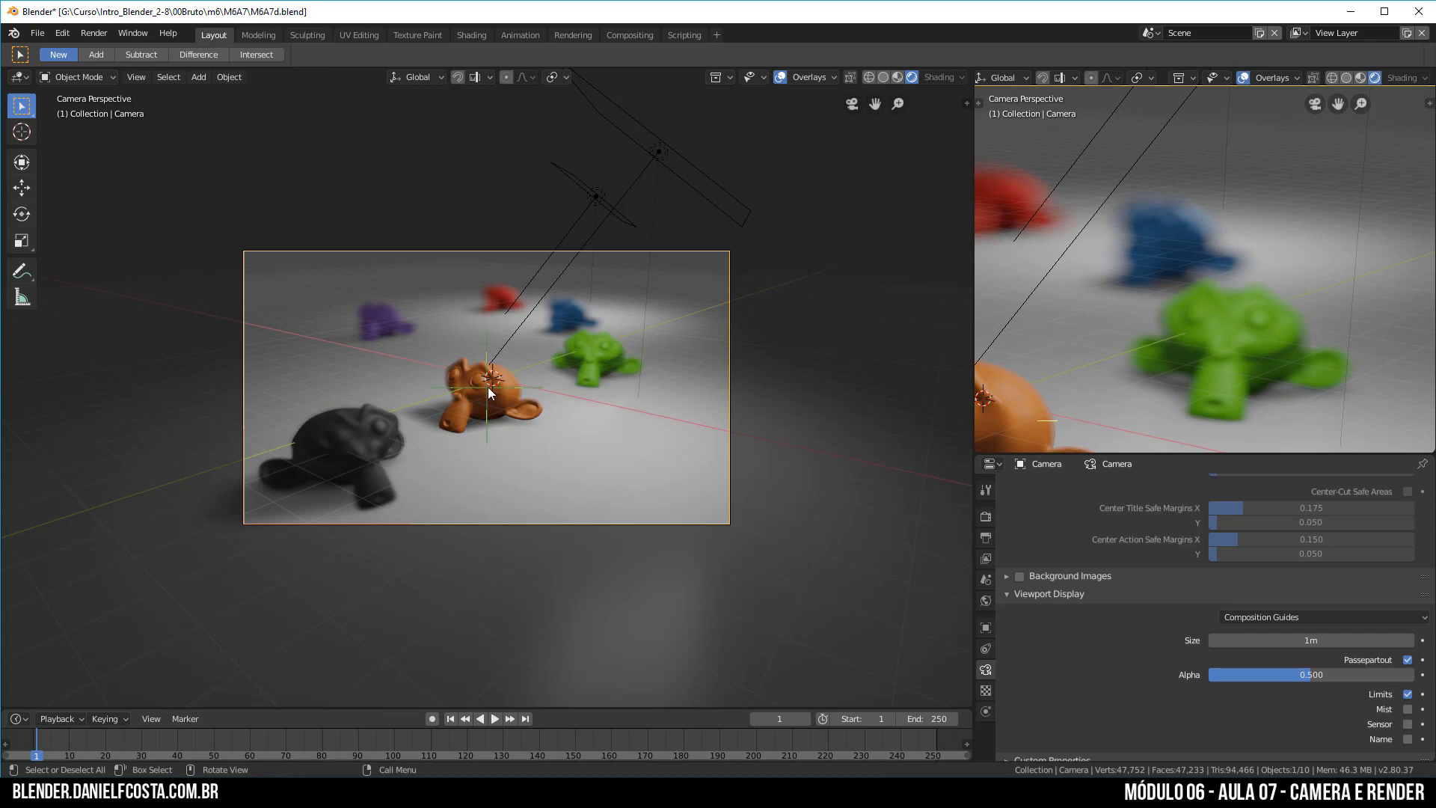
- Try fly navigation from the camera view at varying flight speeds
left_click(136, 77)
mouse_move(174, 238)
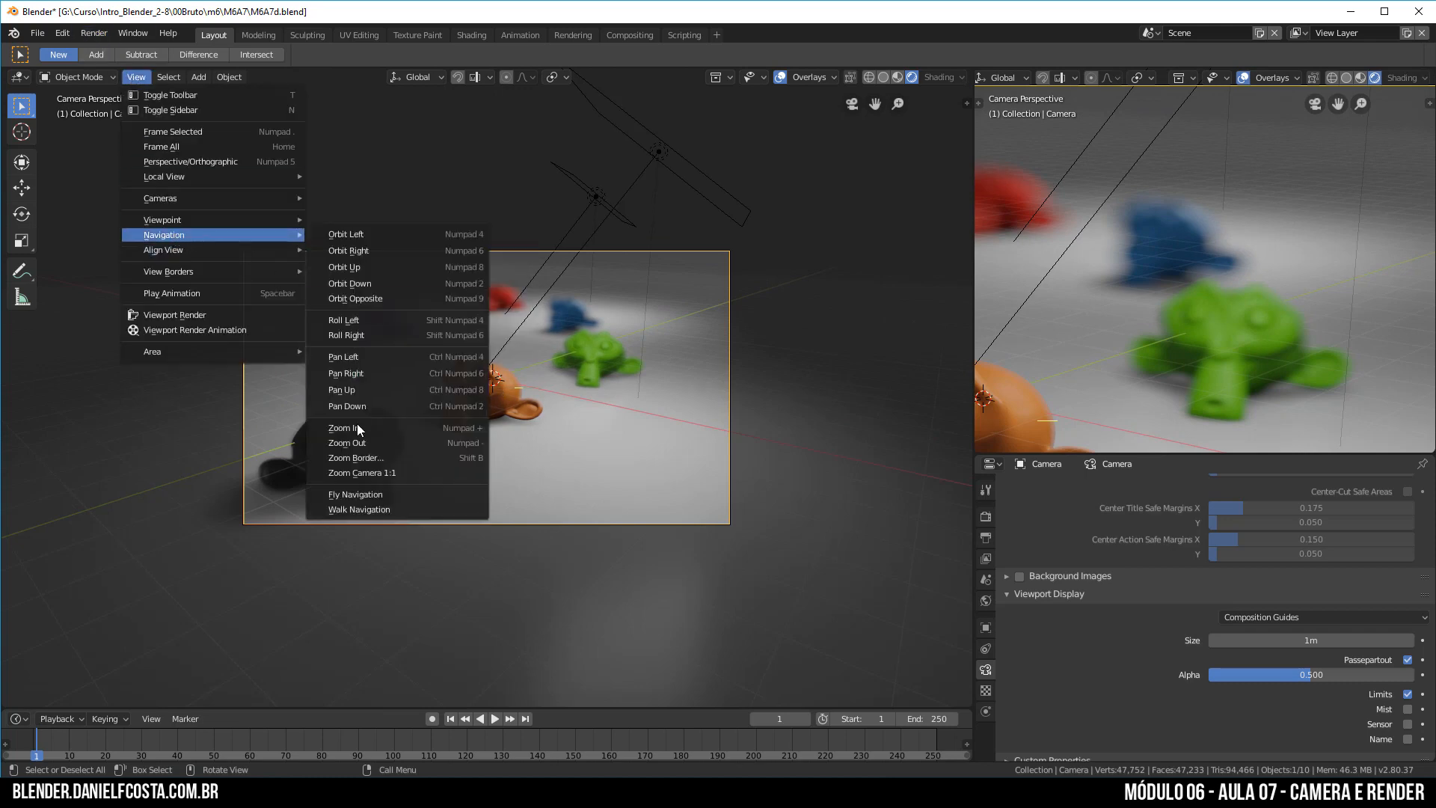
left_click(366, 496)
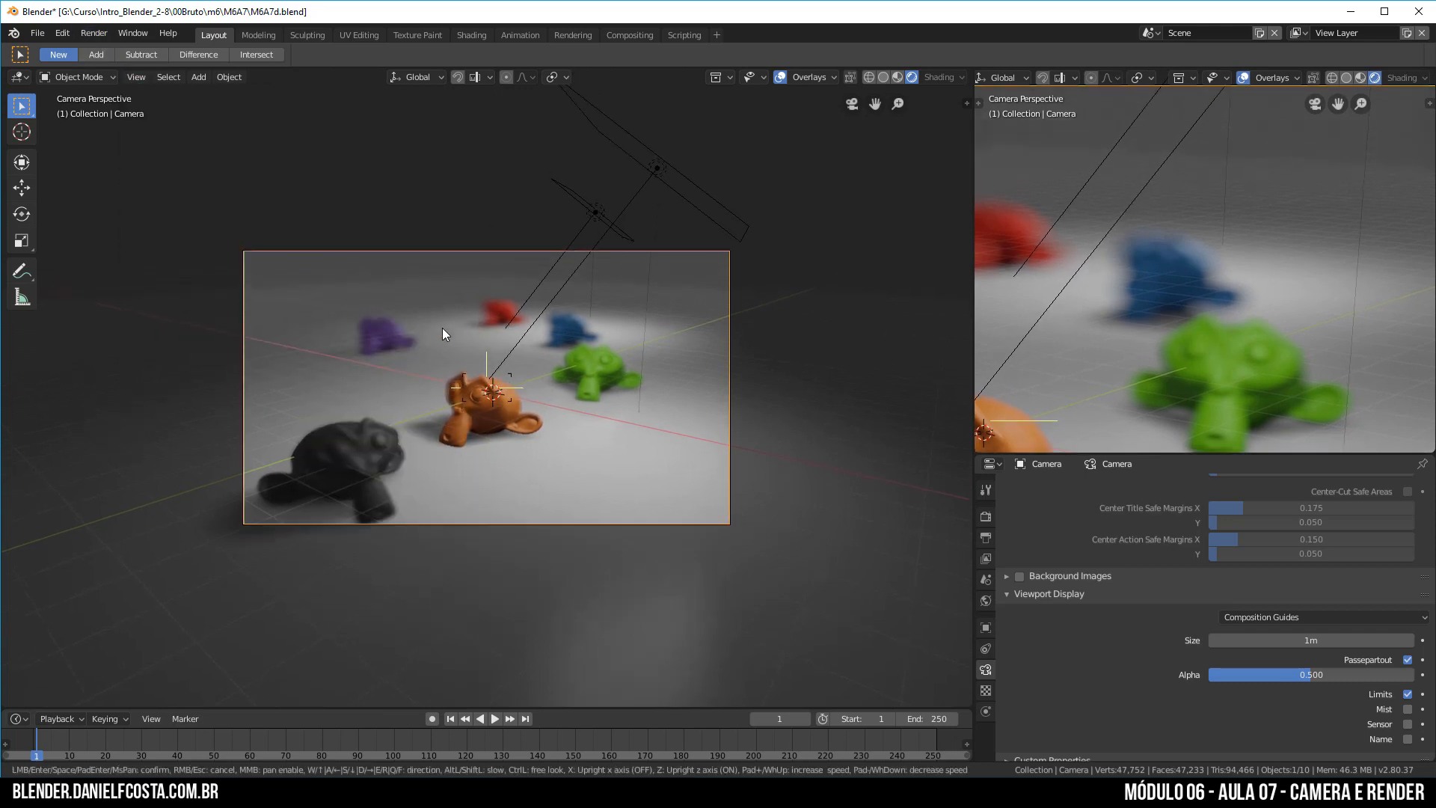
scroll(456, 433, "up", 3)
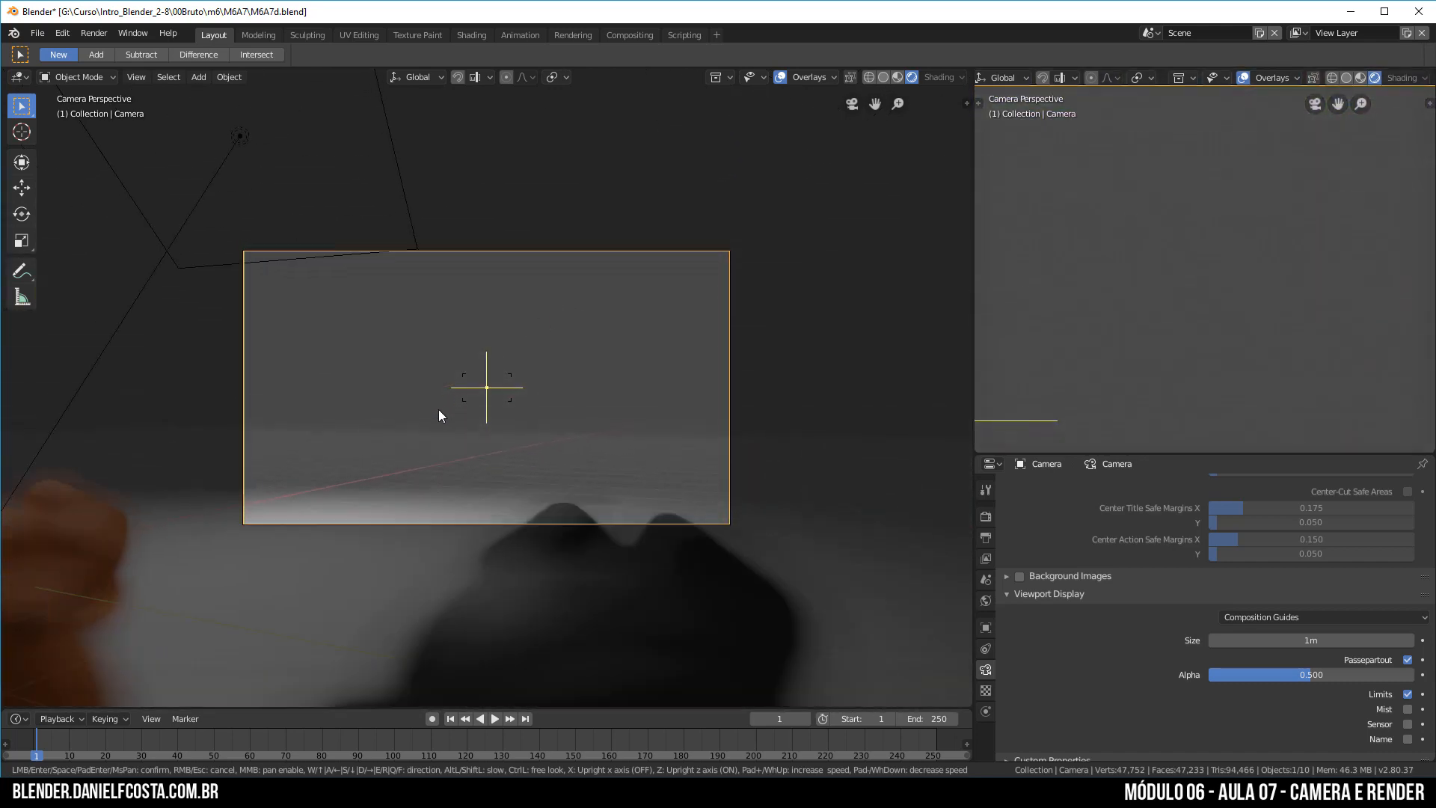
scroll(418, 408, "down", 3)
scroll(401, 404, "up", 4)
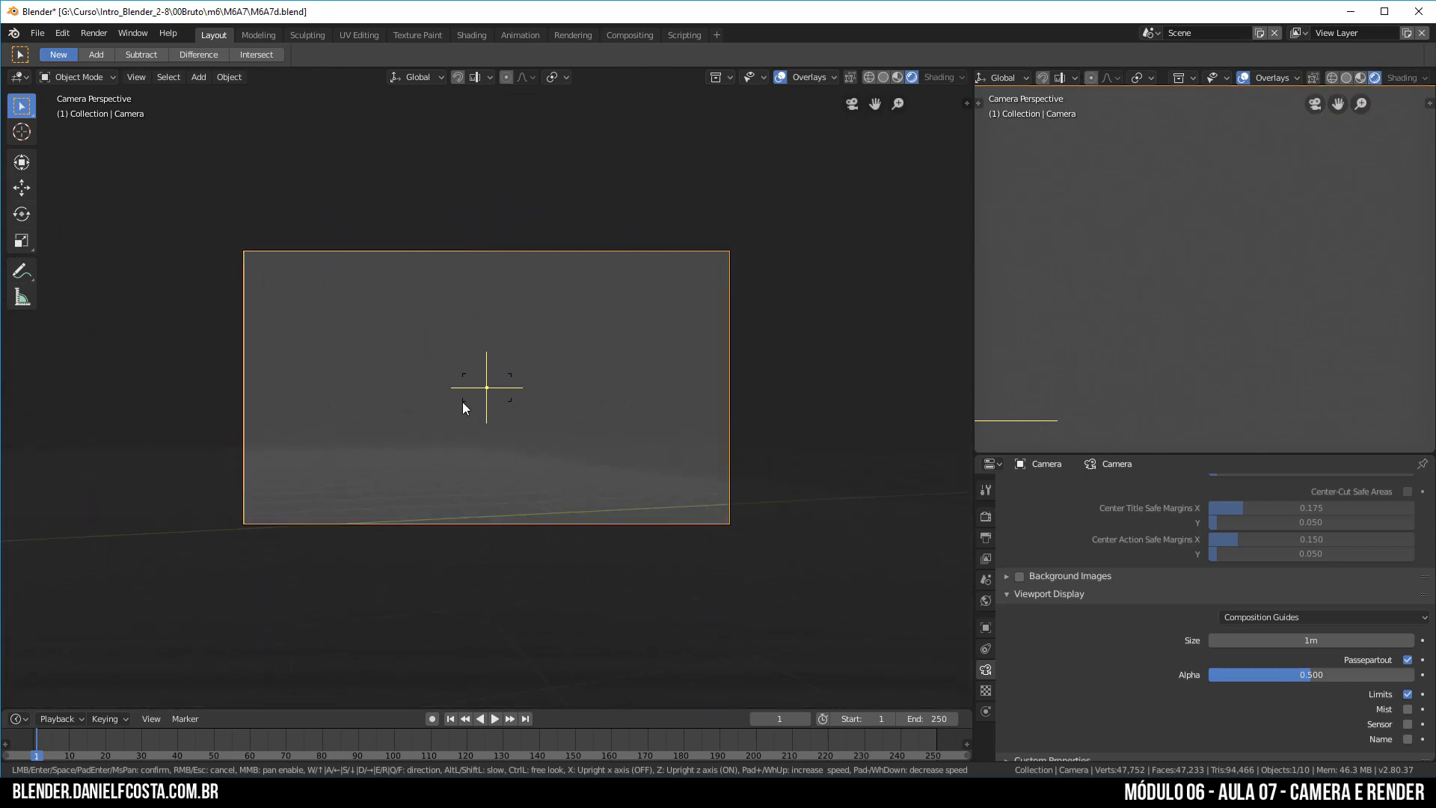
key("Escape")
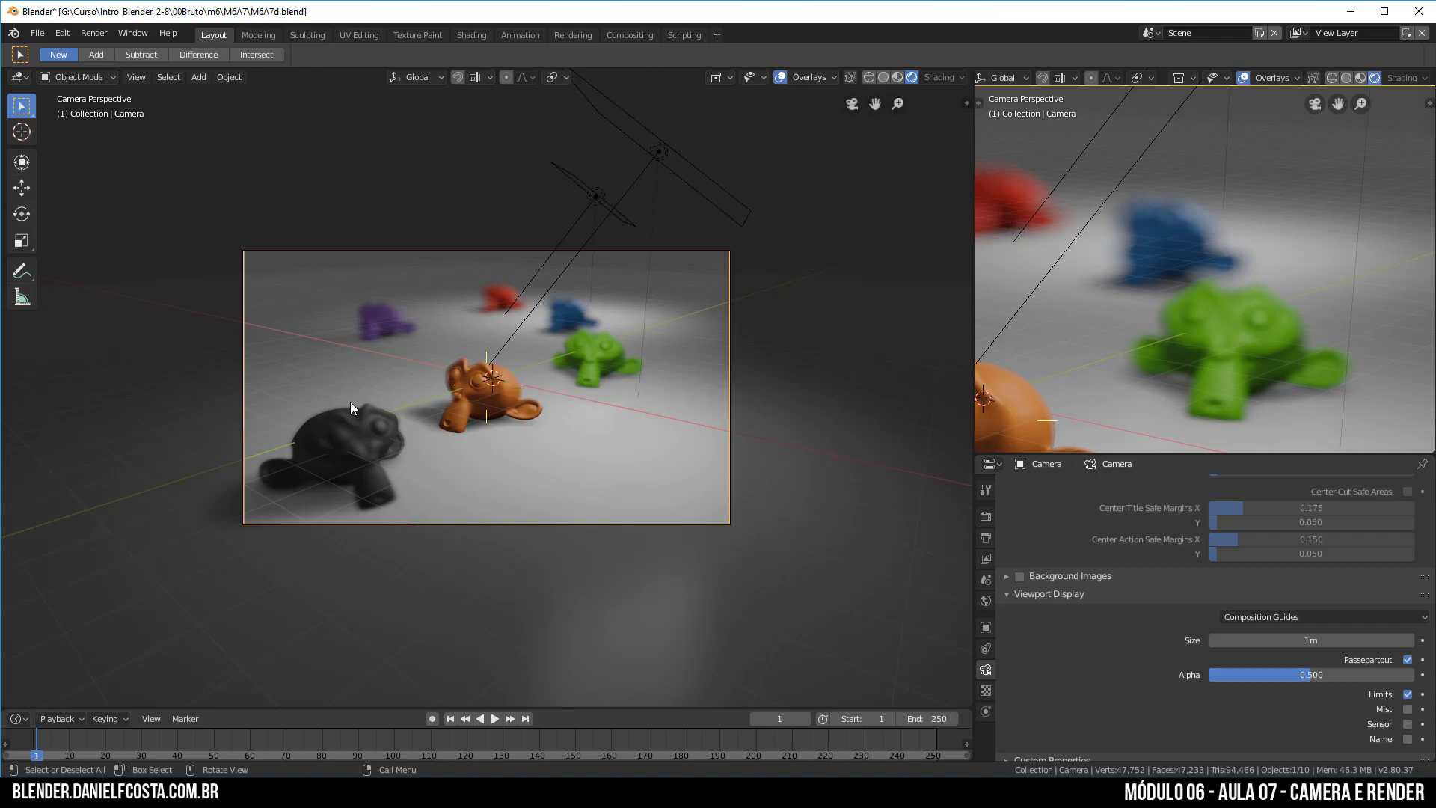
- Add a second camera to the scene, raise it along Z and move it along X away from the orange monkey head
middle_click_drag(350, 402, 488, 450)
mouse_move(505, 418)
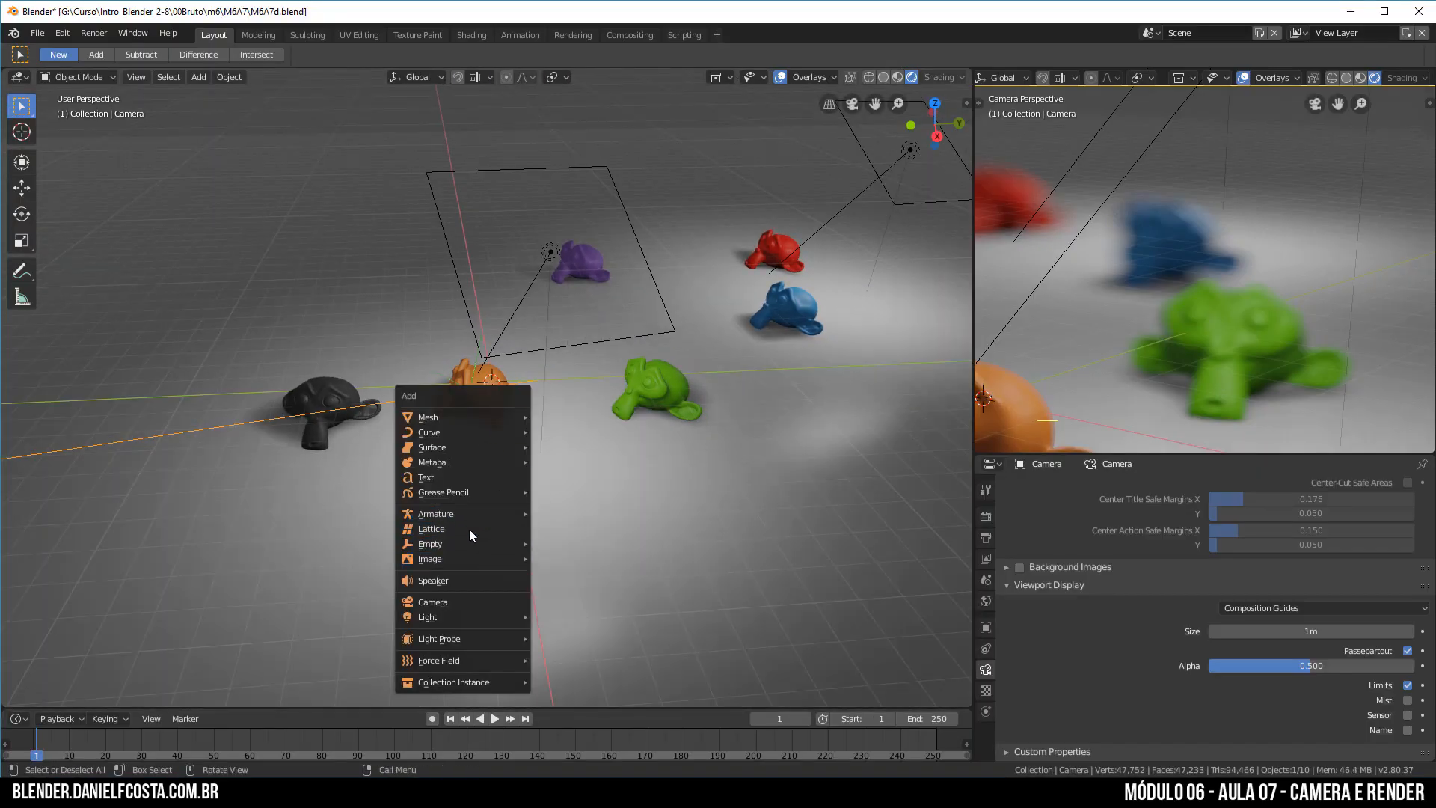
left_click(433, 602)
key("g")
key("z")
left_click(491, 338)
middle_click_drag(491, 338, 545, 381)
key("g")
key("x")
left_click(725, 502)
- Compare the lens settings of the new camera with those of the original camera
scroll(742, 513, "down", 2)
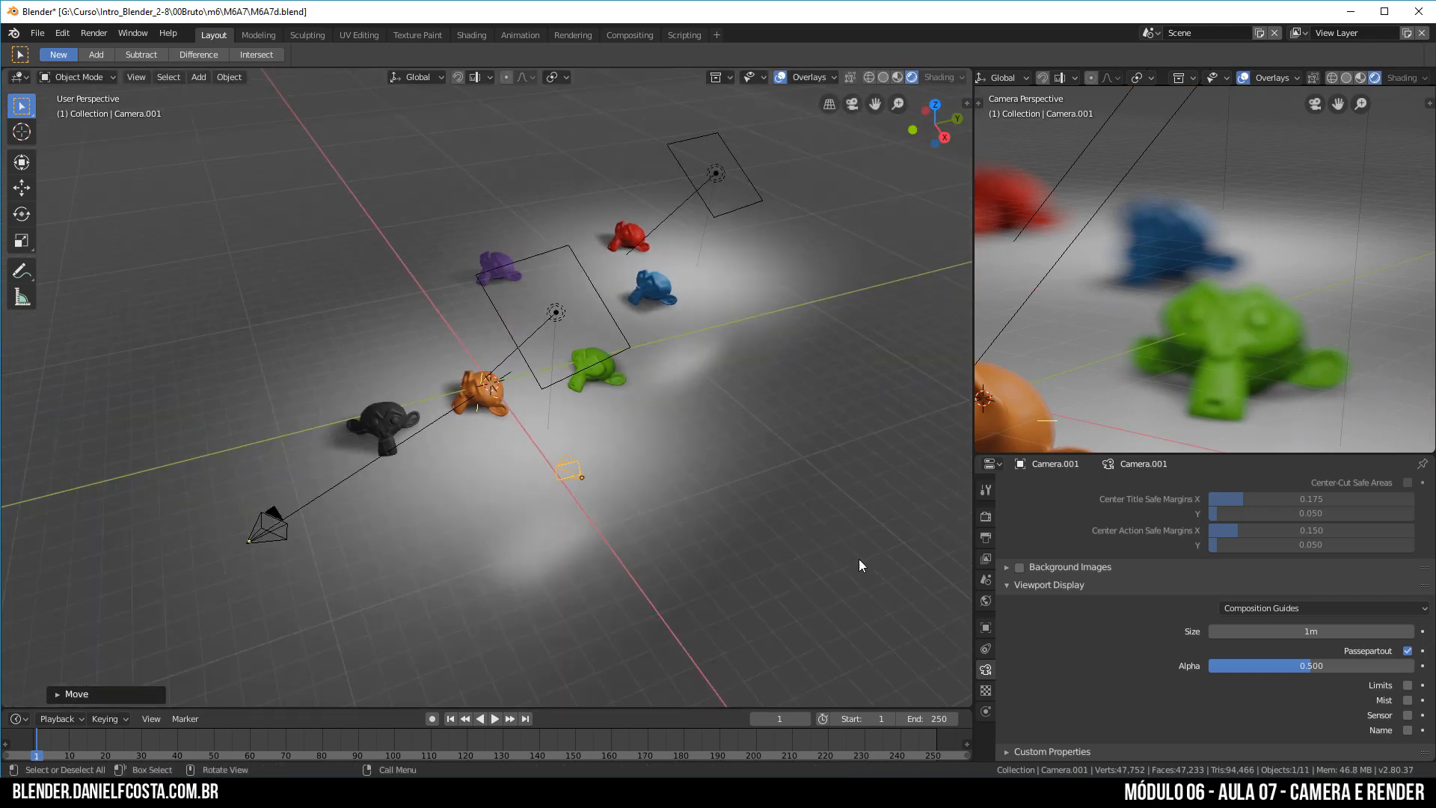
scroll(1328, 583, "up", 12)
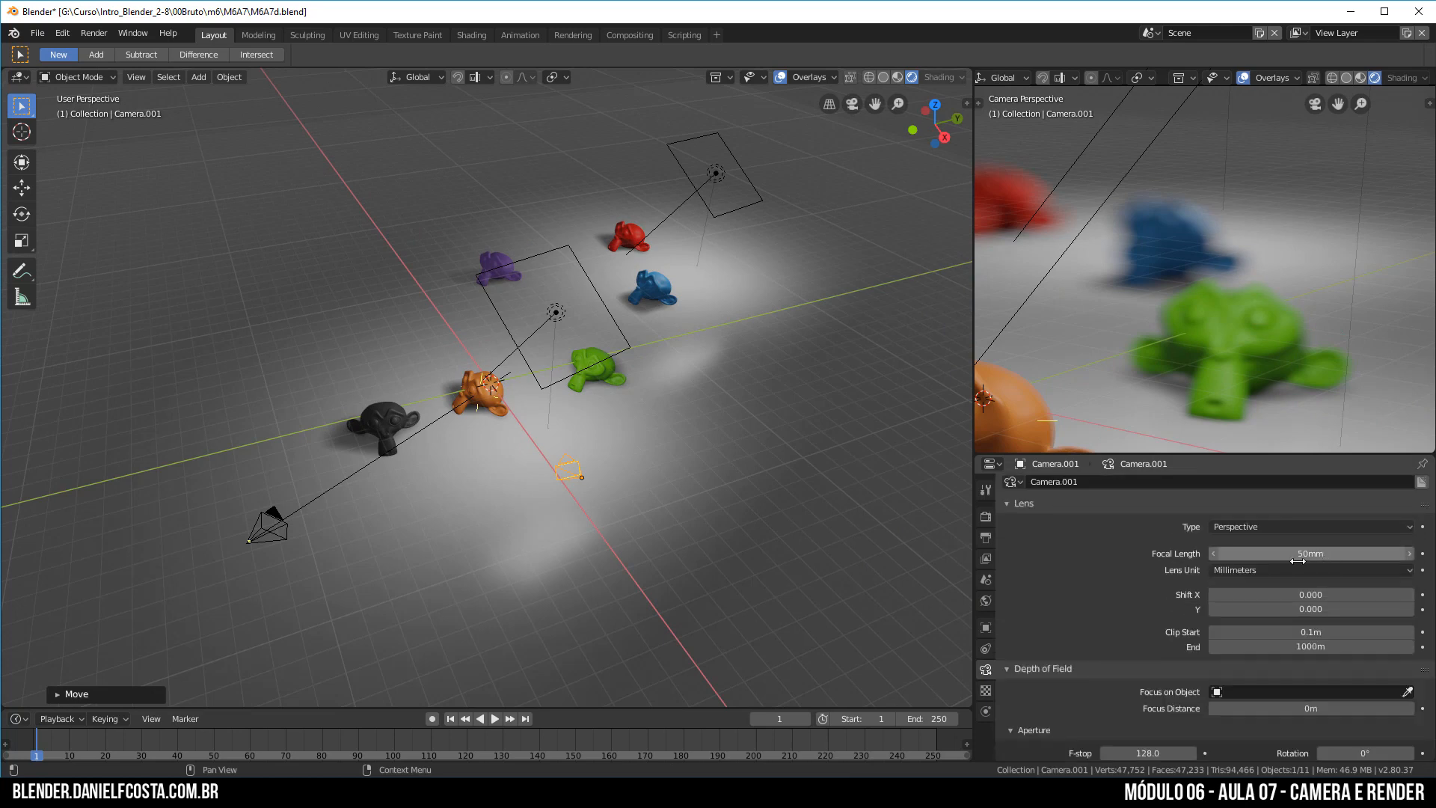
left_click(262, 538)
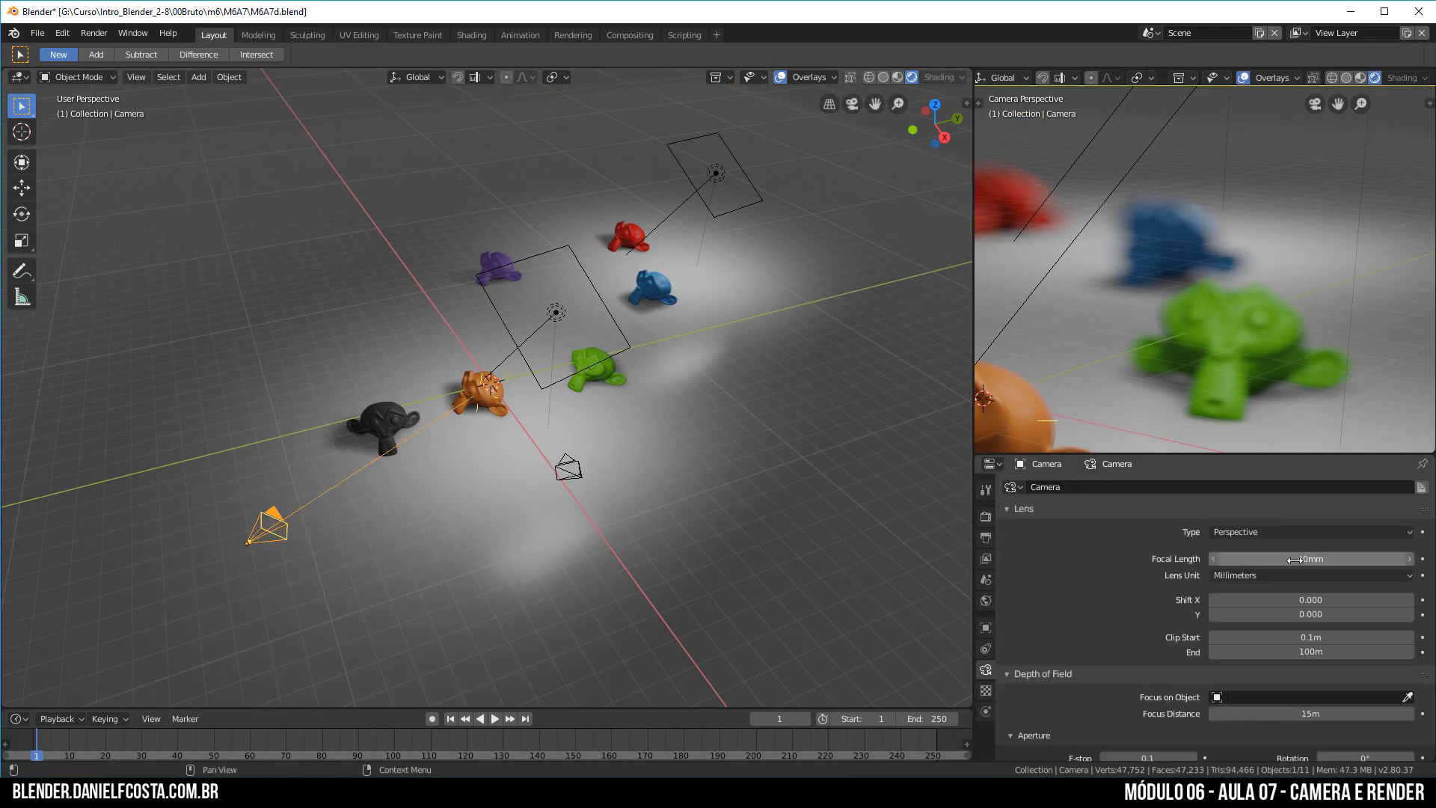
- Make the new camera the scene's active camera, reframed on the orange monkey head, and render its view
left_click(577, 474)
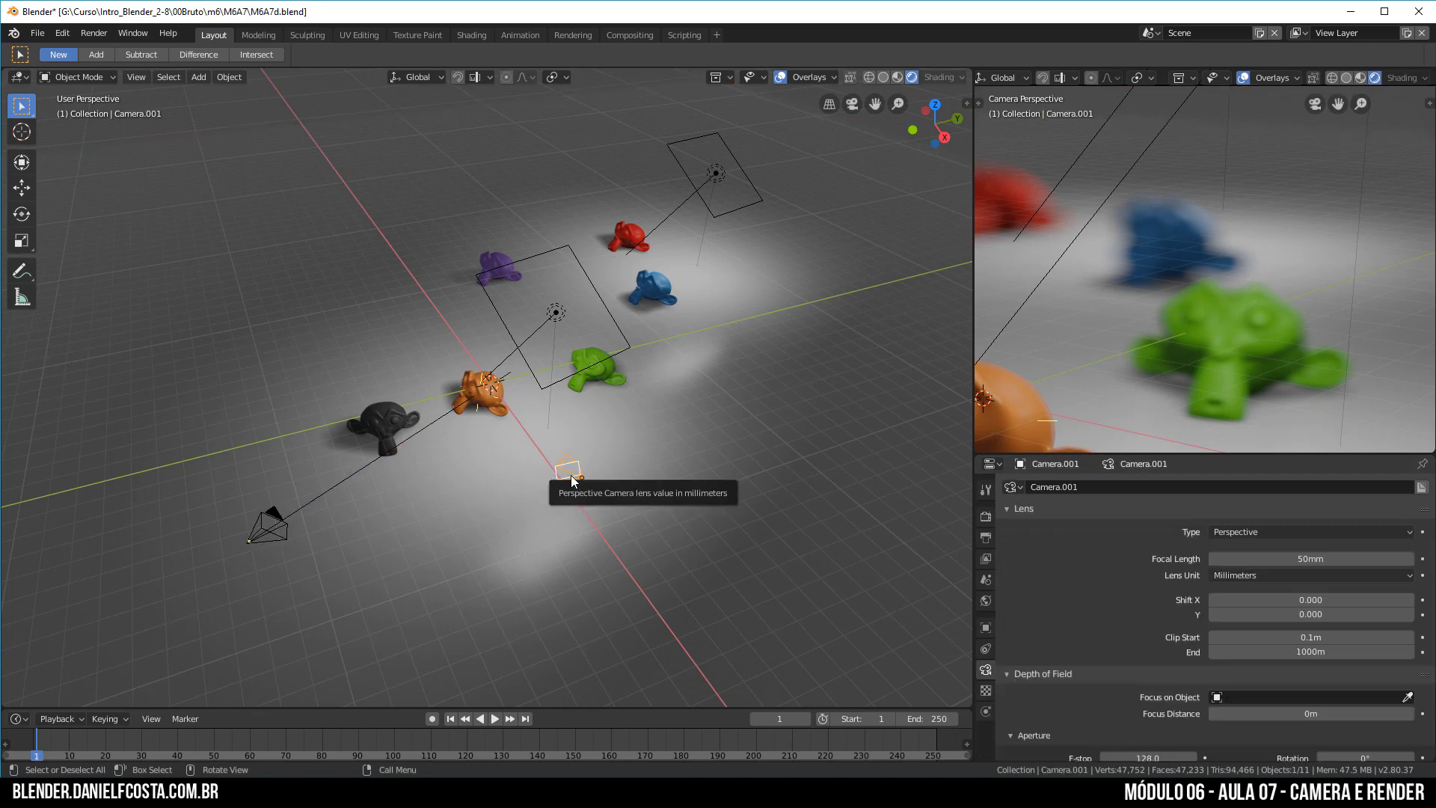
key("ctrl")
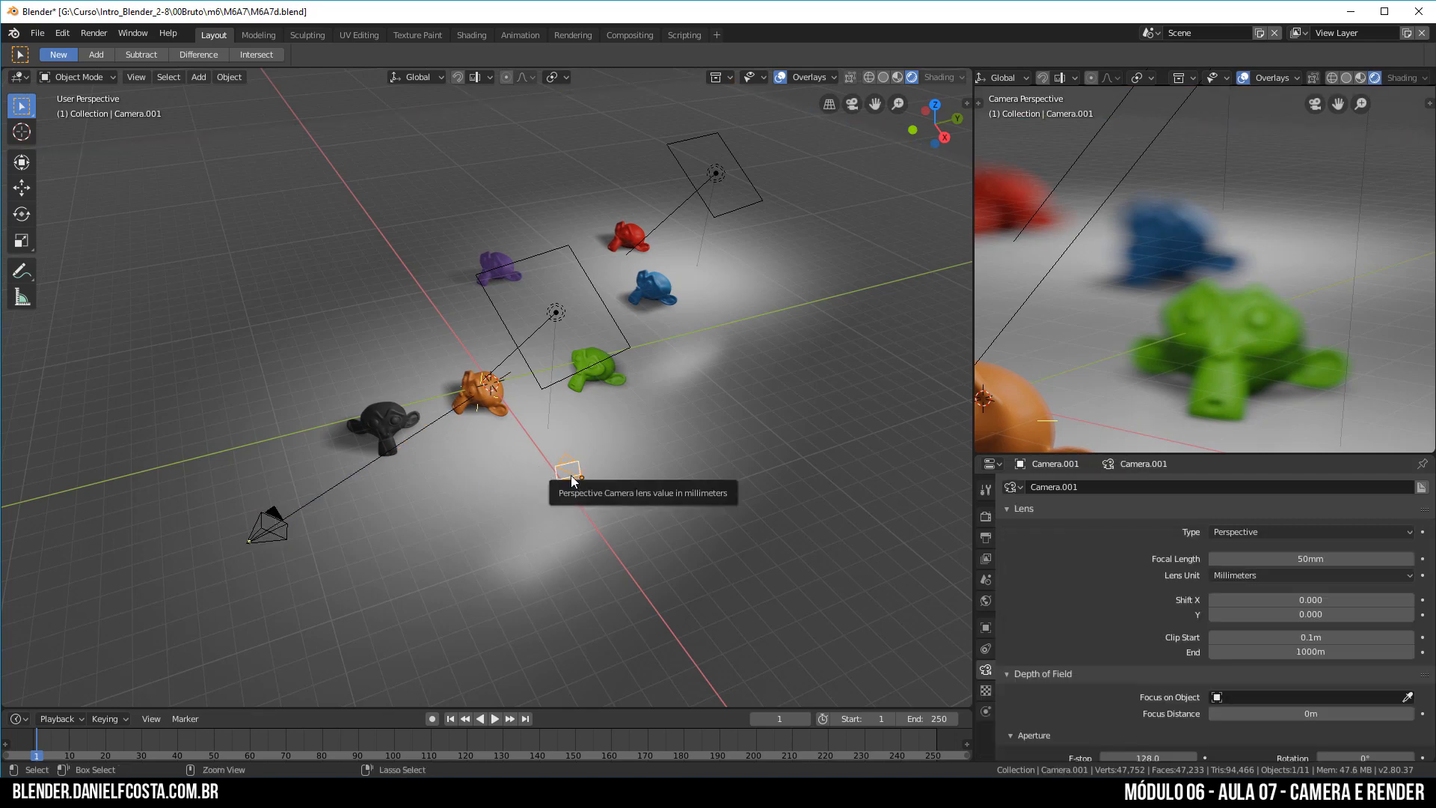
key("ctrl+KP_0")
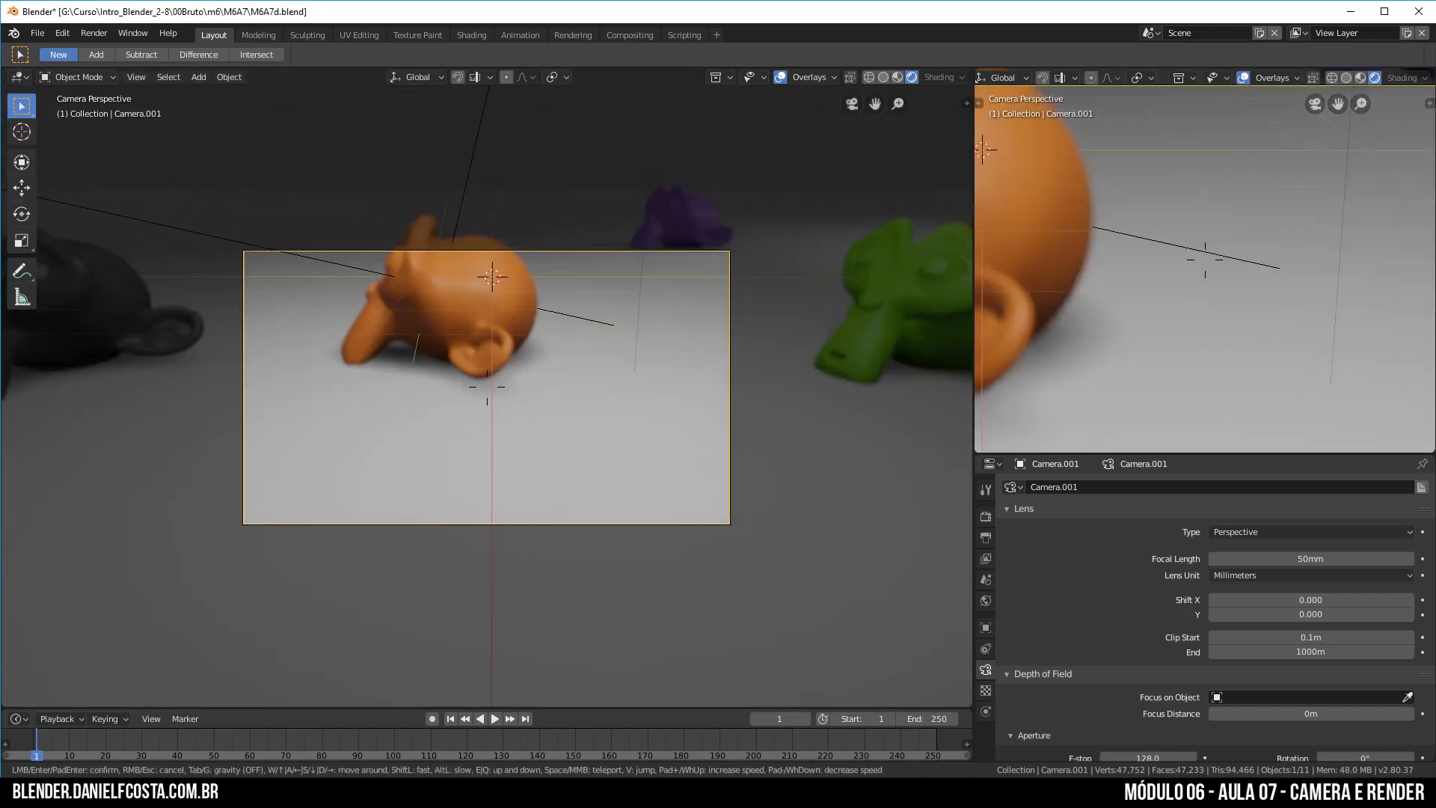
key("F12")
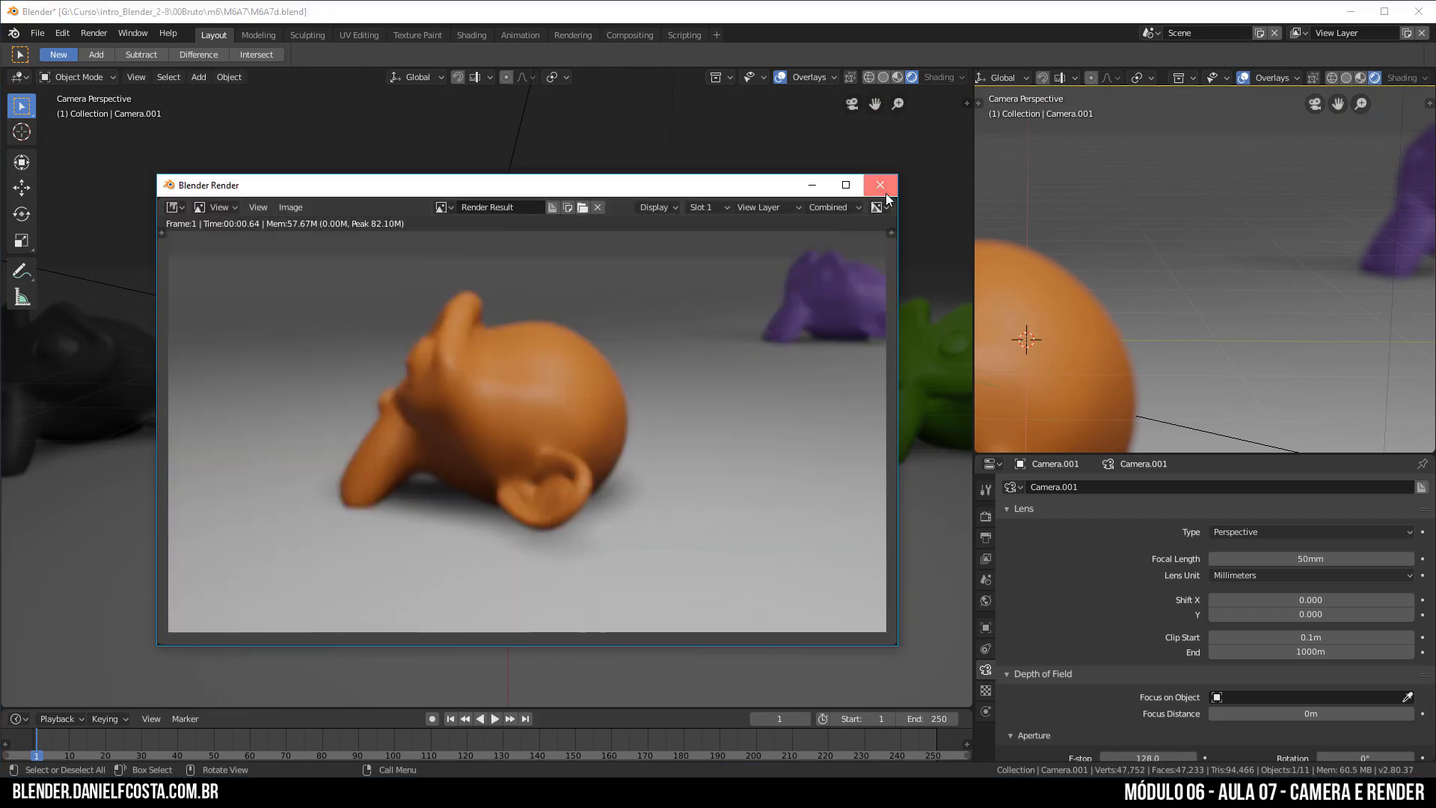
left_click(885, 192)
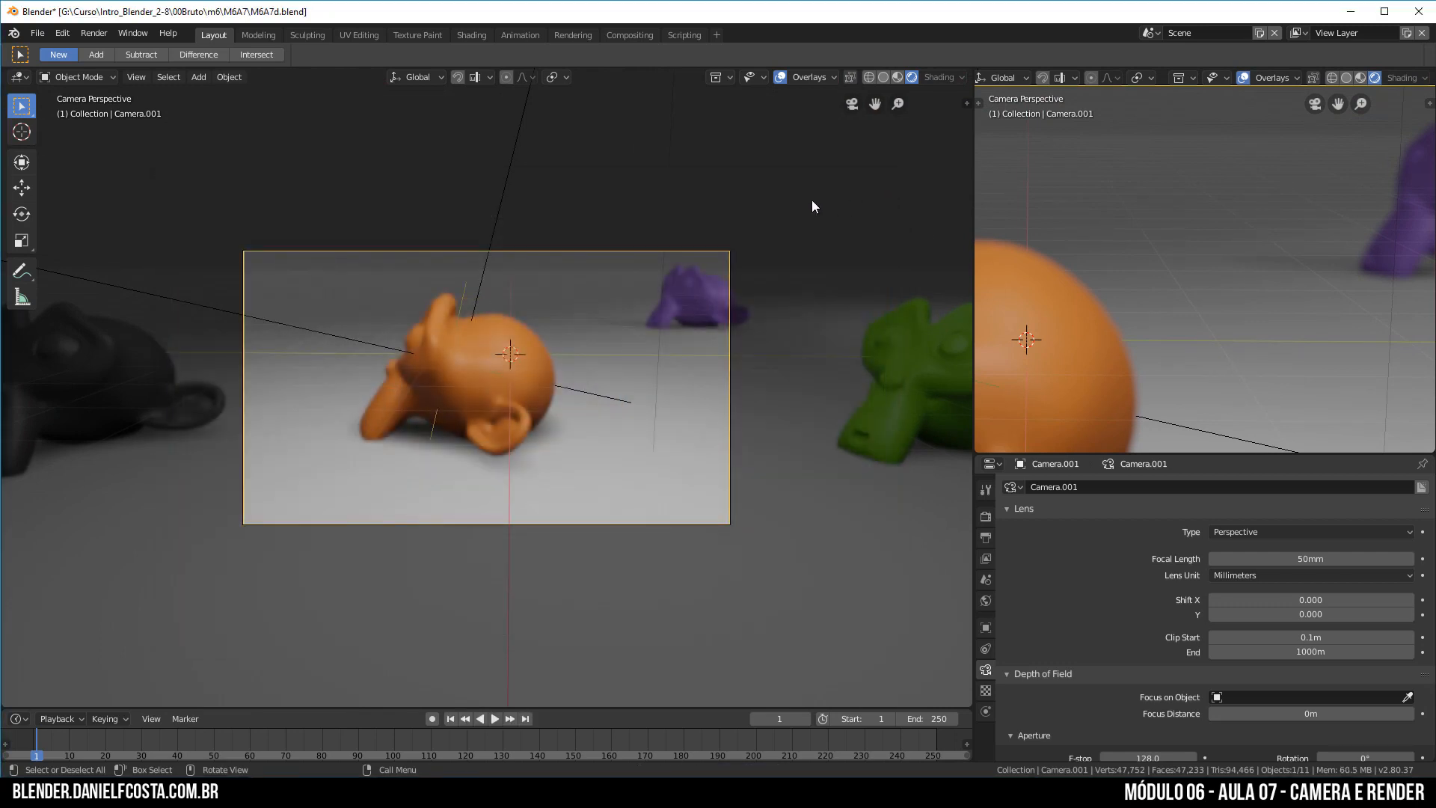
- Select the original camera and set it as the scene's active camera, with the main viewport looking through it
scroll(634, 298, "down", 3)
middle_click_drag(634, 298, 670, 329)
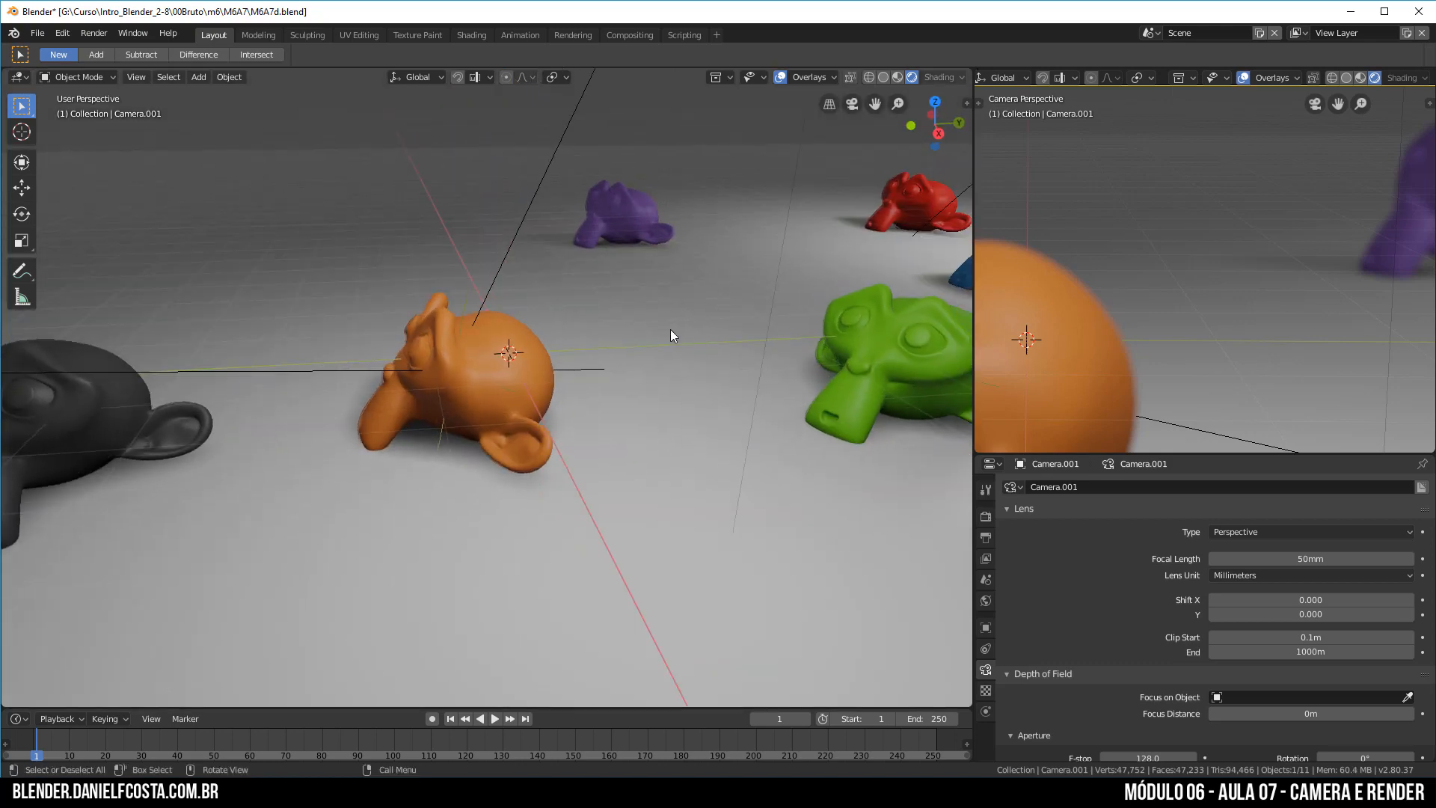
scroll(670, 329, "down", 8)
left_click(240, 390)
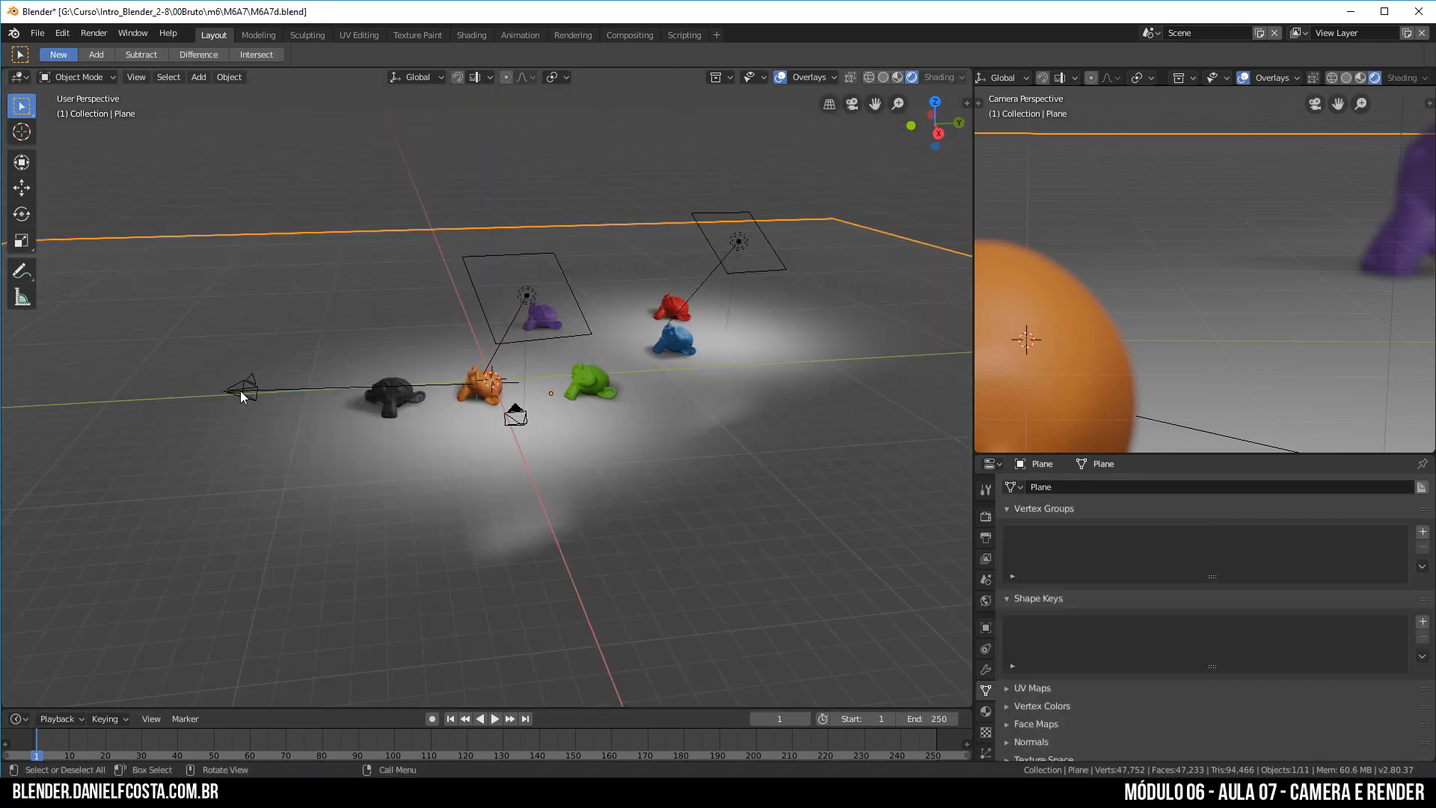
left_click(240, 390)
left_click(136, 77)
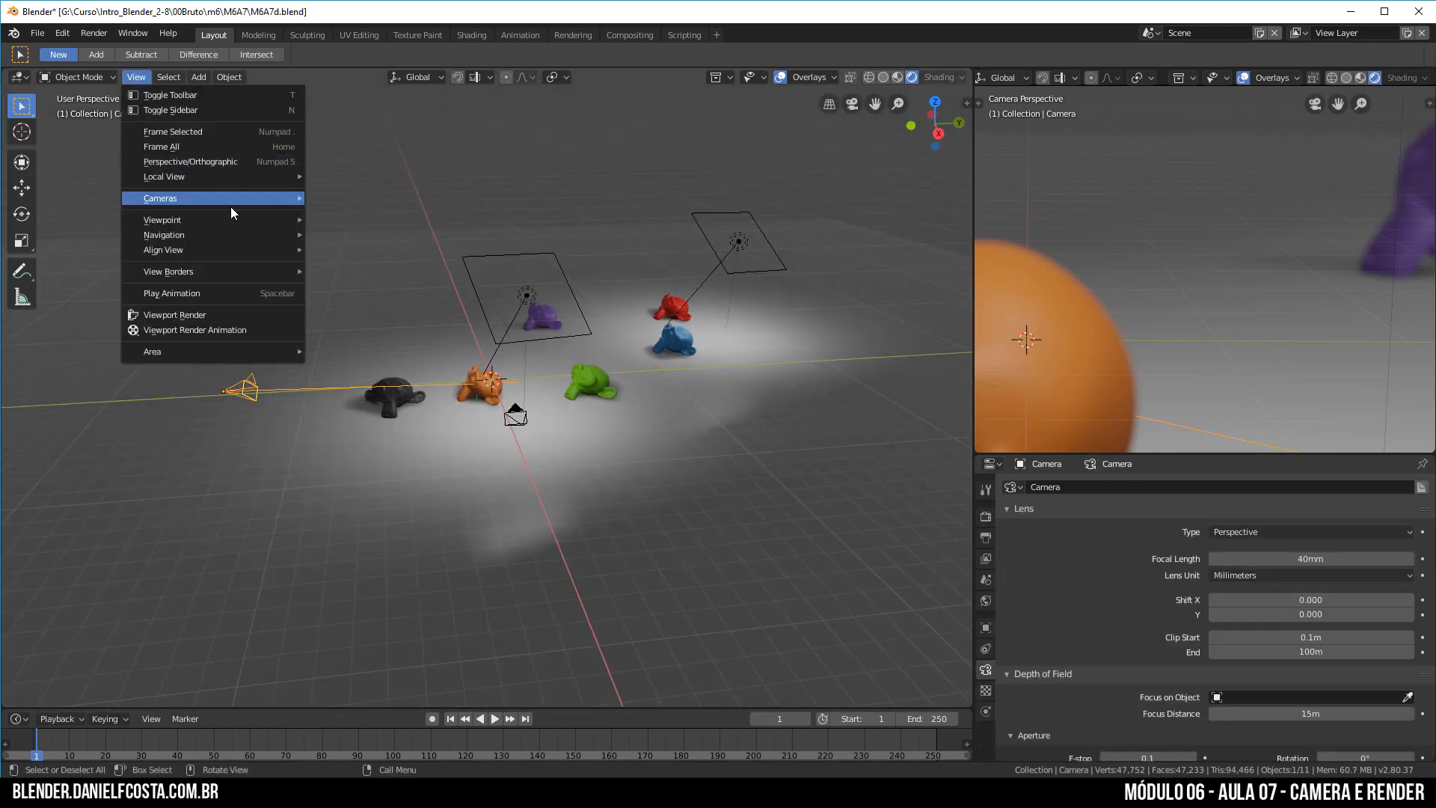
mouse_move(223, 200)
left_click(355, 215)
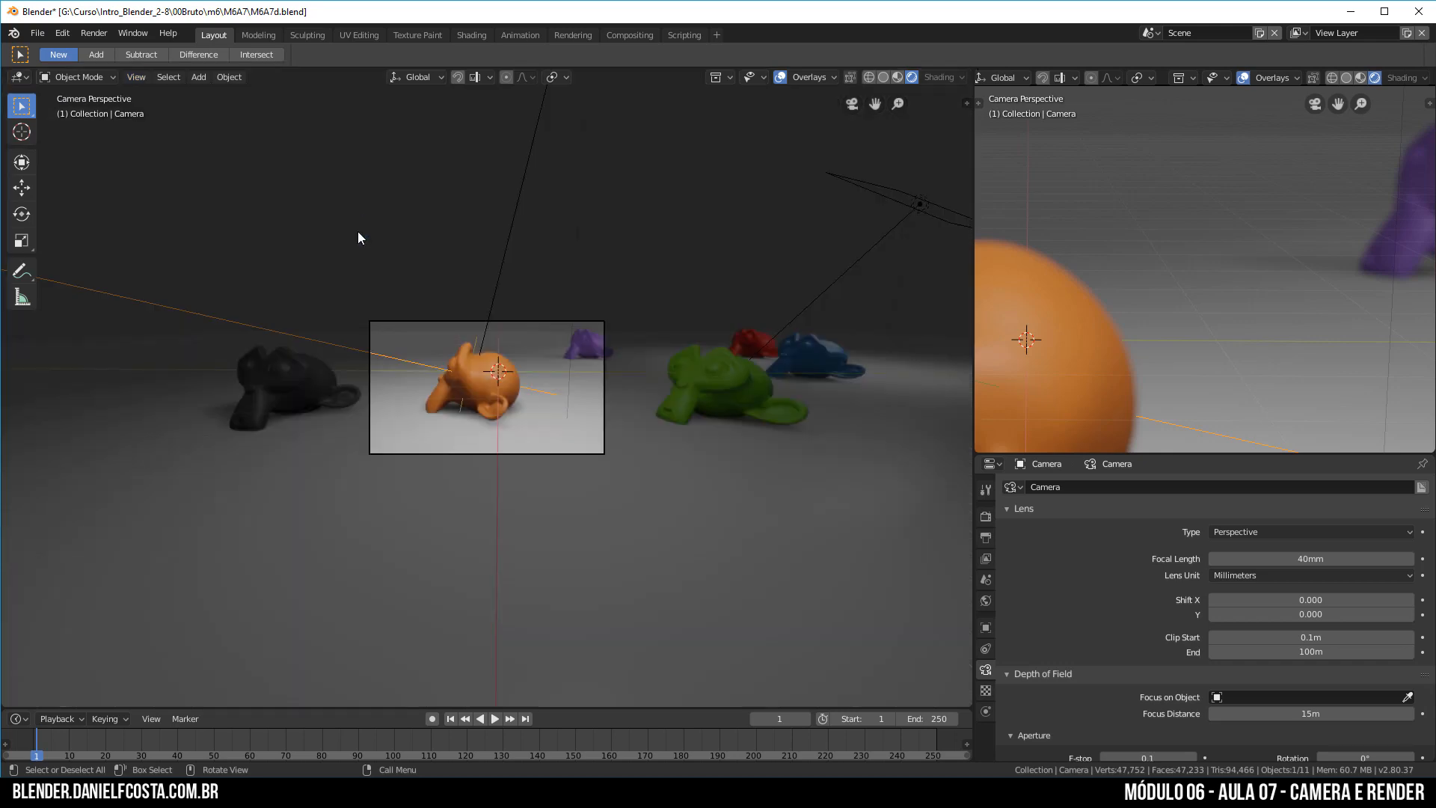
key("KP_0")
left_click(135, 77)
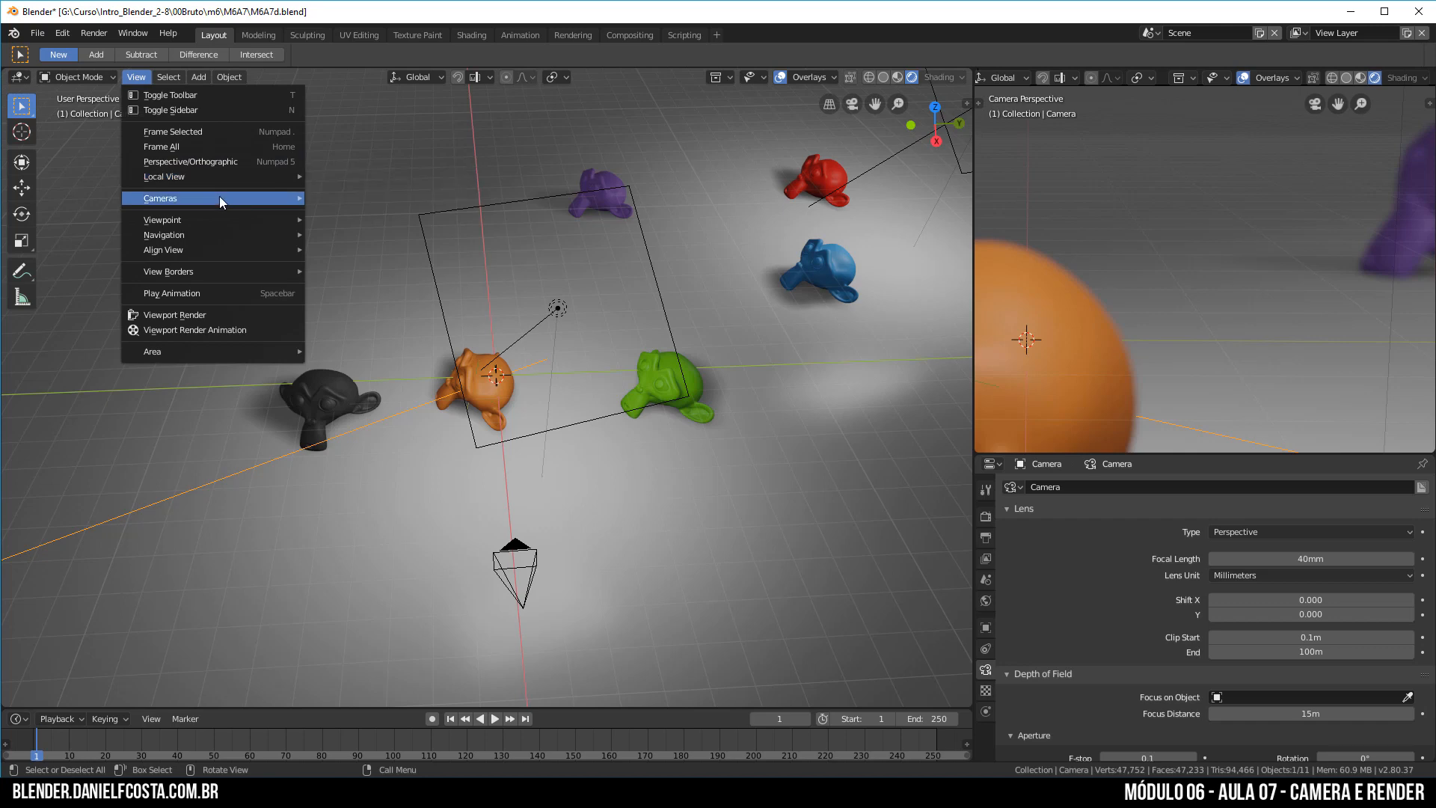
mouse_move(218, 197)
left_click(378, 197)
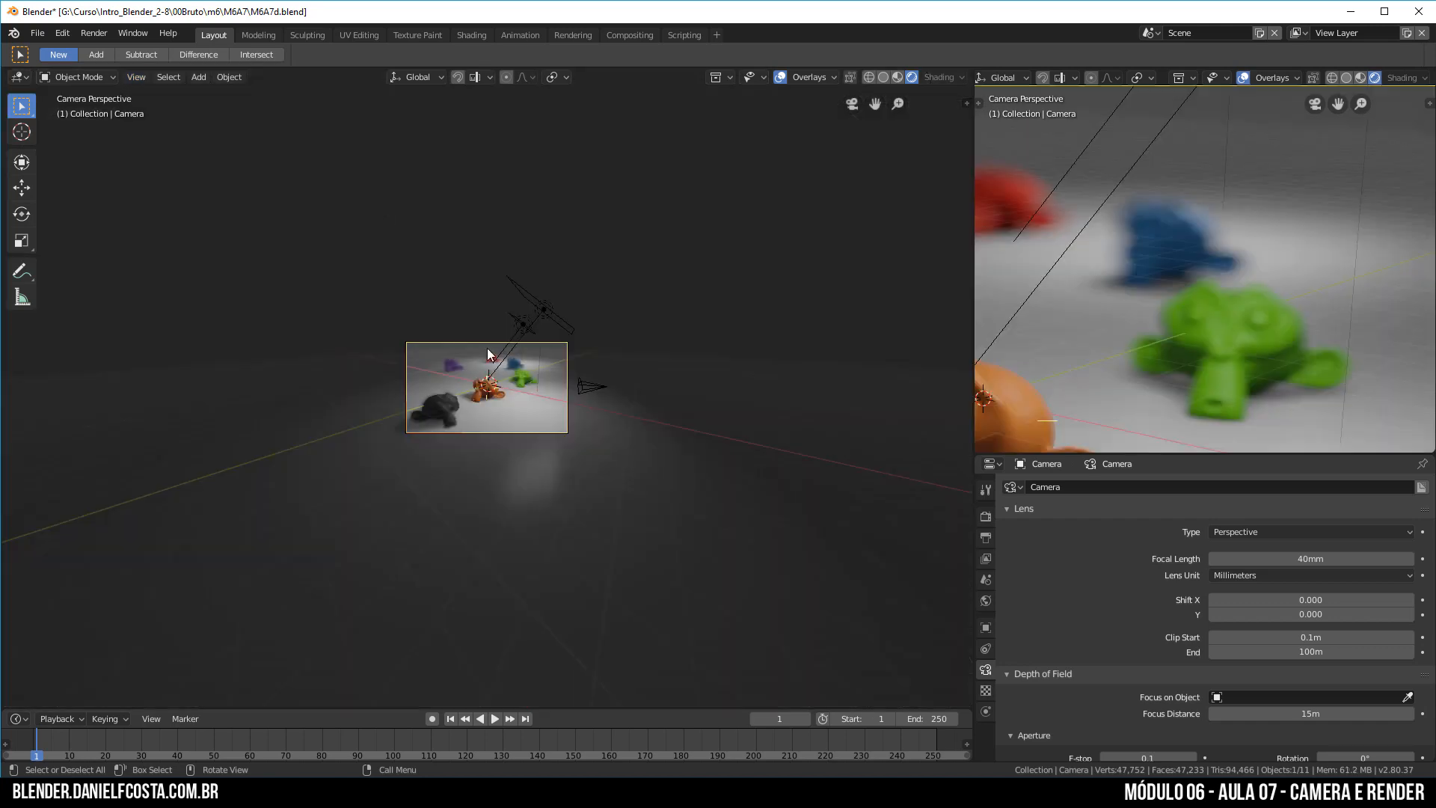
scroll(568, 406, "up", 5)
- Select the second camera beside the monkey heads and make it the scene's active camera again
middle_click_drag(682, 403, 579, 476)
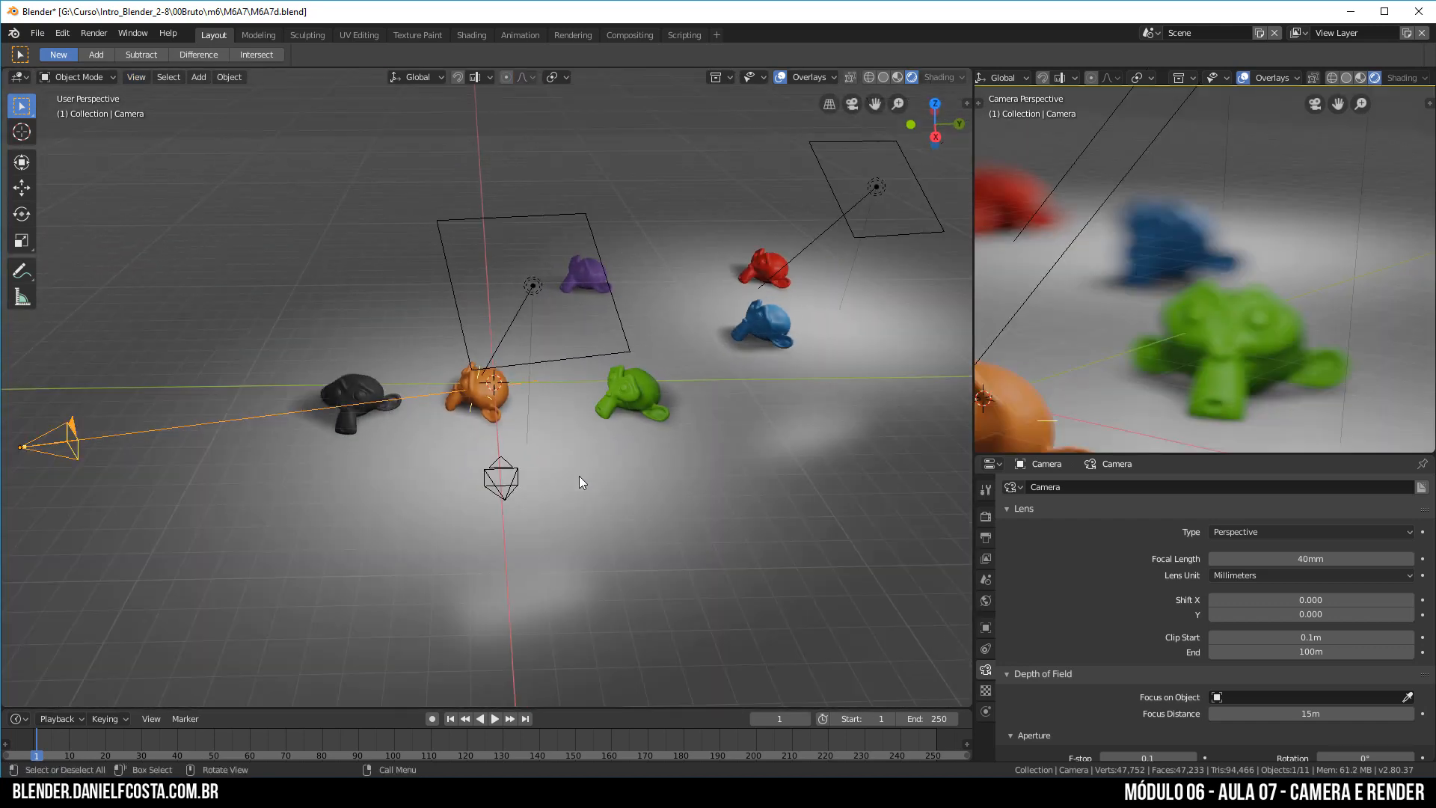
left_click(500, 490)
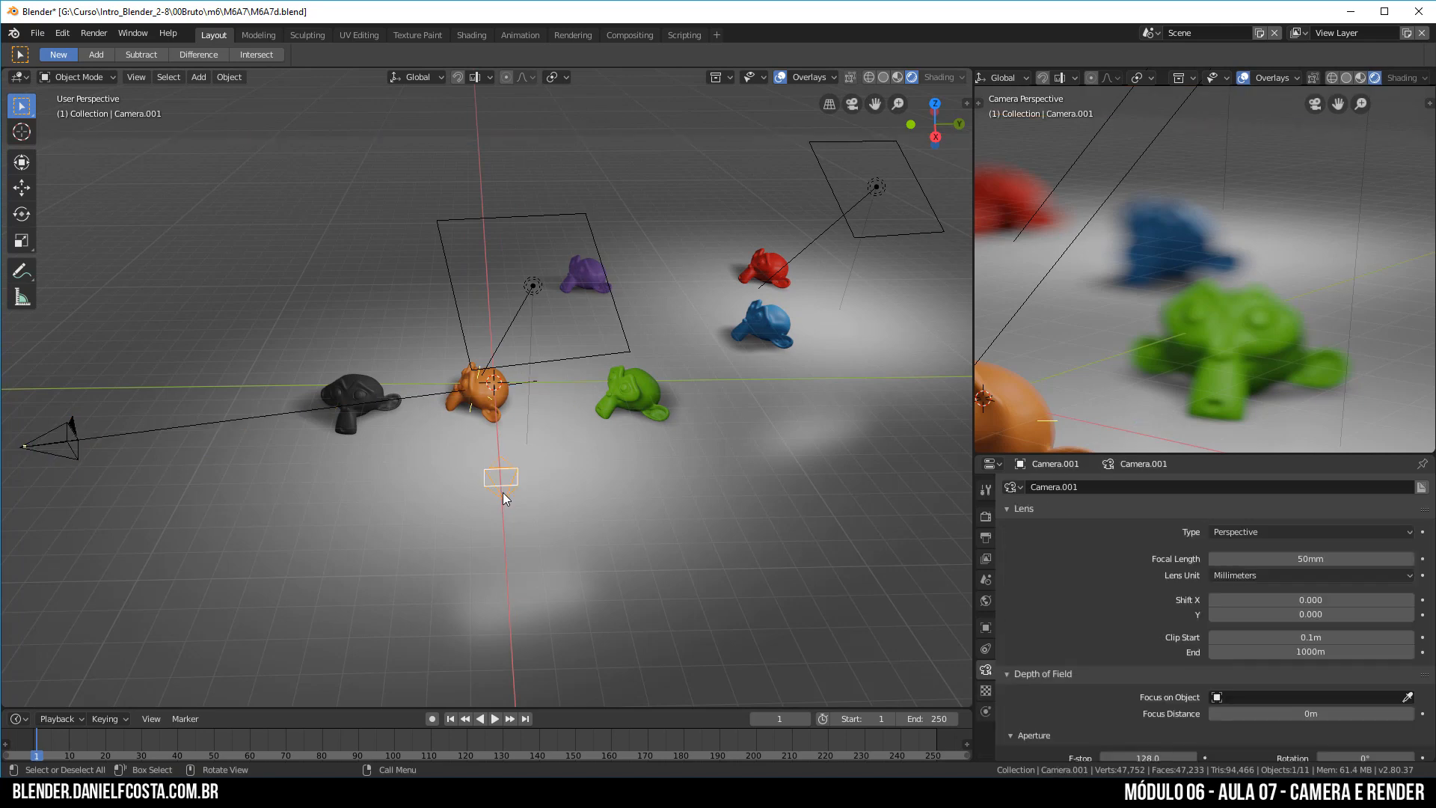
key("ctrl+KP_0")
scroll(546, 477, "down", 3)
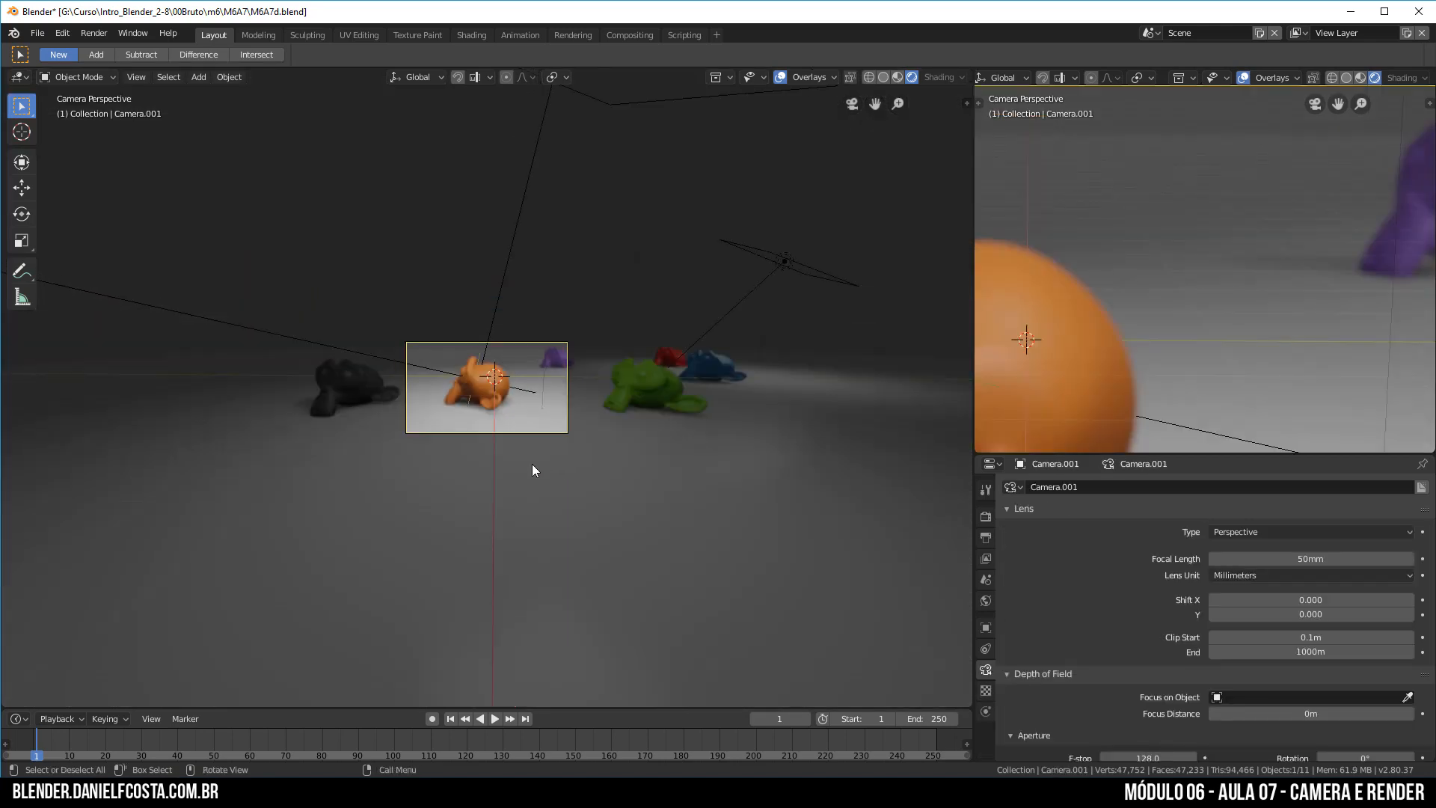
- Switch the scene's active camera back to the original camera beyond the black monkey head
middle_click_drag(531, 463, 272, 393)
scroll(274, 398, "down", 4)
left_click(248, 362)
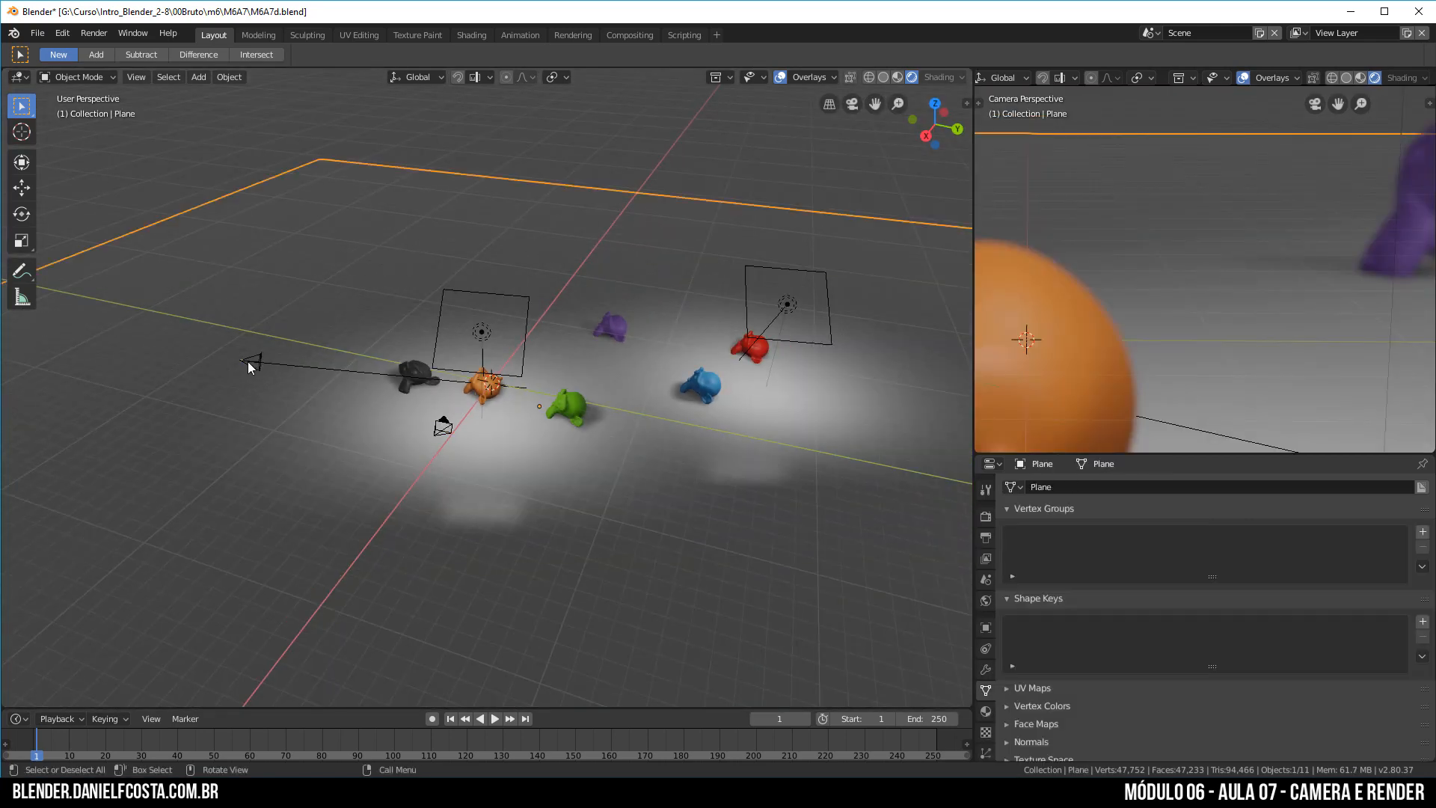
key("ctrl+KP_0")
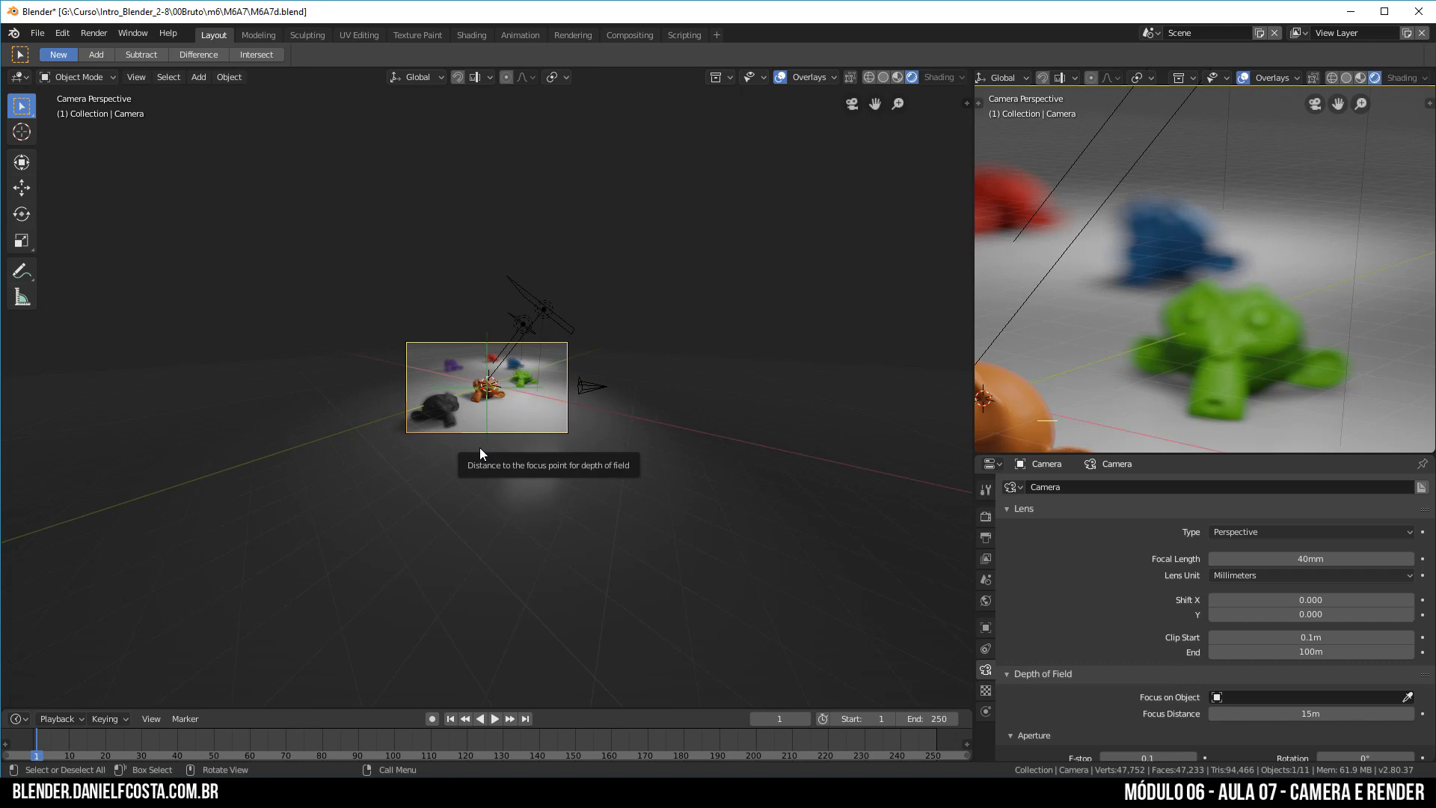
- Render the original camera's view, check the options for saving the image, and close the render window
key("F12")
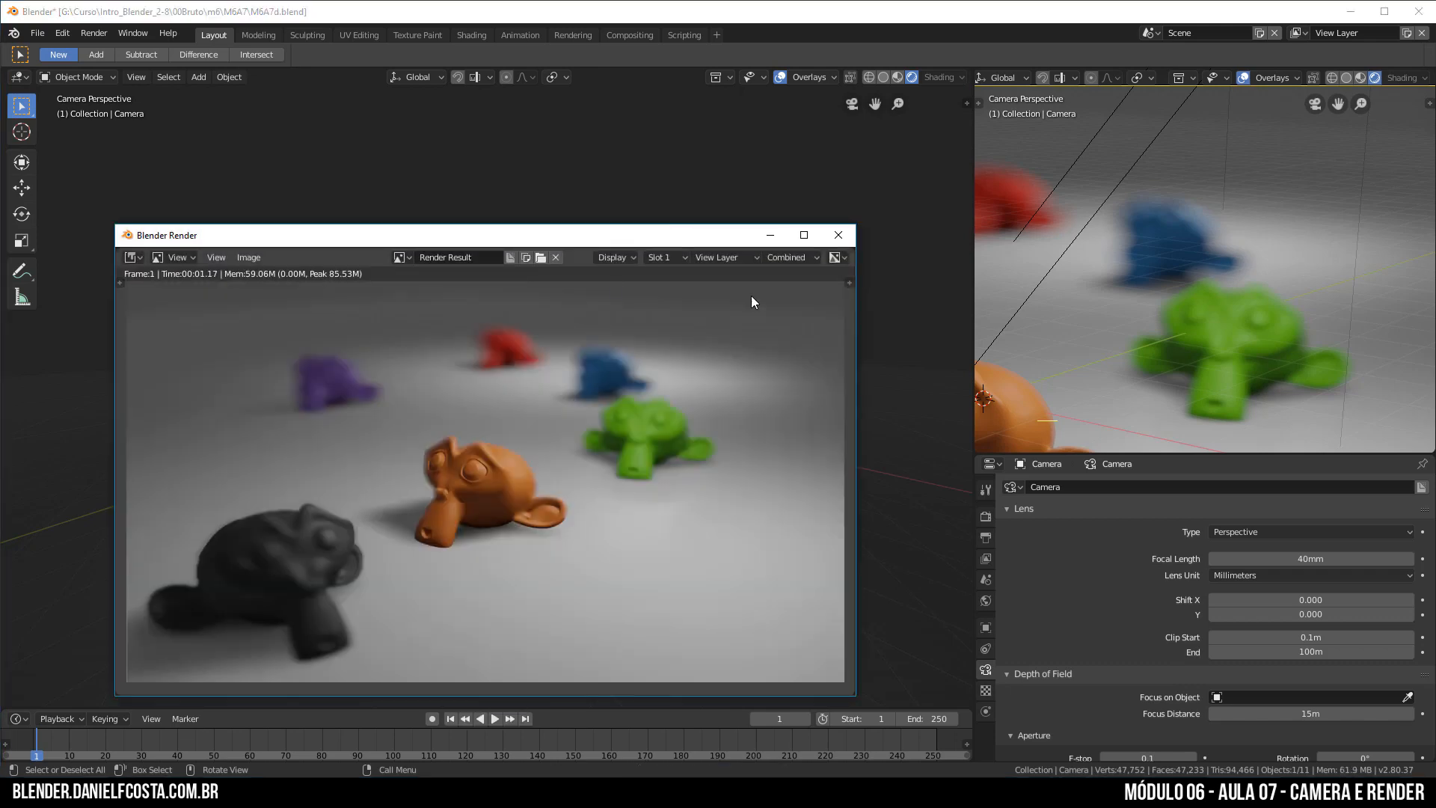
left_click(834, 235)
key("F12")
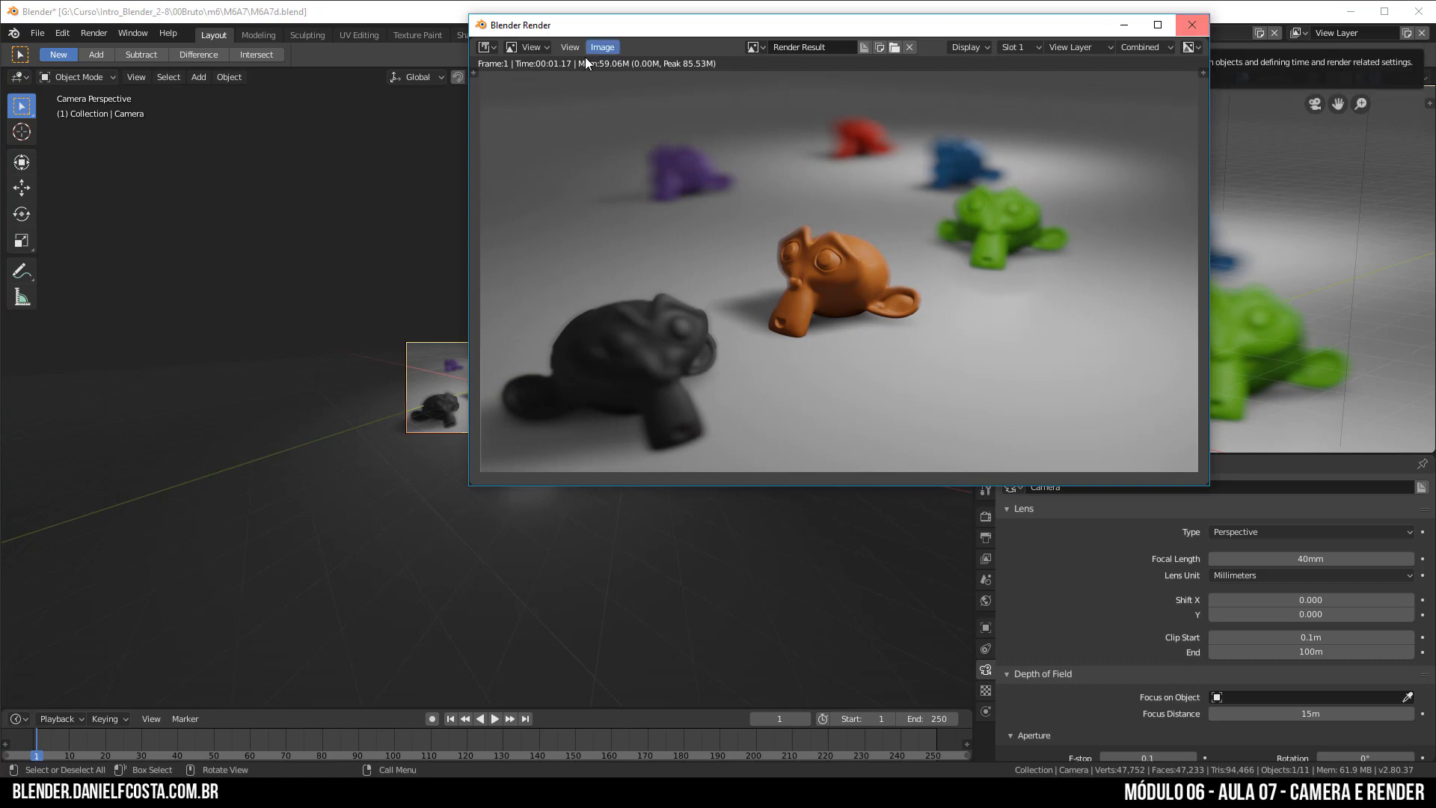
left_click(603, 48)
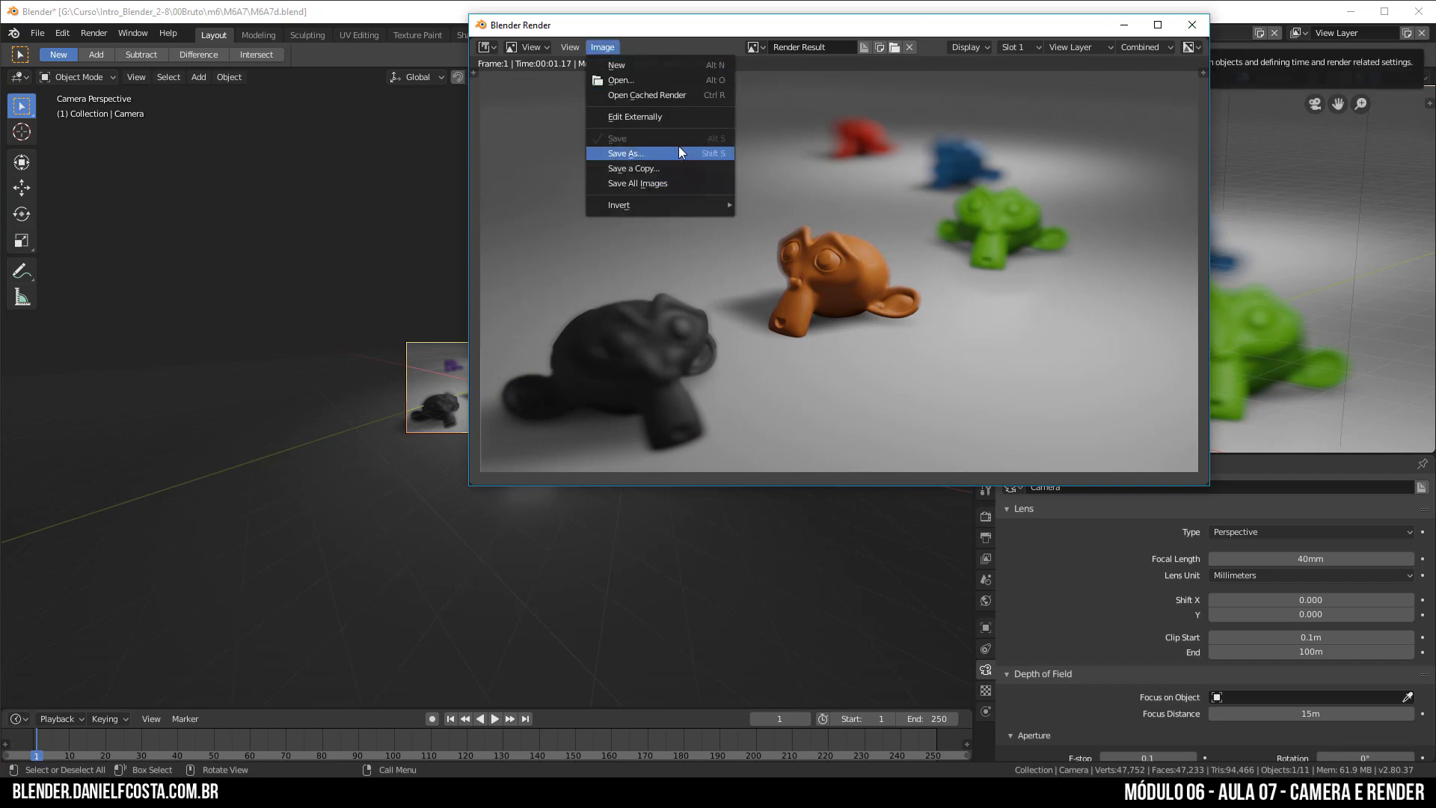
left_click(1196, 25)
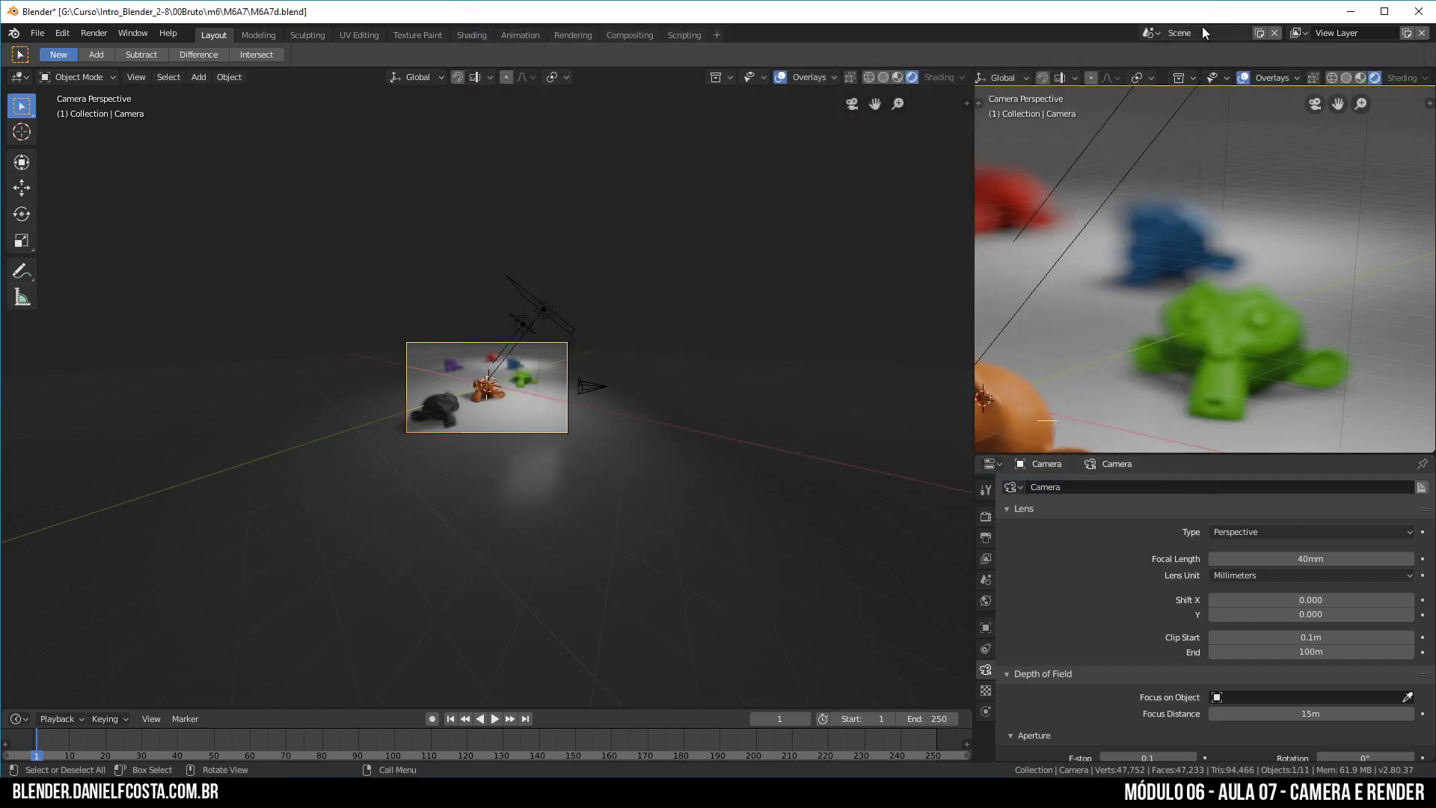